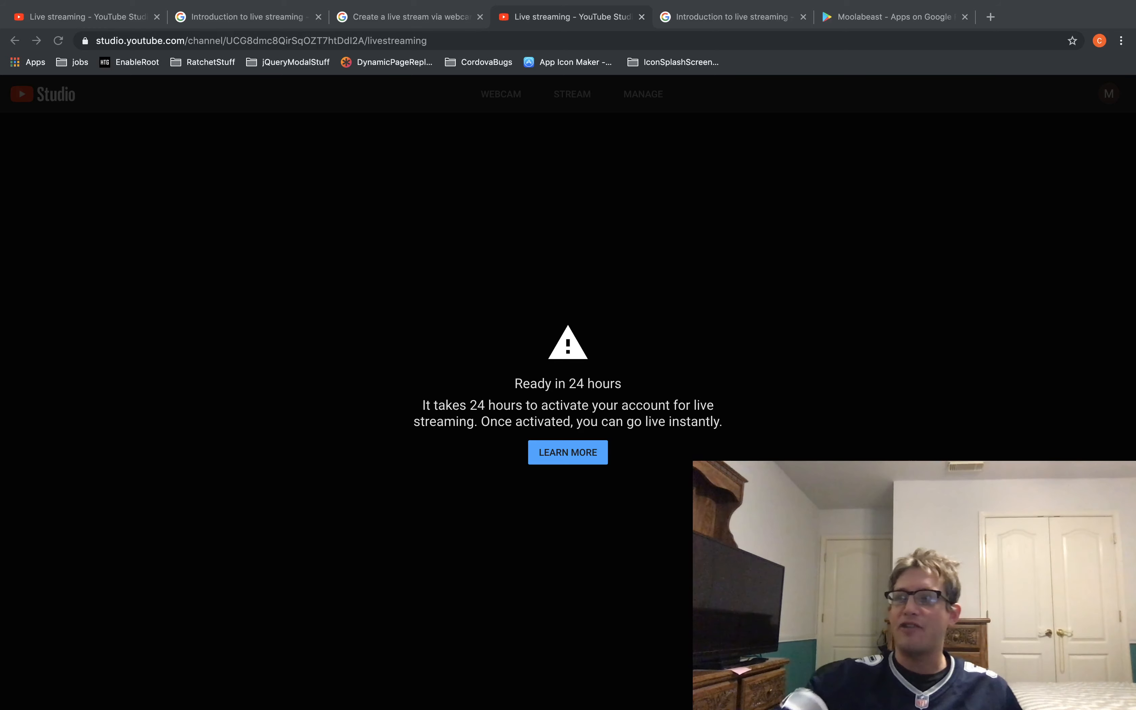
Step: Open the App Screenshot Maker site from the IconSplashScreen bookmarks folder
mouse_move(845, 709)
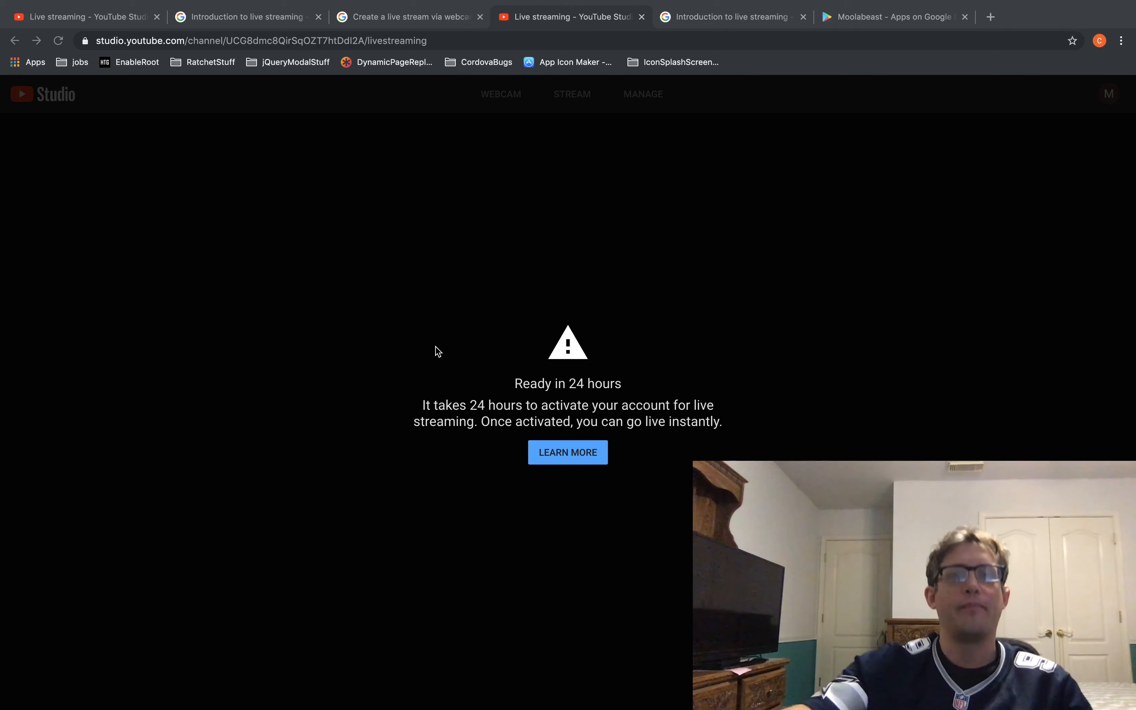
click(665, 66)
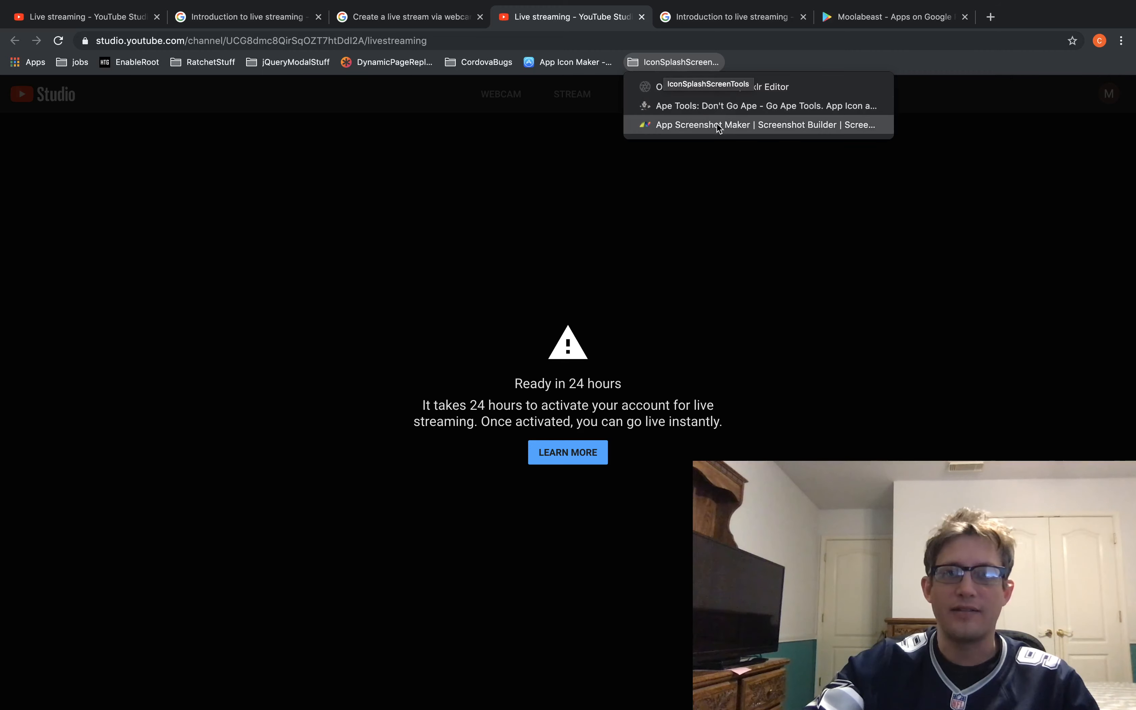
click(744, 126)
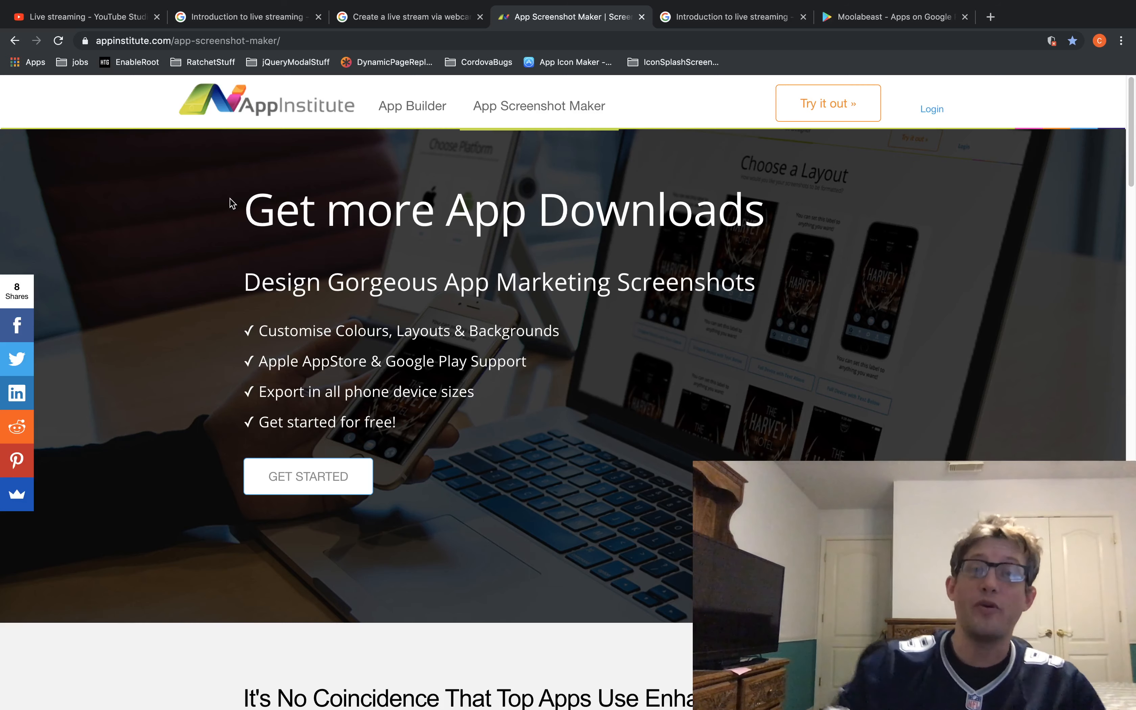
click(675, 64)
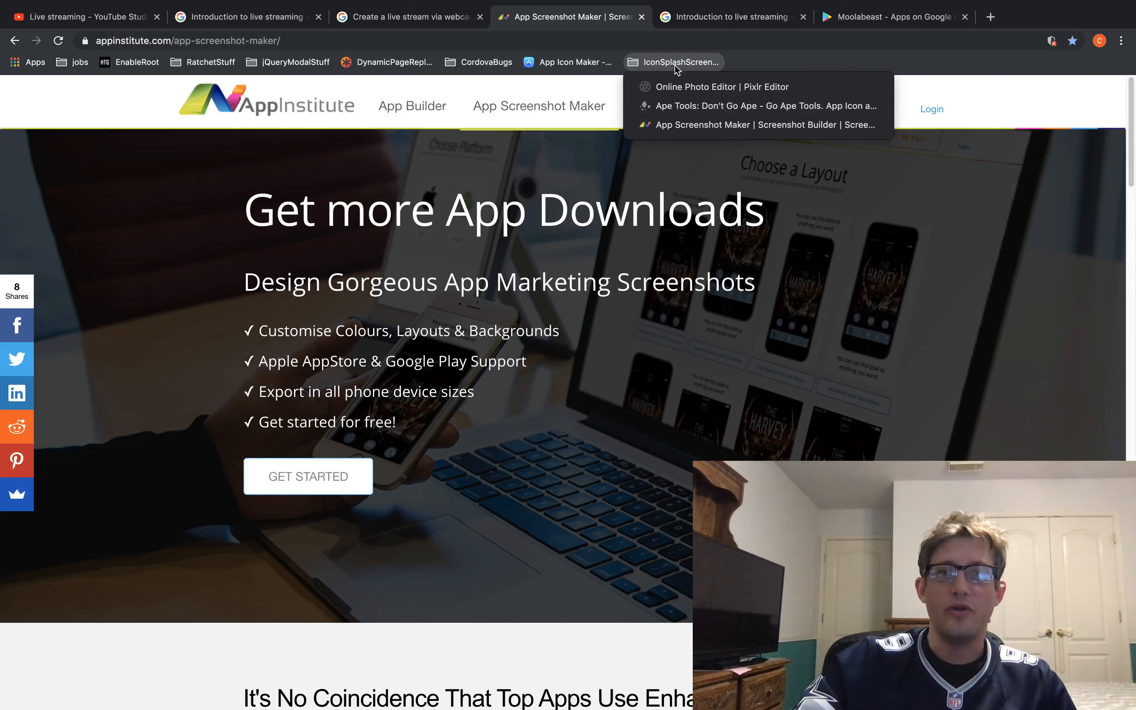
Step: Visit Ape Tools' Image Gorilla generator, then return to the 'Create a live stream via webcam' article
click(711, 112)
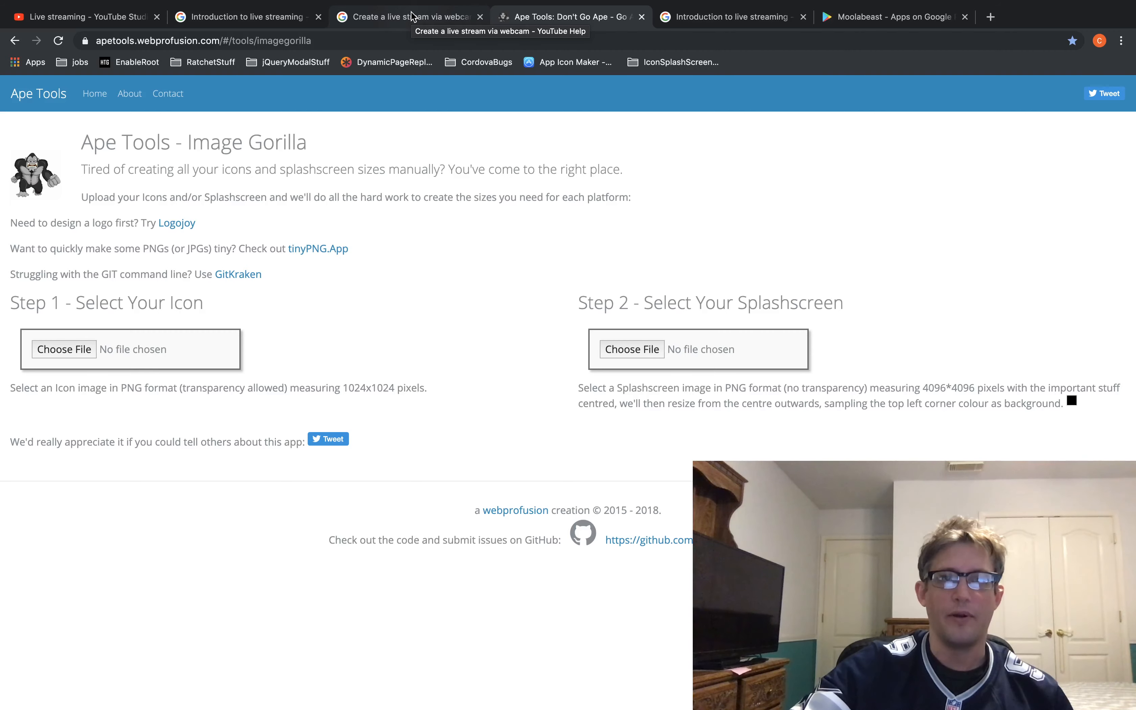
click(413, 16)
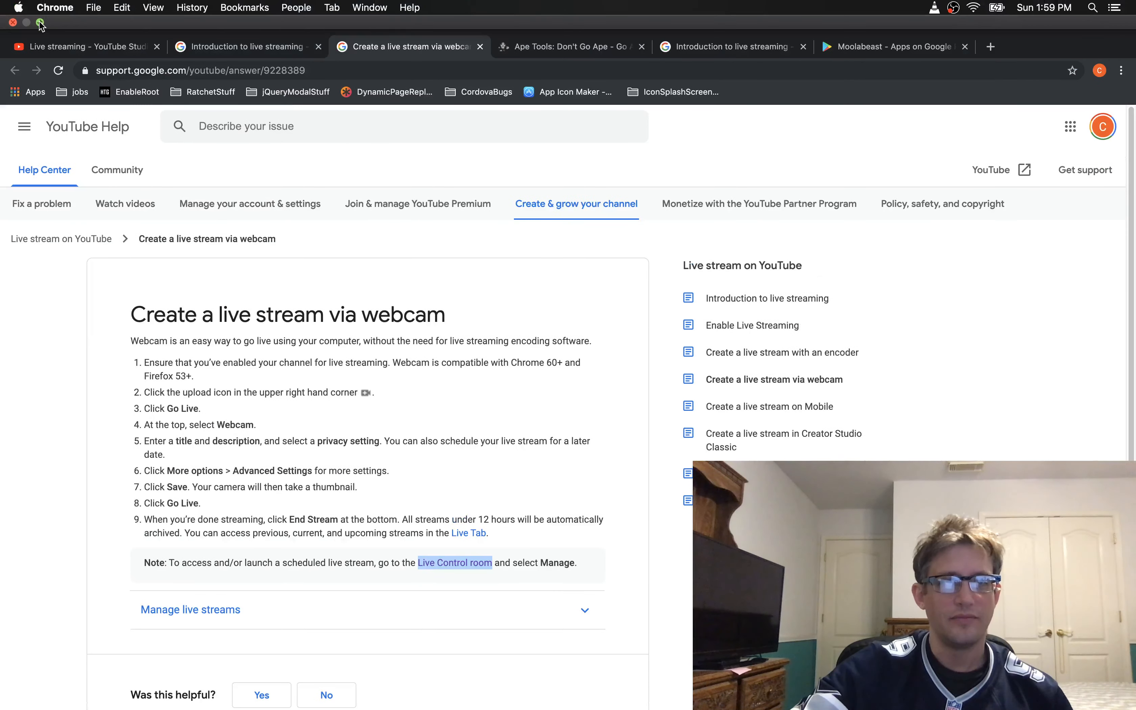
click(40, 22)
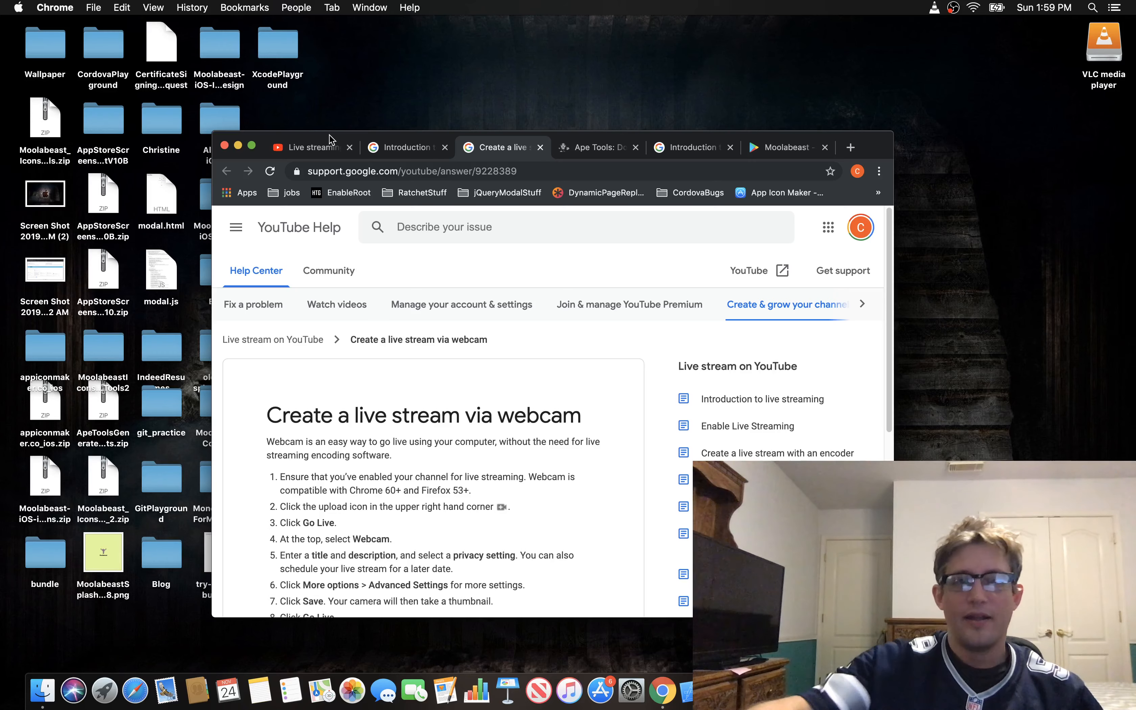
click(239, 145)
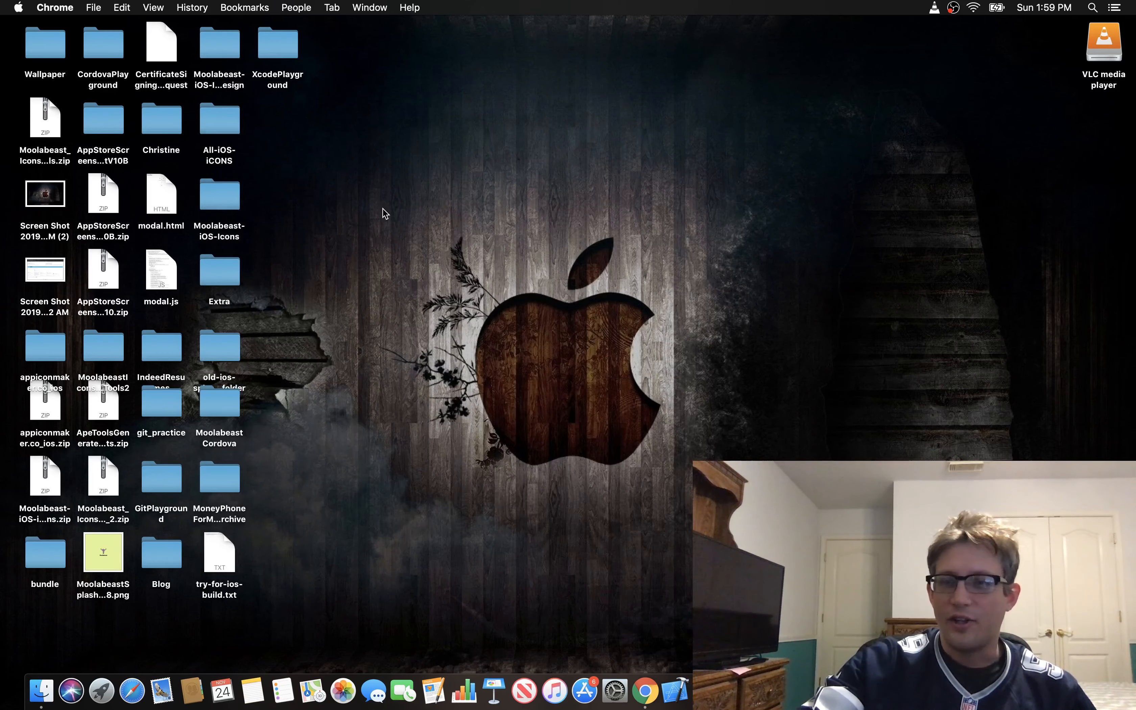
click(422, 190)
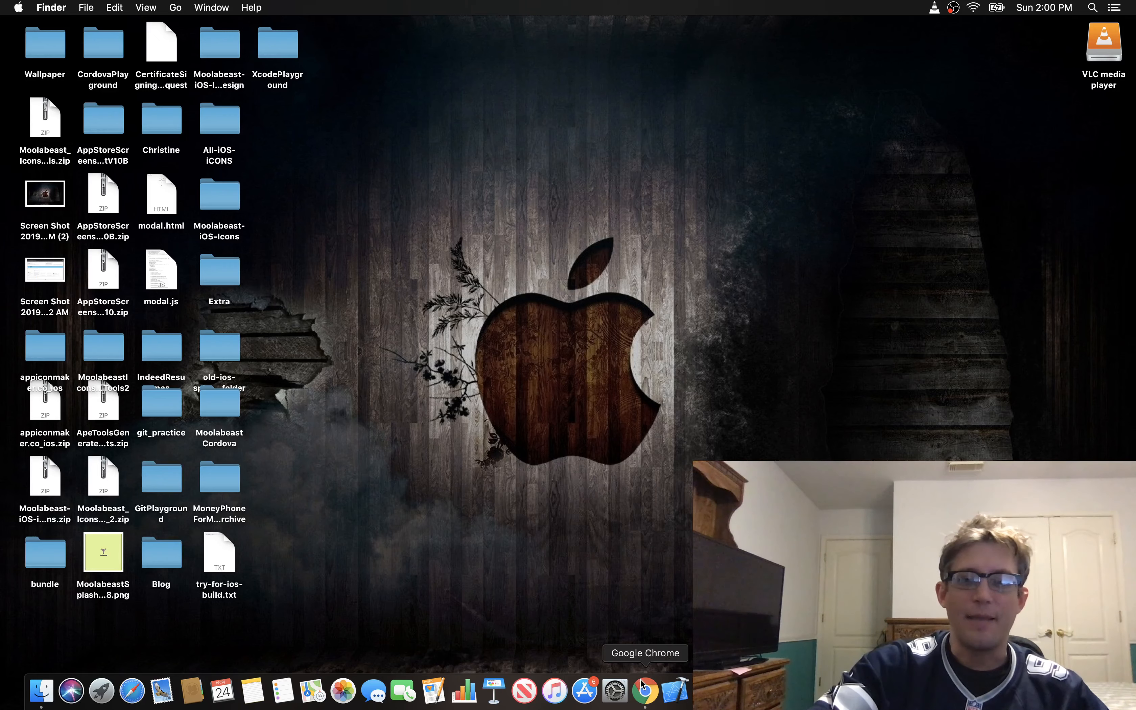
click(645, 690)
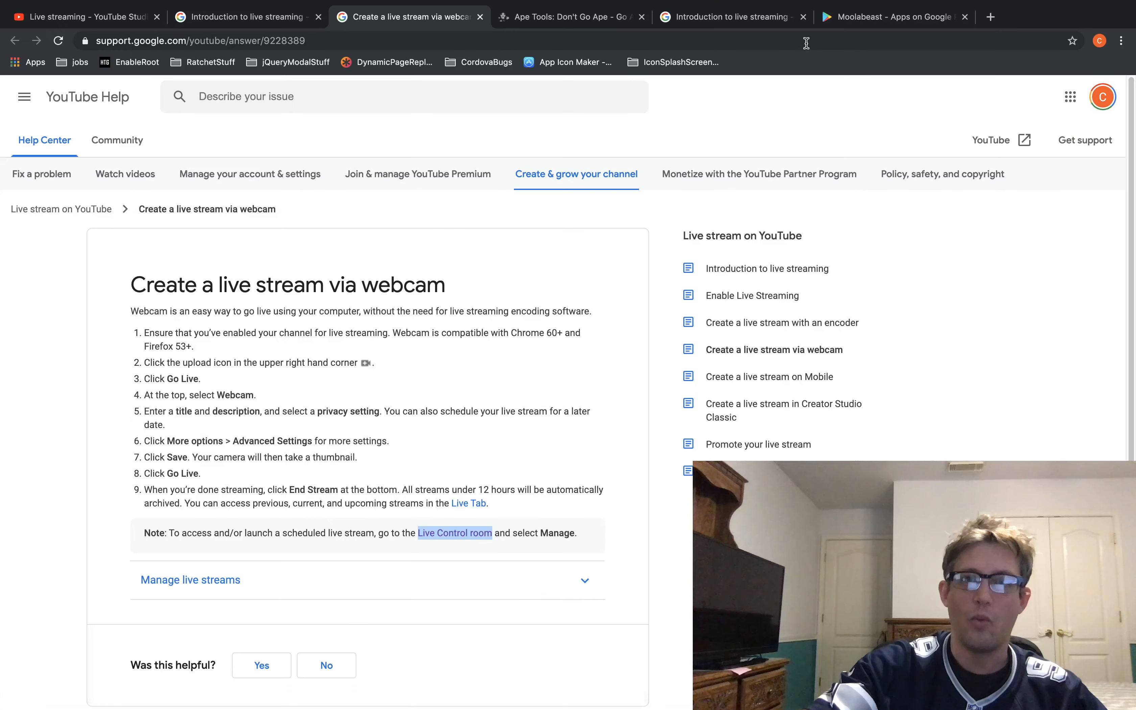
Step: Search play.google.com for Moolabeast and open its app listing, then return to the Ape Tools page
click(457, 41)
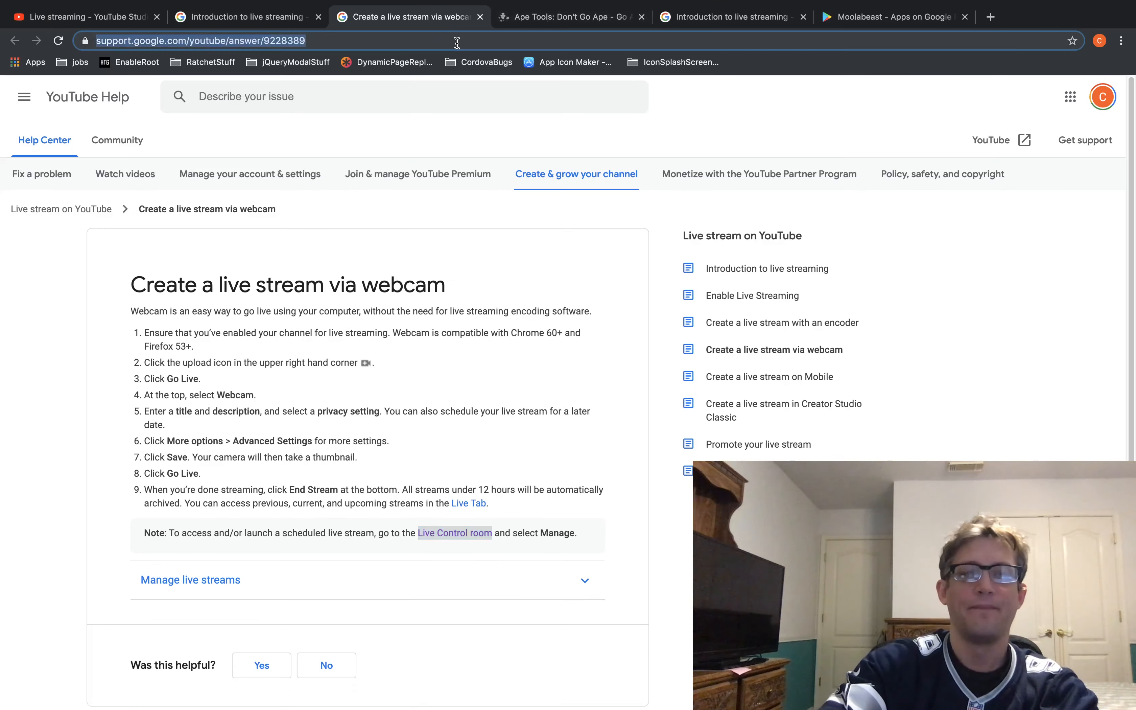
text(play.google.com)
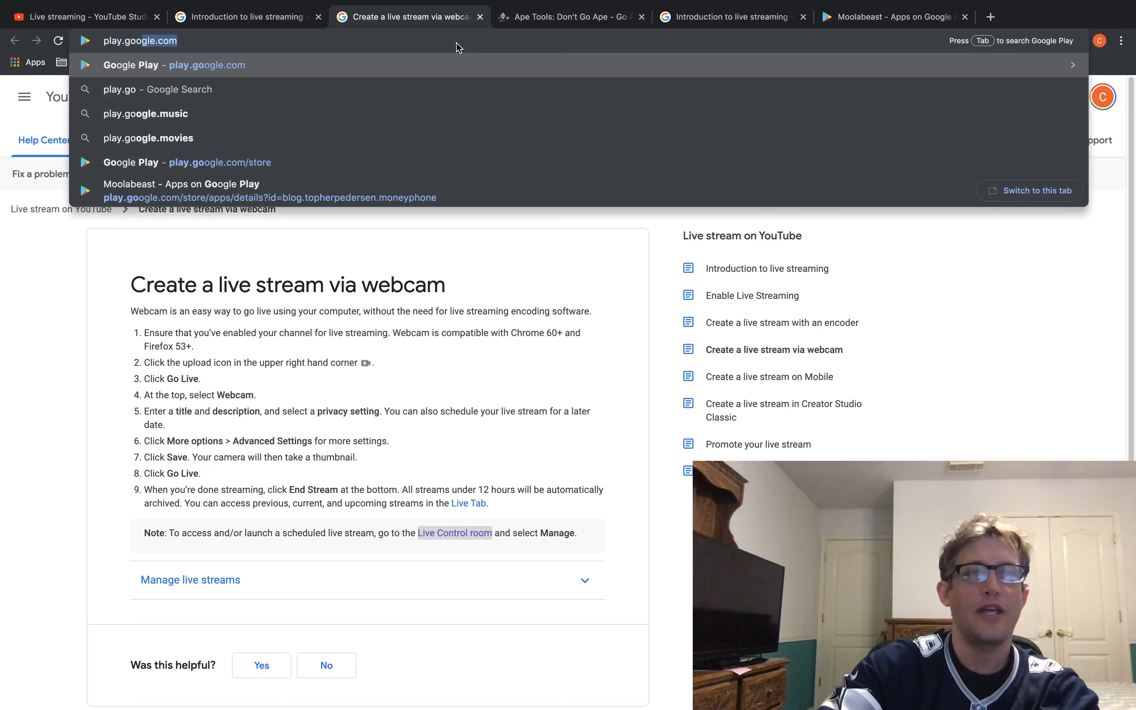
key(Return)
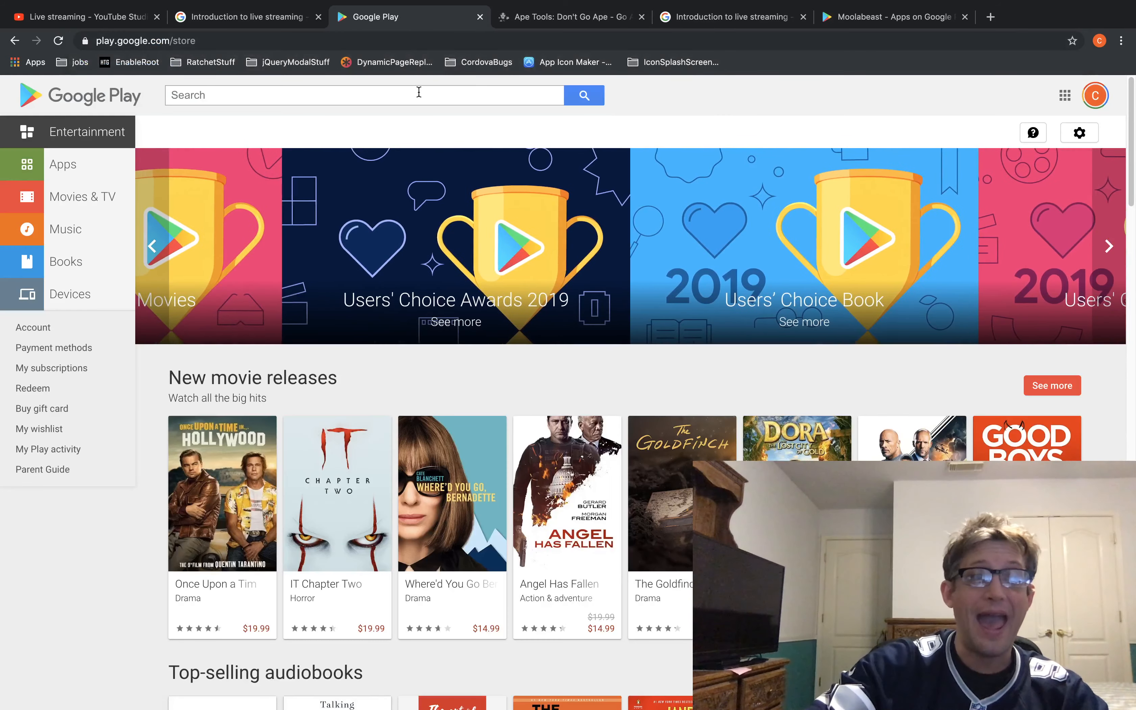
click(418, 92)
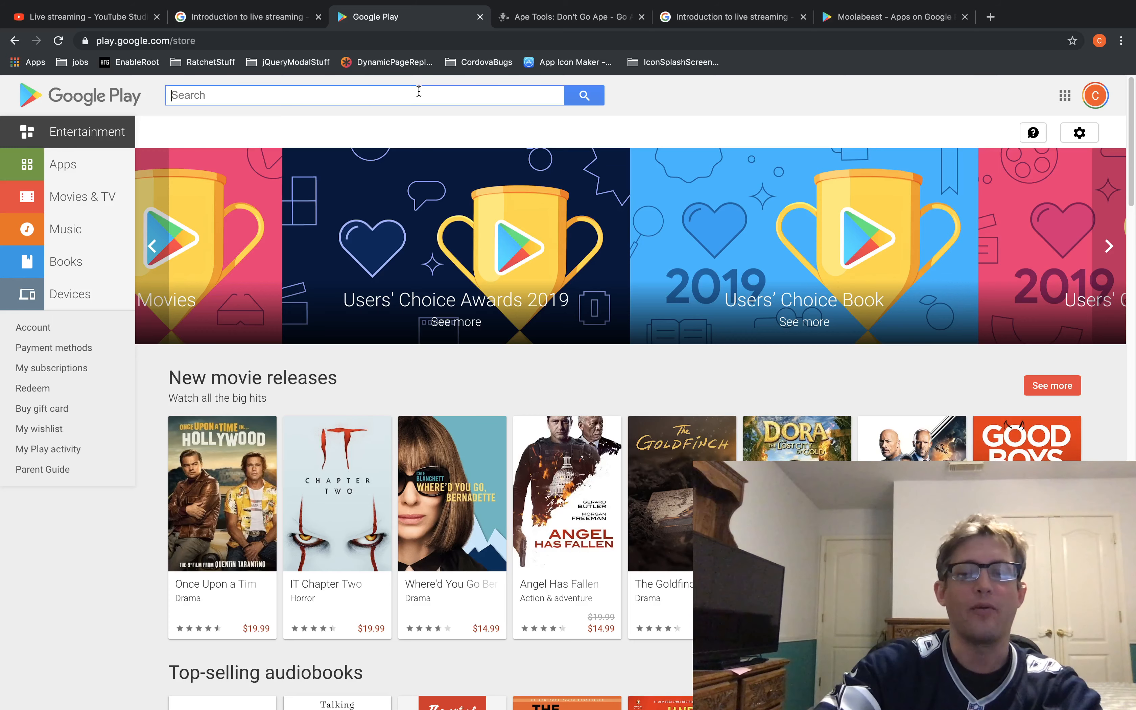
text(Moolab)
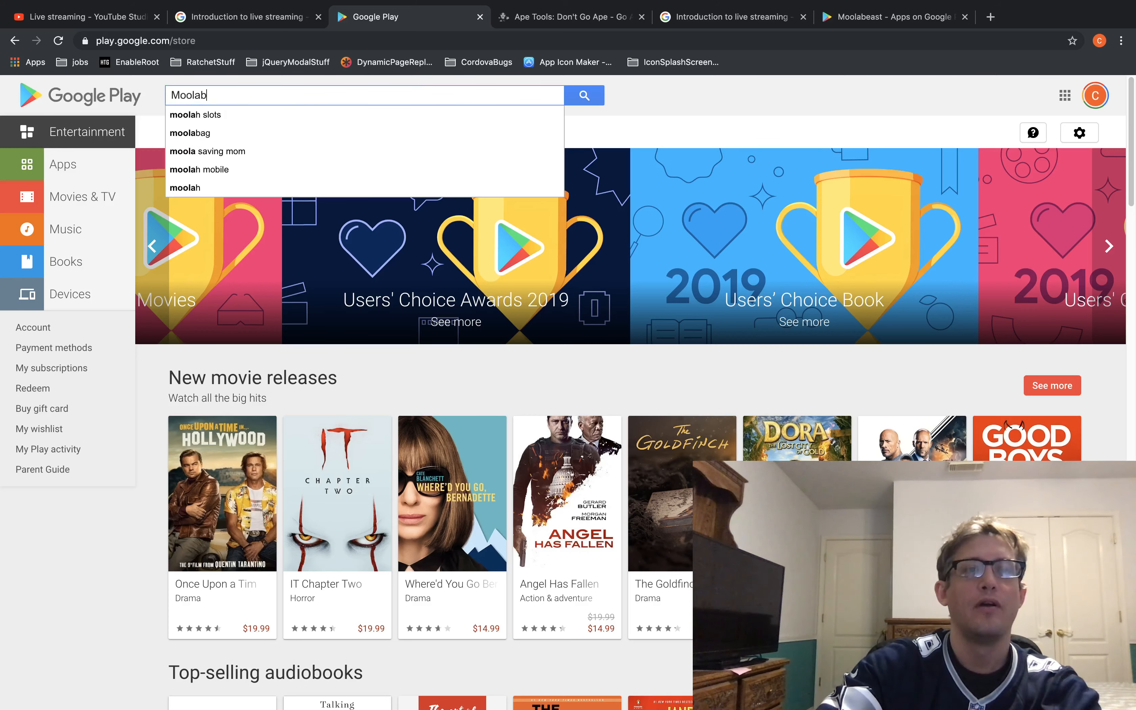
text(east)
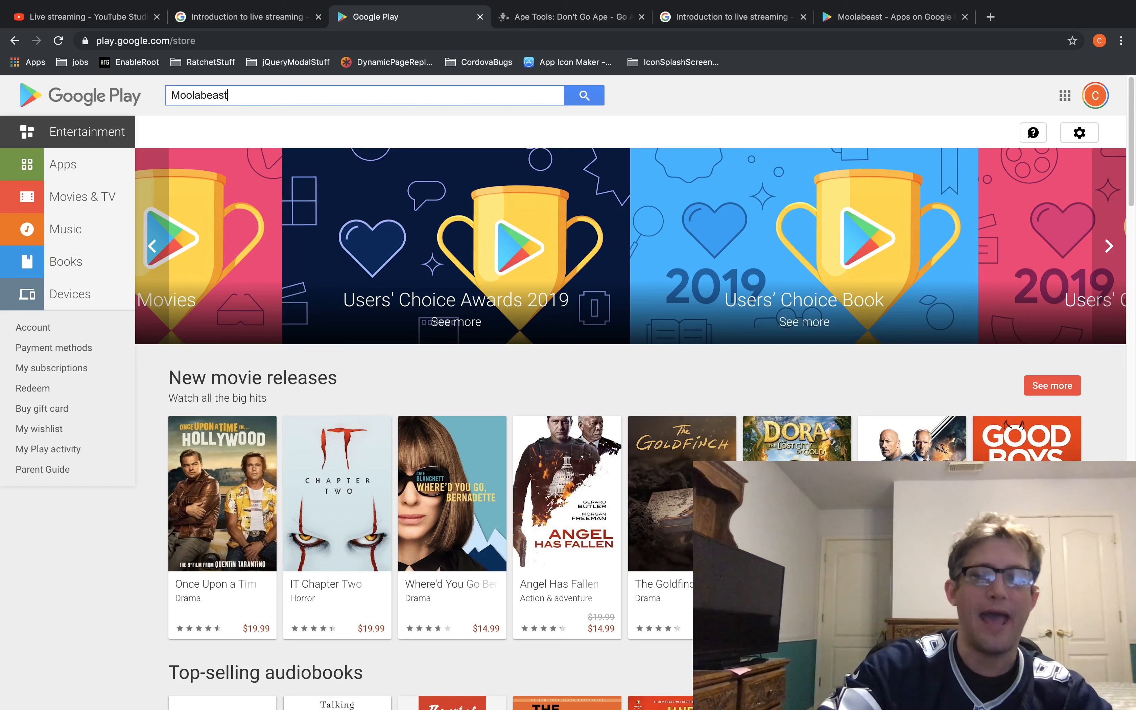
key(Return)
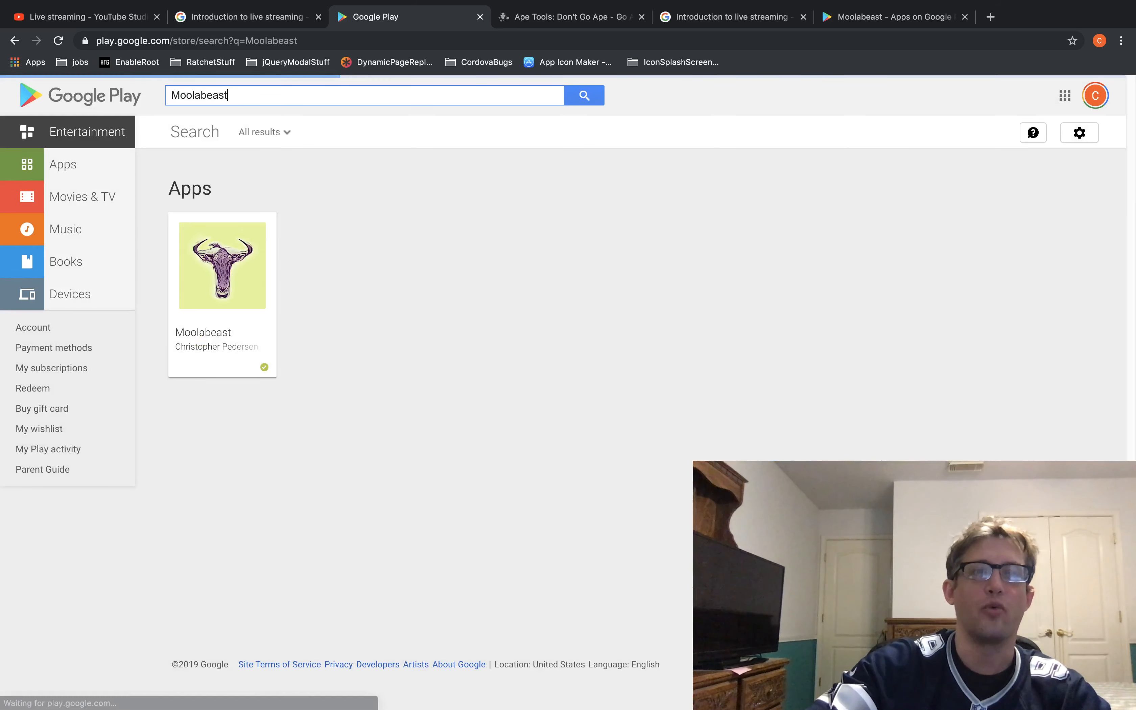
click(230, 239)
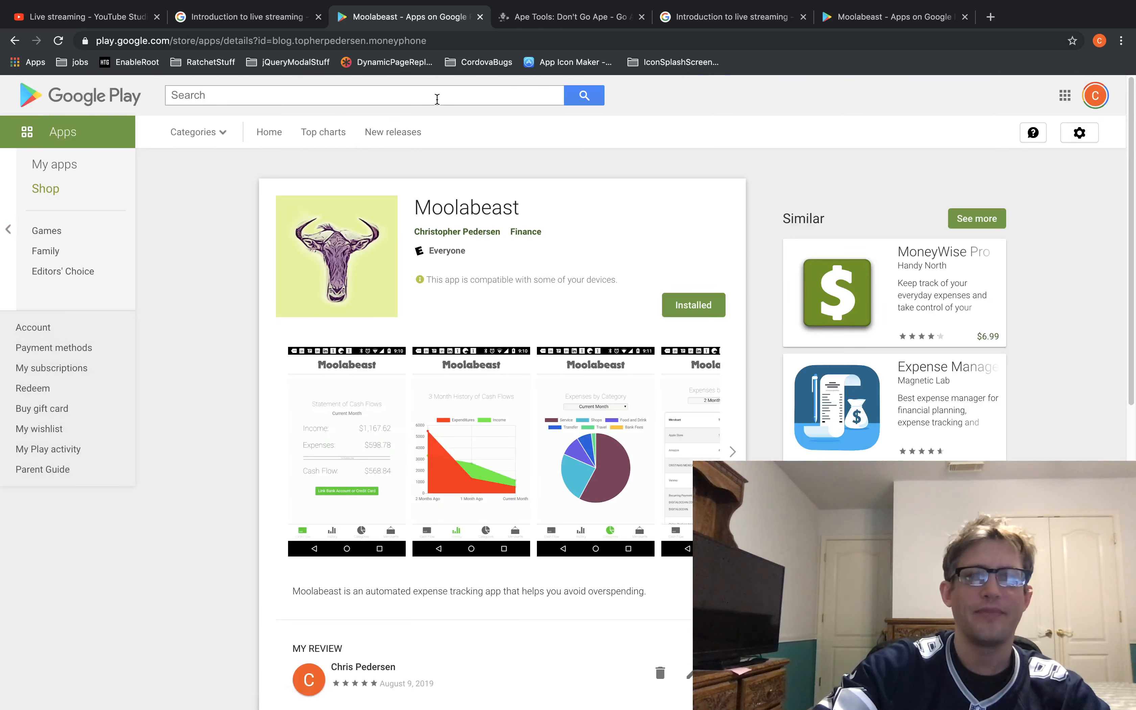
click(510, 19)
click(508, 37)
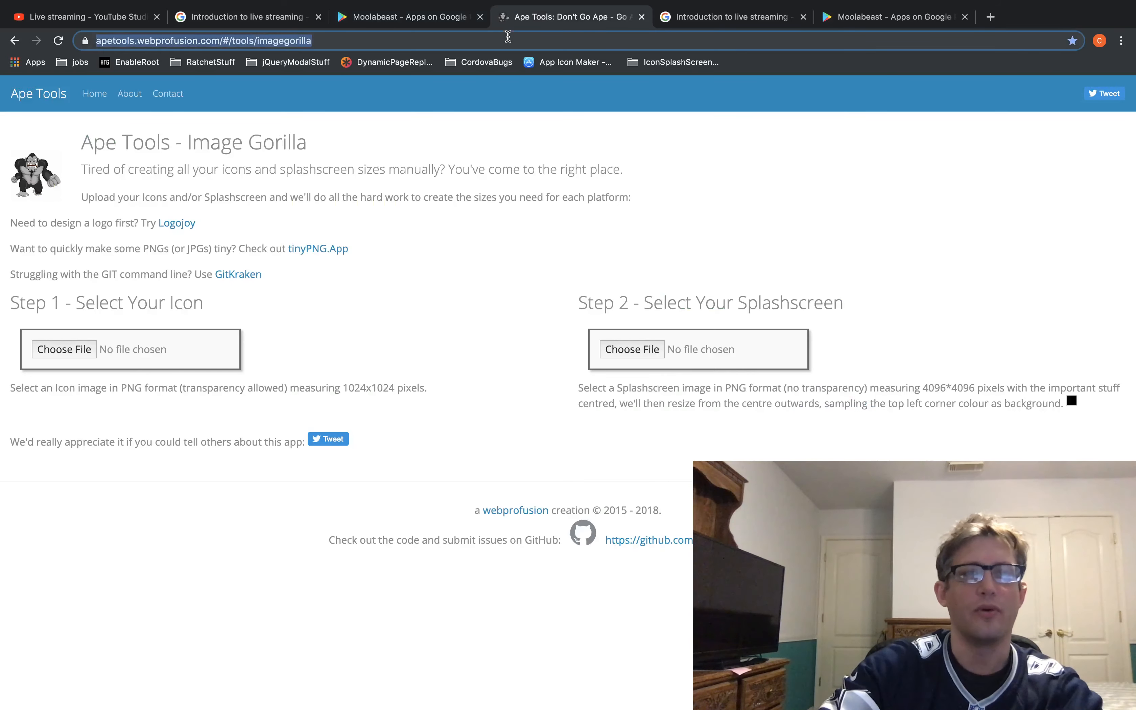
Step: Search 'app store MoneyPhone Expense Tracking', open its apps.apple.com listing, and exit full screen
text(app stor)
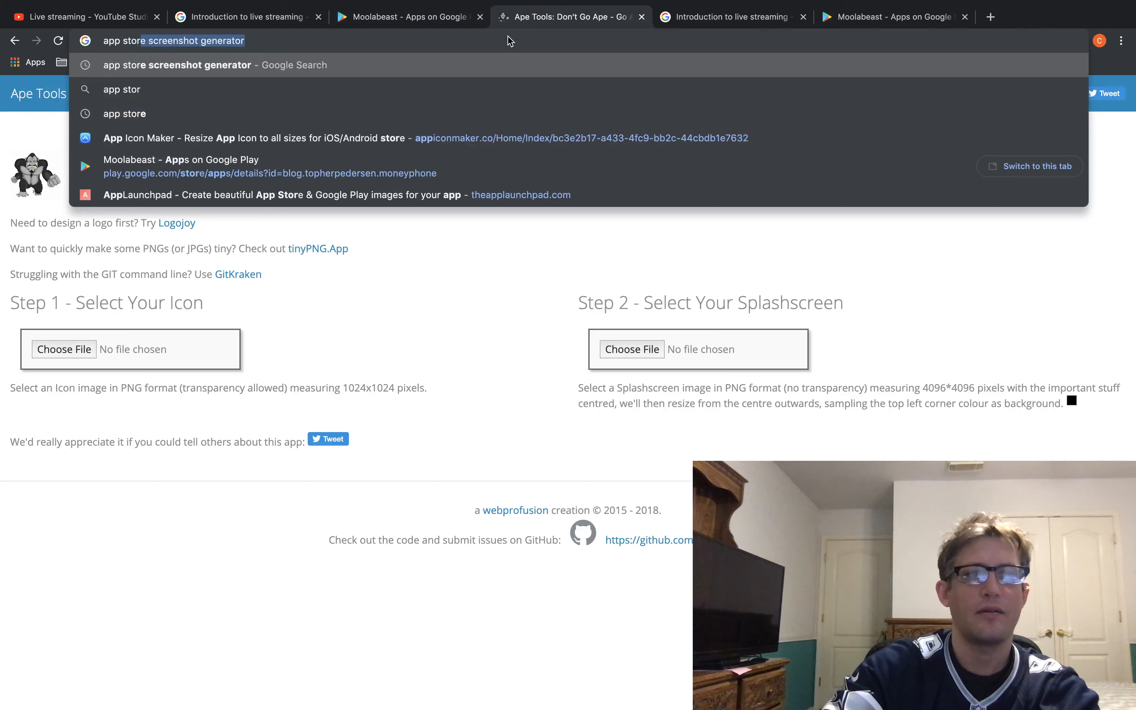
text(e MoneyPhone )
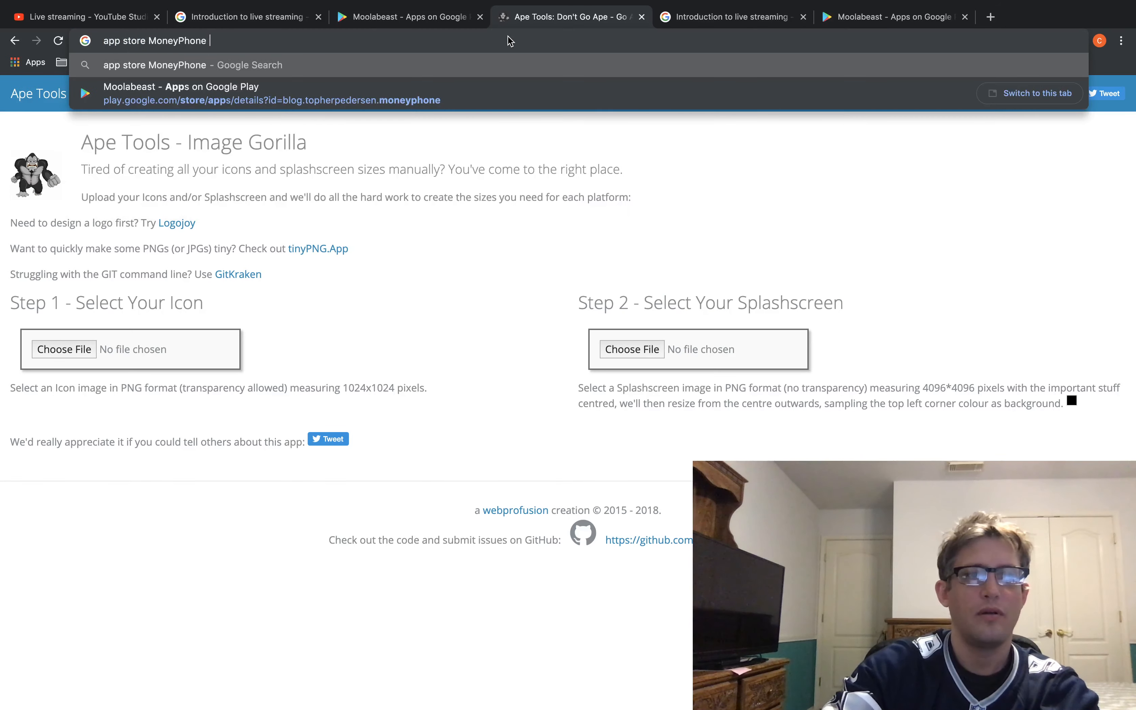
text(Expense Tracking)
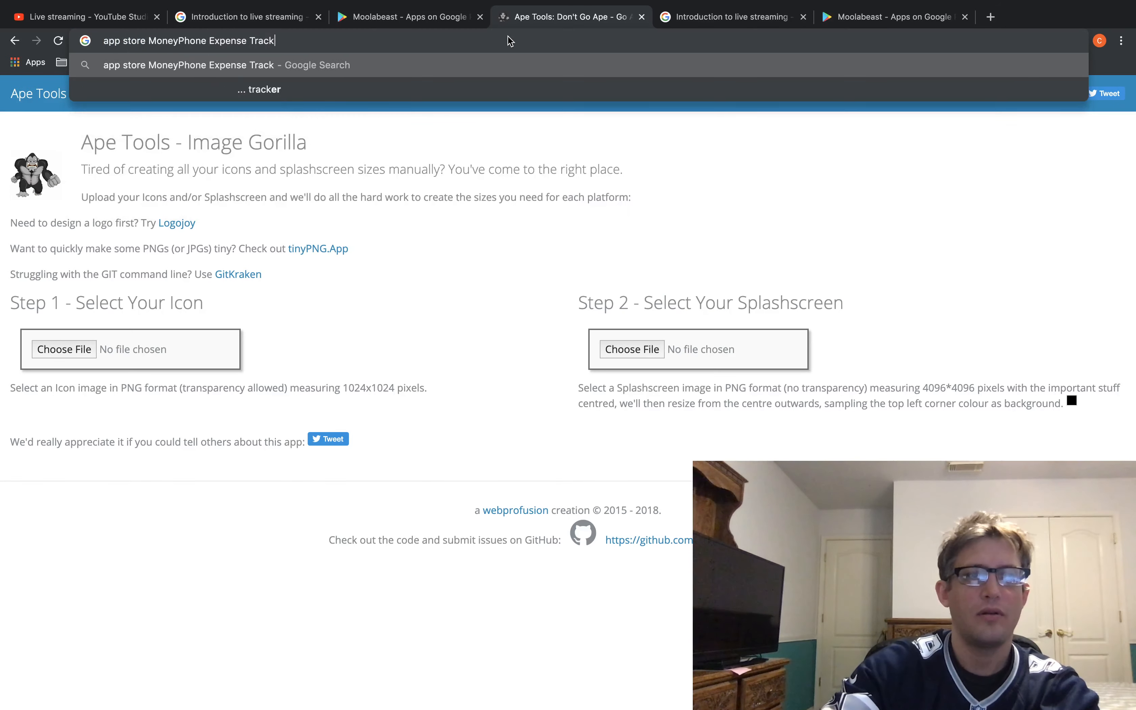
key(Return)
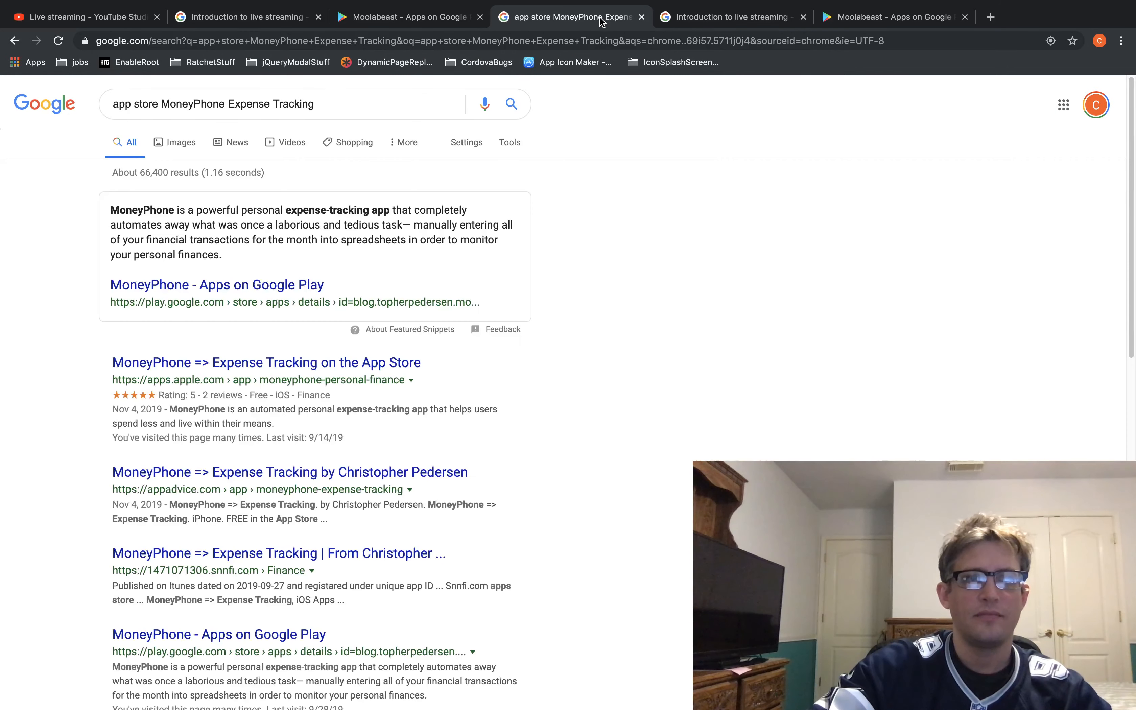
click(284, 364)
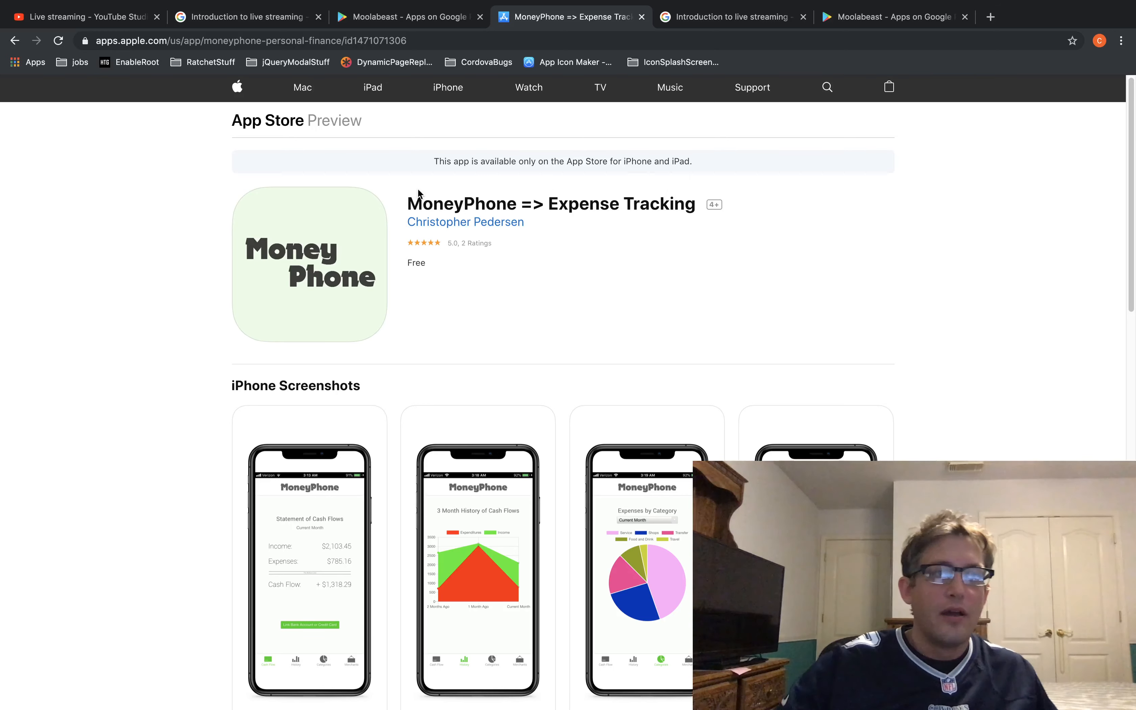
mouse_move(10, 5)
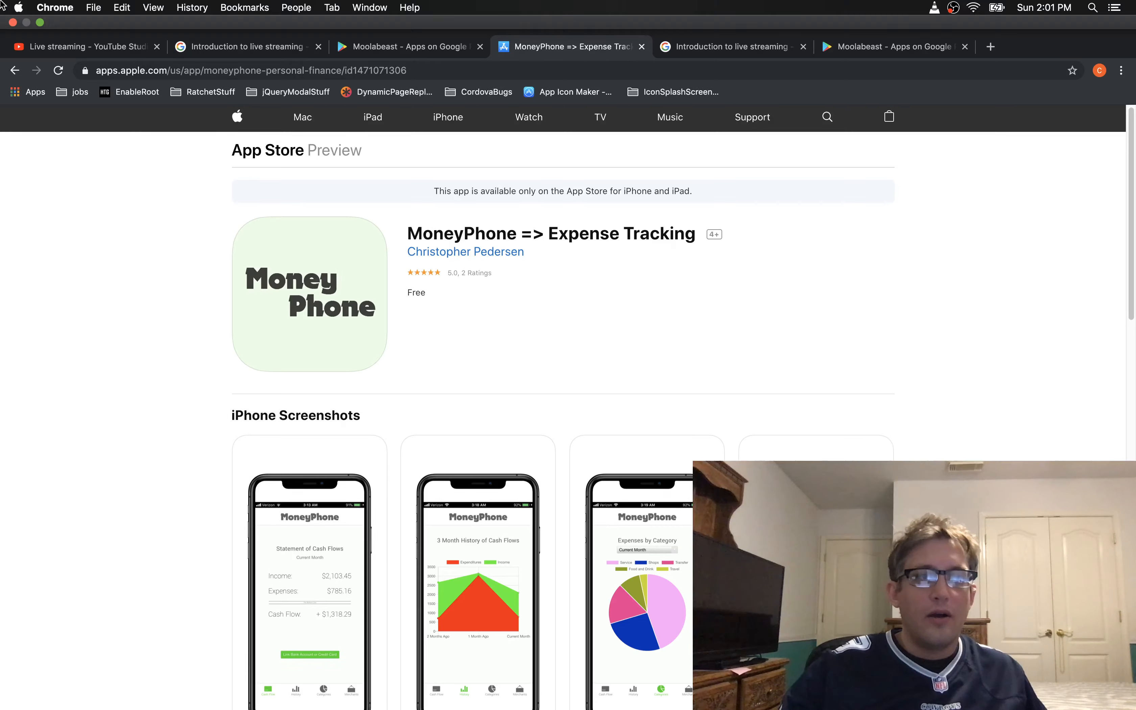
click(40, 22)
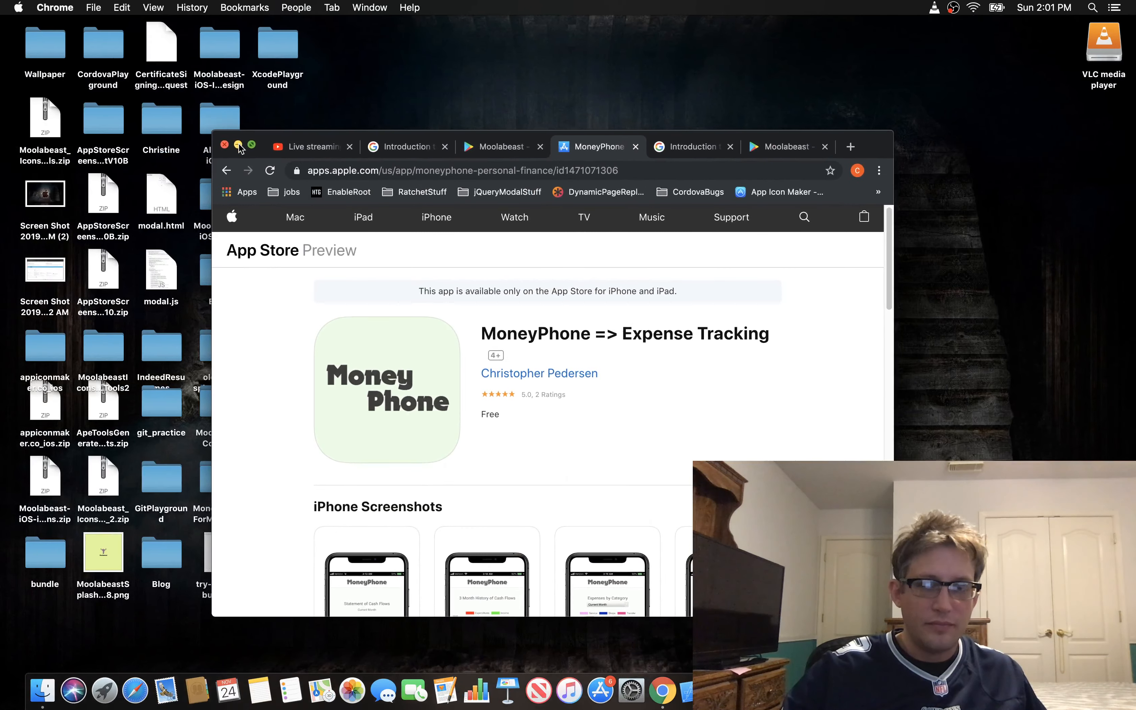
Step: Launch a new Terminal bash window from the Dock and position it at the desktop's left-centre
click(239, 146)
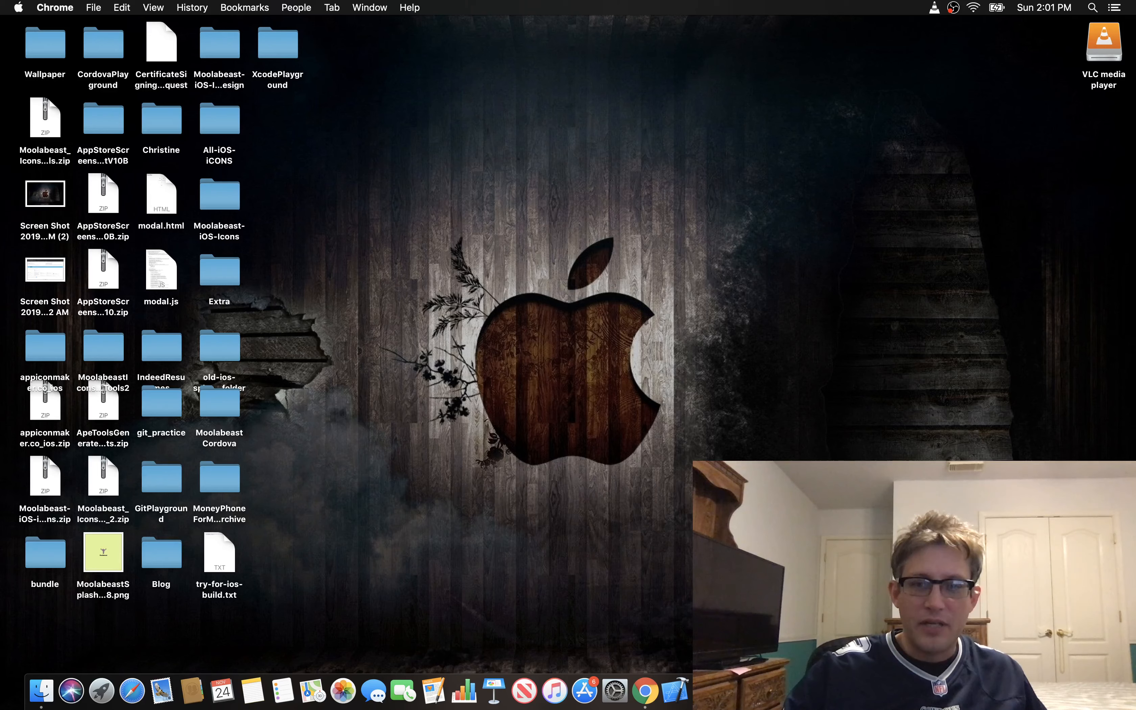
click(736, 691)
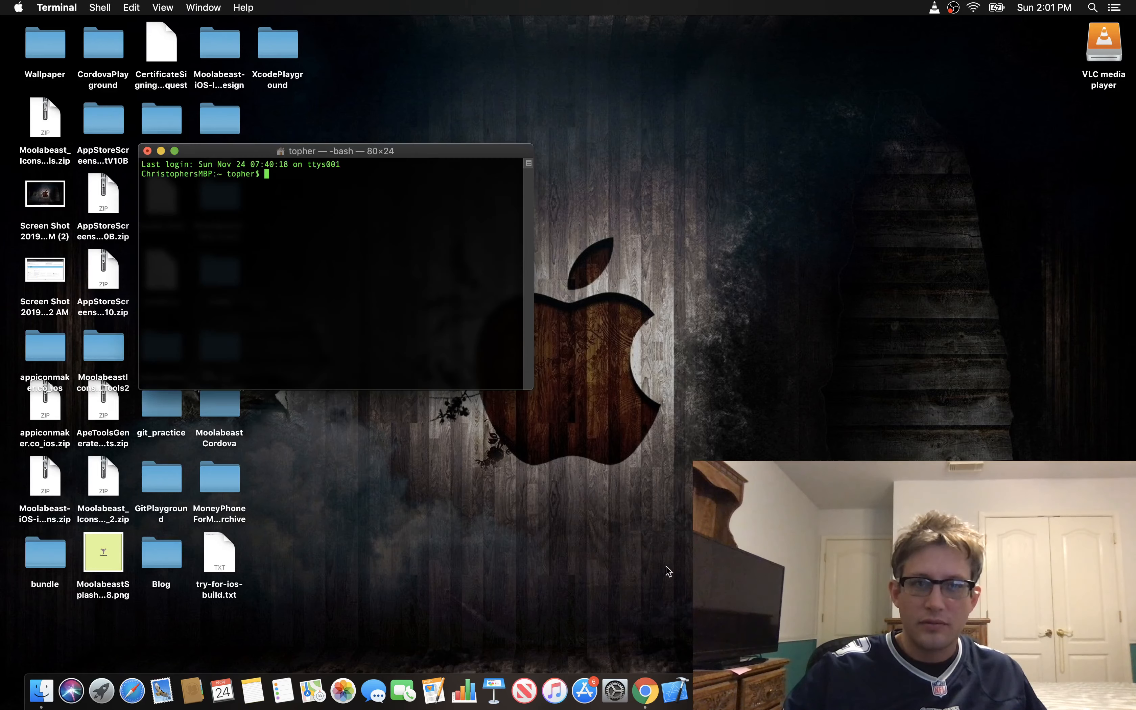
drag(415, 152, 580, 205)
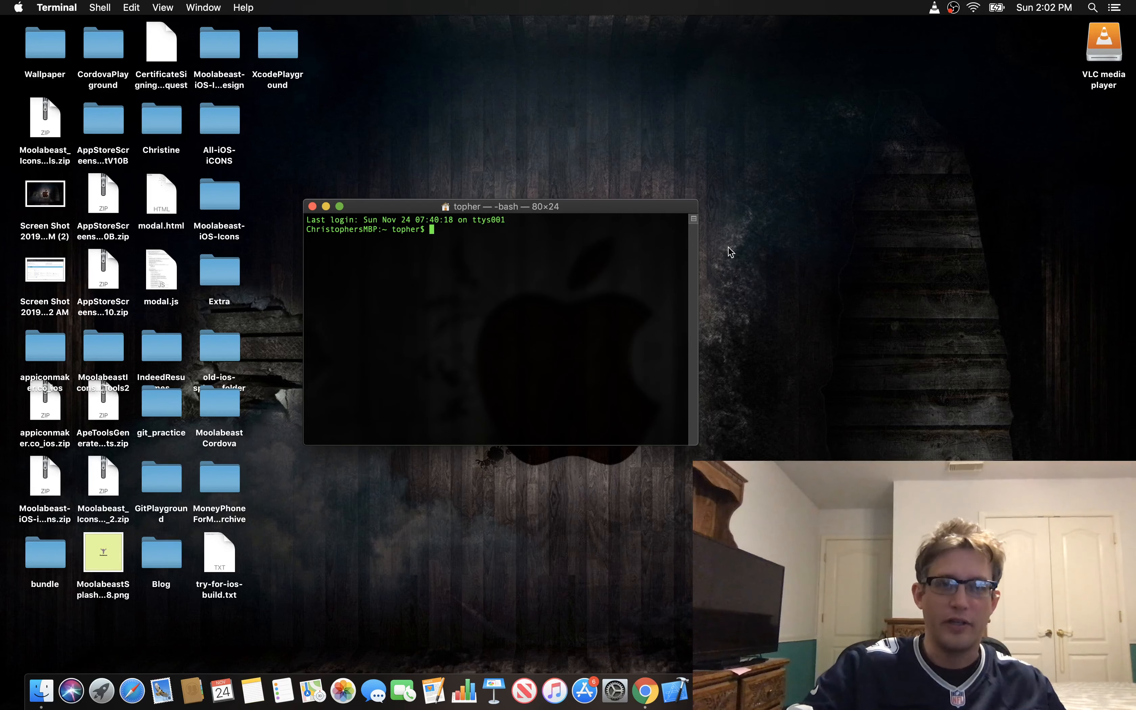
click(800, 263)
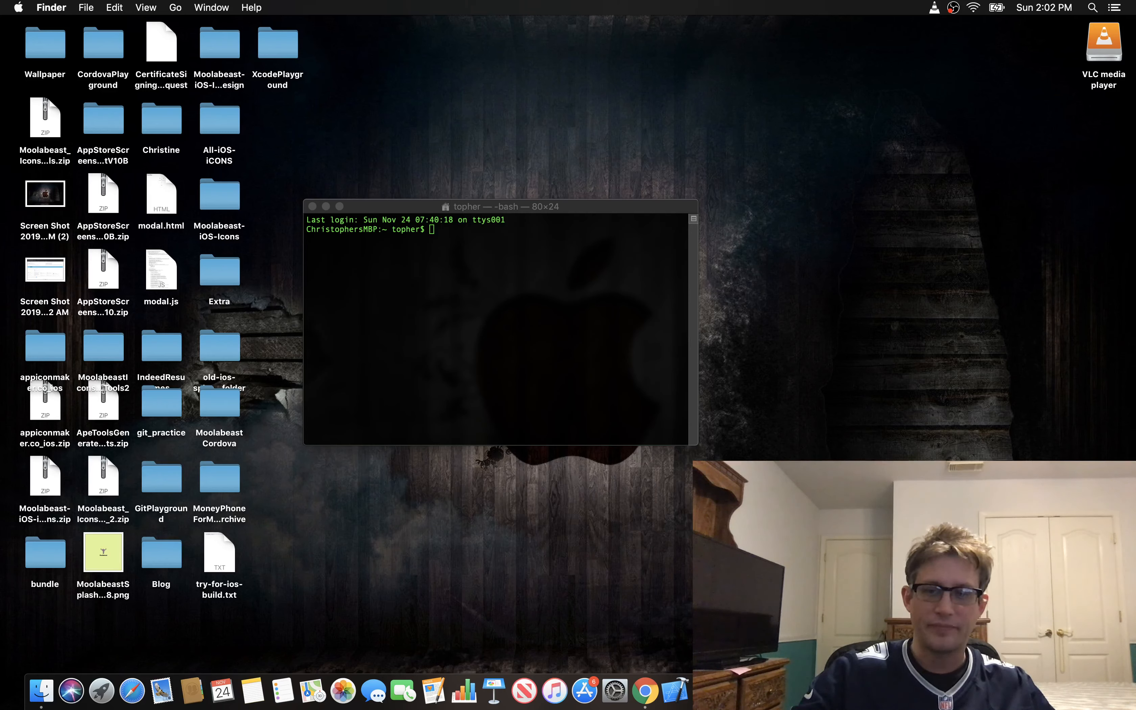
drag(611, 209, 462, 272)
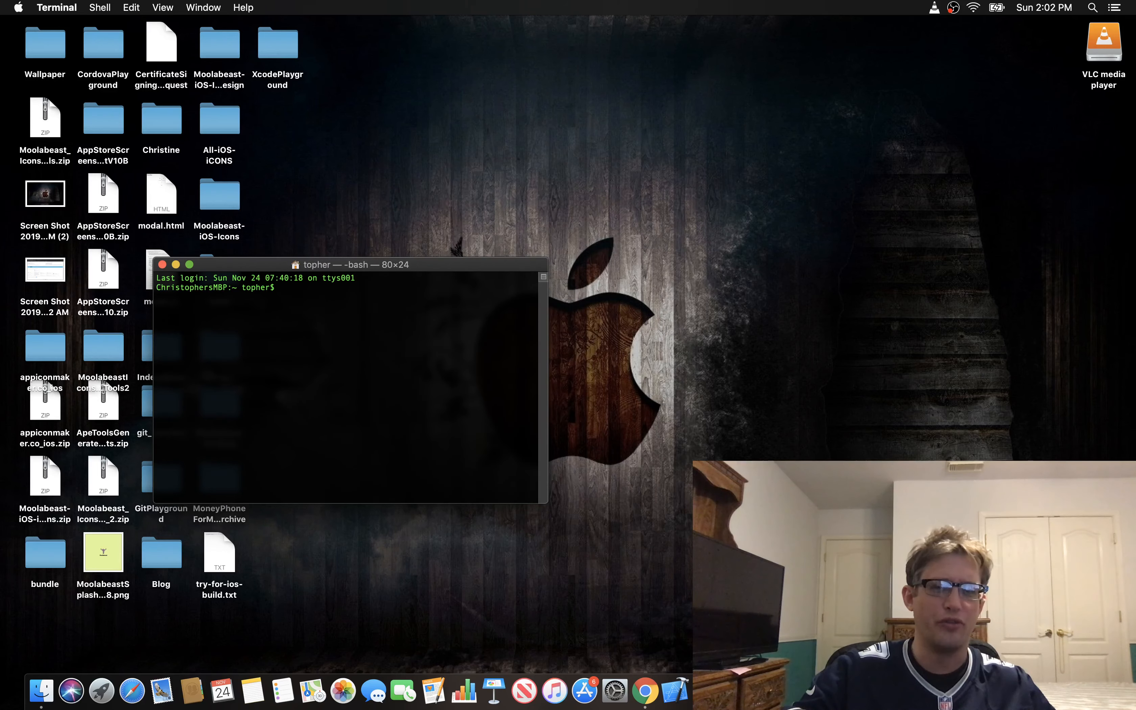
Step: Bring up Sublime Text's untitled document, shrink the window and place it right of Terminal
key(super+Tab)
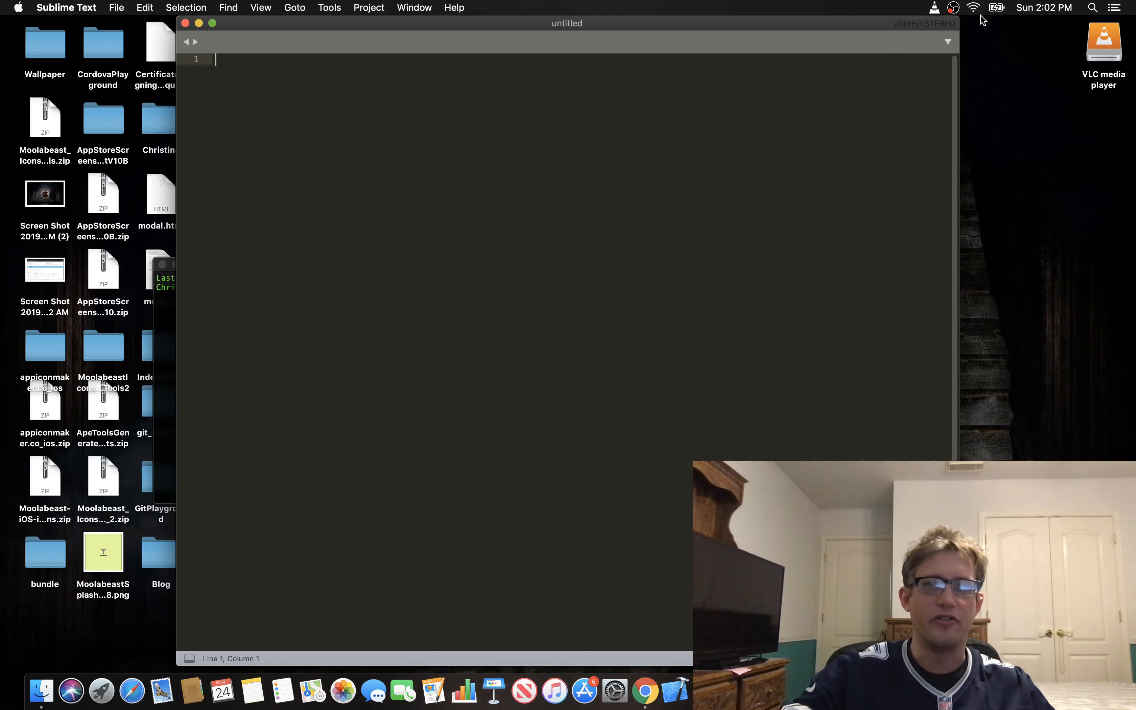
drag(958, 17, 712, 42)
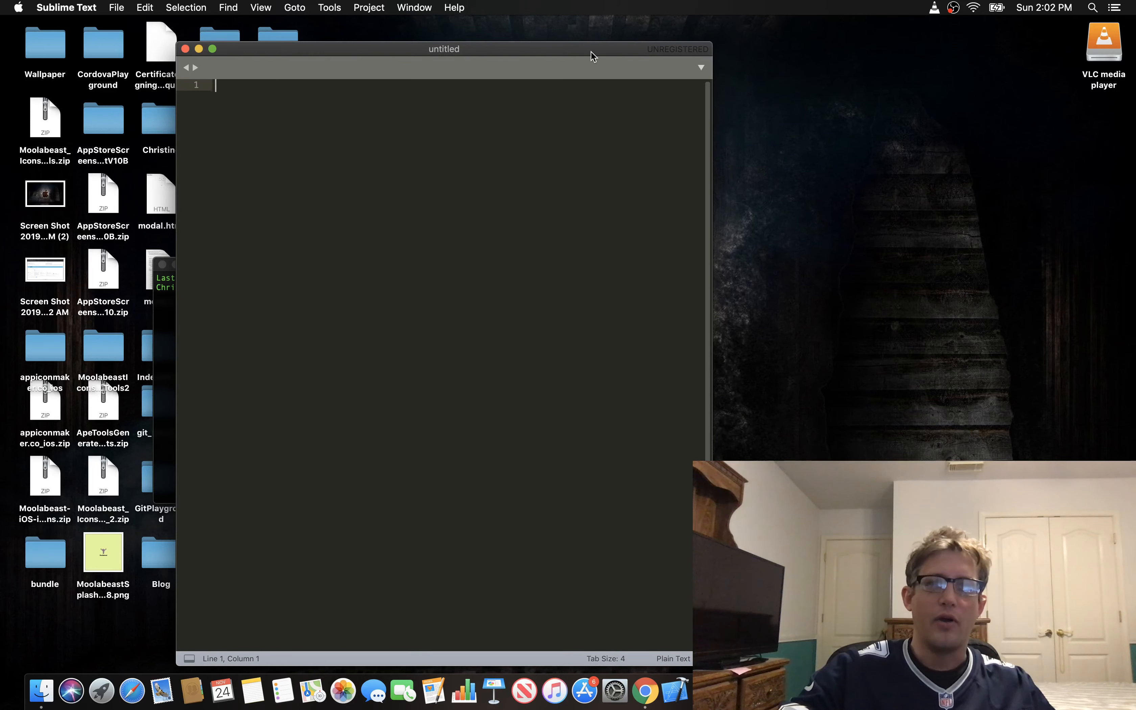
drag(585, 50, 980, 35)
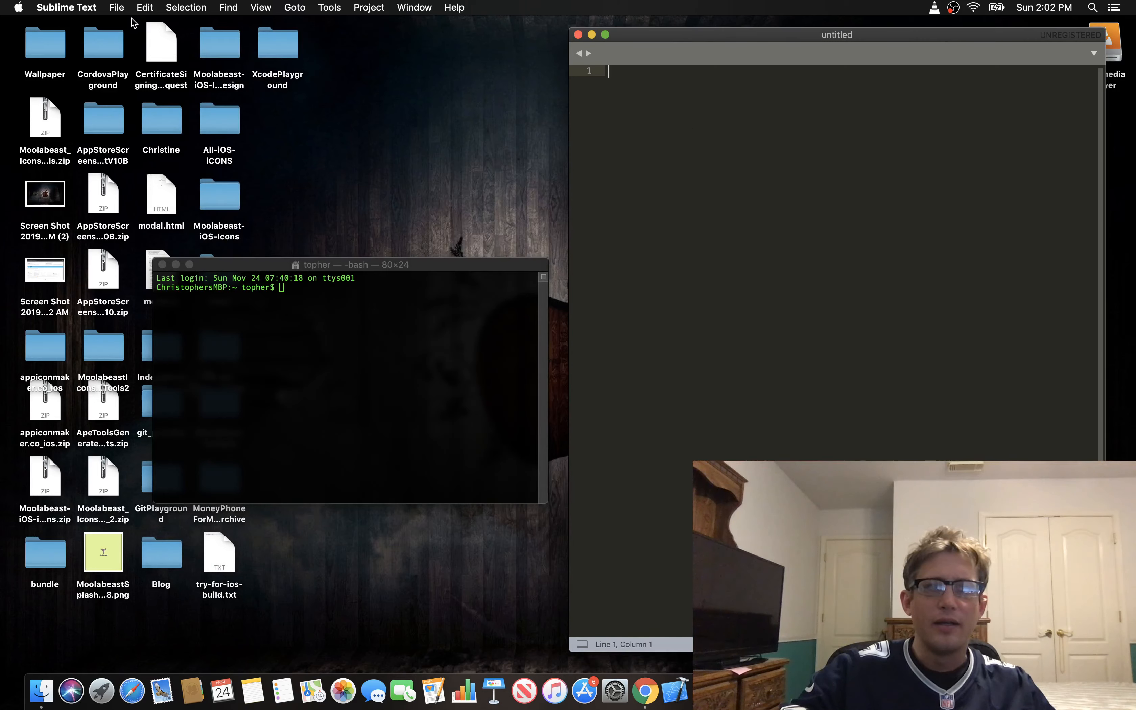
click(121, 8)
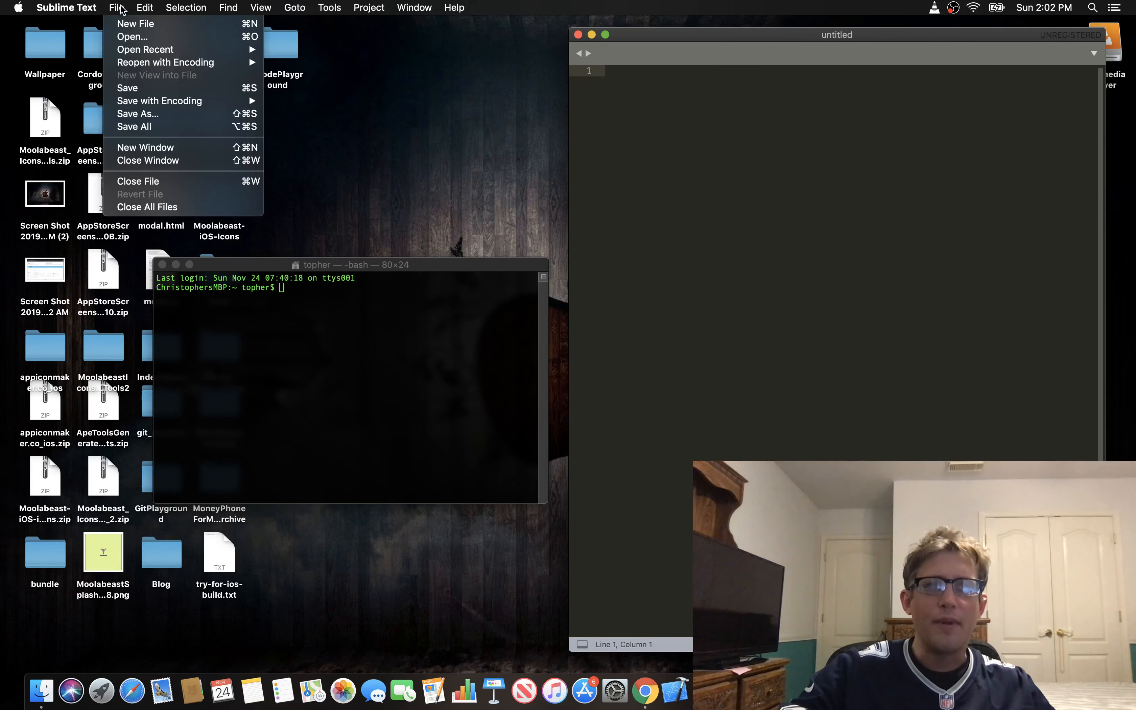
Step: In File > Open…, browse to Desktop > MoolabeastCordova > money-phone-cordova > docs
click(121, 37)
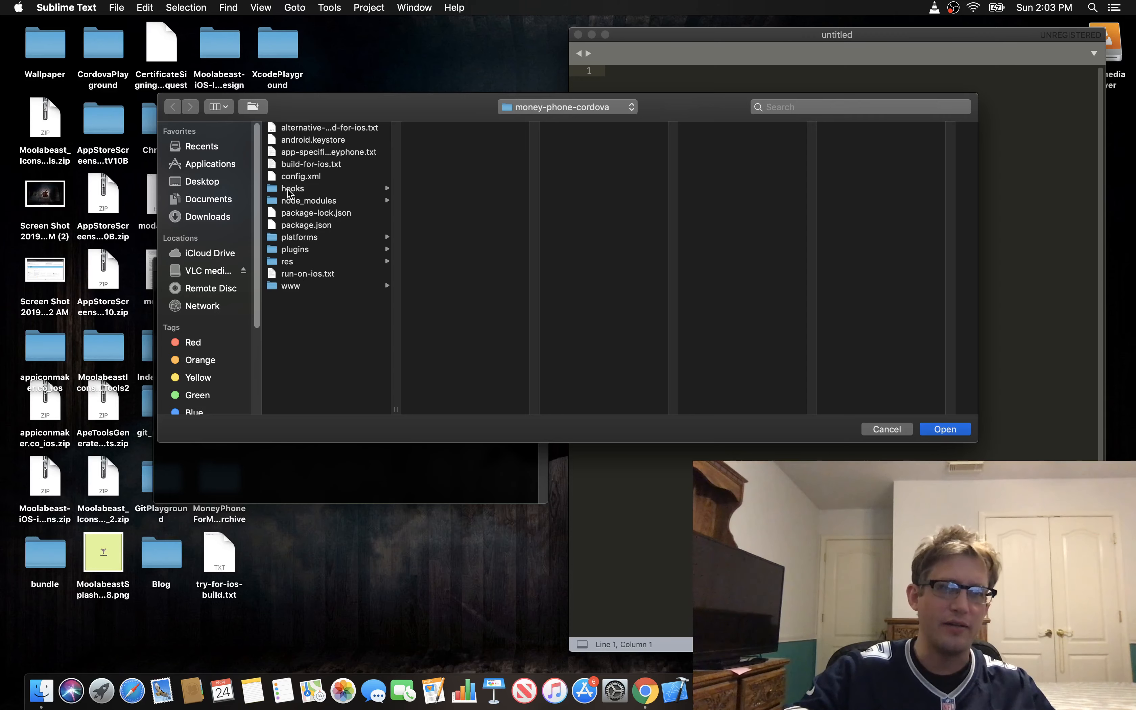
click(218, 186)
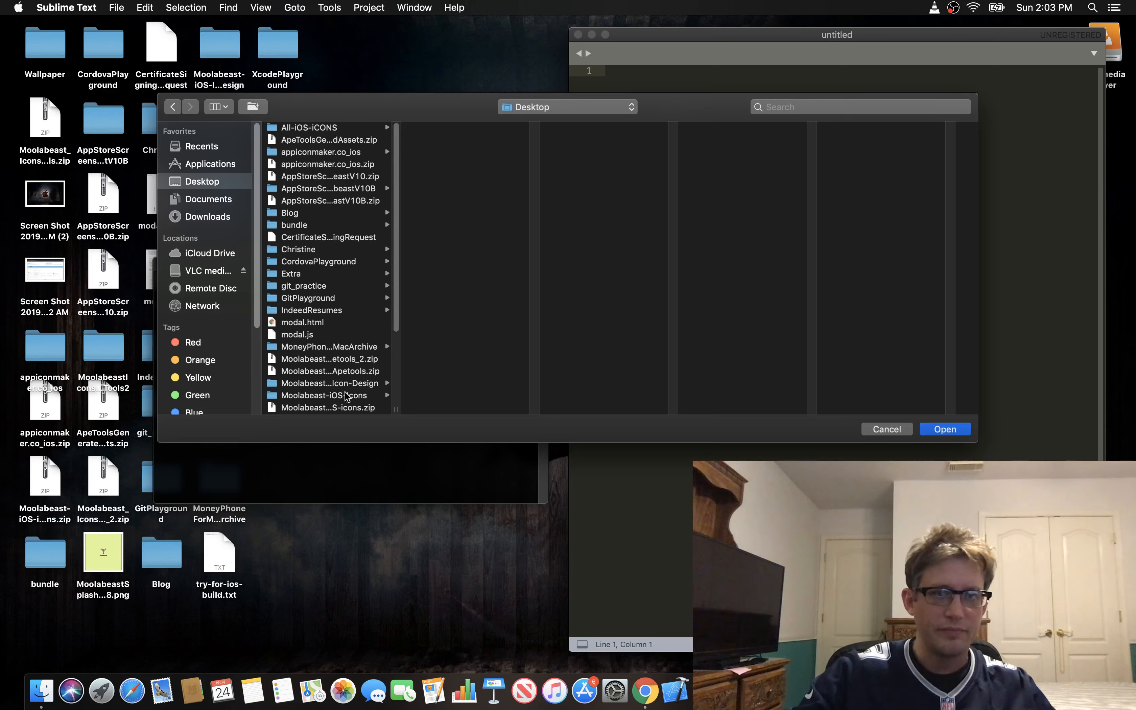
scroll(309, 333, down, 1)
scroll(309, 332, down, 1)
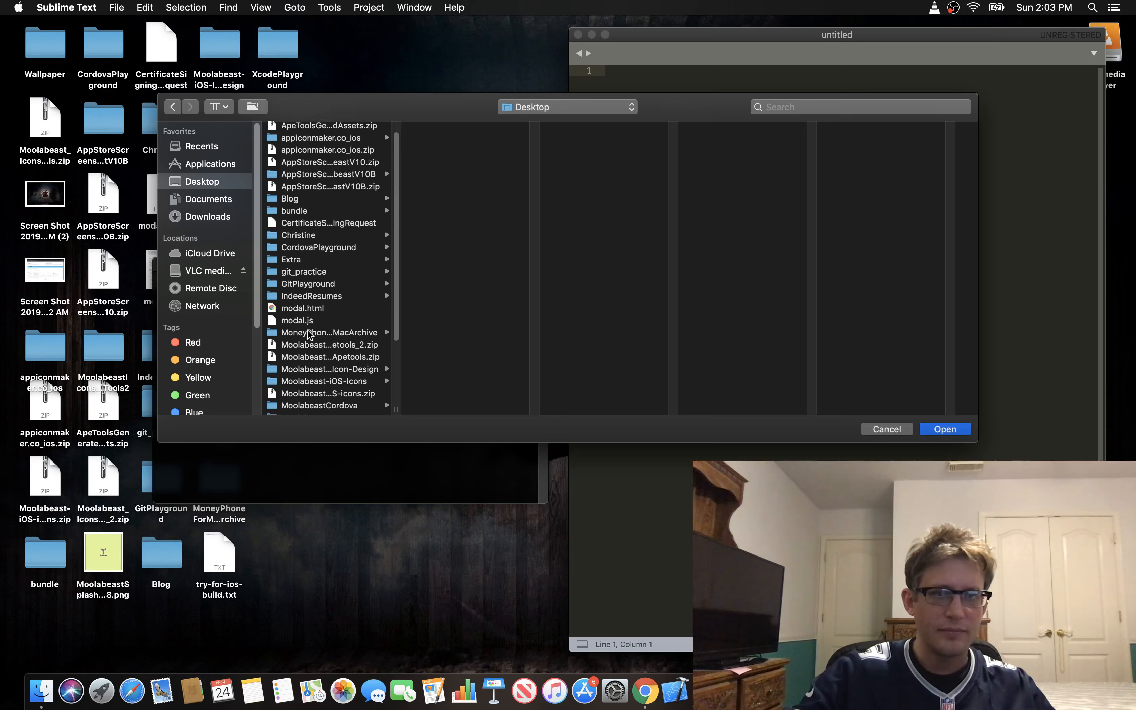
scroll(318, 353, down, 1)
click(331, 391)
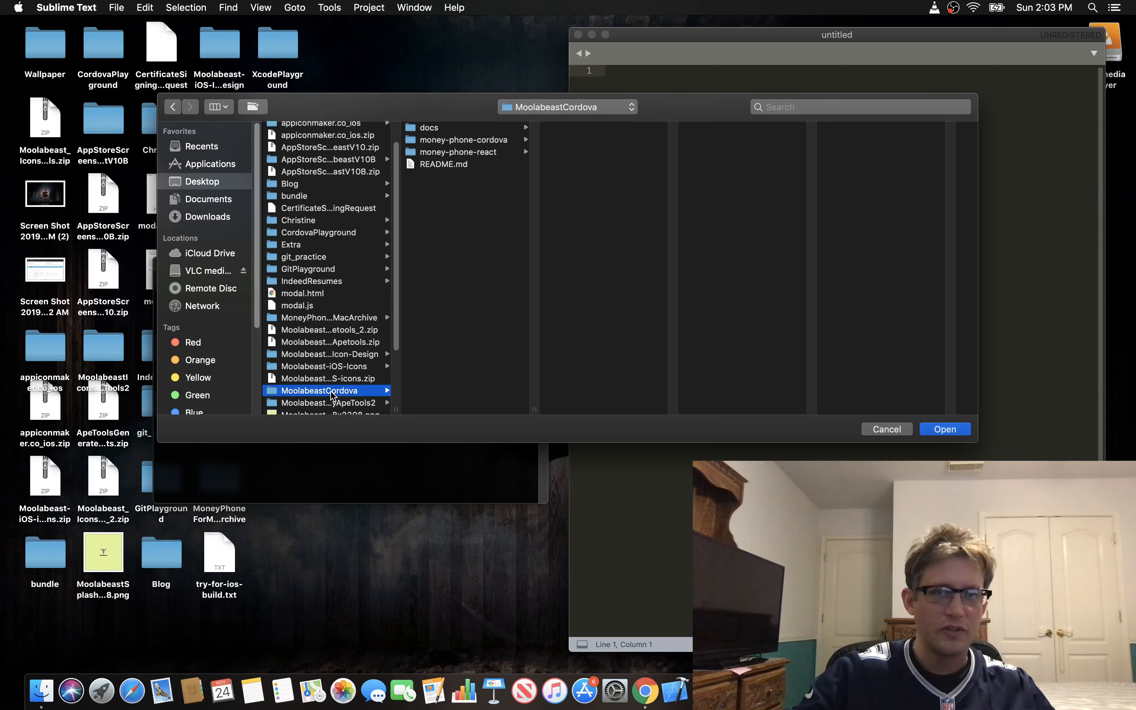
click(485, 141)
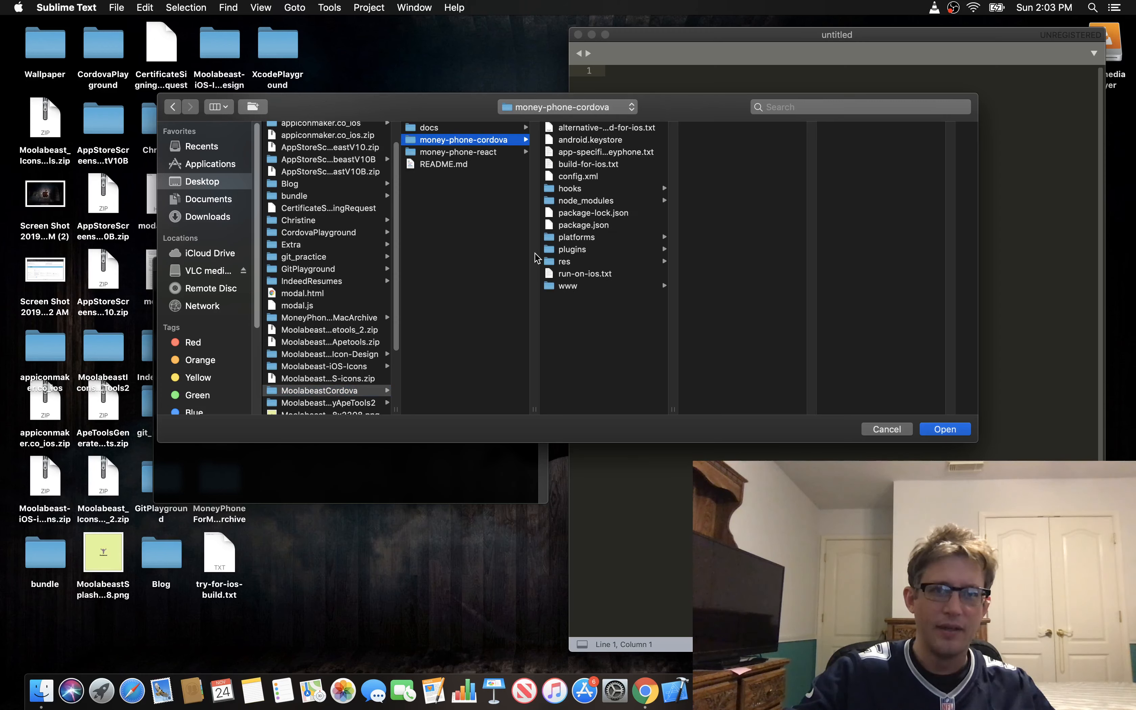
click(443, 128)
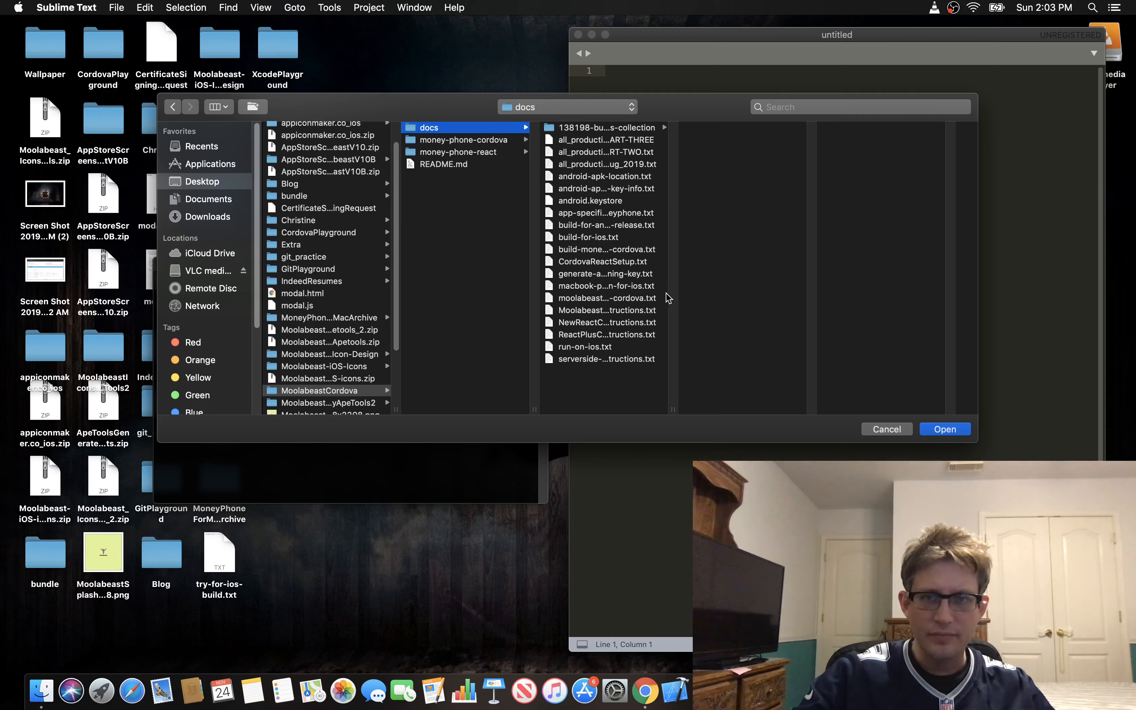
Step: Preview the docs instruction files, then open macbook-pro-build-run-for-ios.txt
click(617, 140)
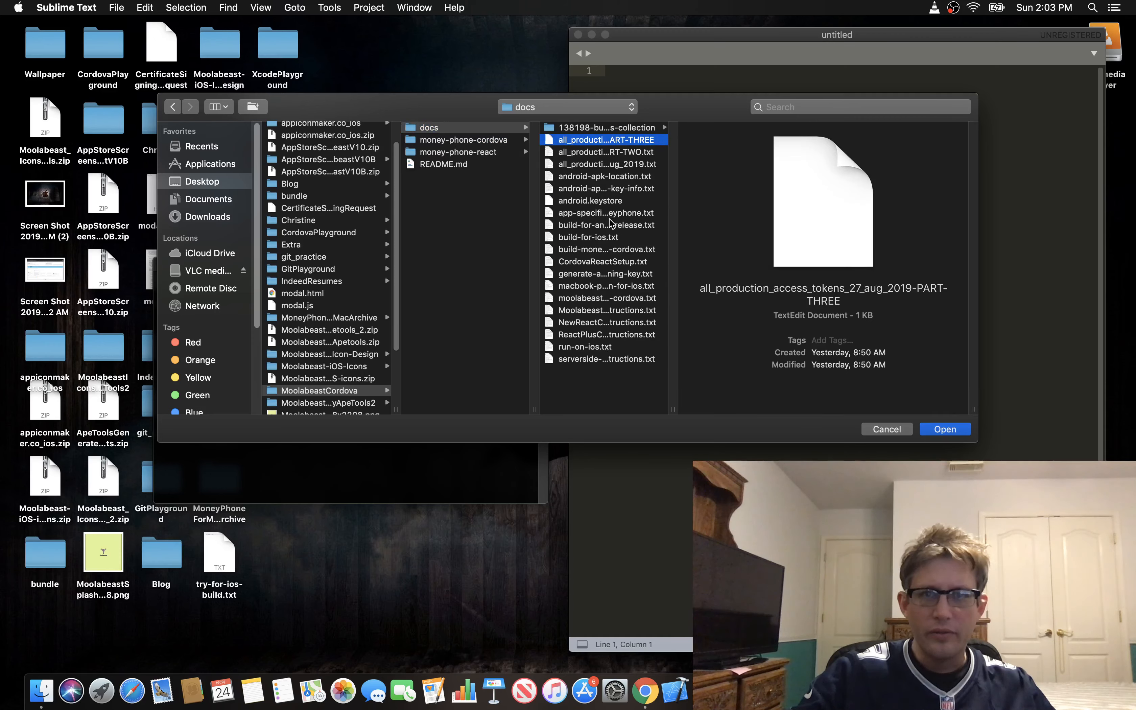
click(619, 275)
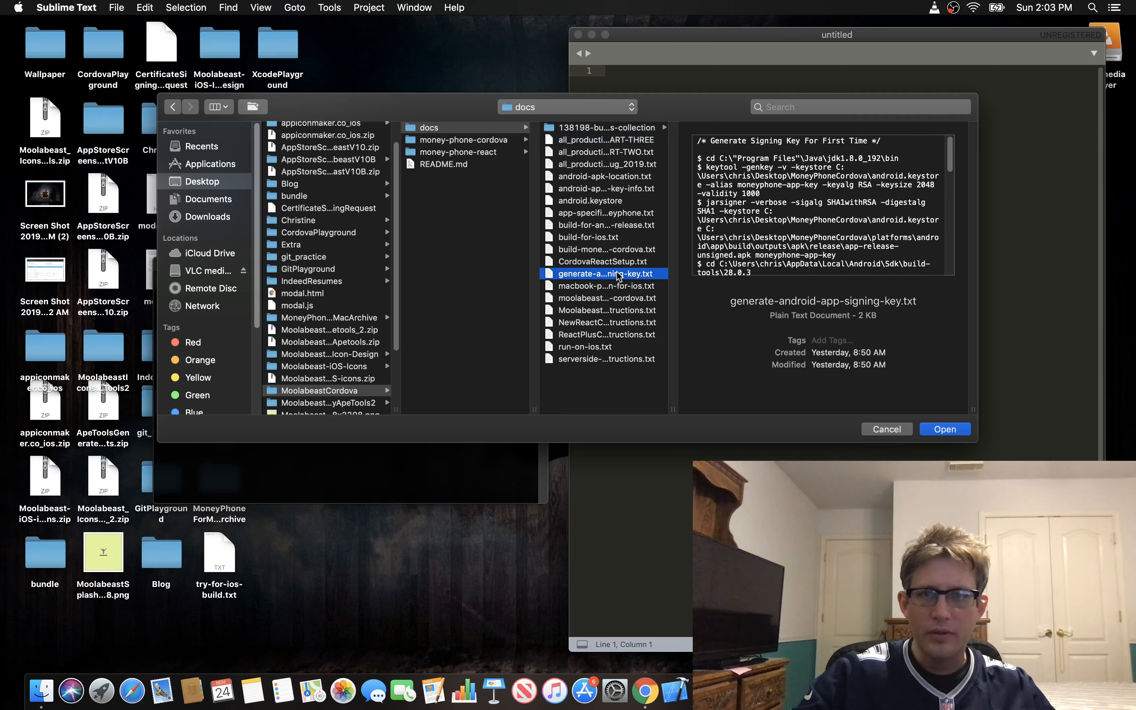
click(625, 286)
click(624, 298)
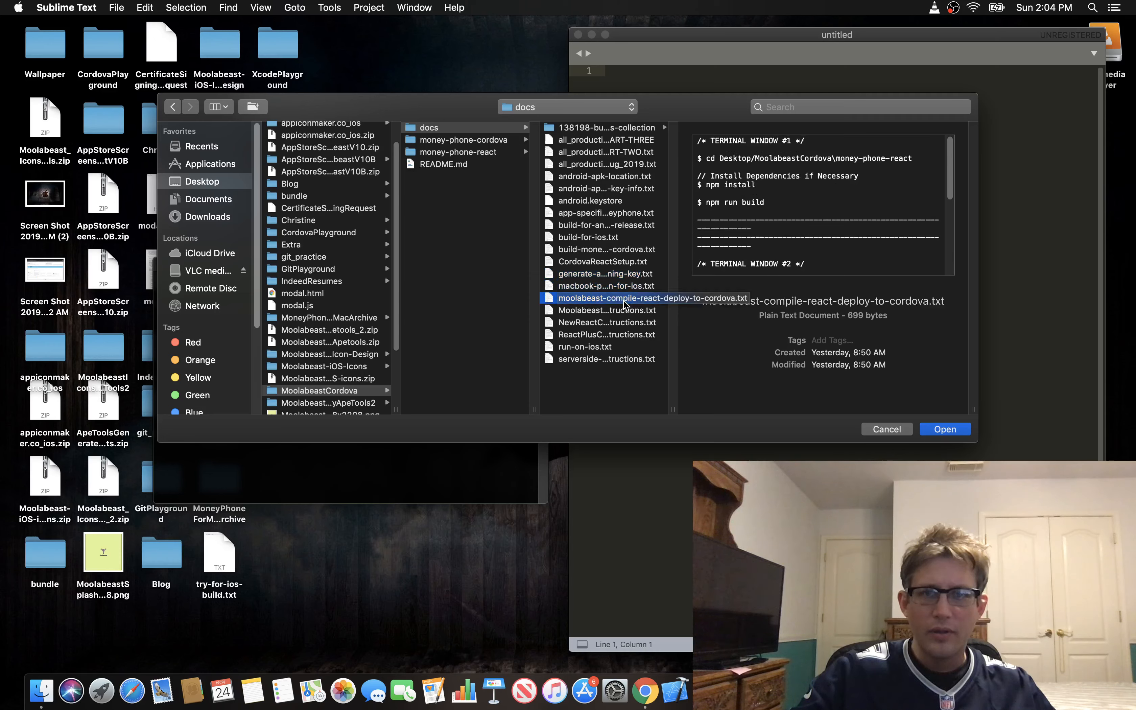
click(627, 310)
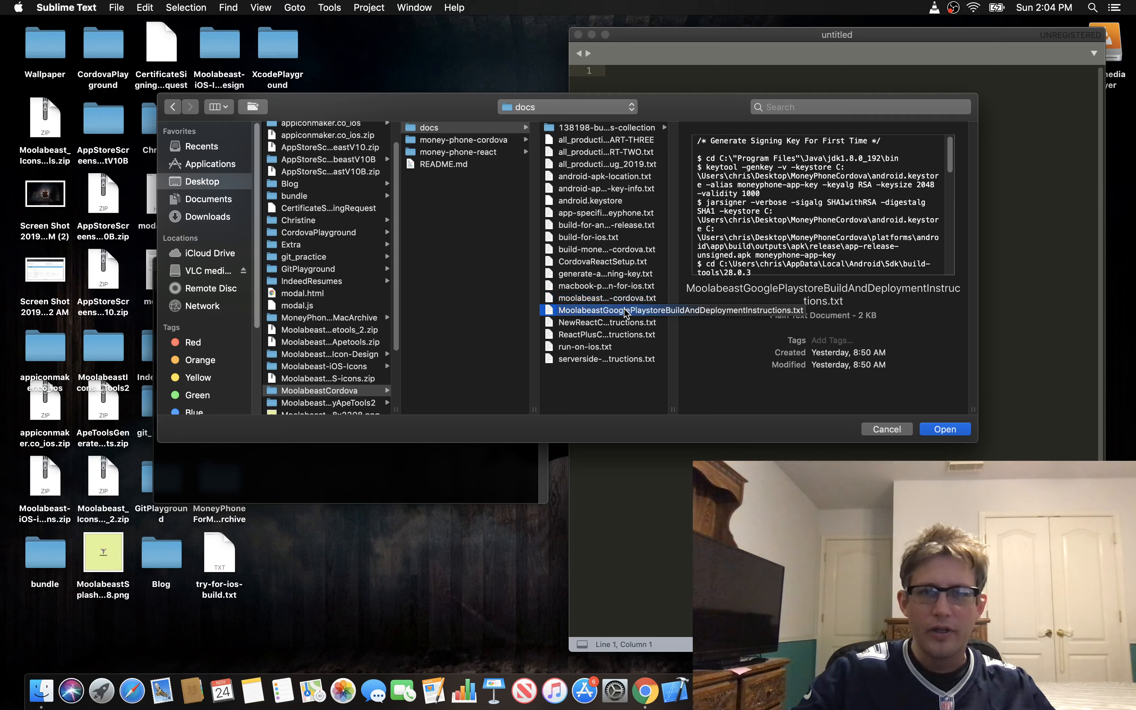
click(628, 323)
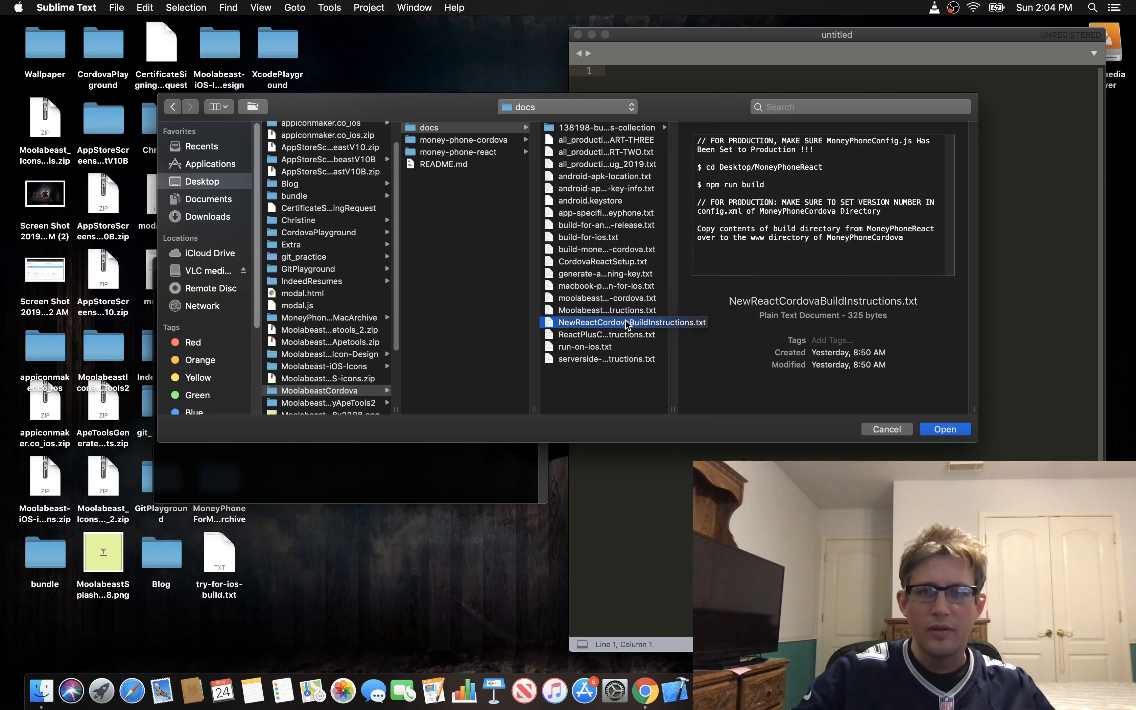
click(632, 336)
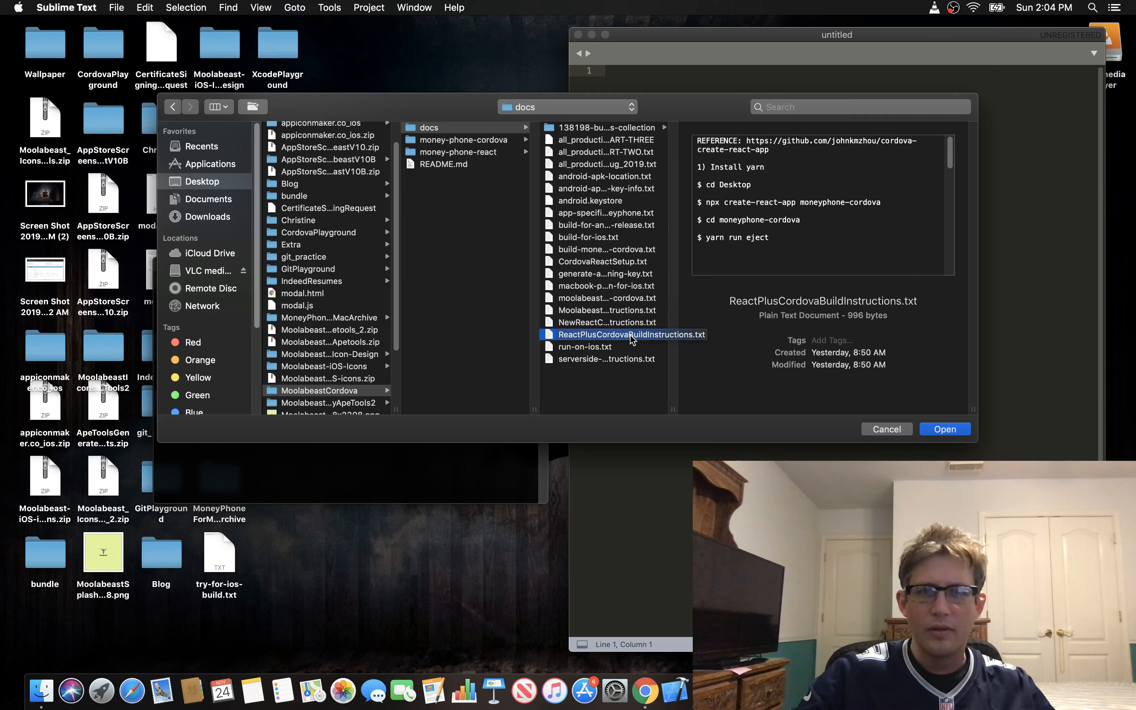
click(627, 323)
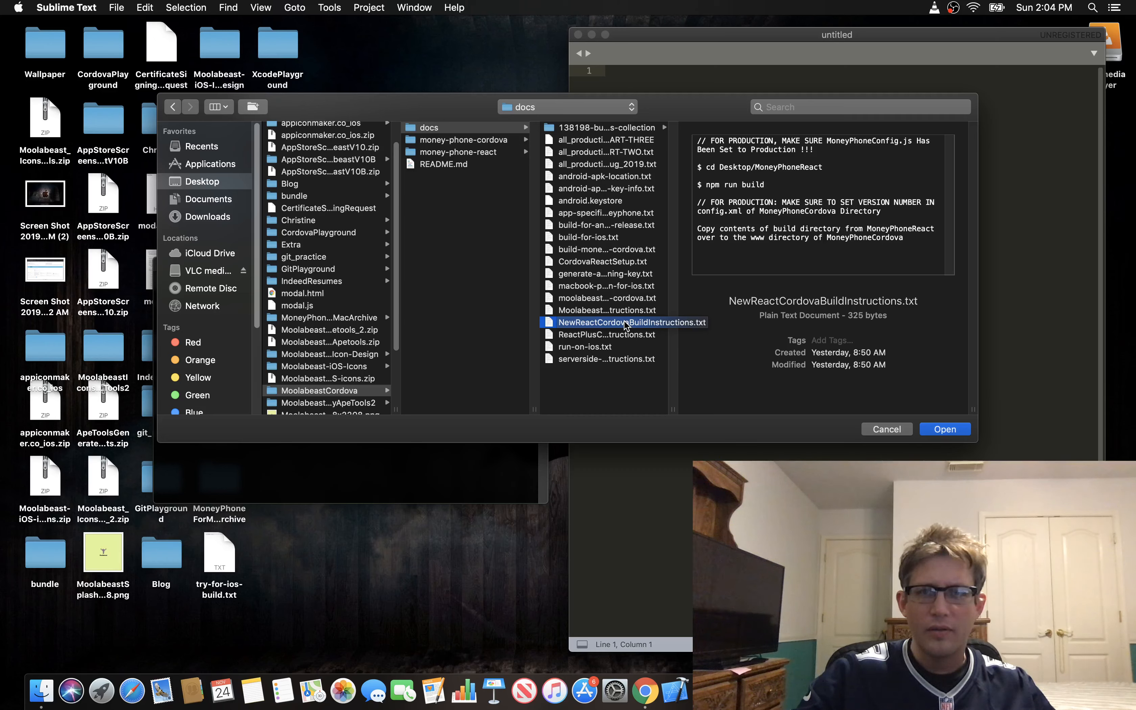
click(626, 310)
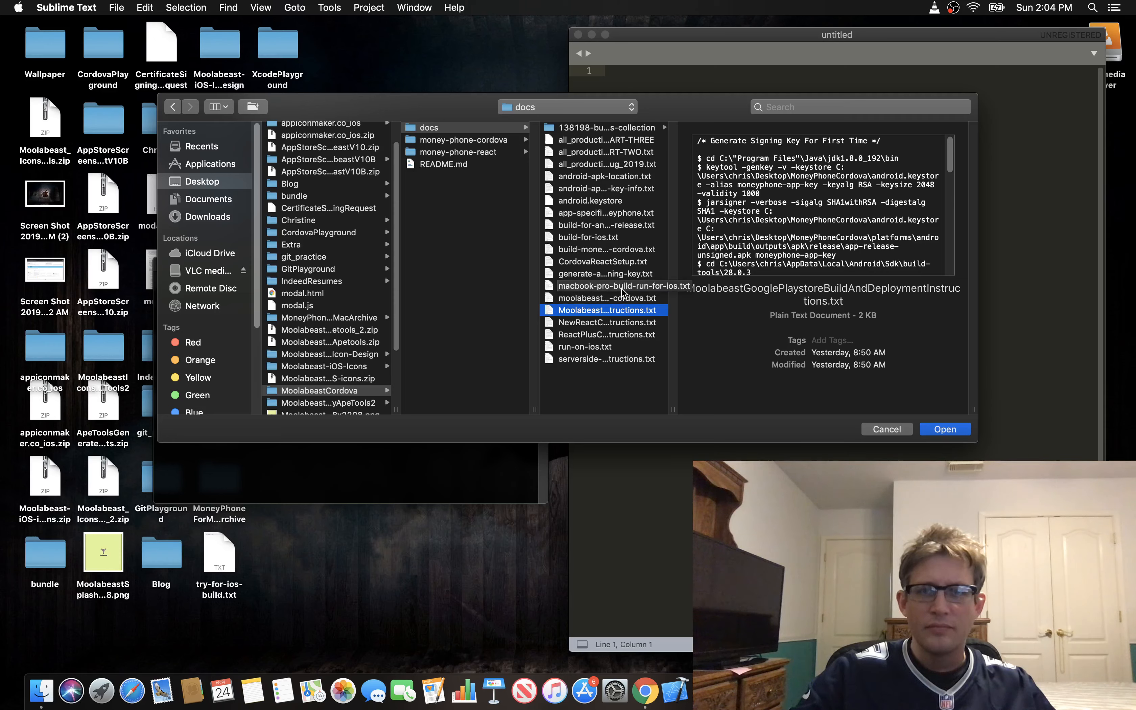
click(622, 290)
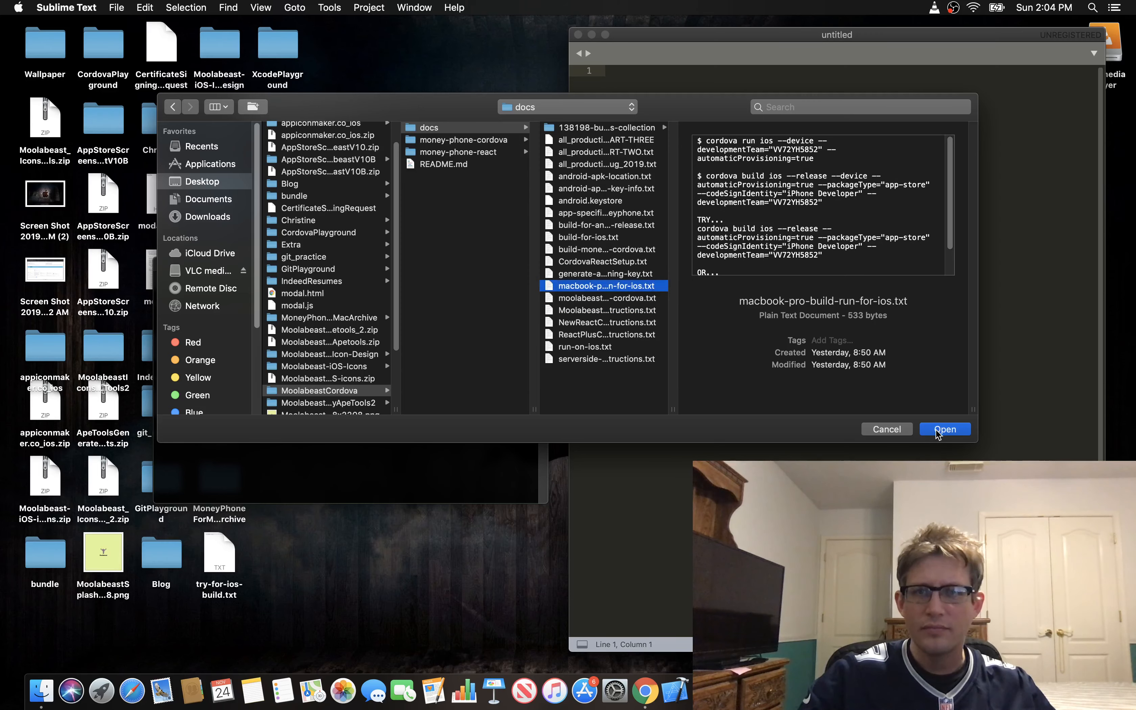
click(944, 429)
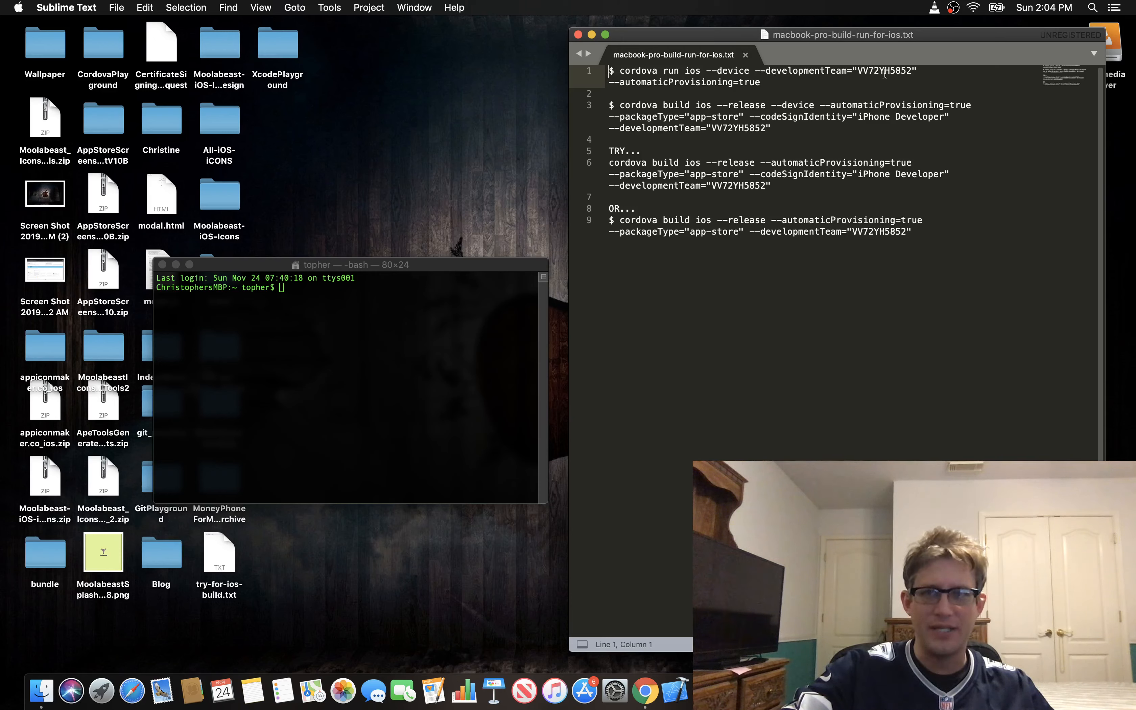
Step: Select 29 characters of the cordova run ios command on line 1
drag(920, 71, 759, 72)
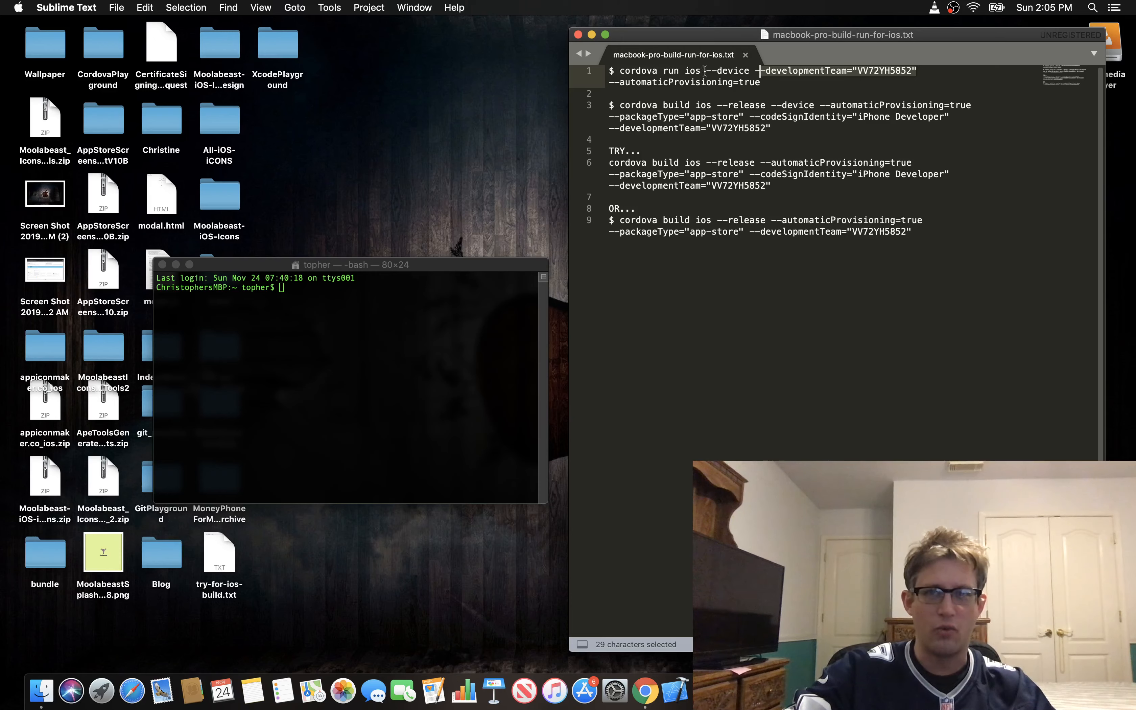
Step: Select the wrapped line 3 'cordova build ios --release --device' app-store command and copy it
triple_click(704, 70)
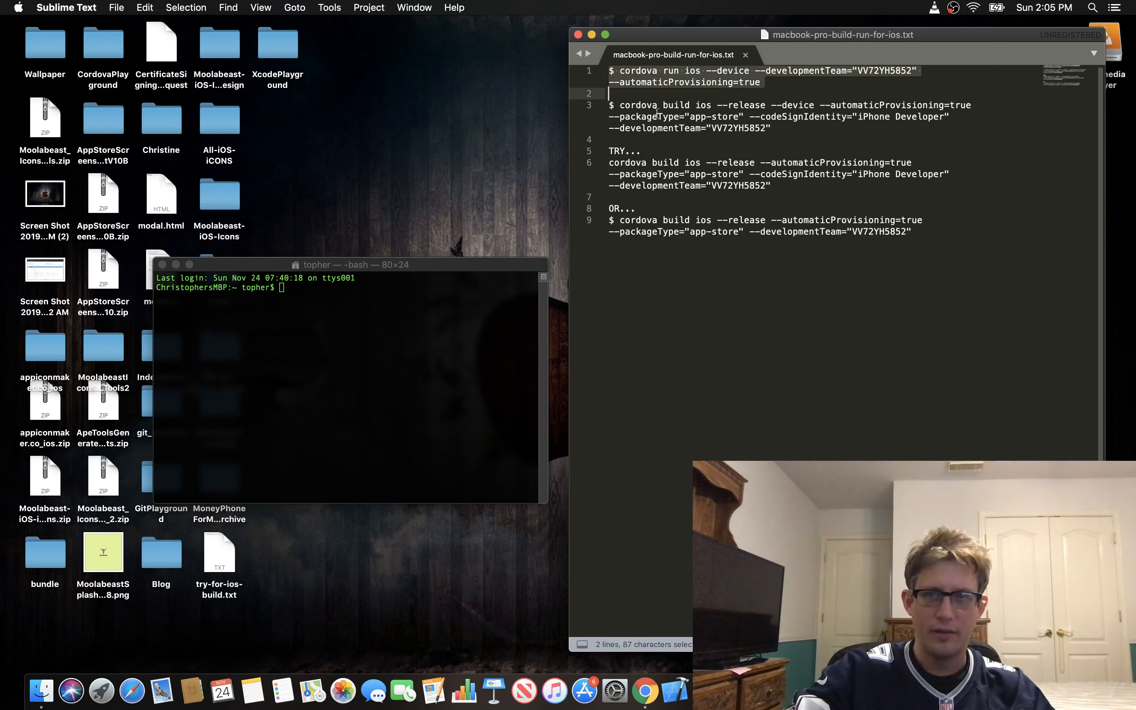
triple_click(672, 104)
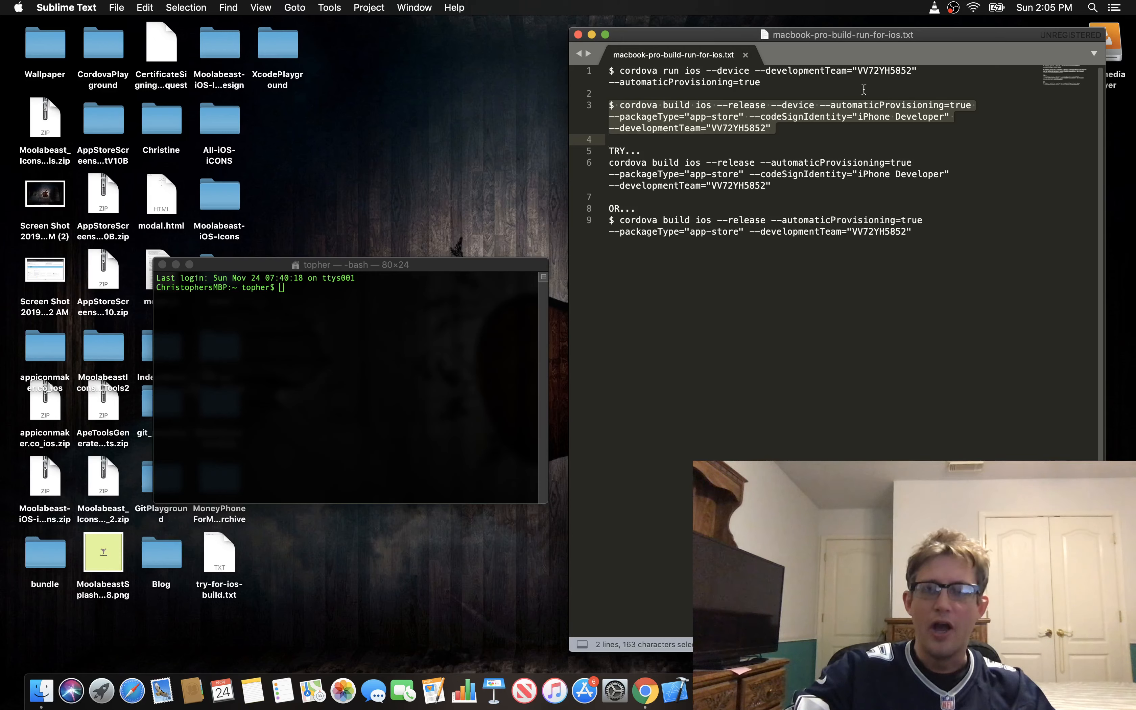
click(673, 105)
drag(770, 130, 619, 103)
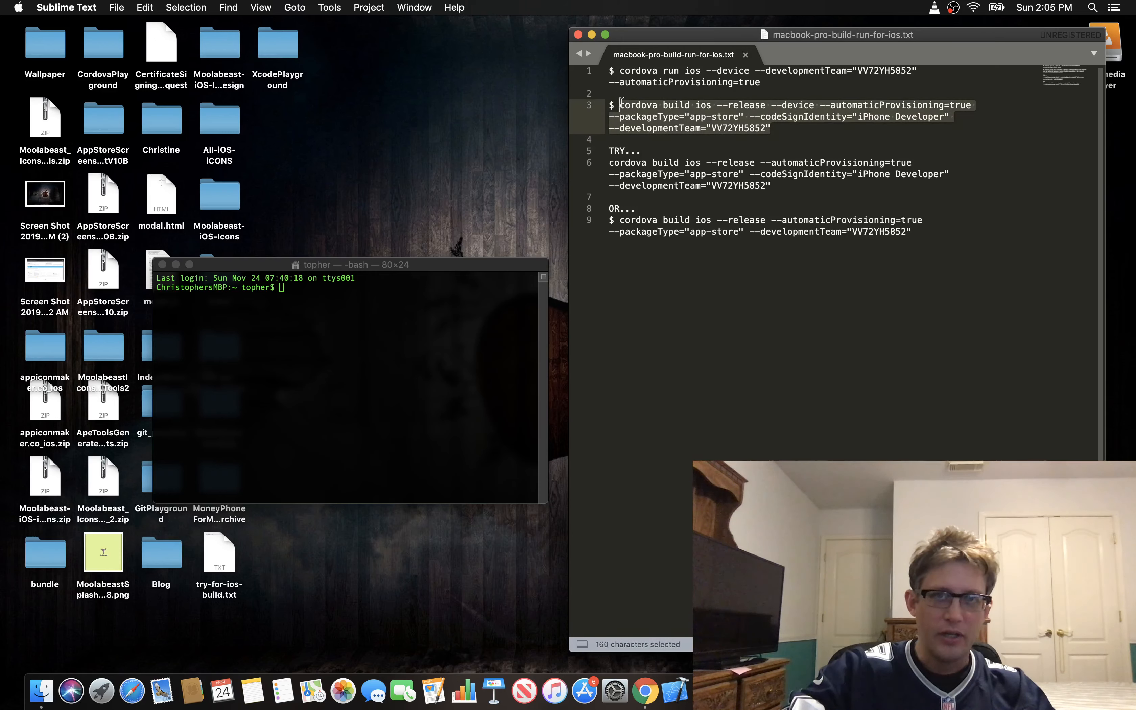
right_click(640, 109)
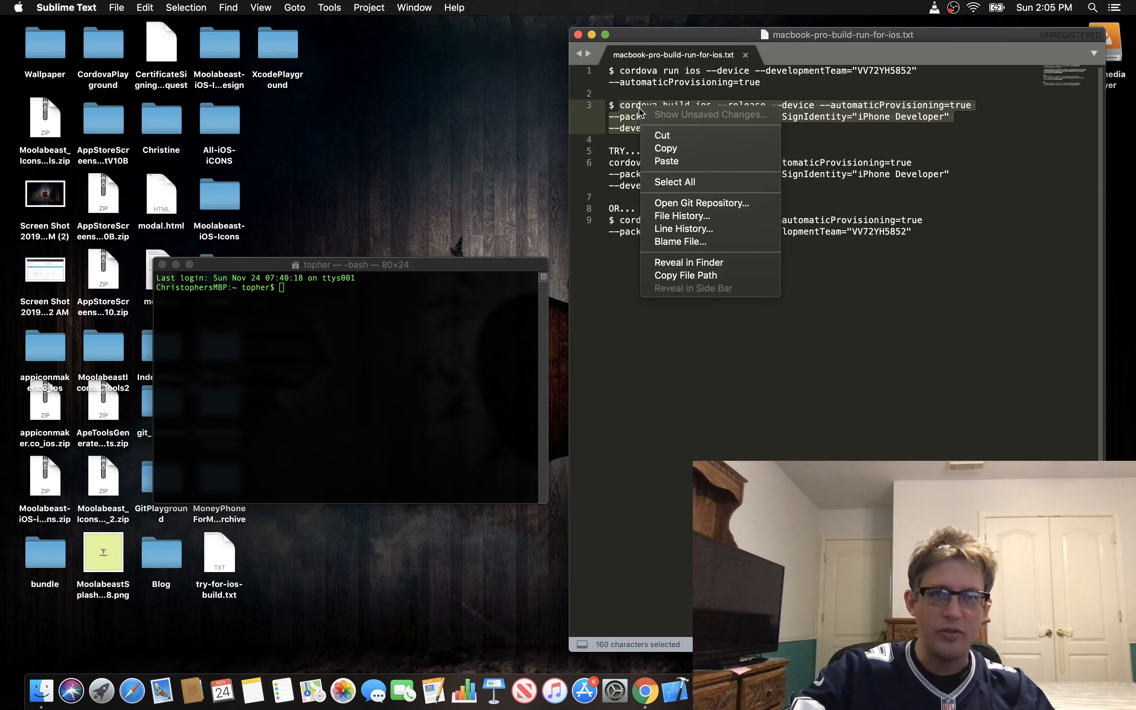
click(673, 148)
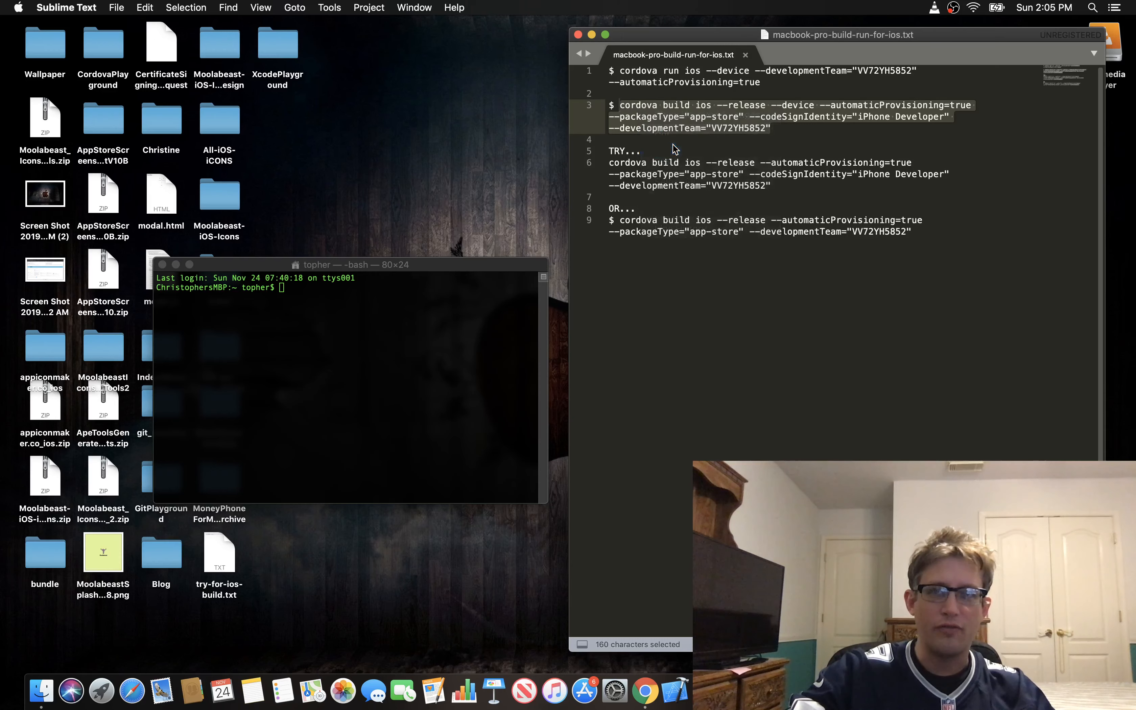
right_click(712, 121)
click(737, 162)
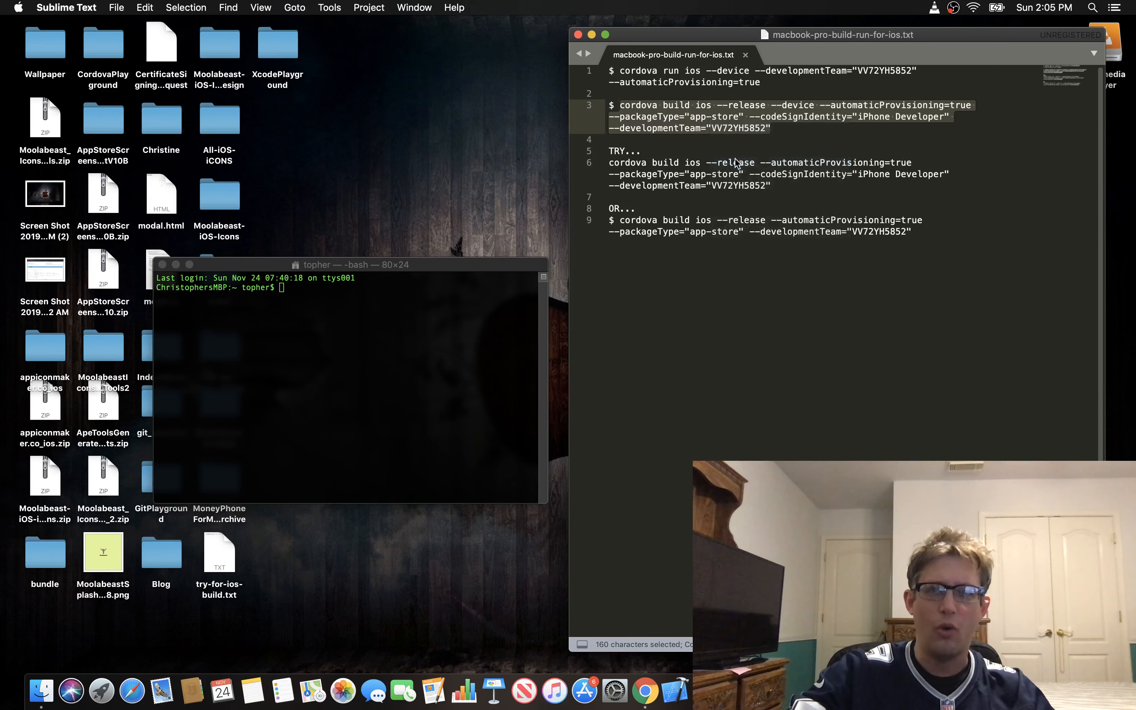
Step: Change into Desktop/MoolabeastCordova/money-phone-cordova in Terminal, then run pwd and ls
click(283, 289)
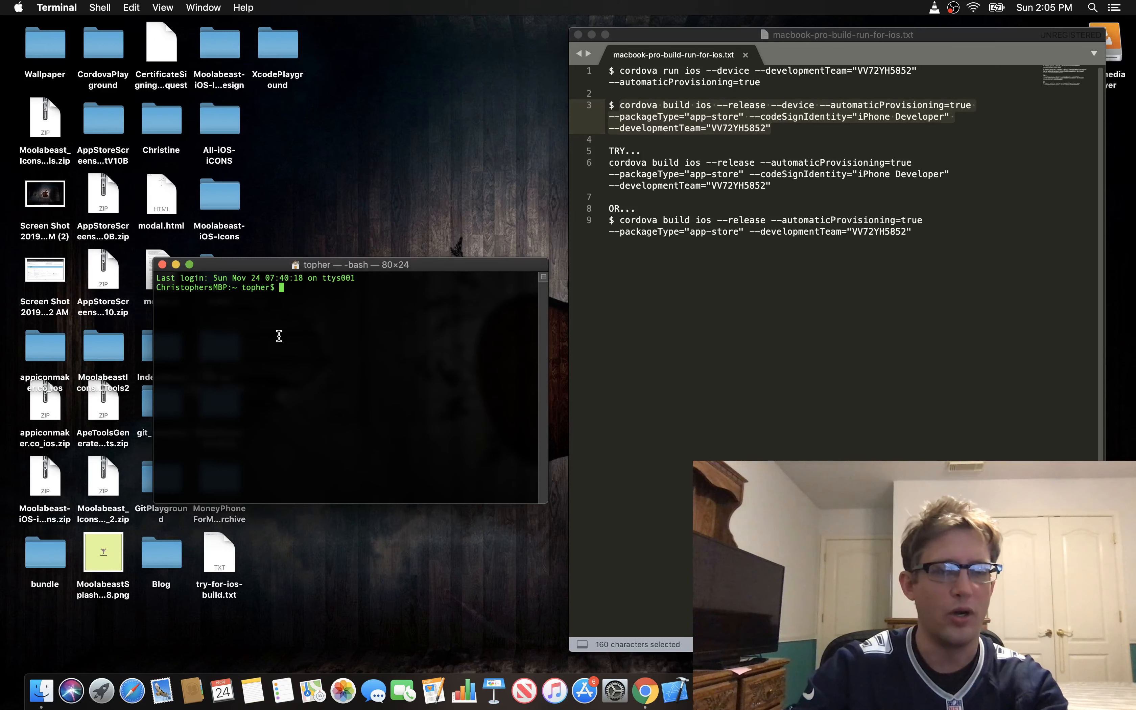
text(cd )
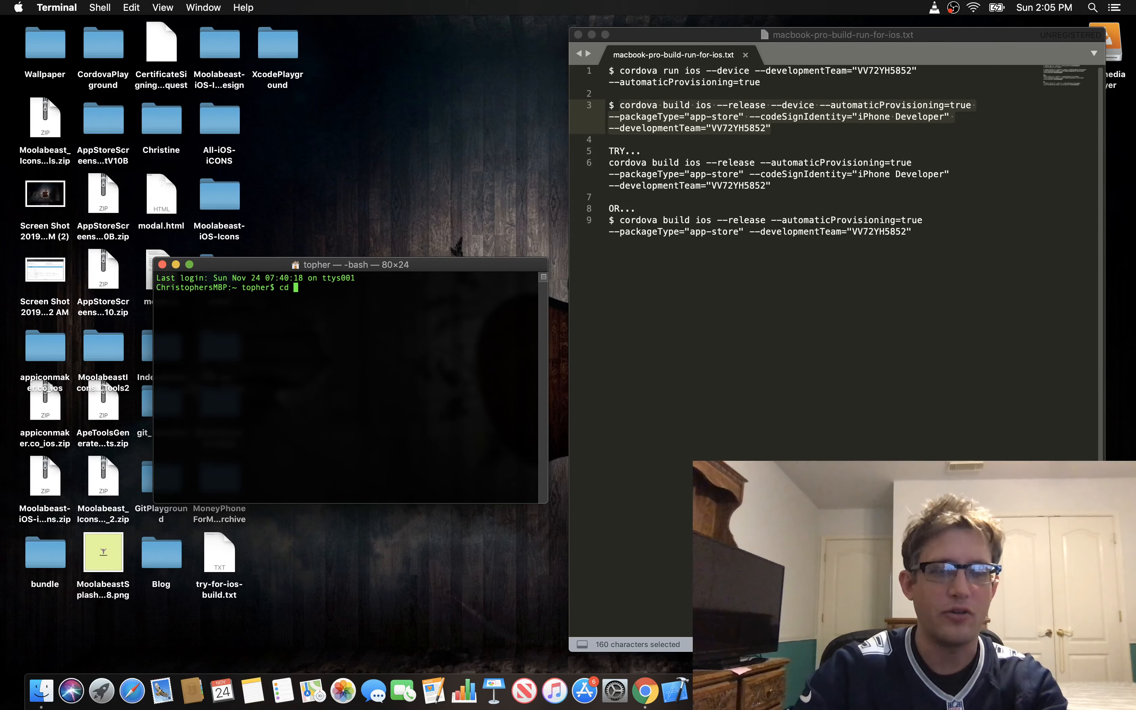
text(Desktop)
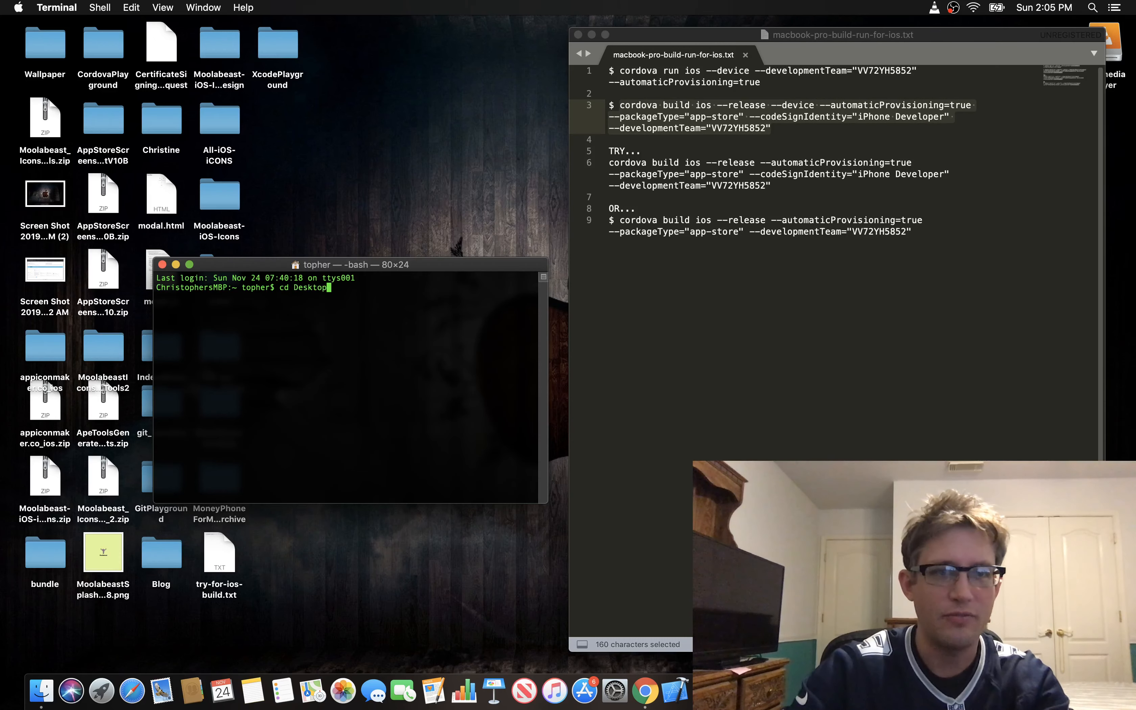
text(/Moola)
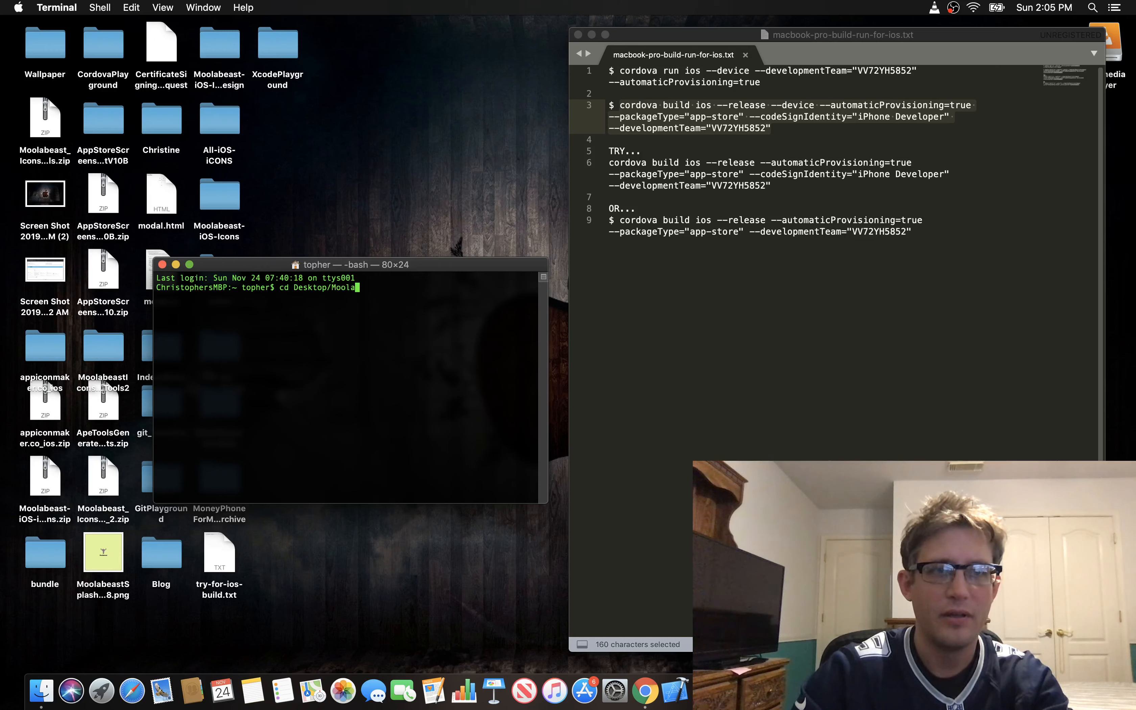
text(beastCordo)
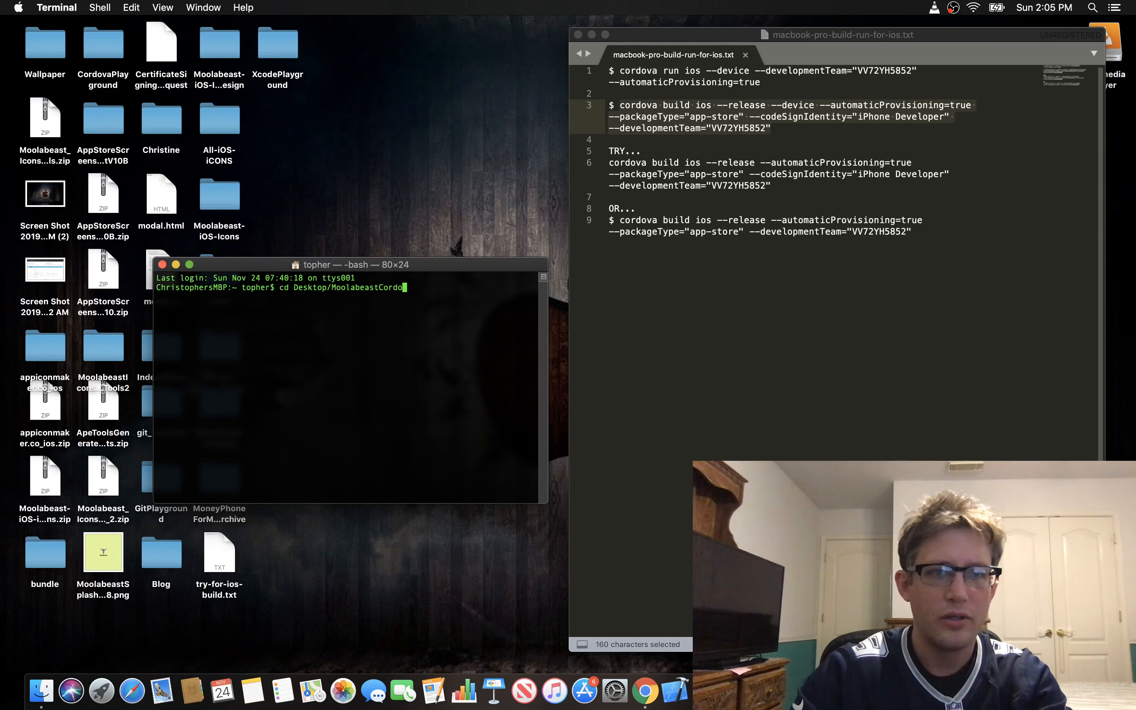
text(va/money-)
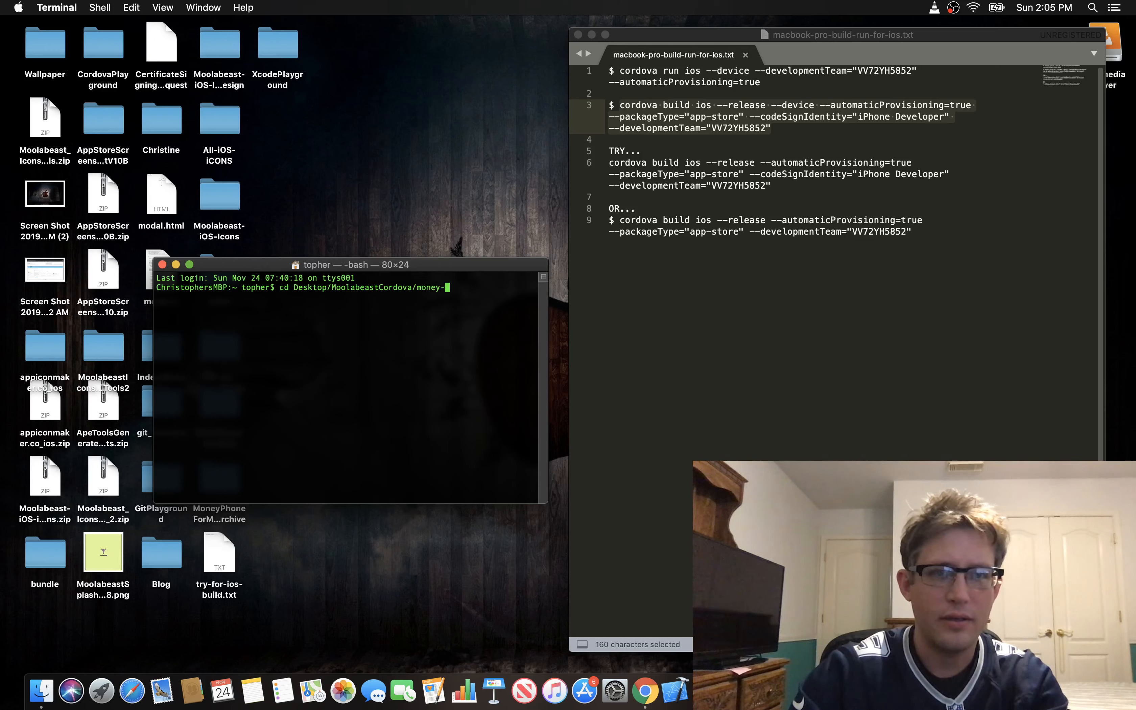
text(phone-)
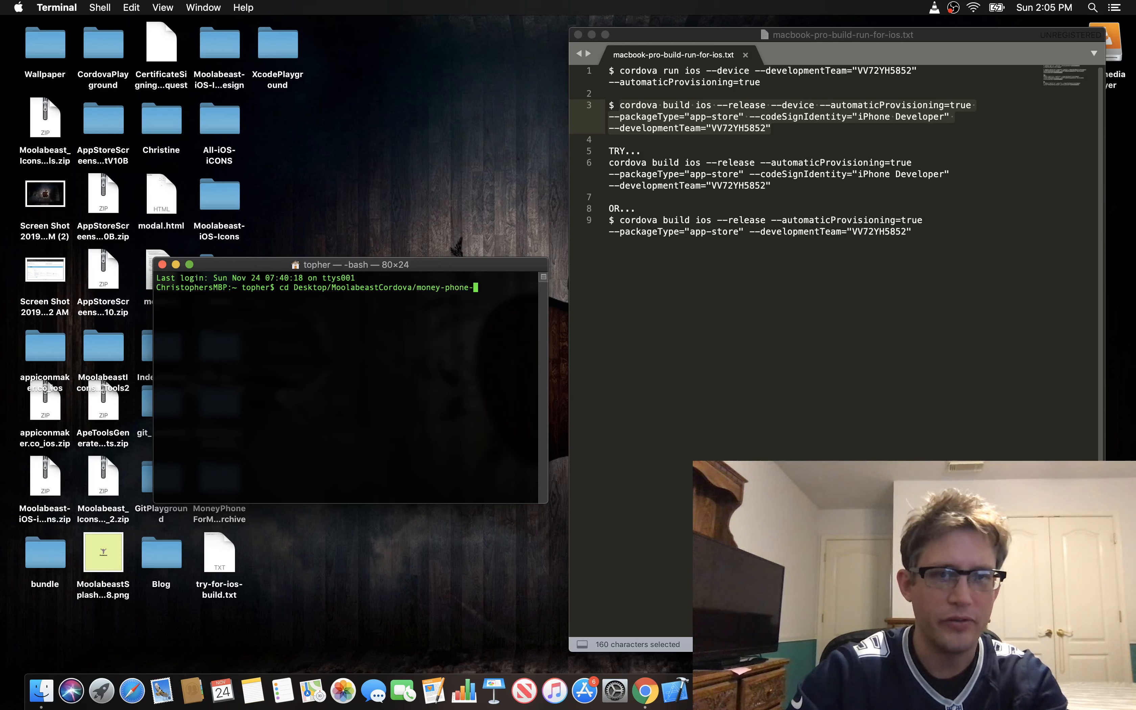
text(c)
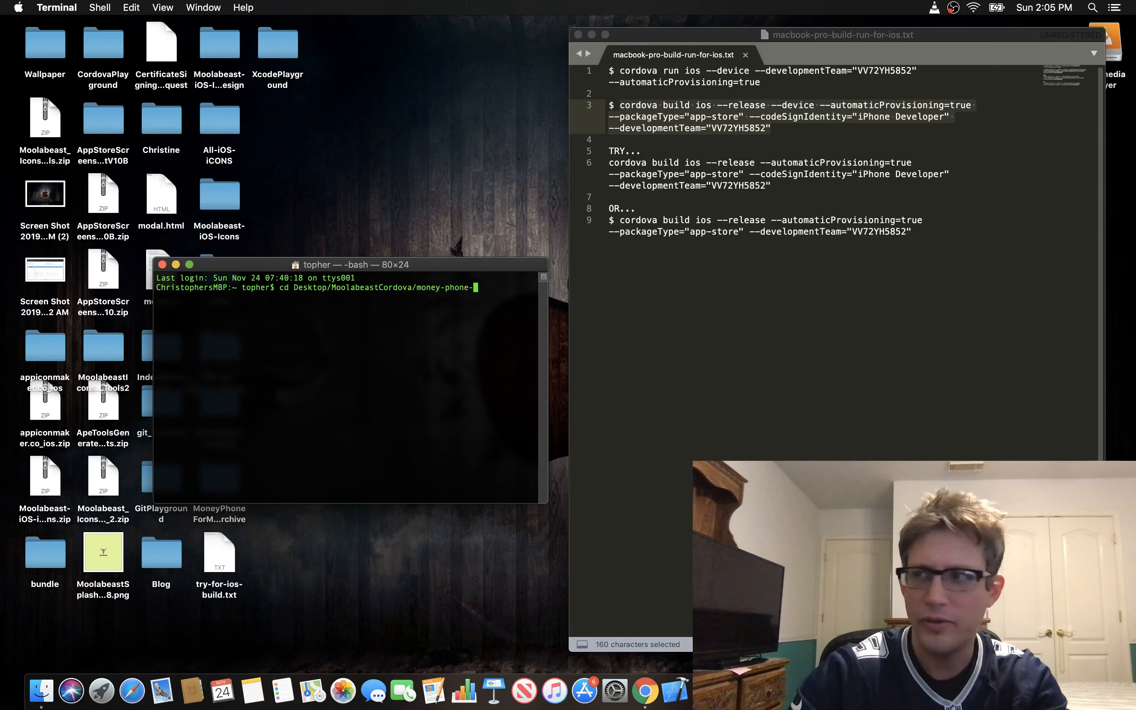
text(ordova)
key(Return)
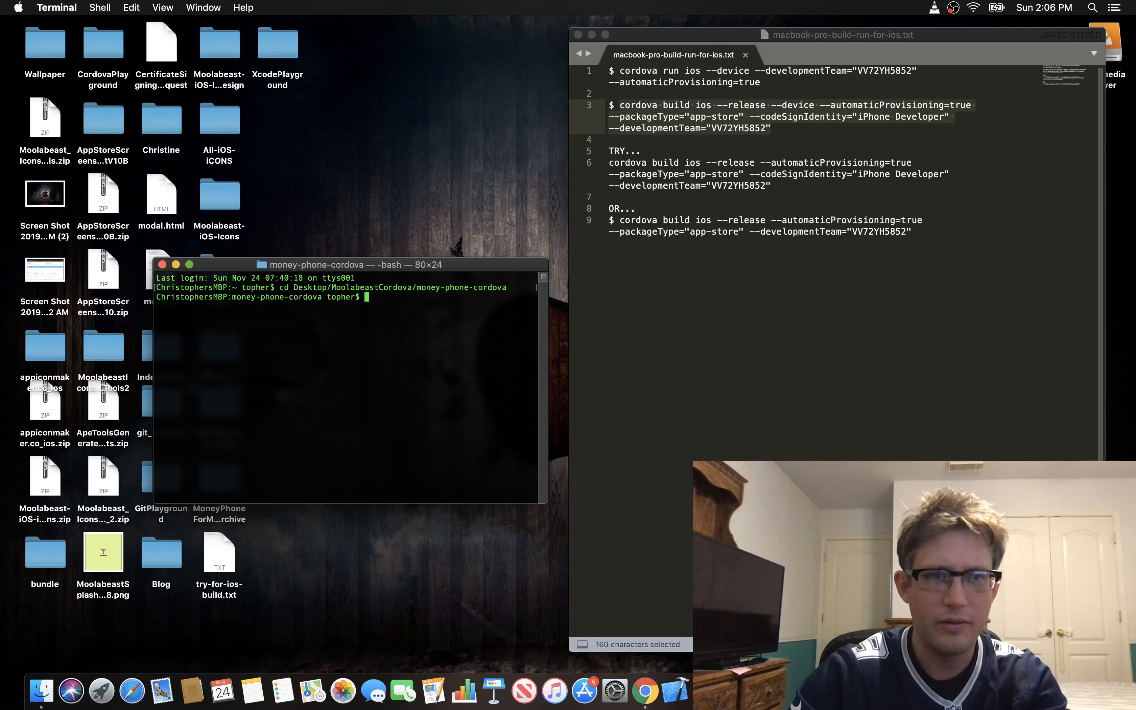
text(pwd)
key(Return)
text(ls)
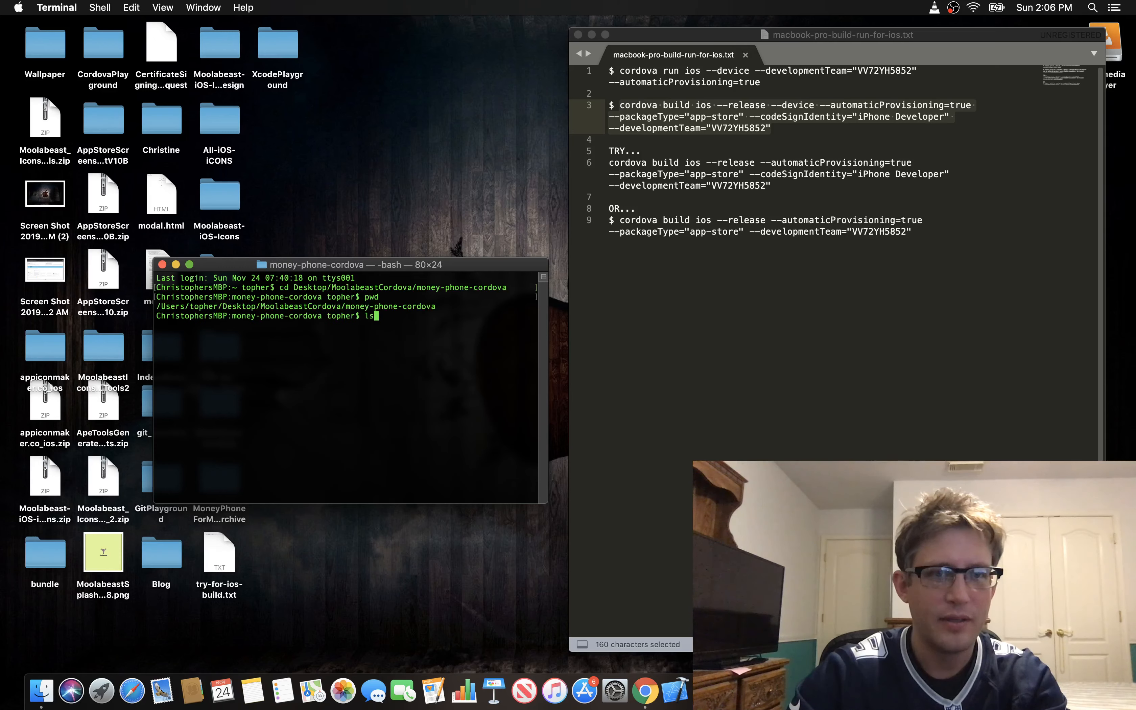
key(Return)
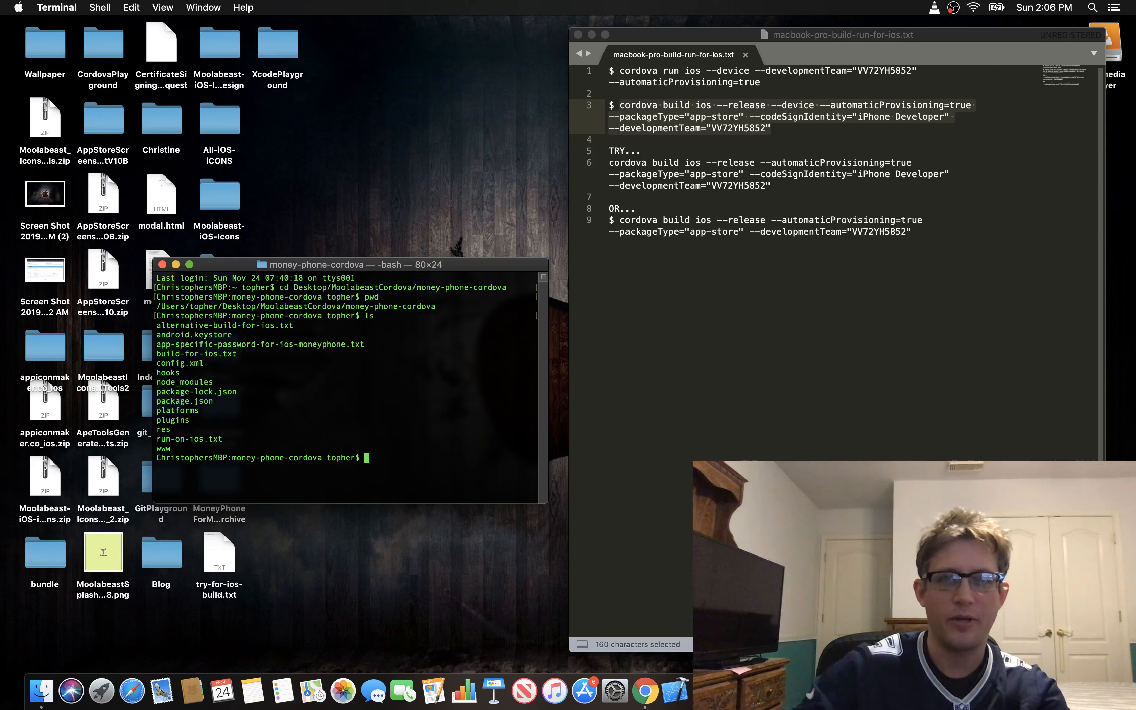
click(785, 128)
Step: Copy the full cordova build command on line 3 of the notes and return to Terminal
click(785, 128)
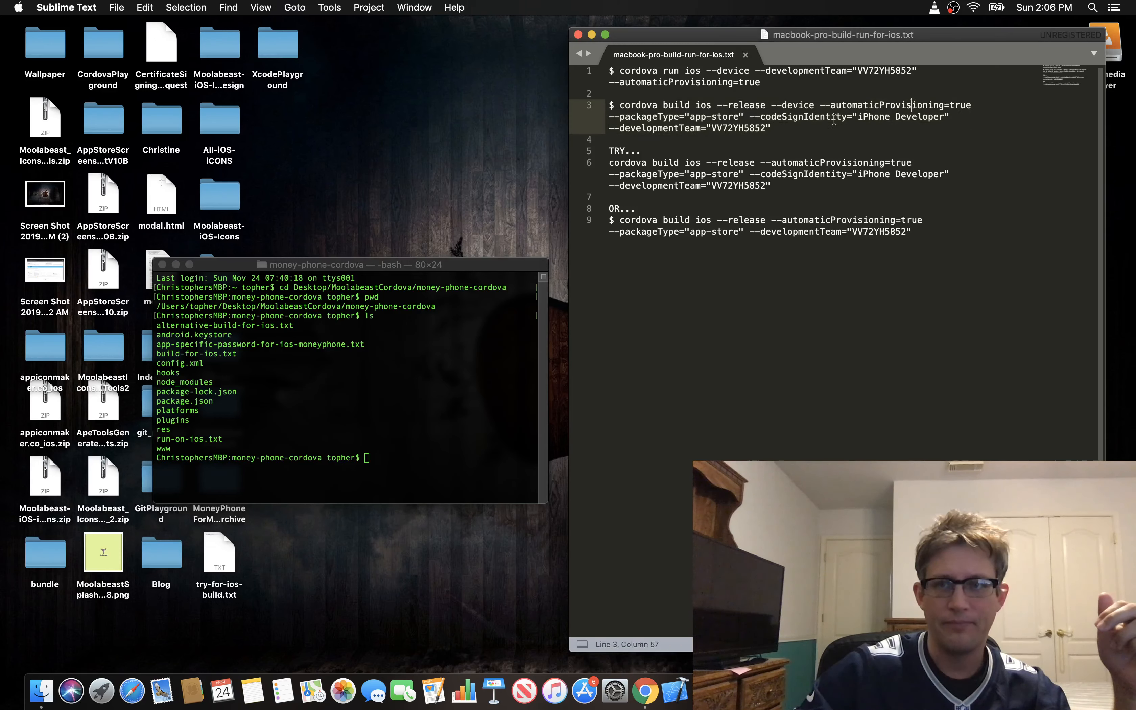
drag(785, 128, 621, 105)
right_click(621, 105)
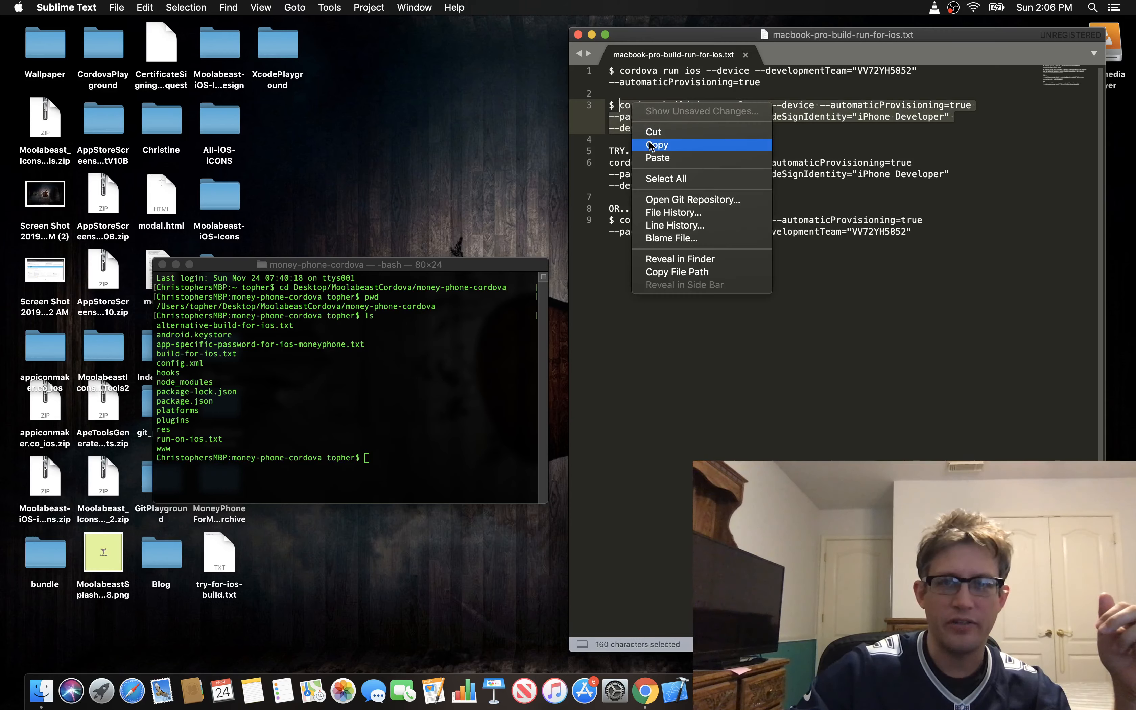
click(643, 145)
click(367, 458)
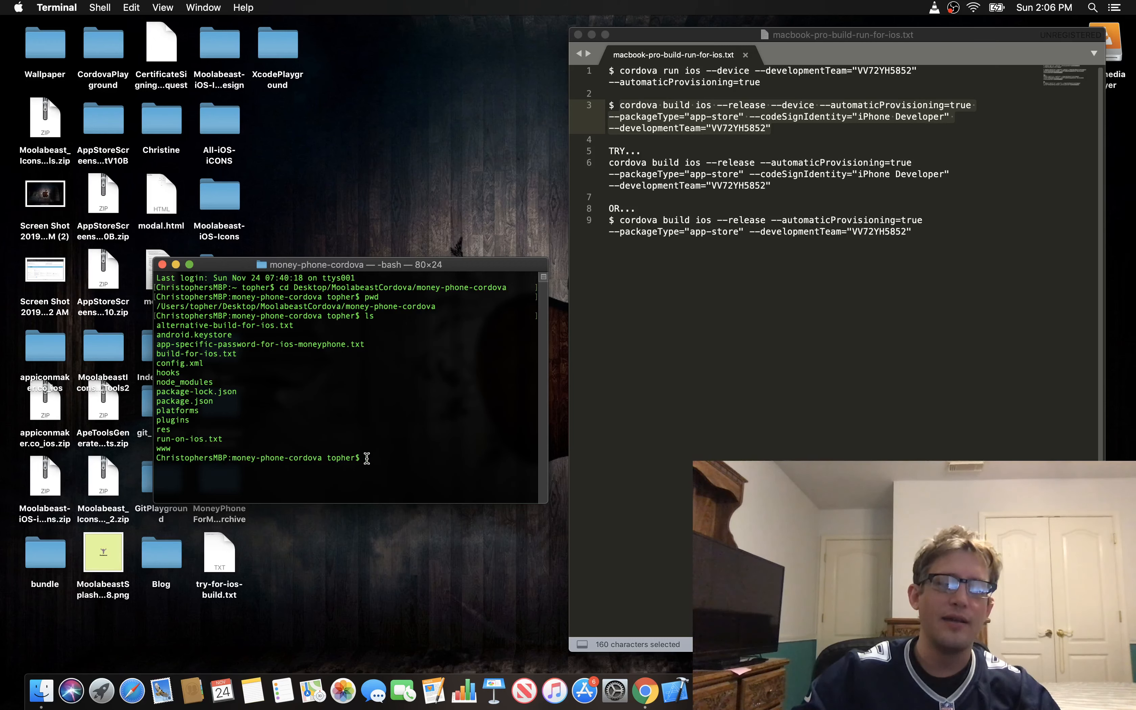
Step: Paste the cordova app-store release build command at the prompt and run it
right_click(366, 459)
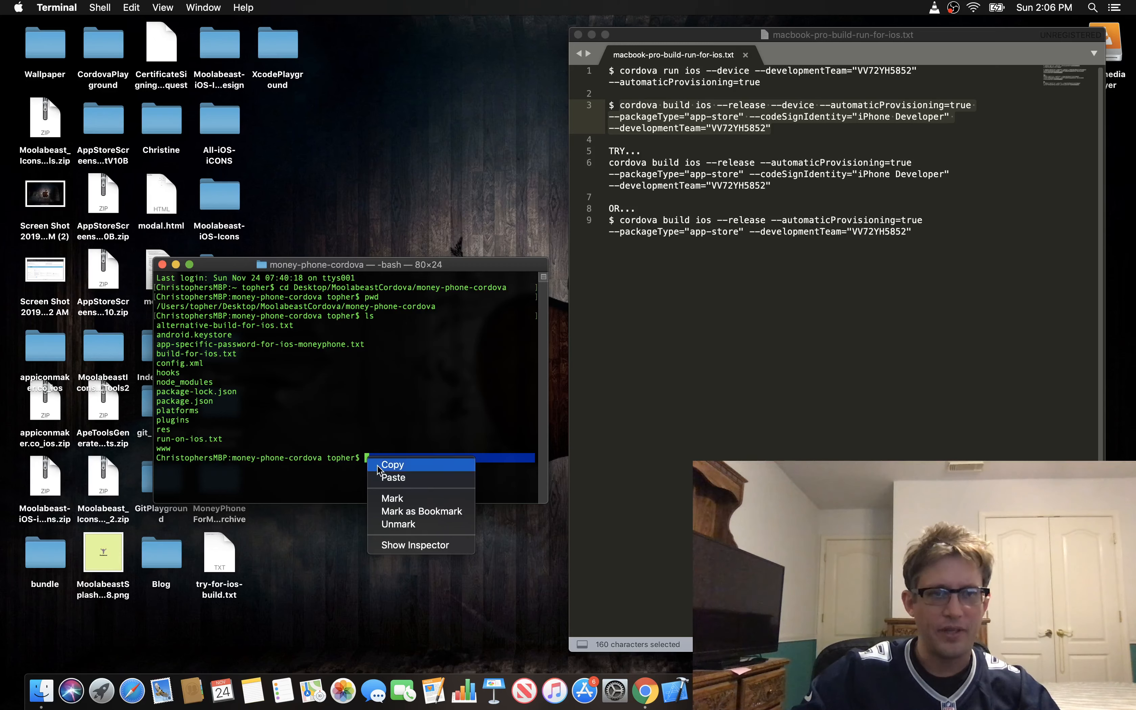
click(393, 477)
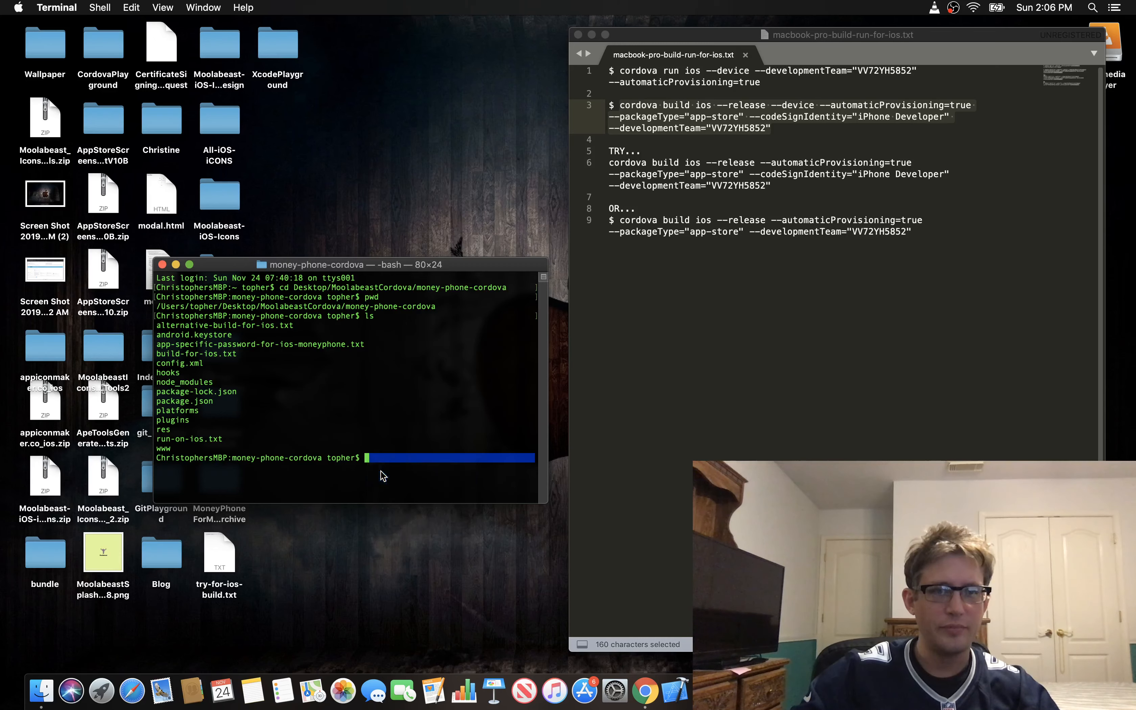
key(Return)
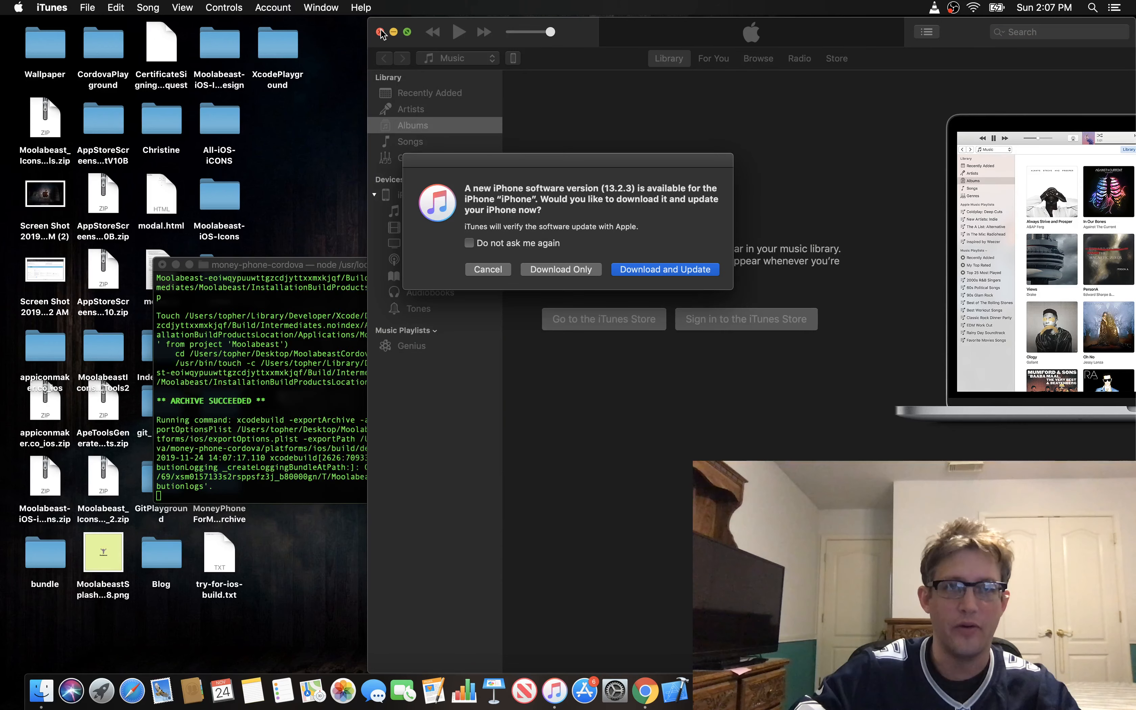
Step: Decline the iPhone software update, quit iTunes and return to Terminal
click(491, 274)
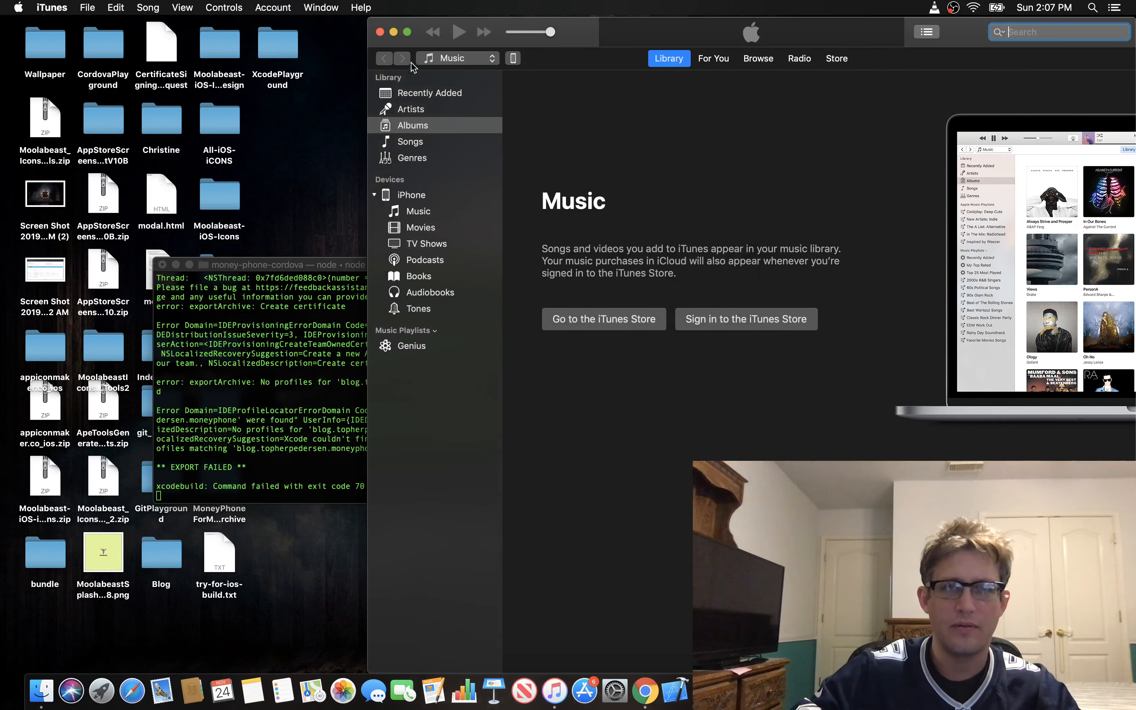
click(380, 31)
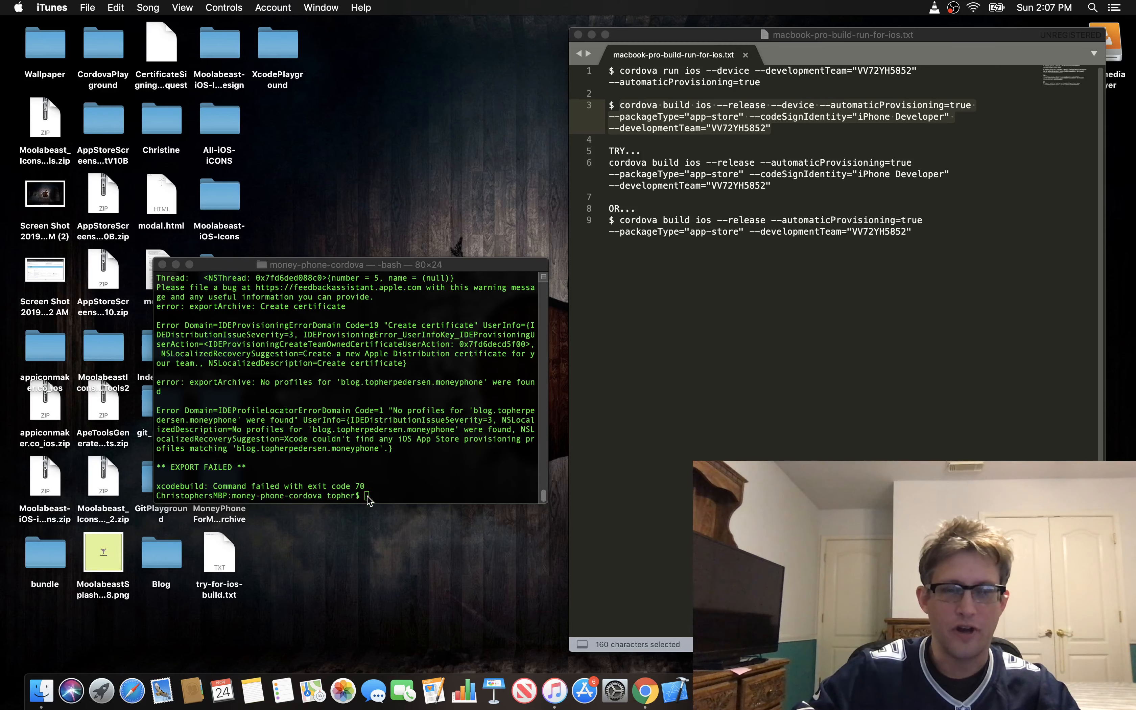
click(367, 496)
Step: Paste and rerun the cordova app-store release build command
key(super+v)
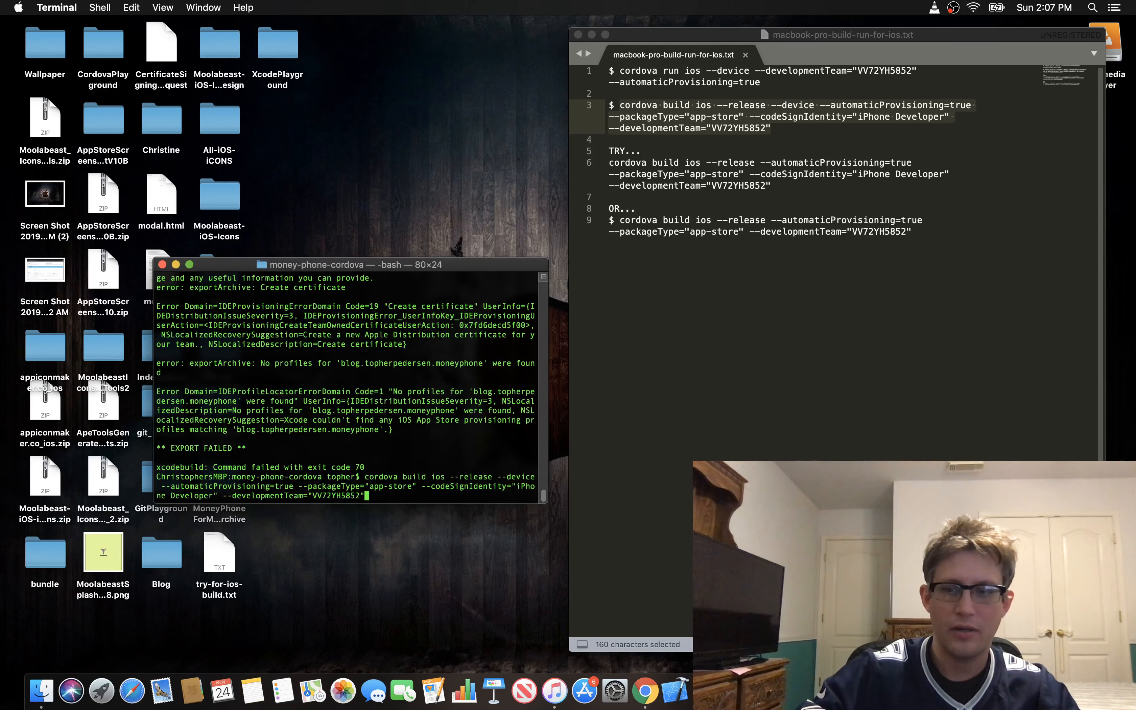
key(Return)
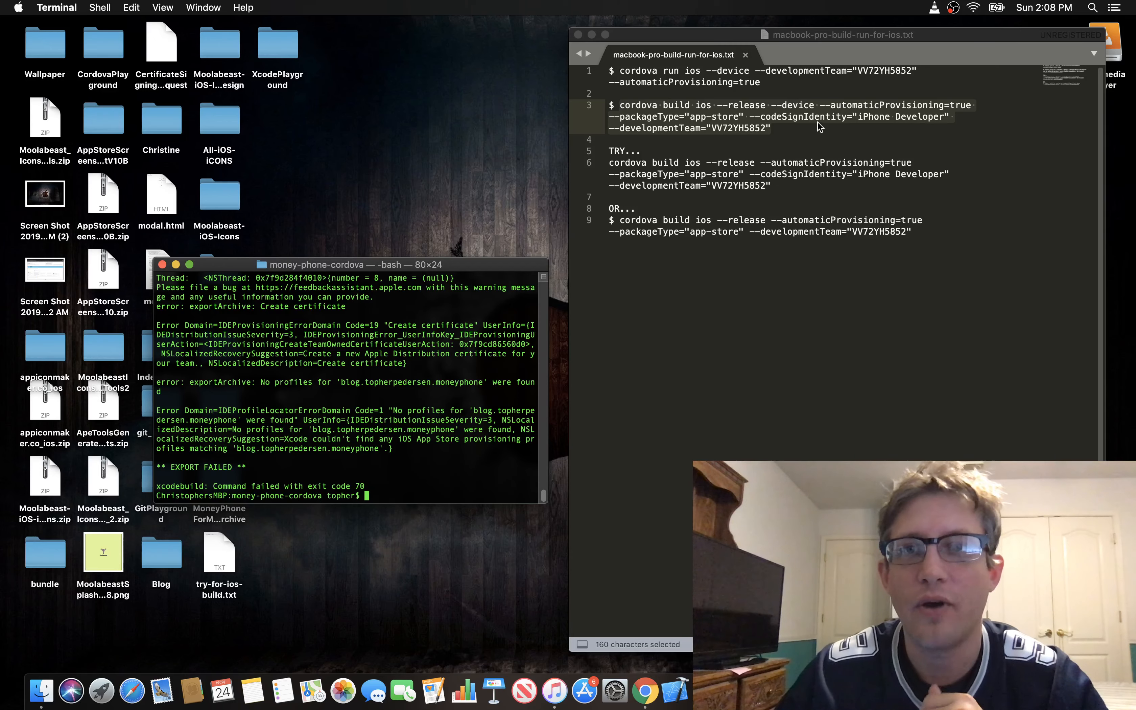
Step: Create a new untitled file in Sublime Text, closing the extra blank tab
click(681, 35)
click(117, 9)
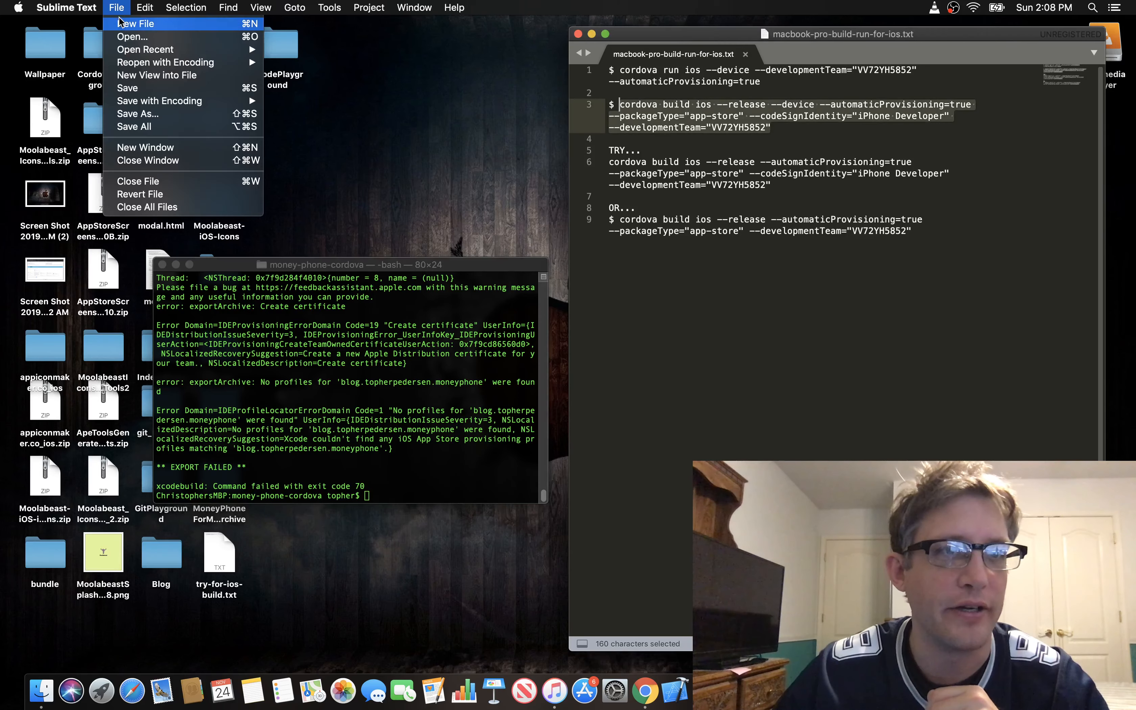
click(121, 30)
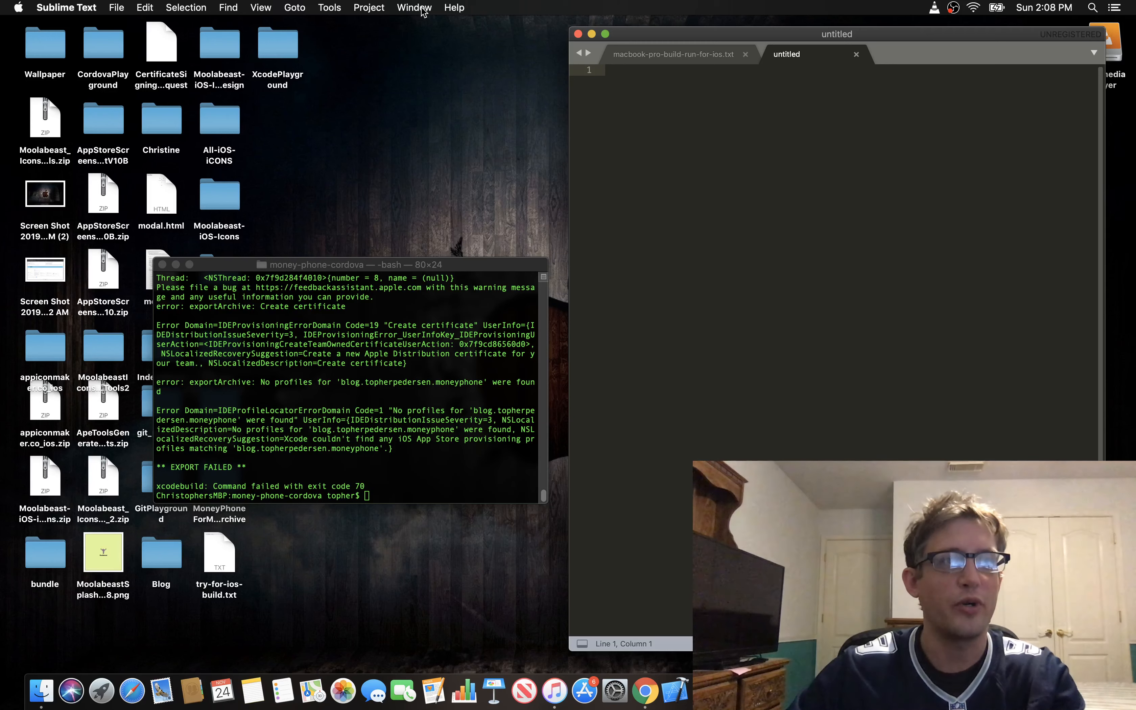
click(121, 10)
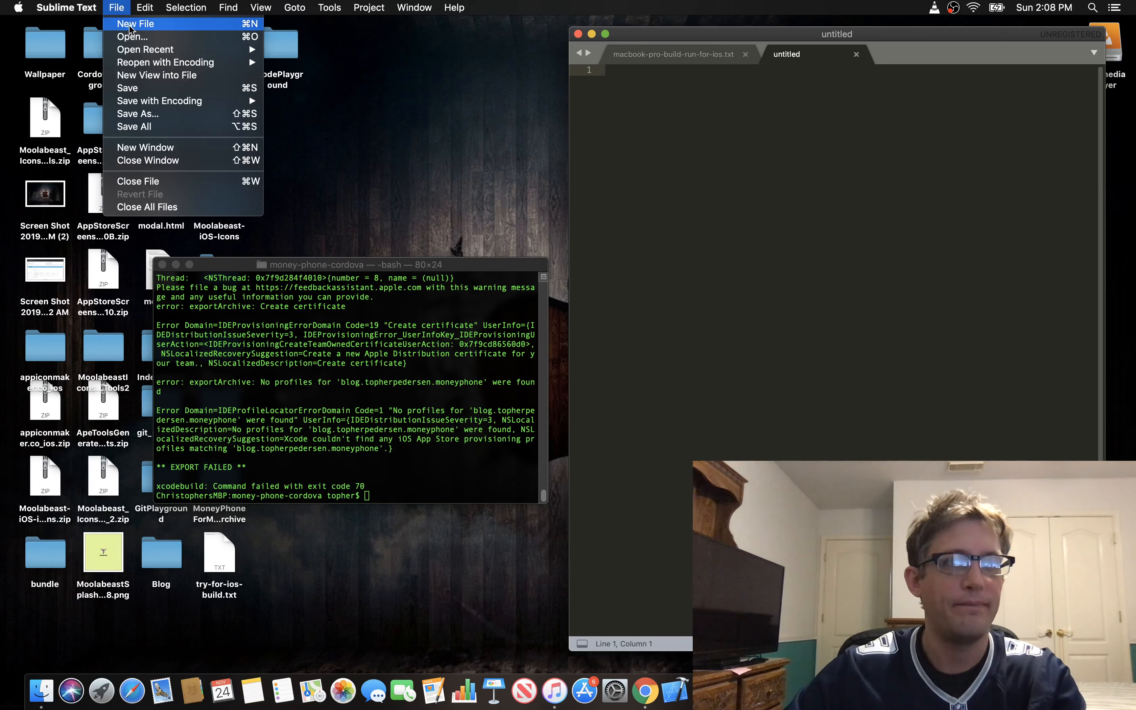
click(131, 27)
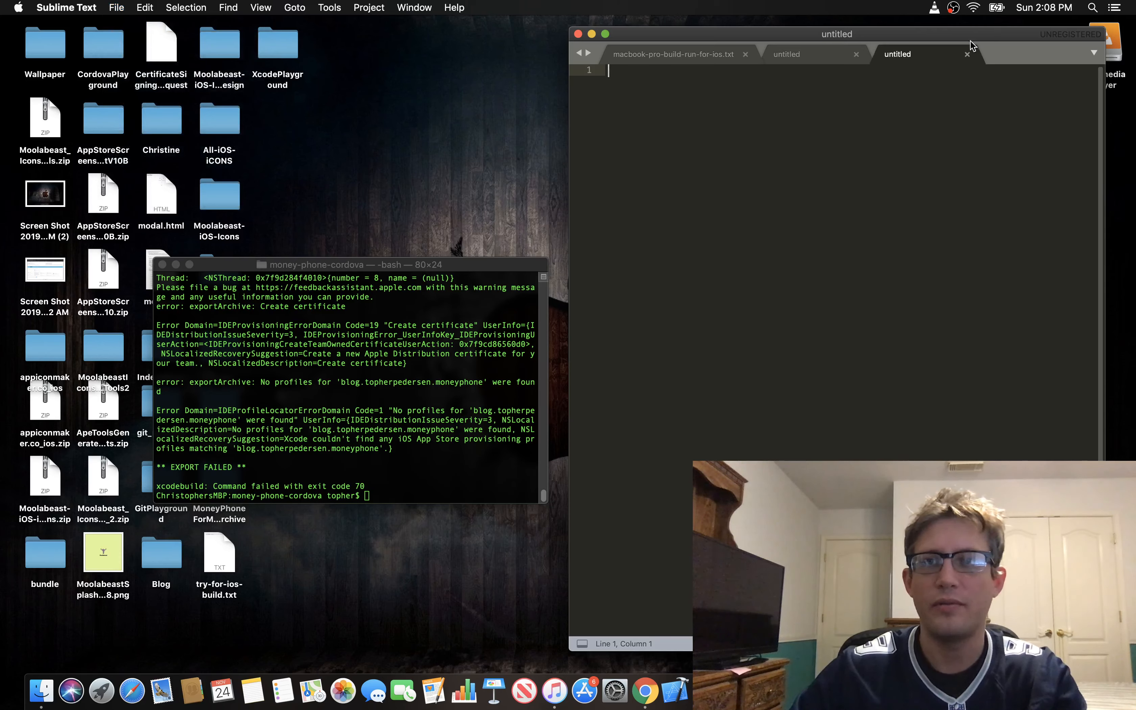
click(968, 55)
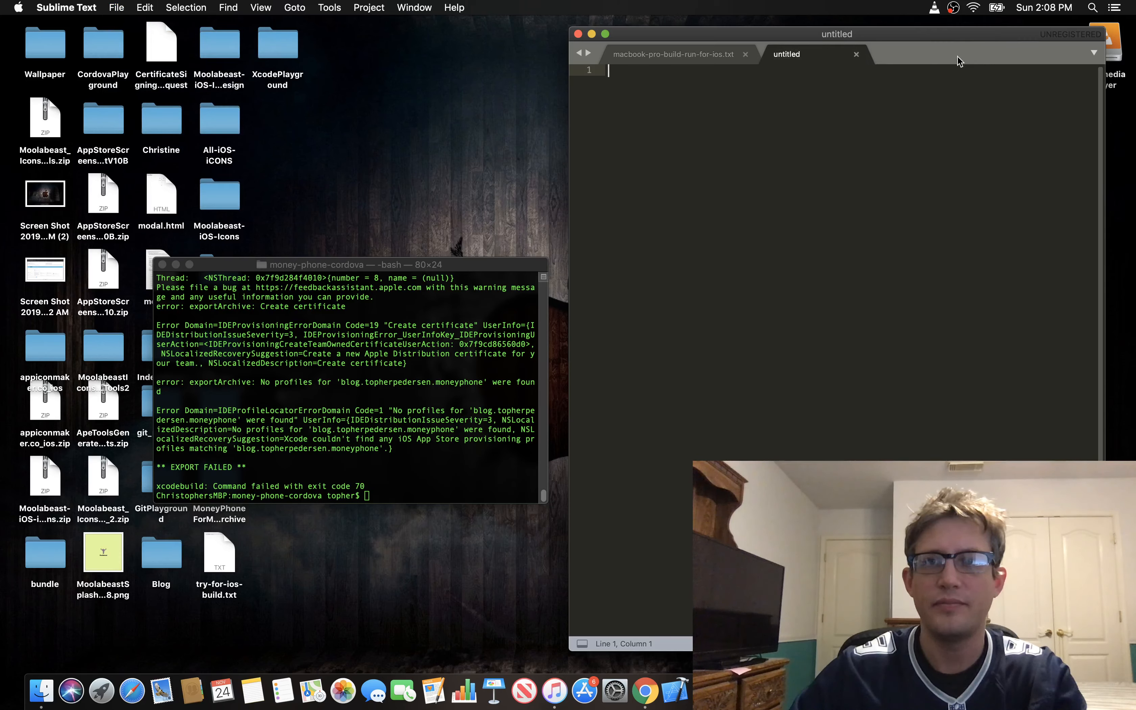
Step: Save the blank file as Build-iOS-Release-With-Xcode.txt in the docs folder
click(120, 6)
click(157, 114)
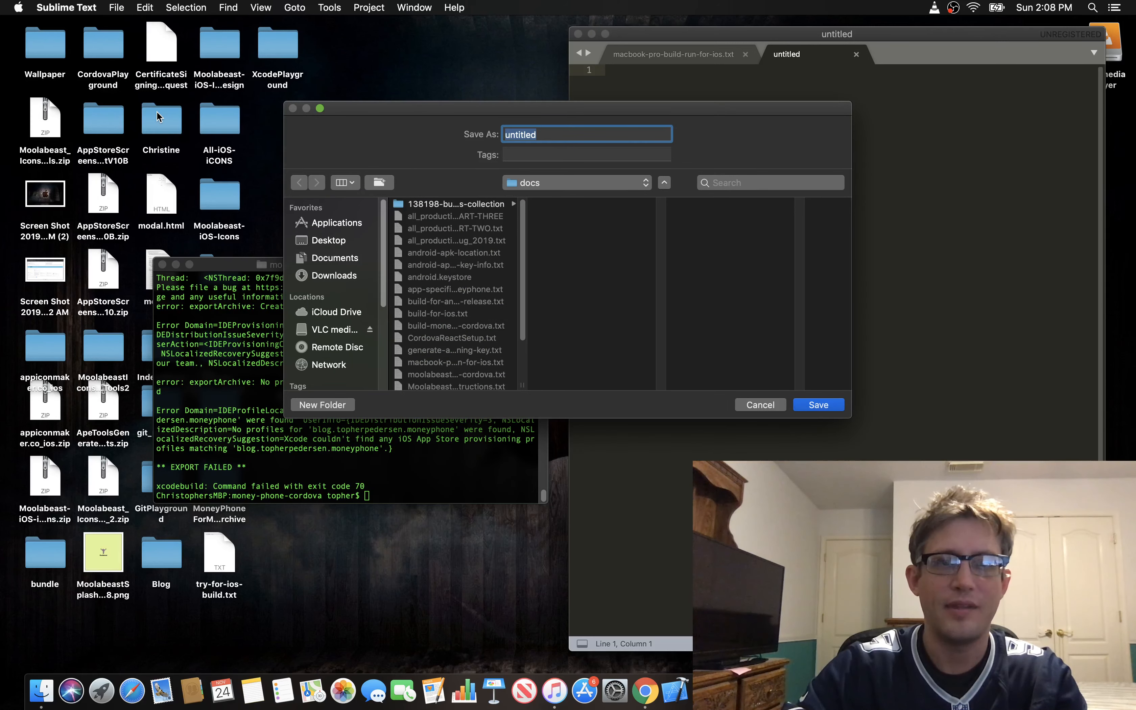
text(B)
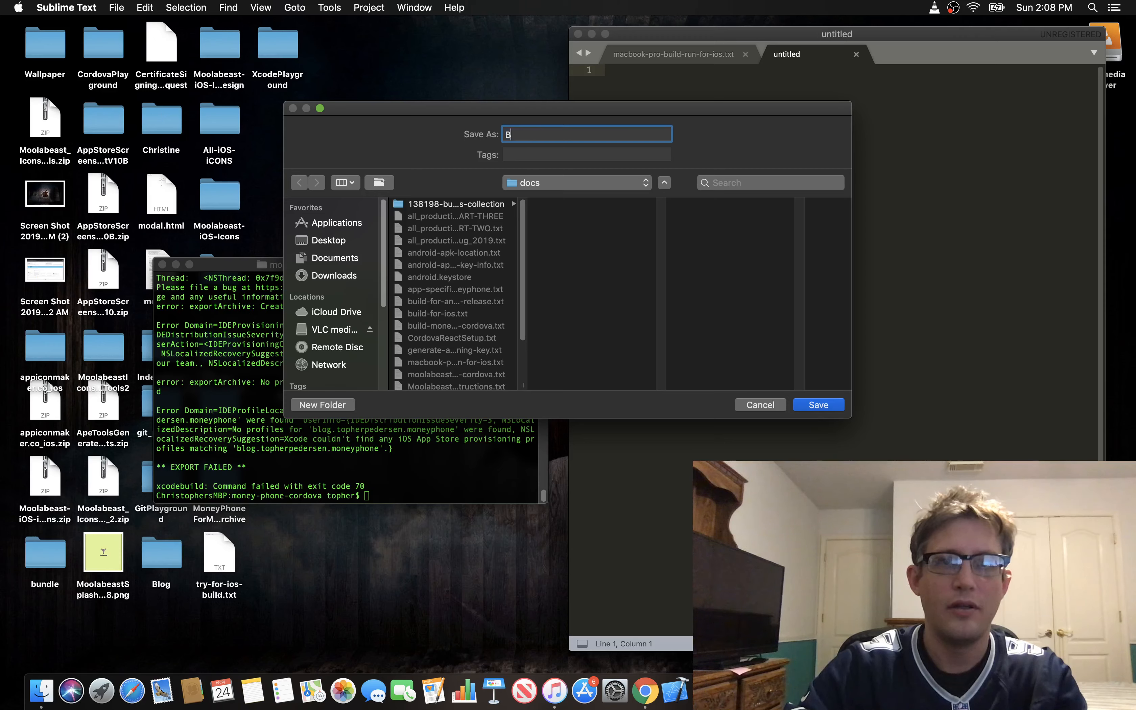
text(uild-)
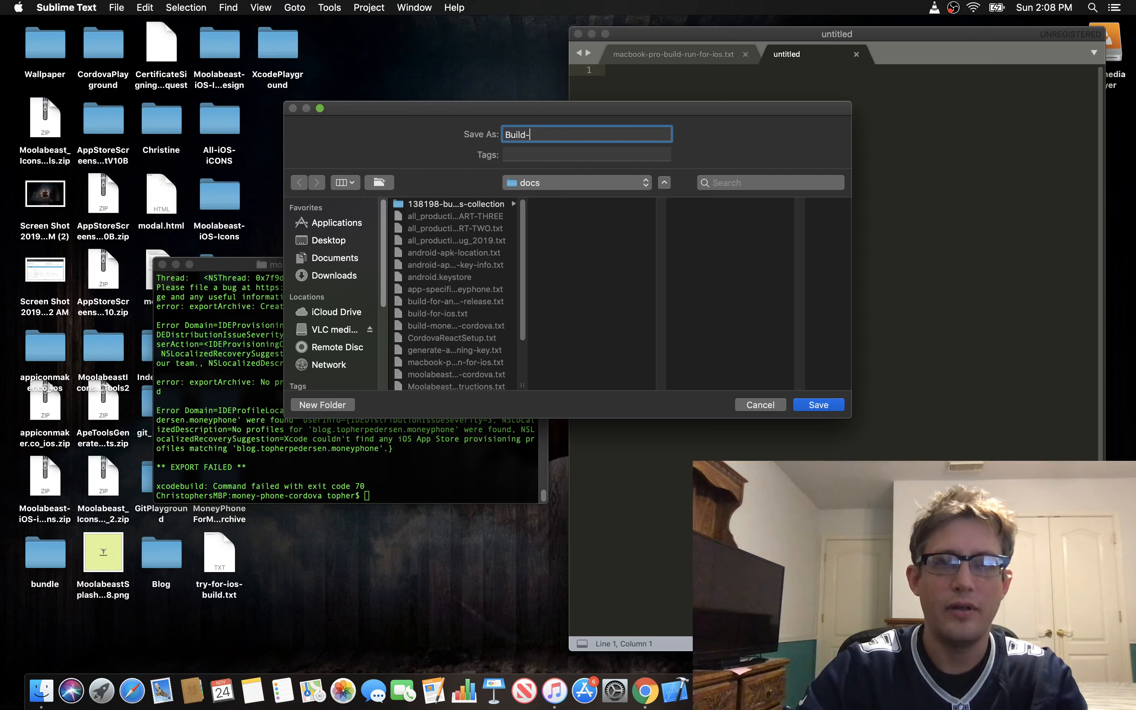
text(iOS-Releas)
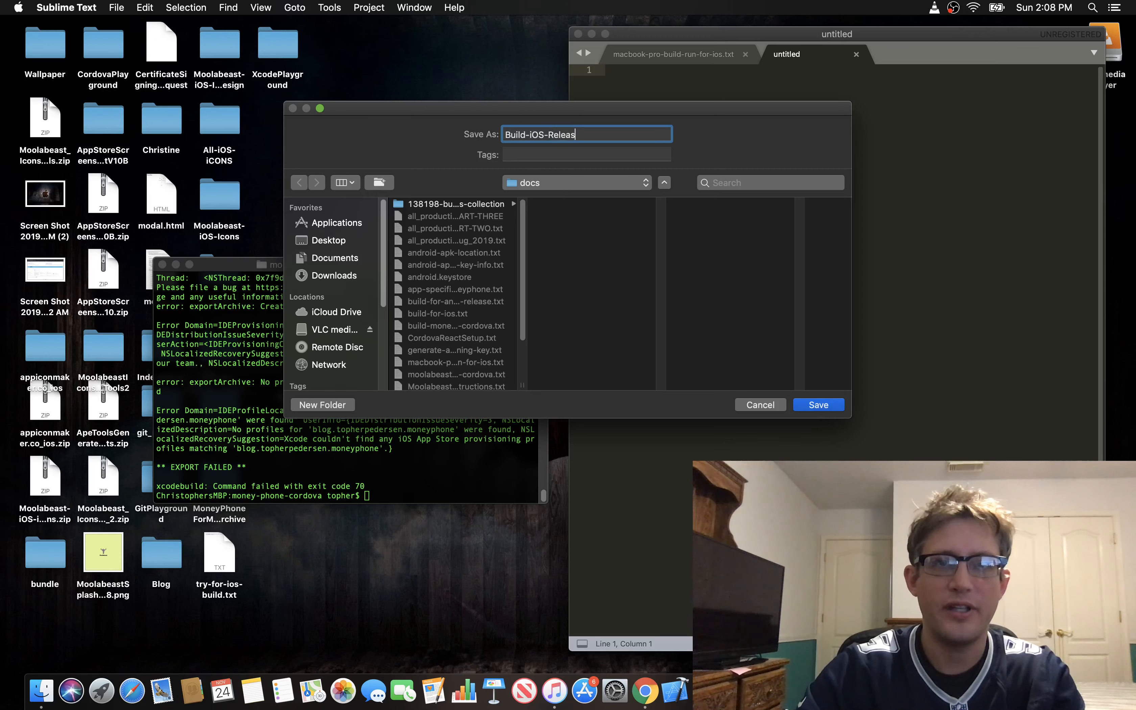
text(e-With-)
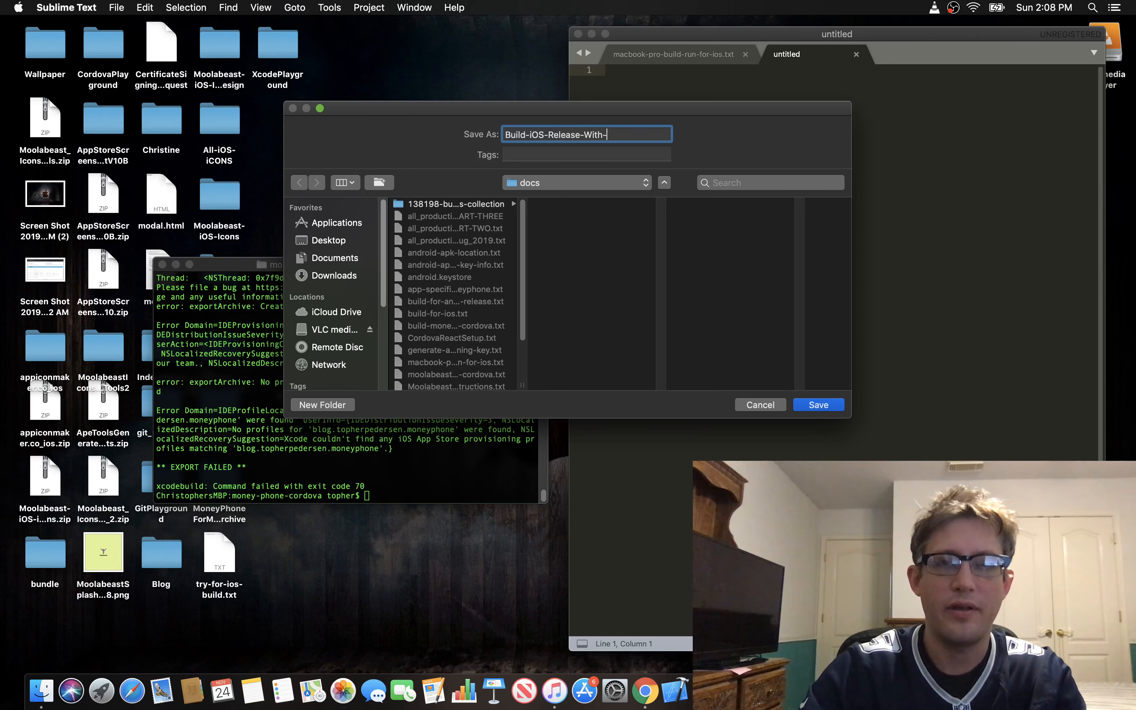
text(Xcode.txt)
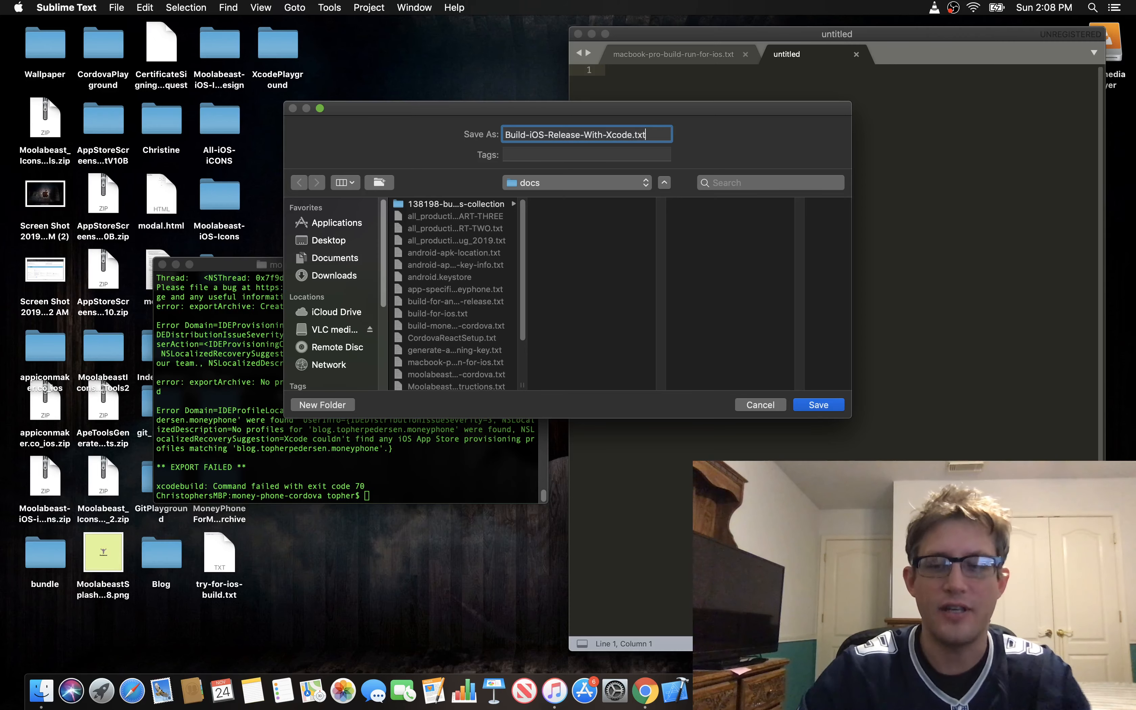
key(Return)
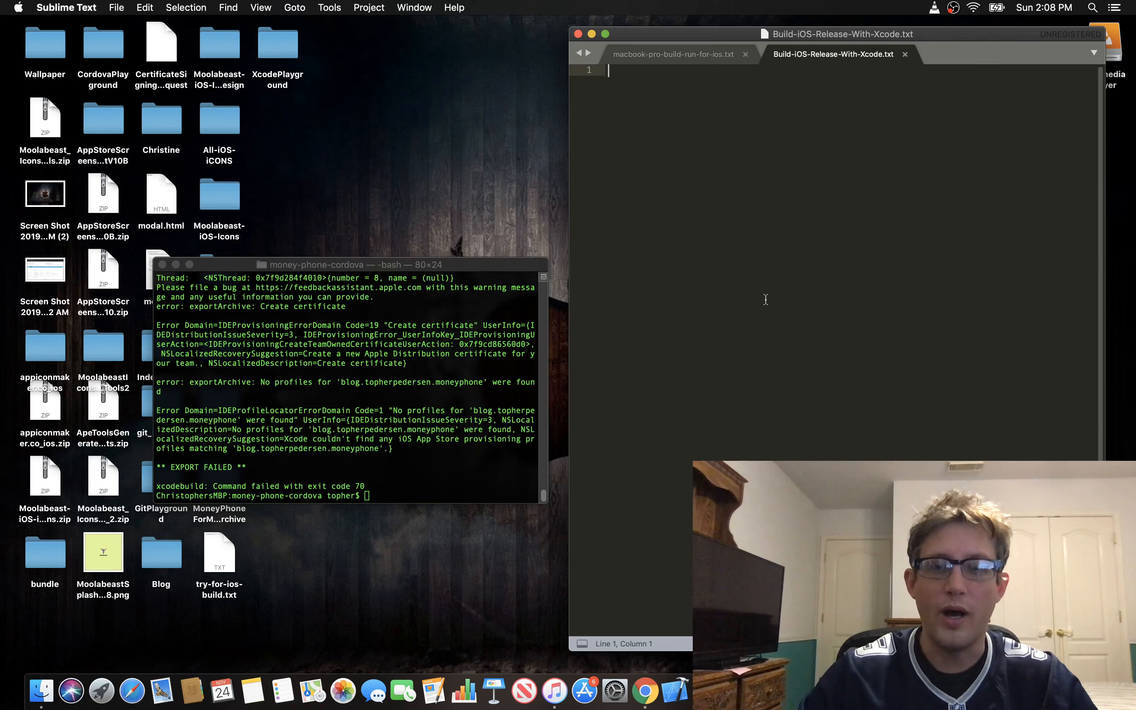
Step: Launch Xcode 11 from the Dock to bring up its Welcome window
click(670, 699)
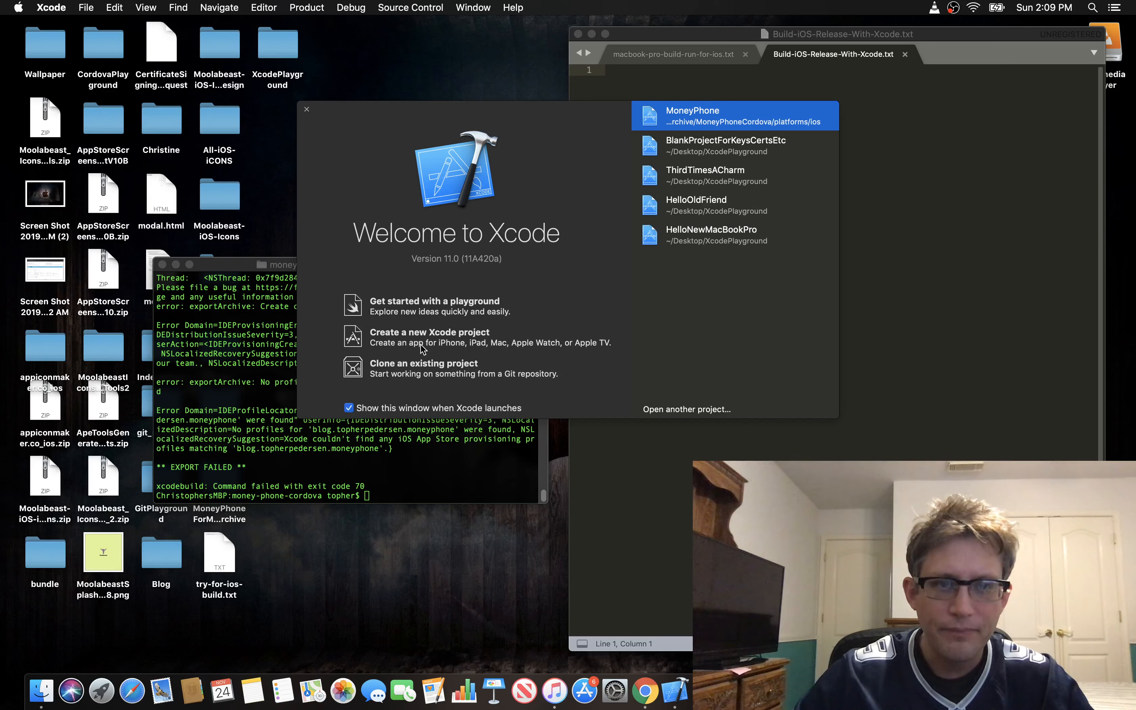
Step: Browse from Desktop into MoolabeastCordova/money-phone-cordova/platforms/ios in the Open dialog
click(690, 410)
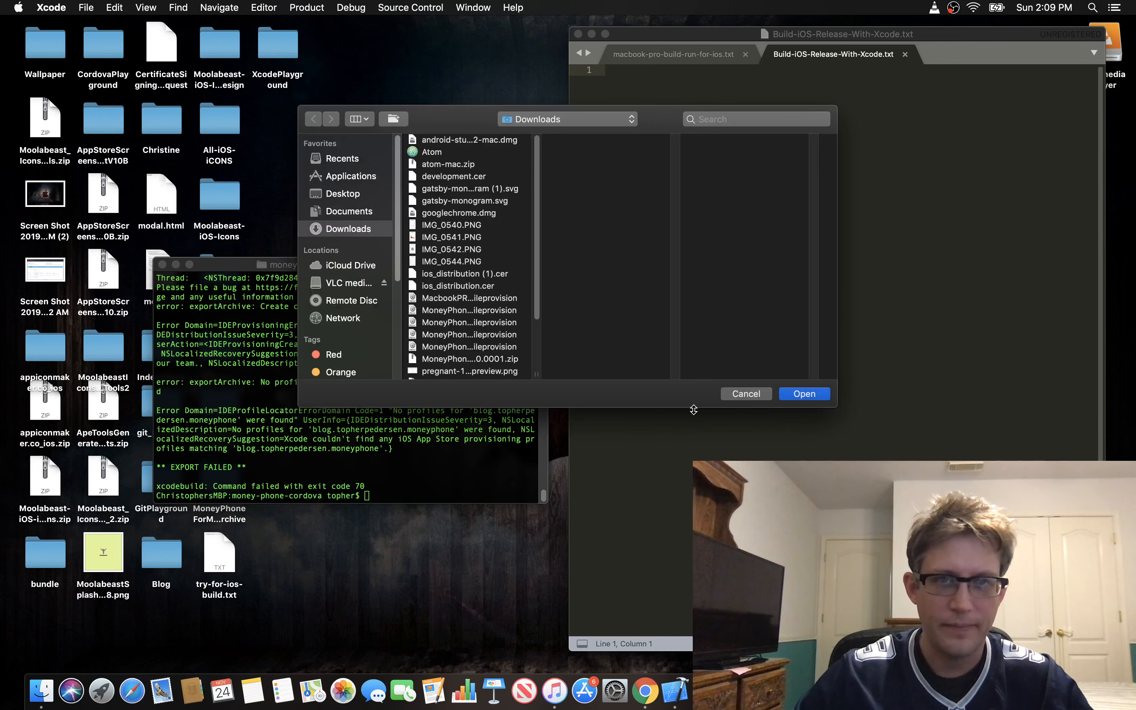
click(358, 194)
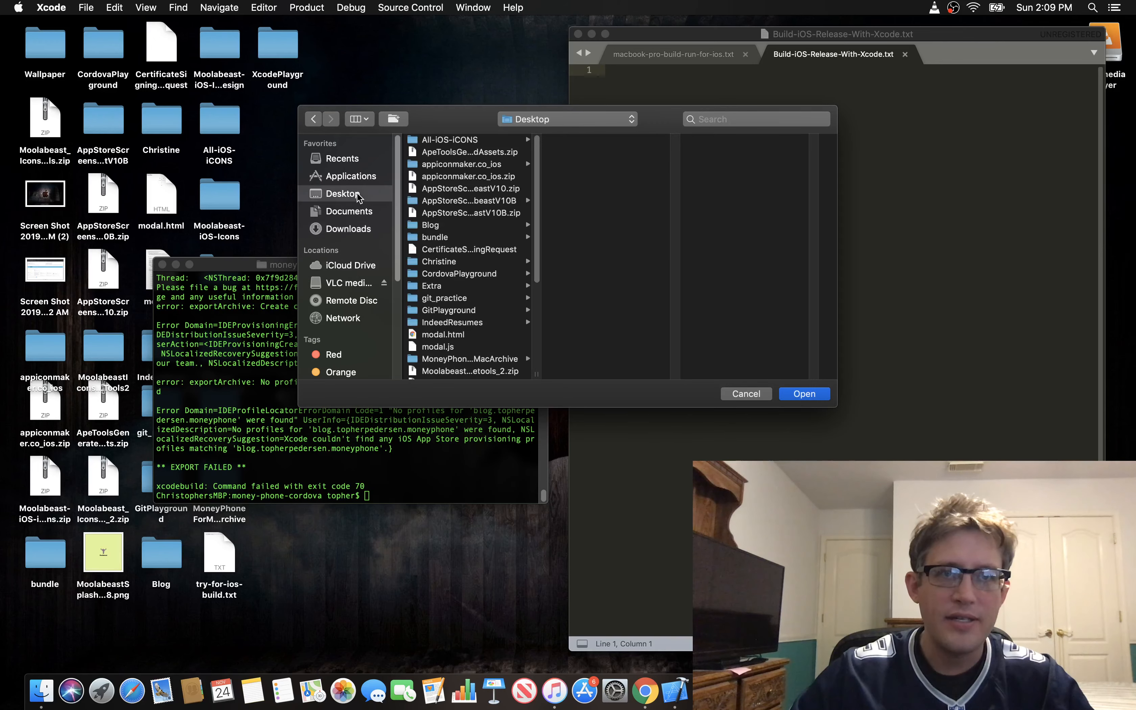
scroll(441, 311, down, 3)
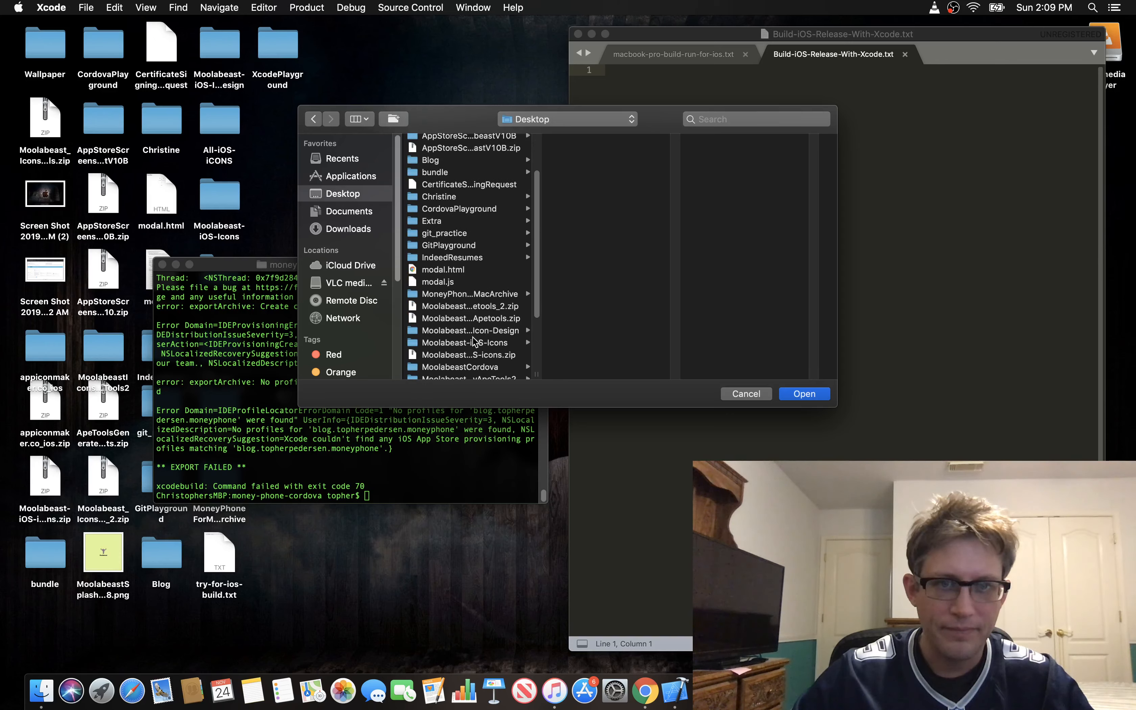
scroll(476, 347, down, 2)
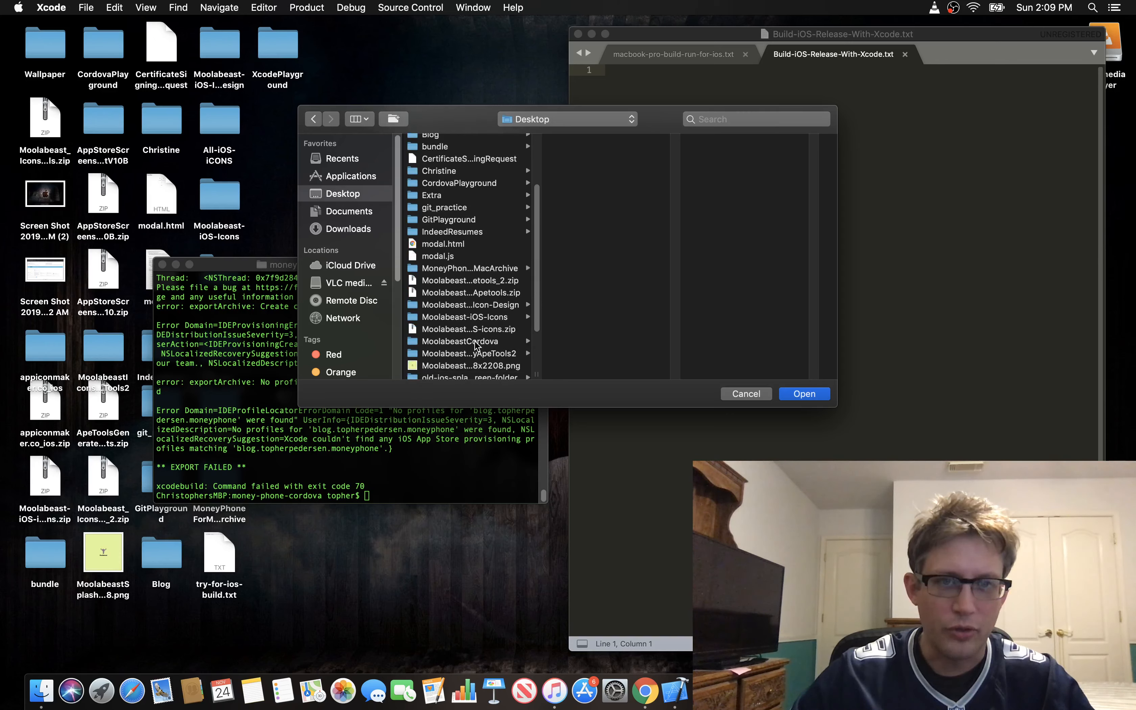
click(476, 343)
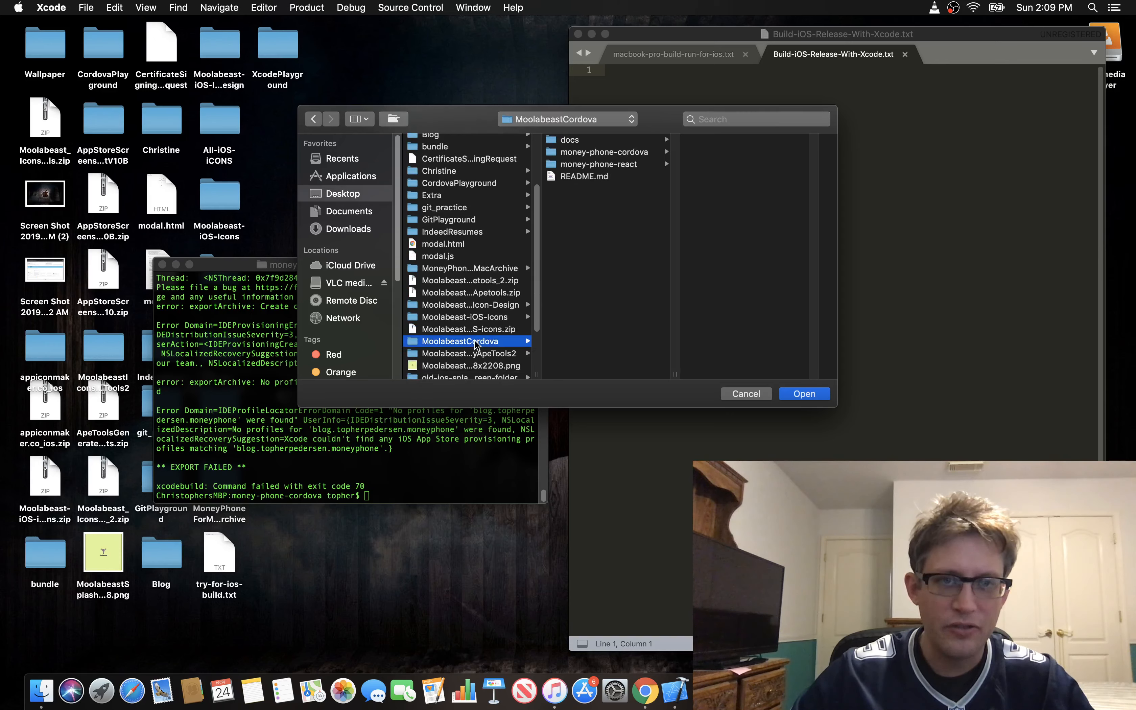
click(603, 157)
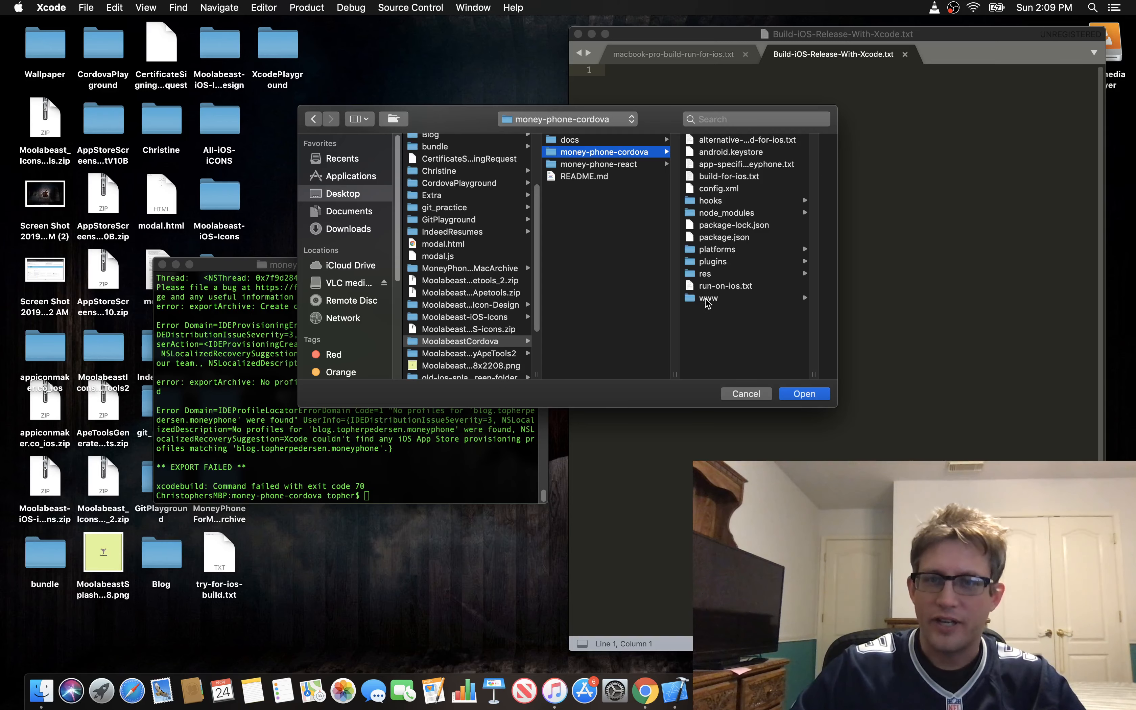
click(720, 250)
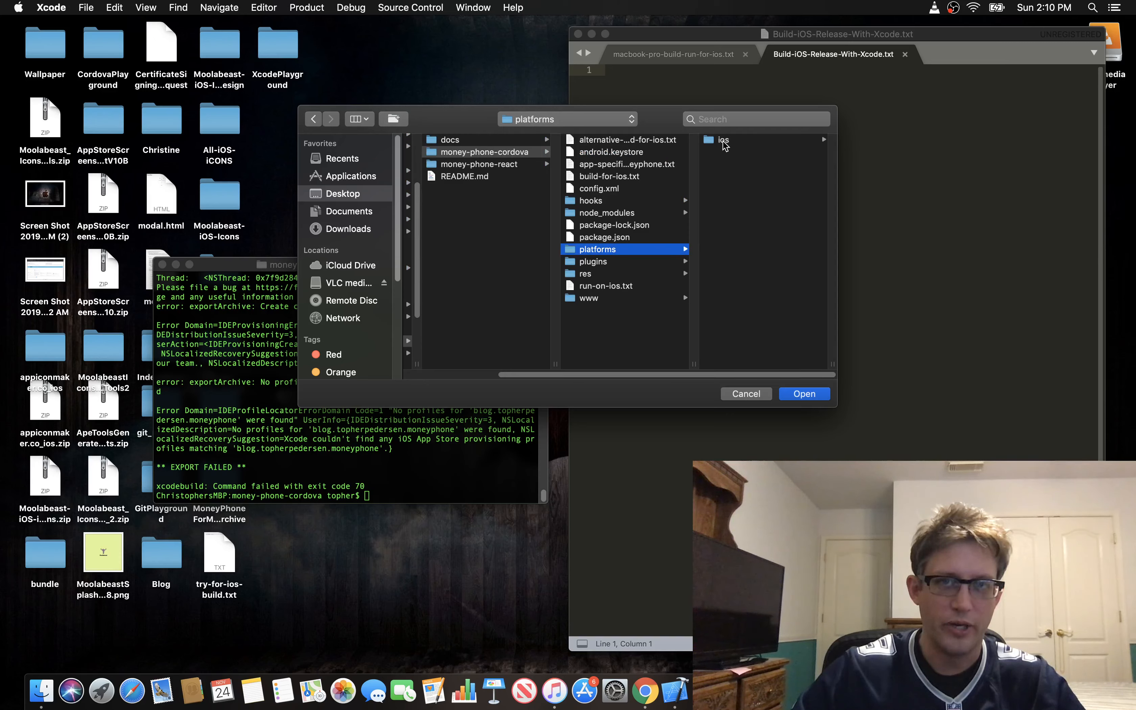
click(724, 141)
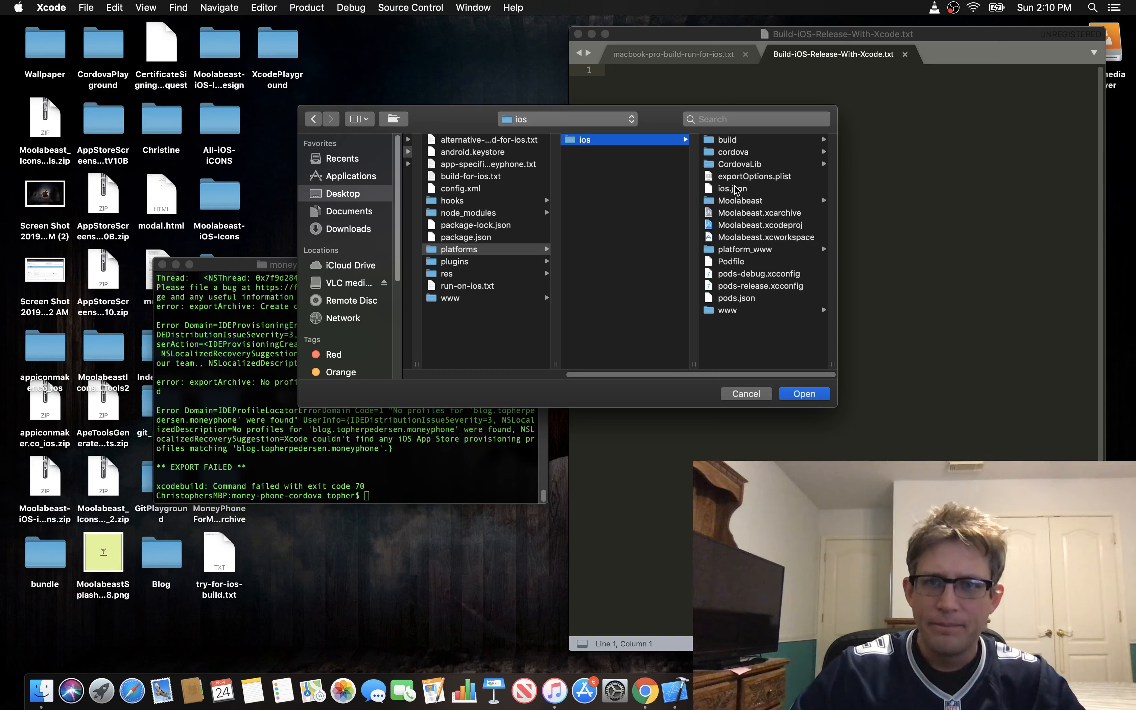
click(732, 140)
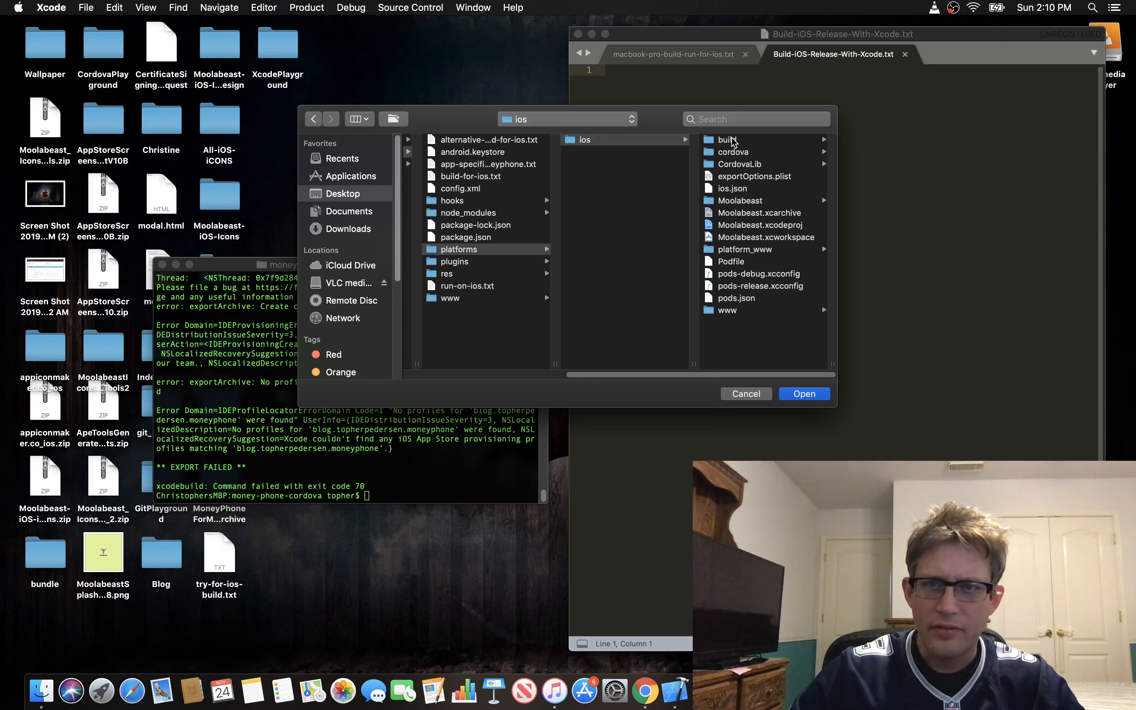
Step: Peek into build/device, then select Moolabeast.xcodeproj in the ios folder
click(736, 142)
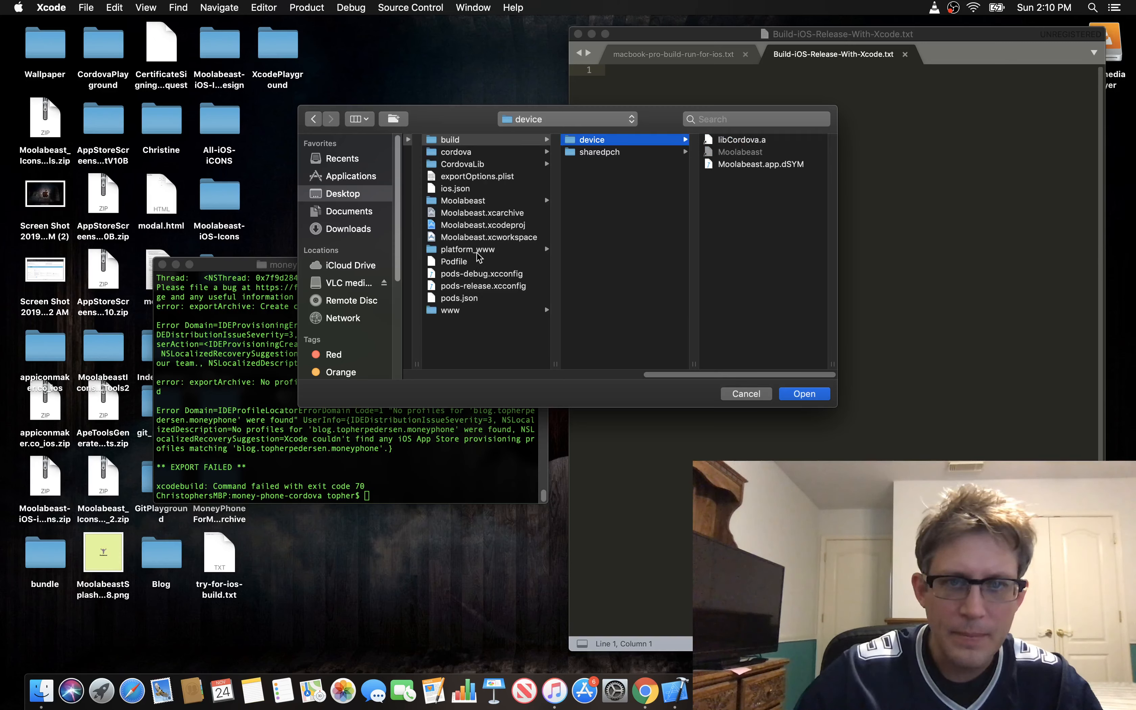
click(477, 226)
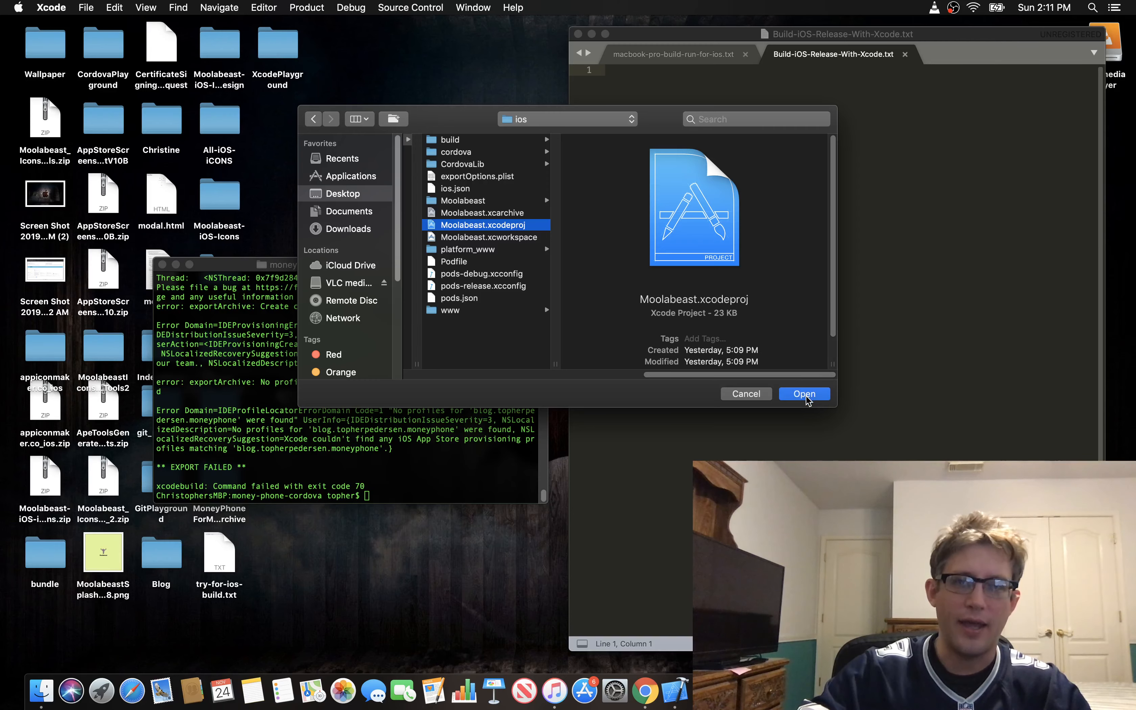
Step: Open Moolabeast.xcodeproj in Xcode and look through the Product menu's build submenus
click(805, 395)
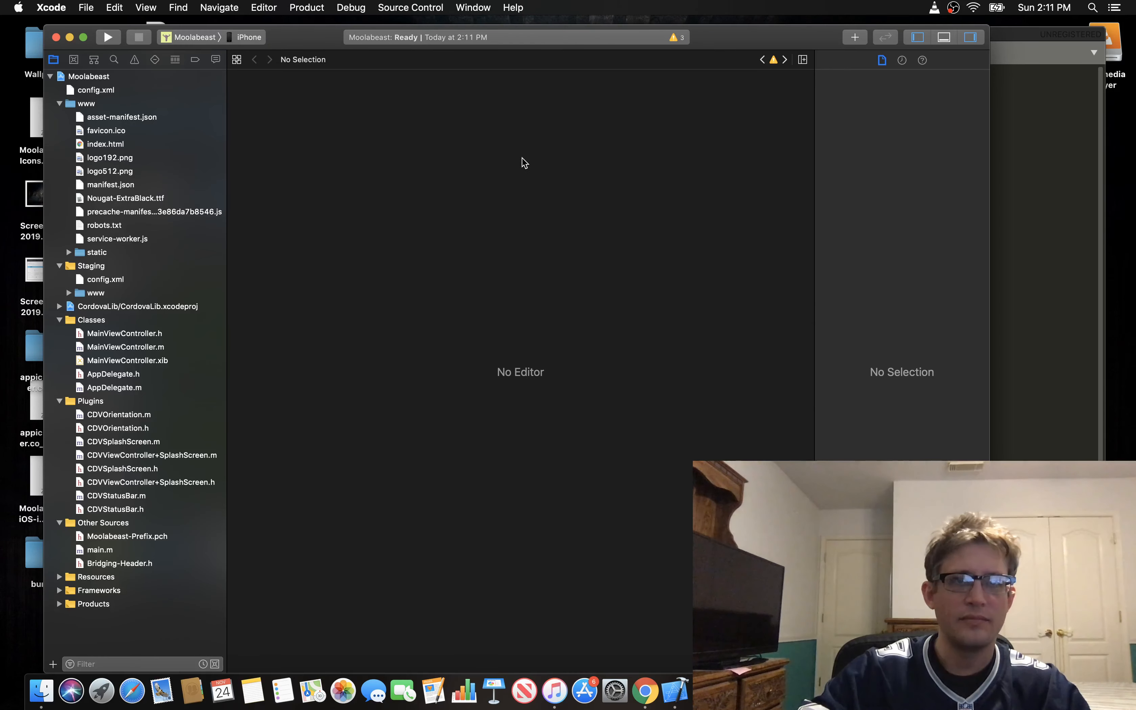
click(320, 11)
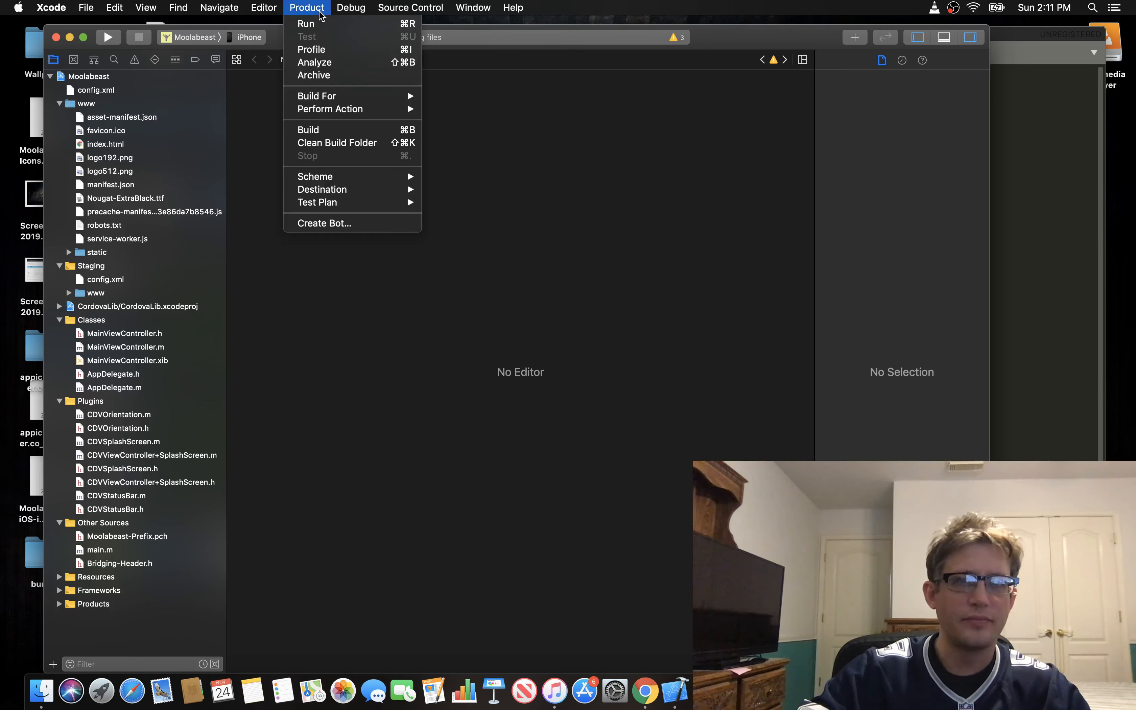
mouse_move(337, 97)
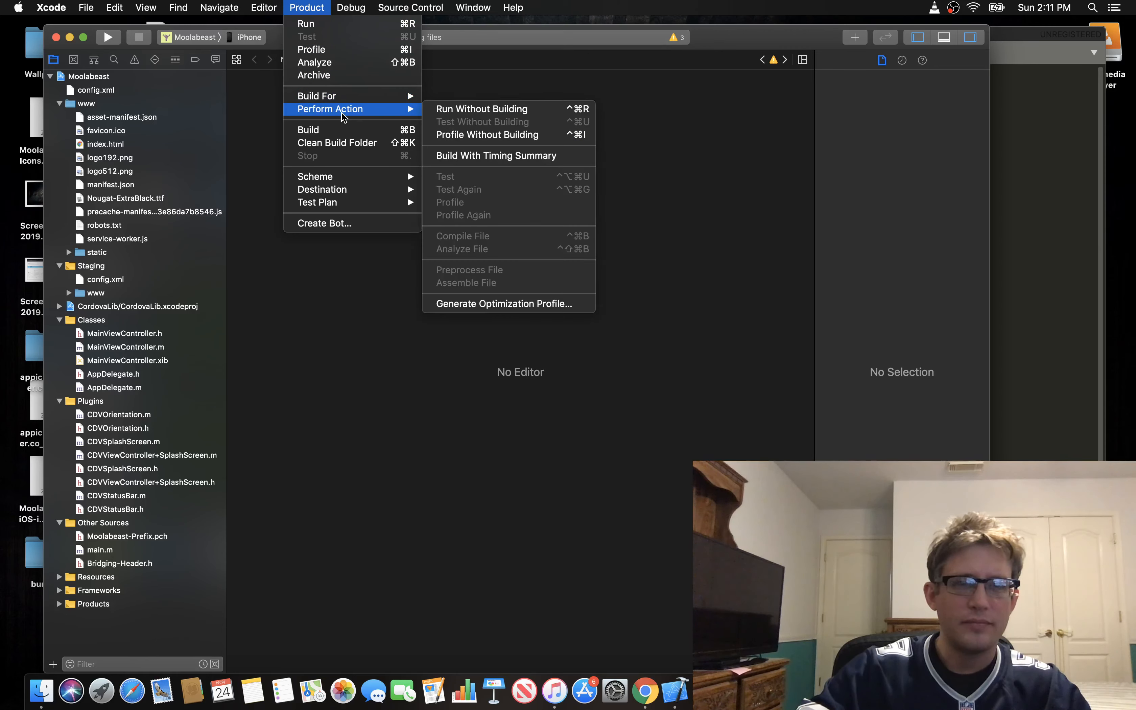
mouse_move(343, 186)
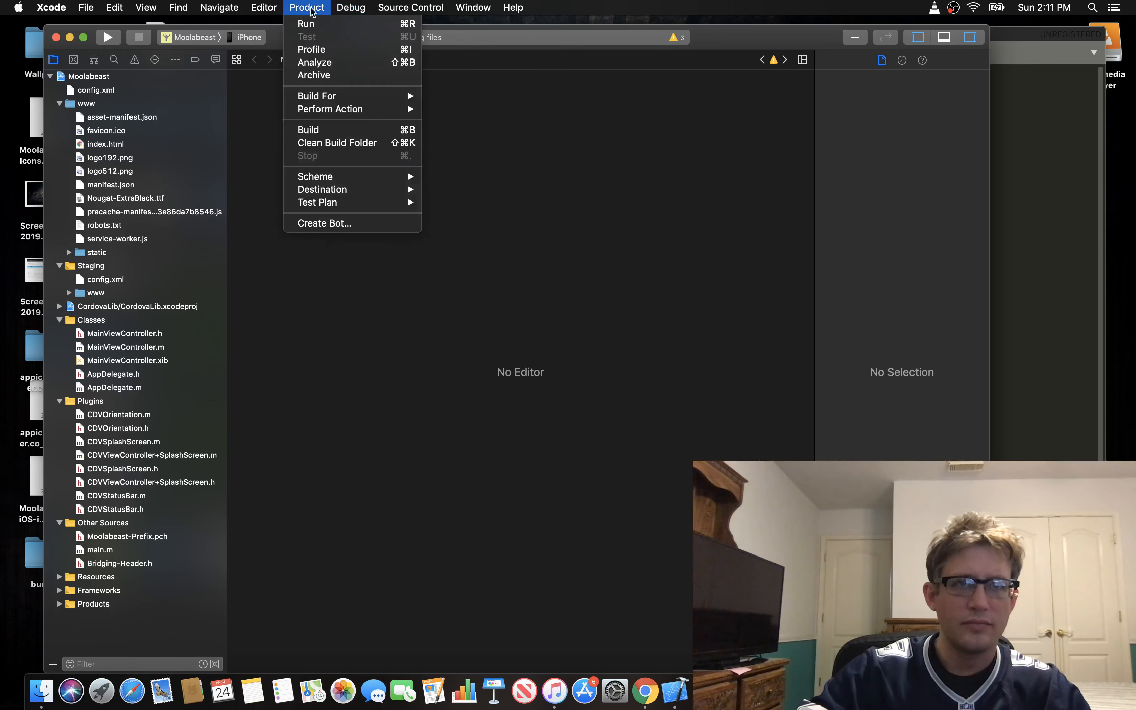
click(811, 8)
Step: Write '1) Open up Moolabeast.xcodeproj with Xcode (file will be under platforms, ios, ...)' and save the notes
click(1068, 191)
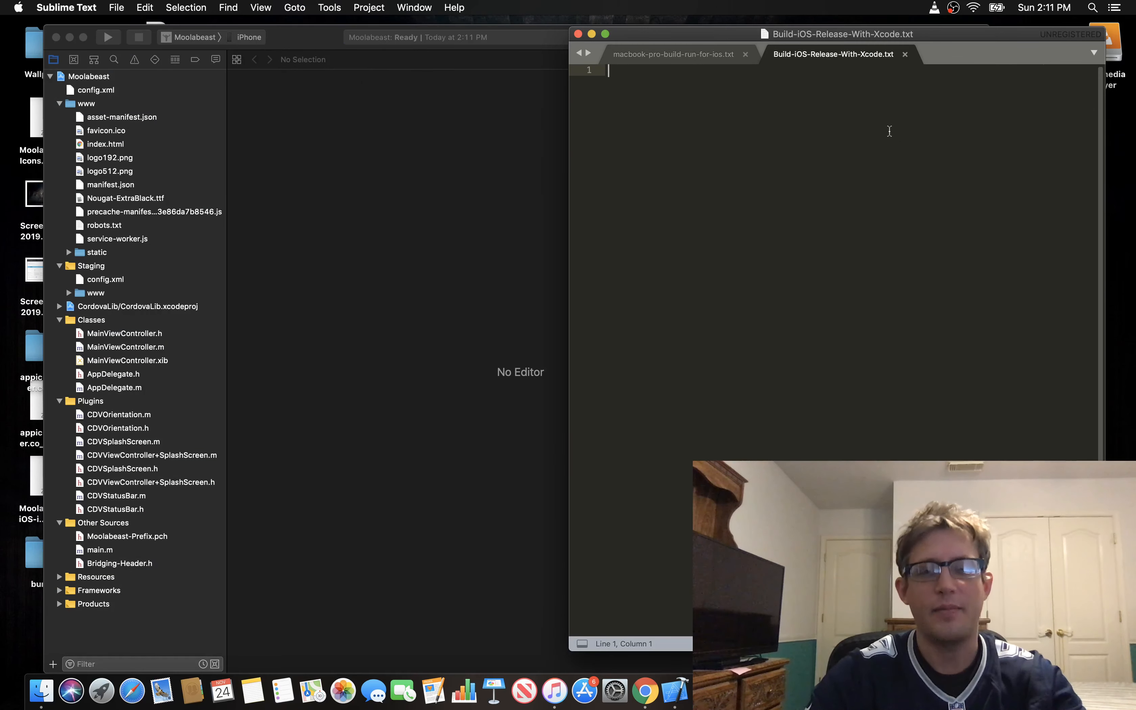
text(1)
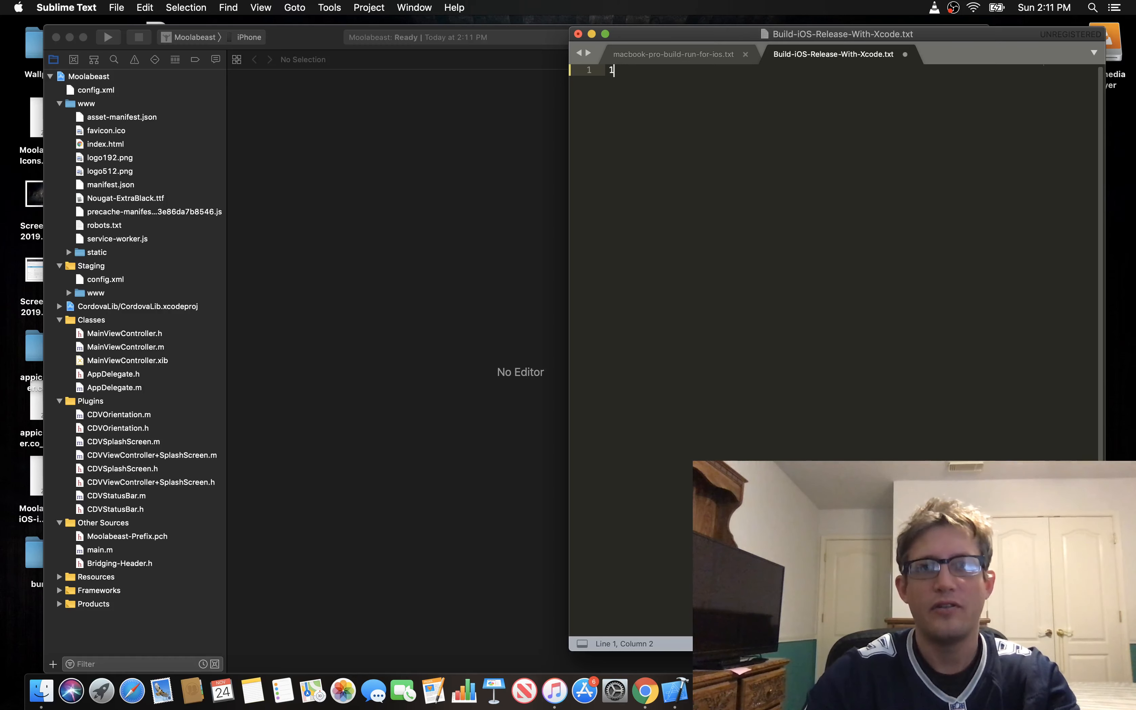
text() Open up)
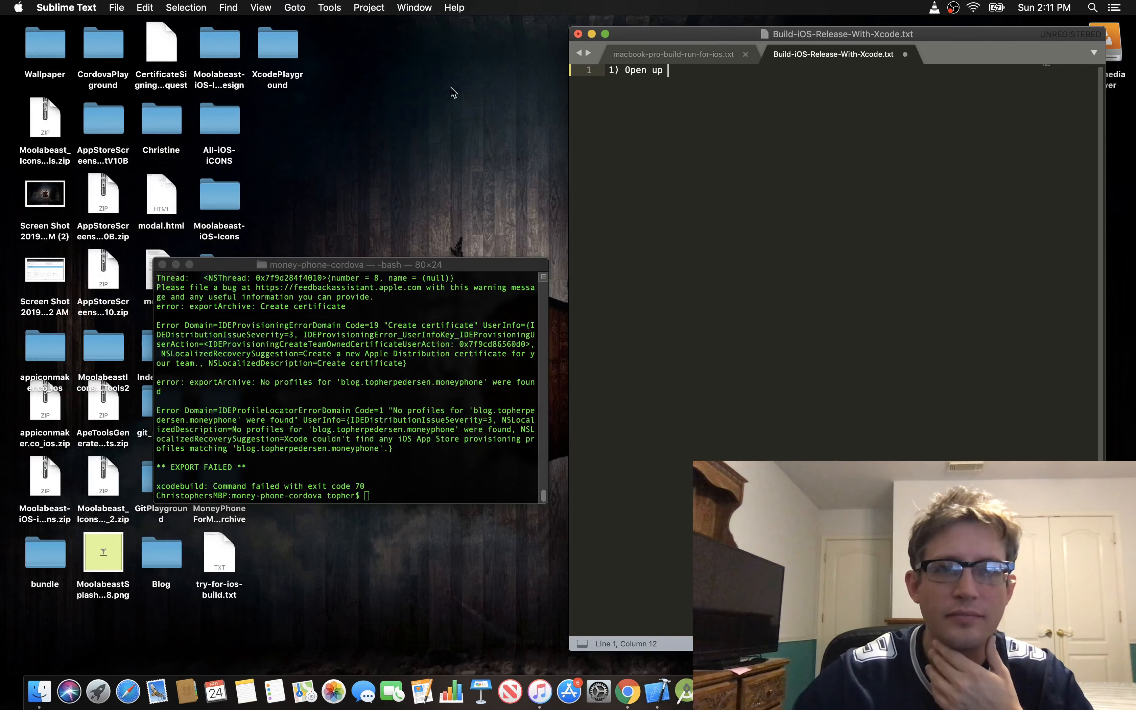
drag(805, 38, 650, 143)
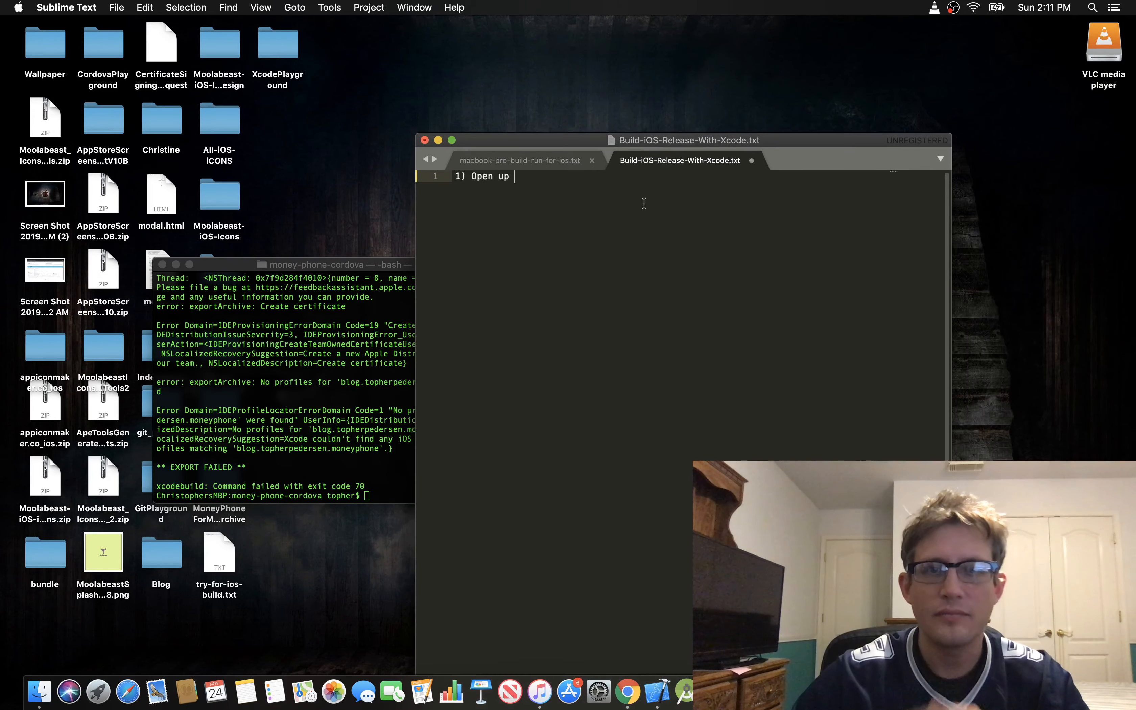
text(Mo)
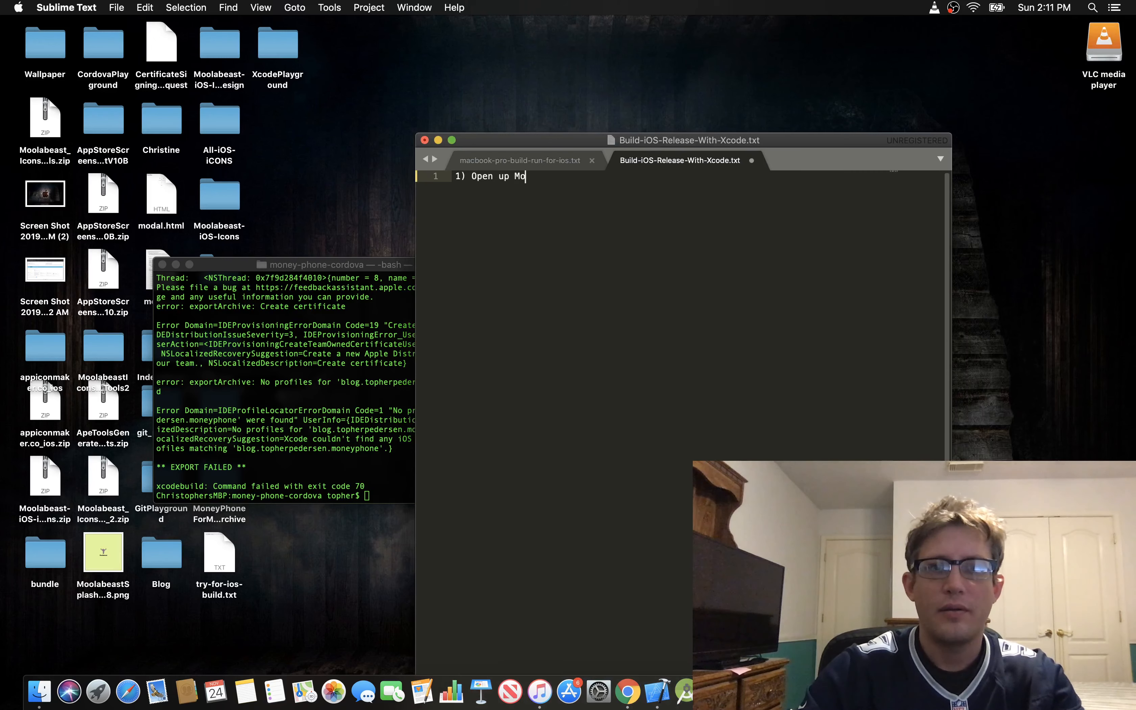
text(olabeast.x)
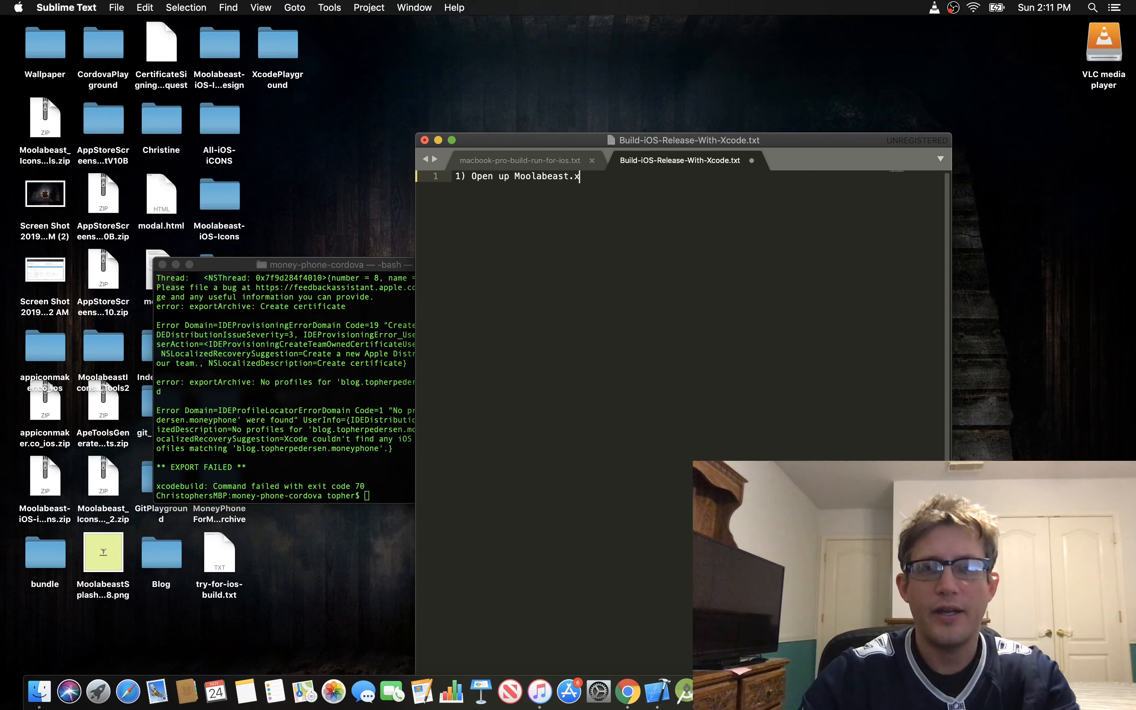
text(codeproj )
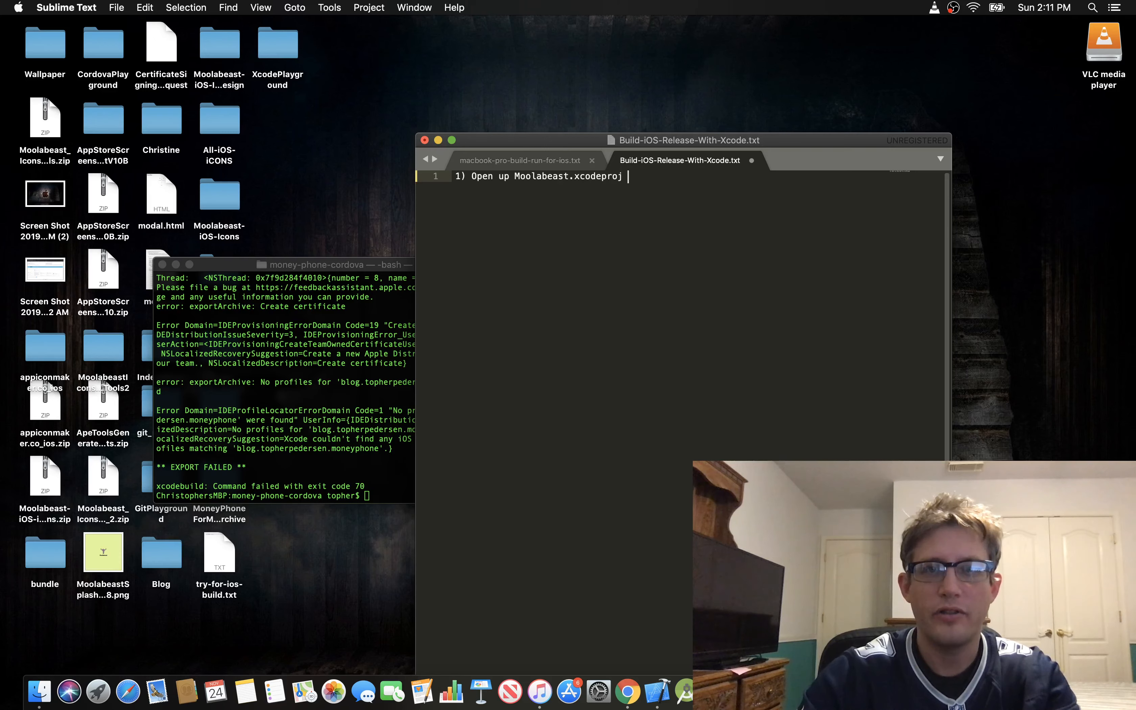
text(with Xcod)
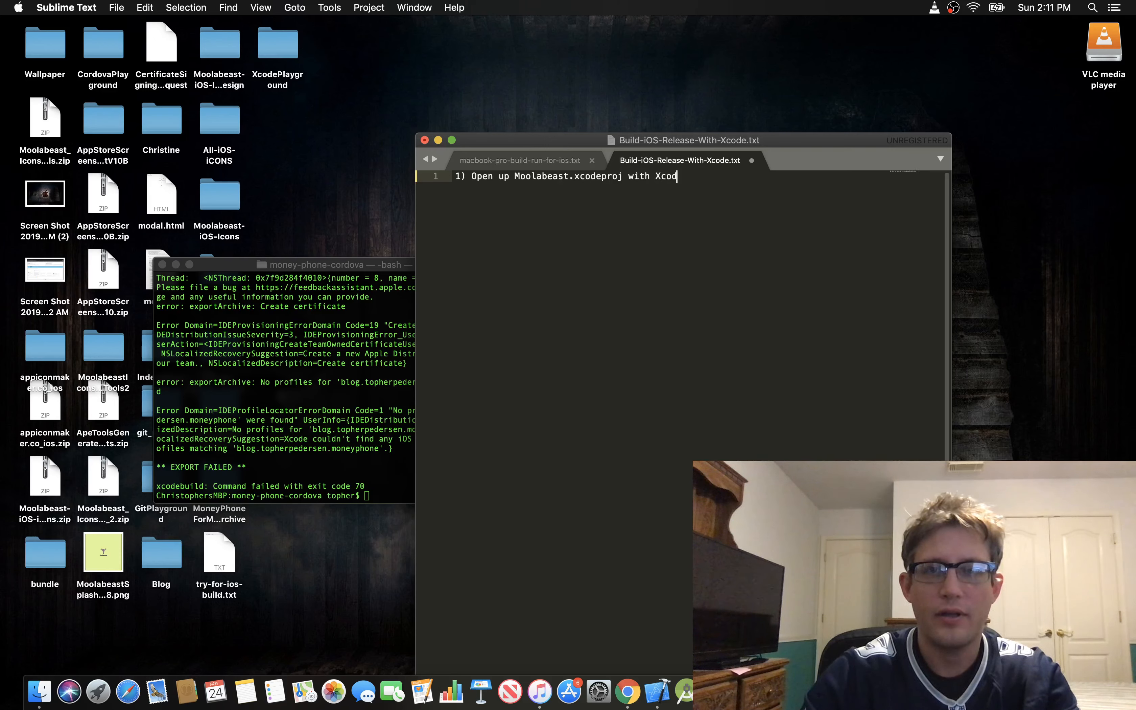
text(e (file will b)
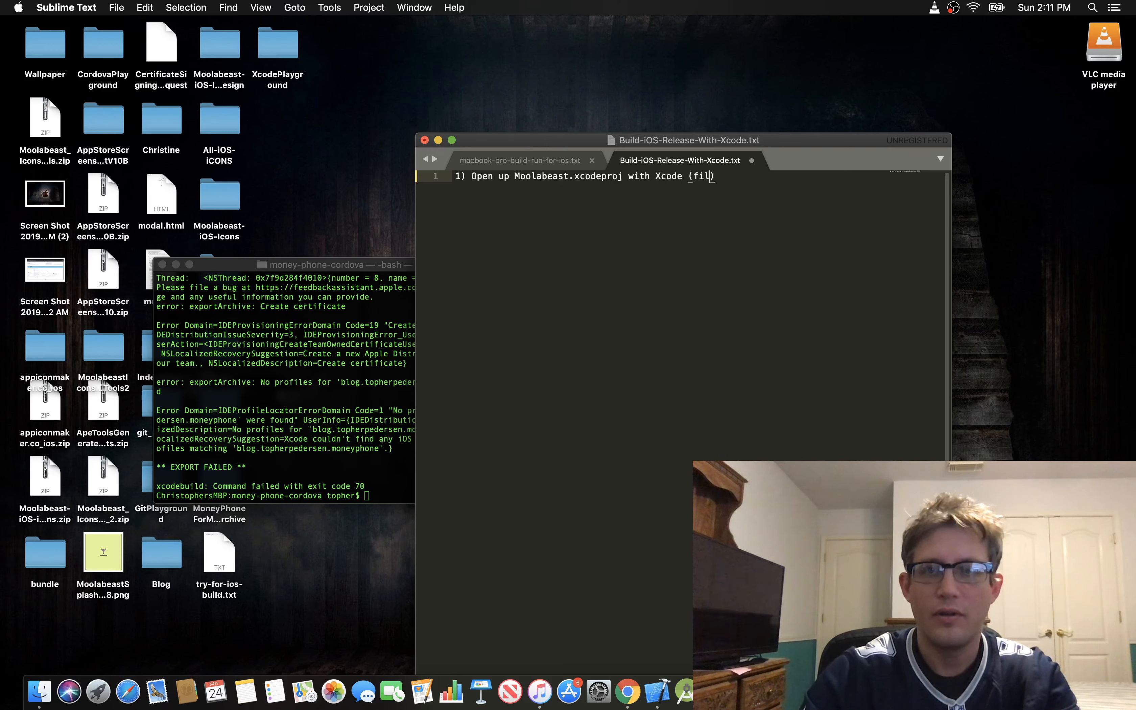
text(e under )
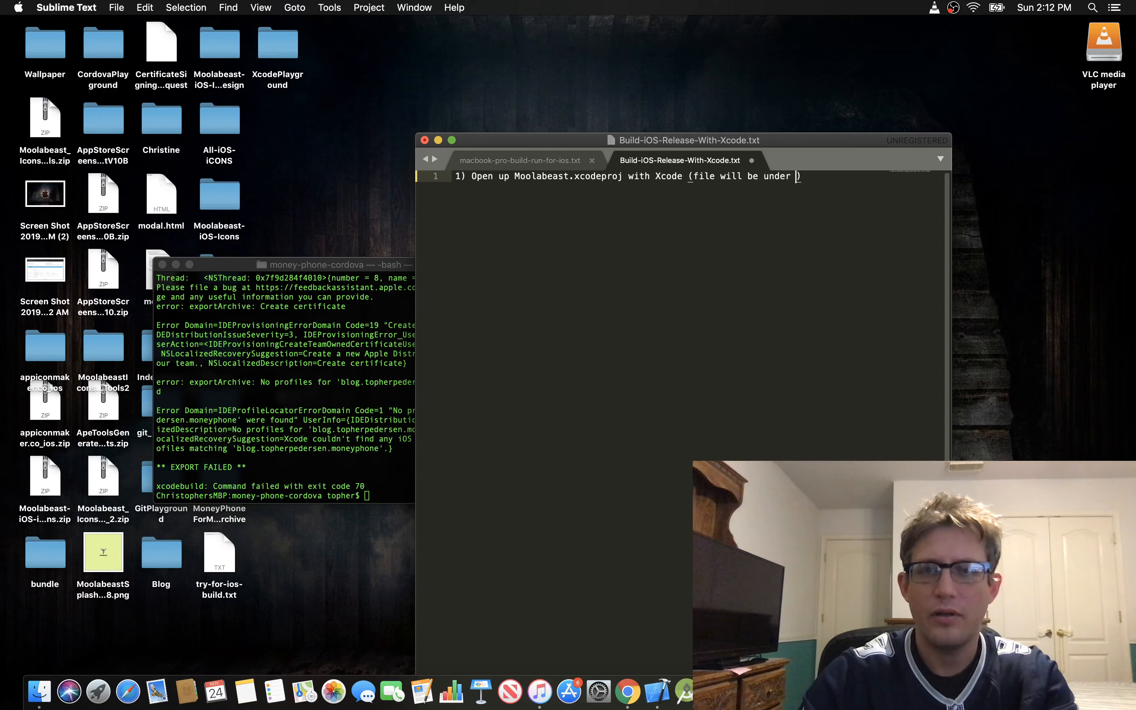
text(platforms)
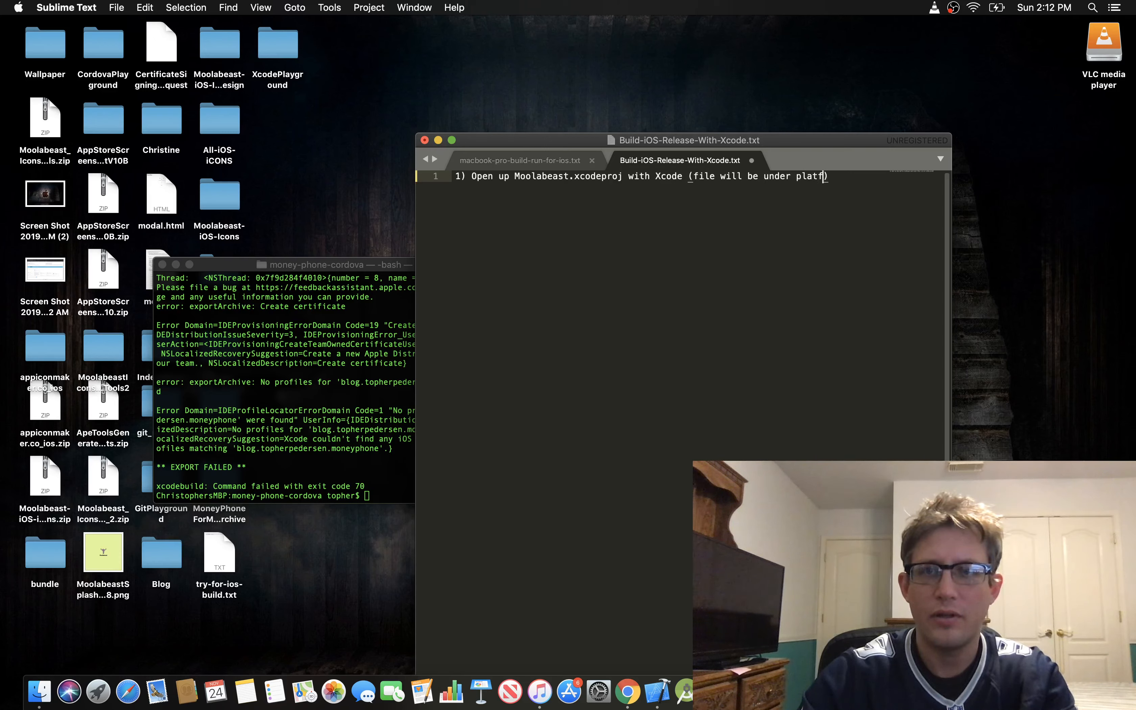
text(, ios, .)
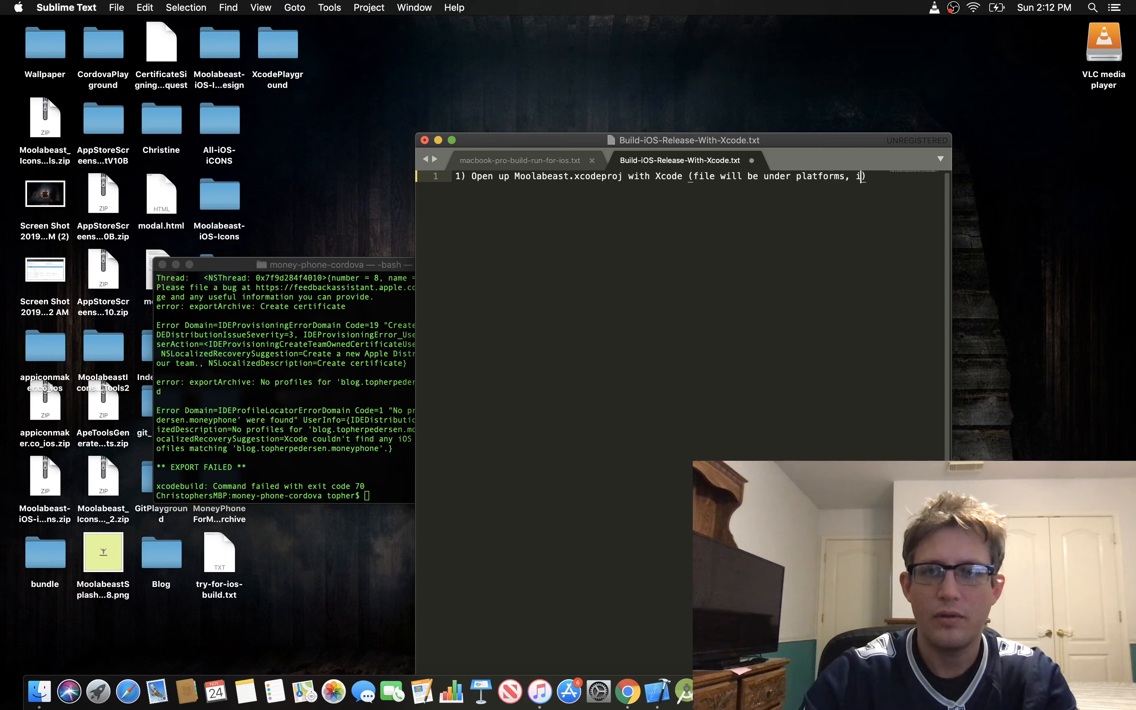
text(..)
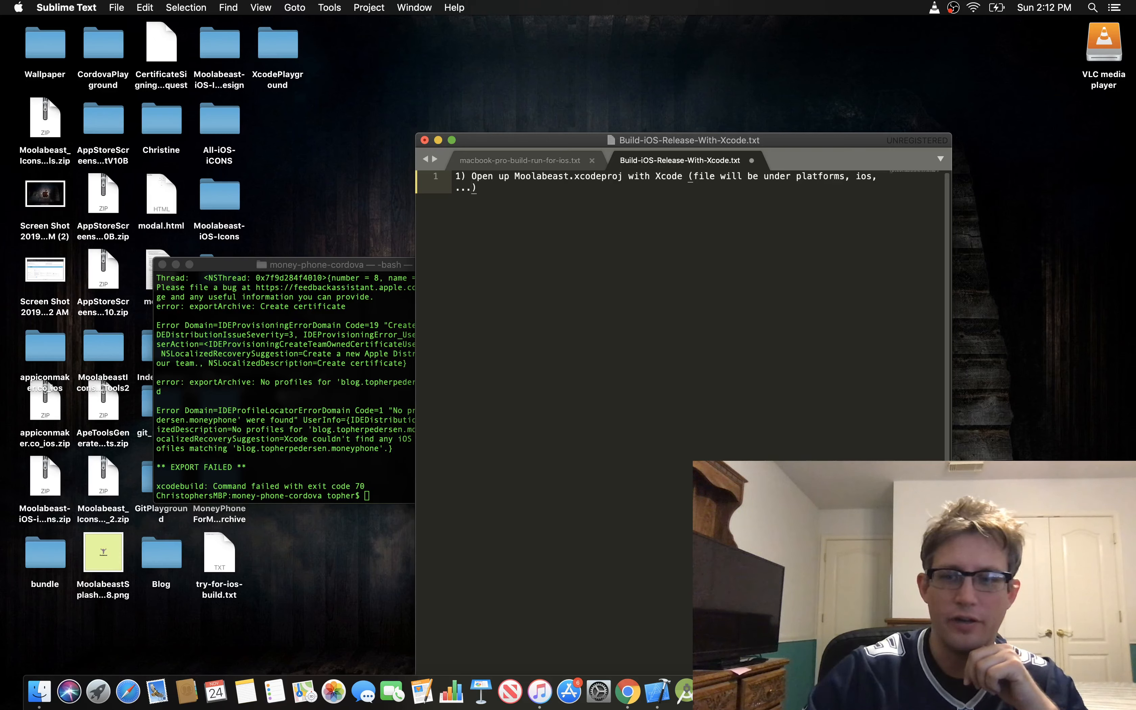
key(Right)
key(Return)
key(Return)
click(121, 9)
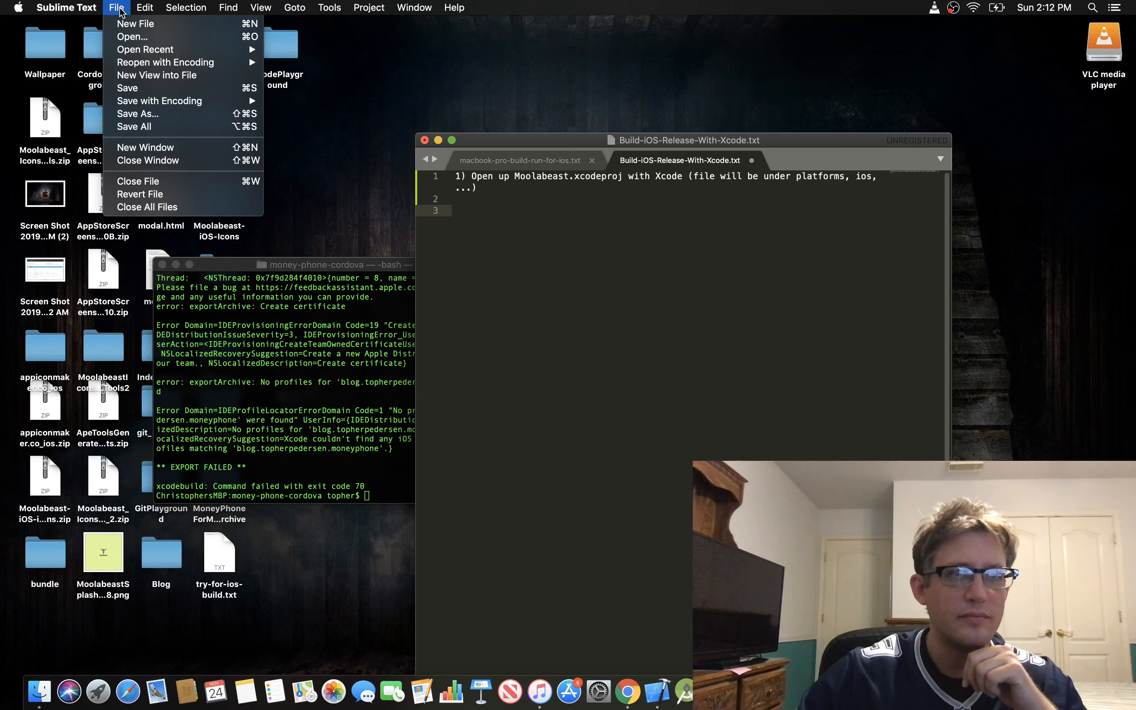
click(132, 88)
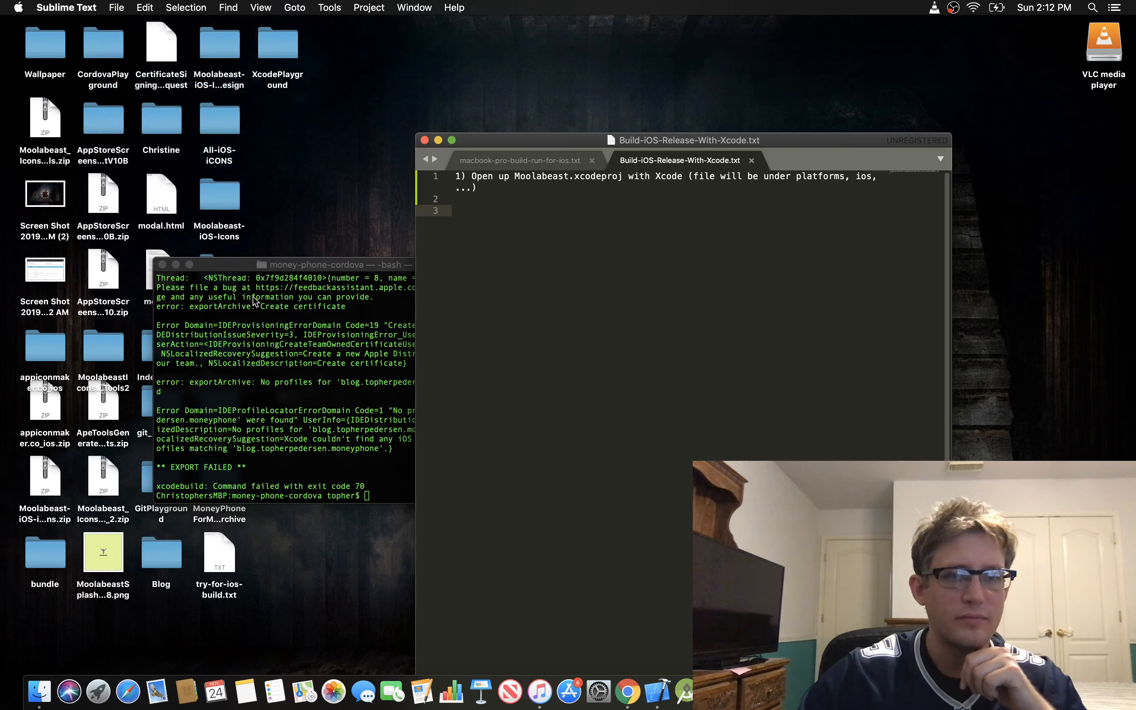
Step: Bring Chrome to the front in full screen and switch to the live streaming tab
click(627, 691)
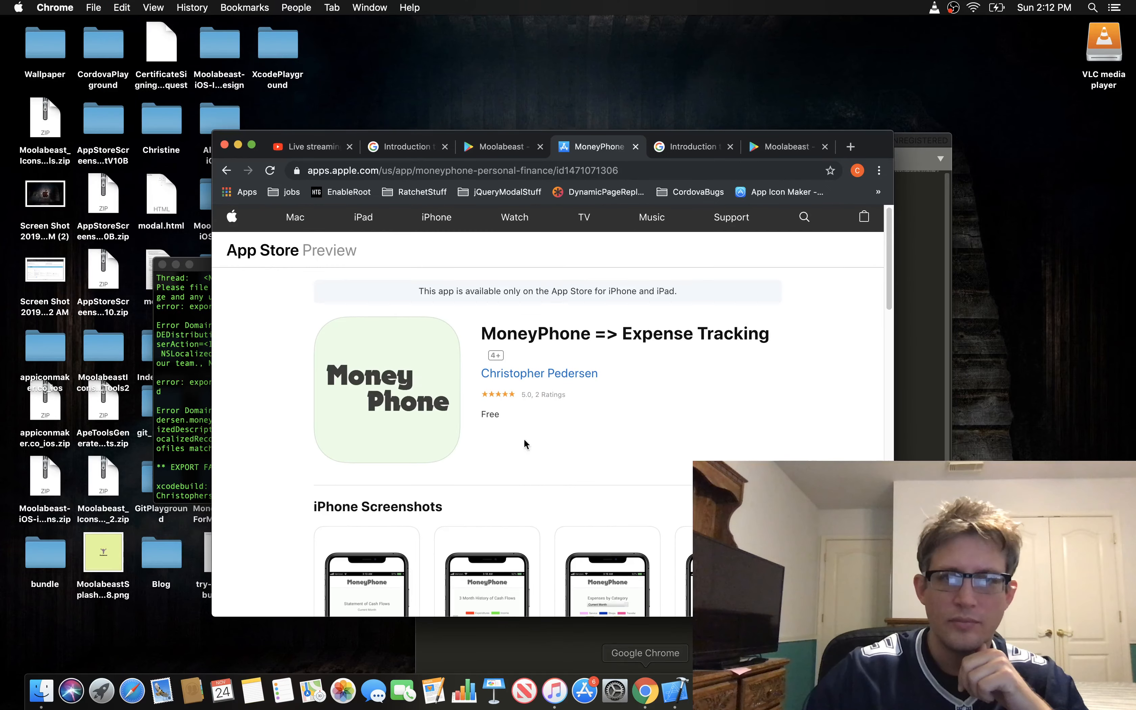
click(251, 145)
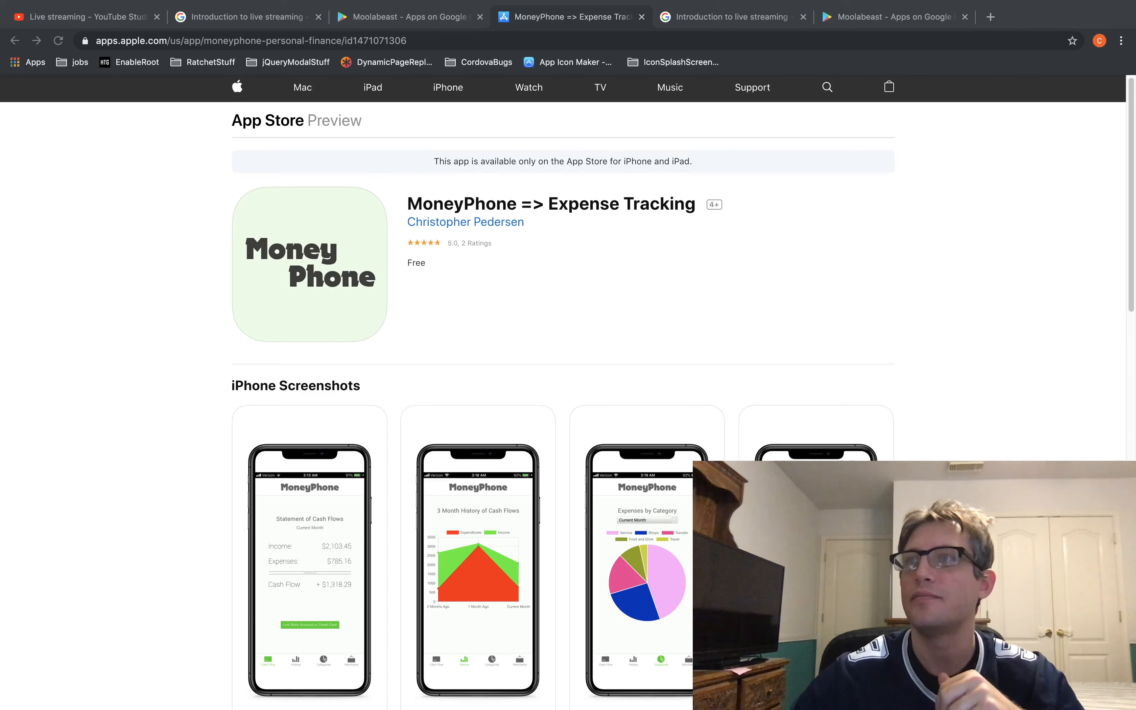
right_click(734, 2)
click(730, 2)
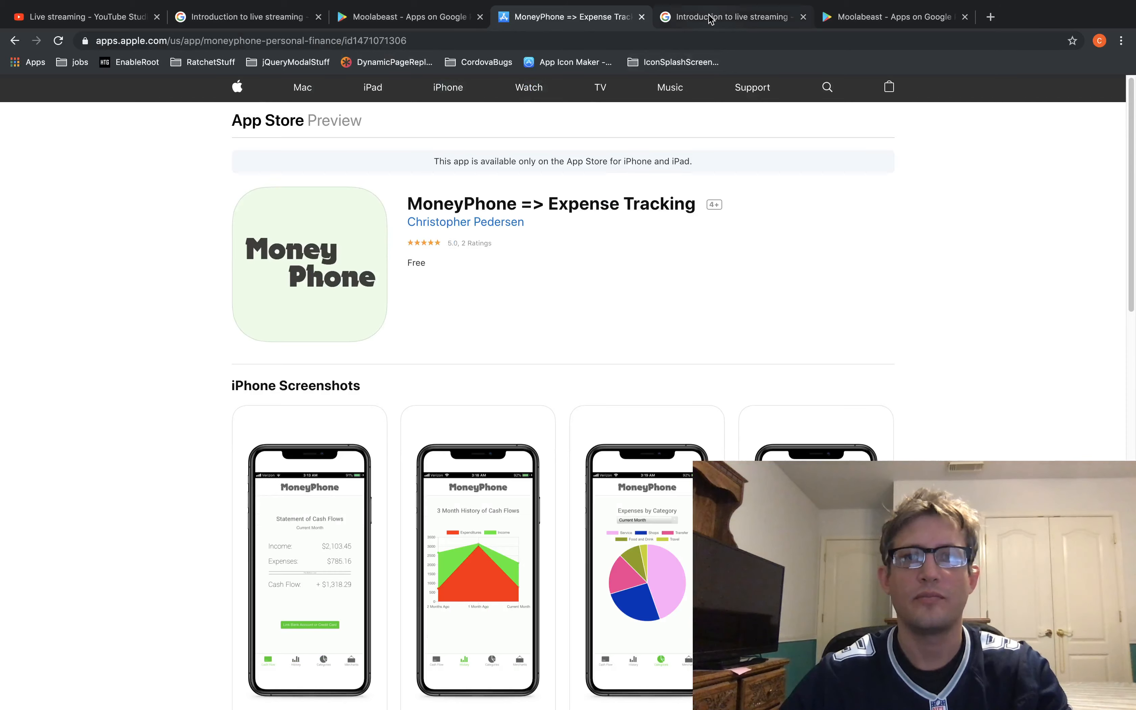
click(710, 19)
Step: Search Google for 'publish app store from xcode' from the address bar
click(692, 40)
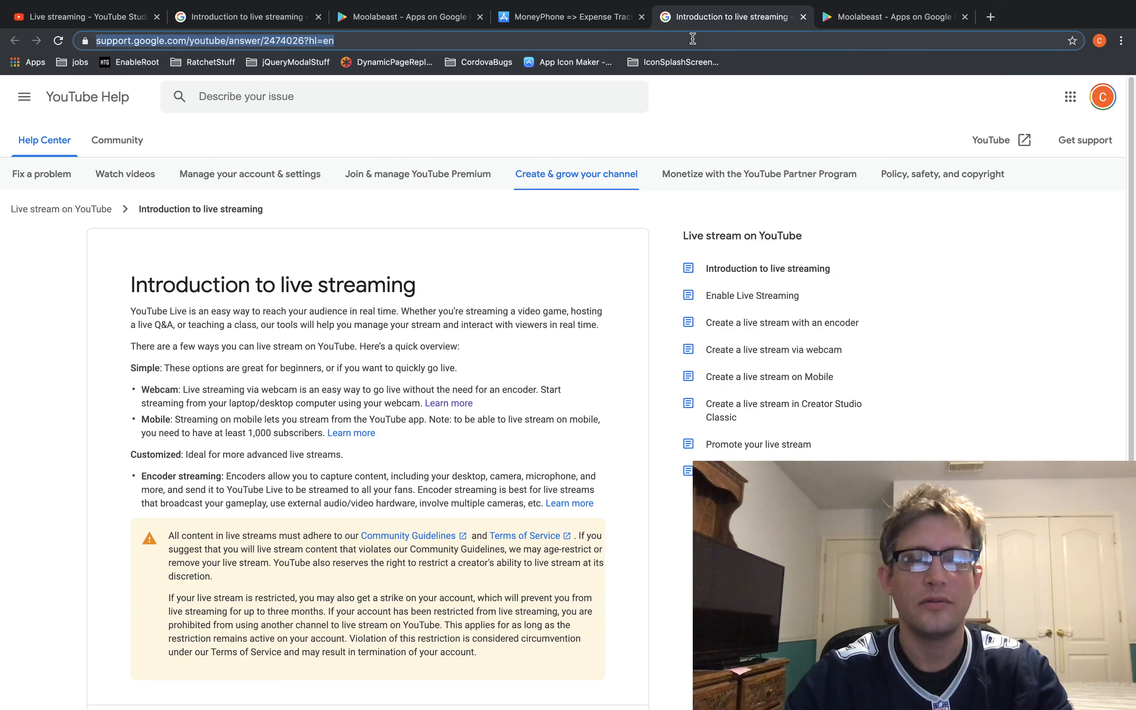
text(publish a)
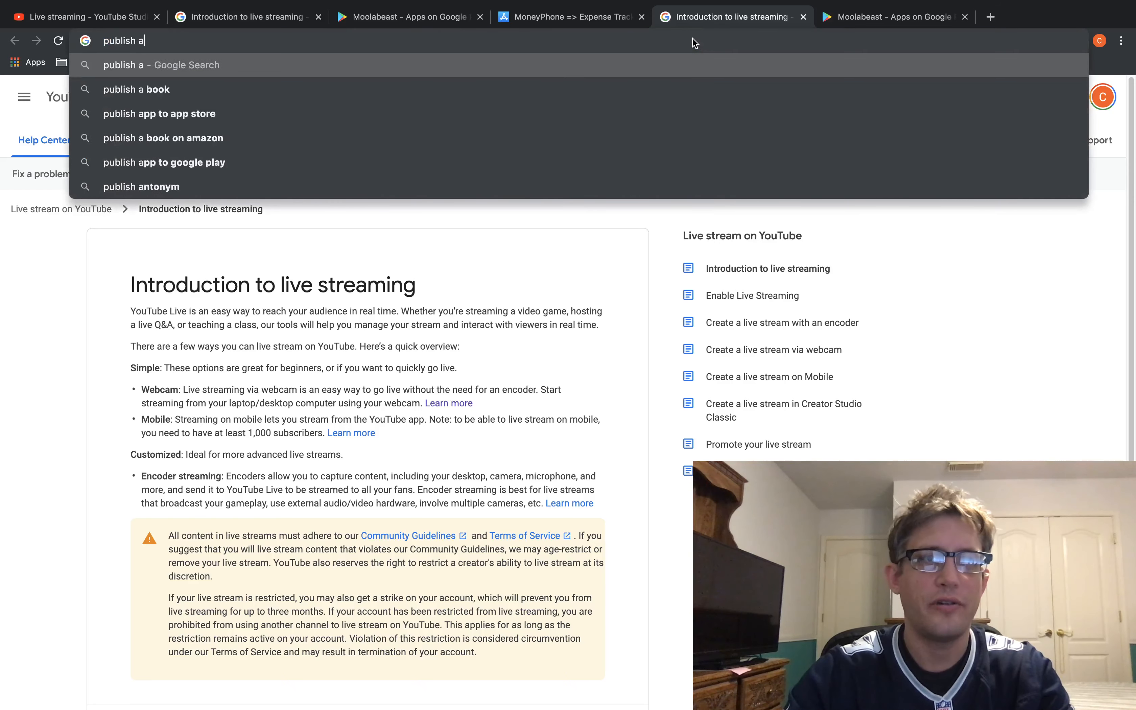
text(pp store f)
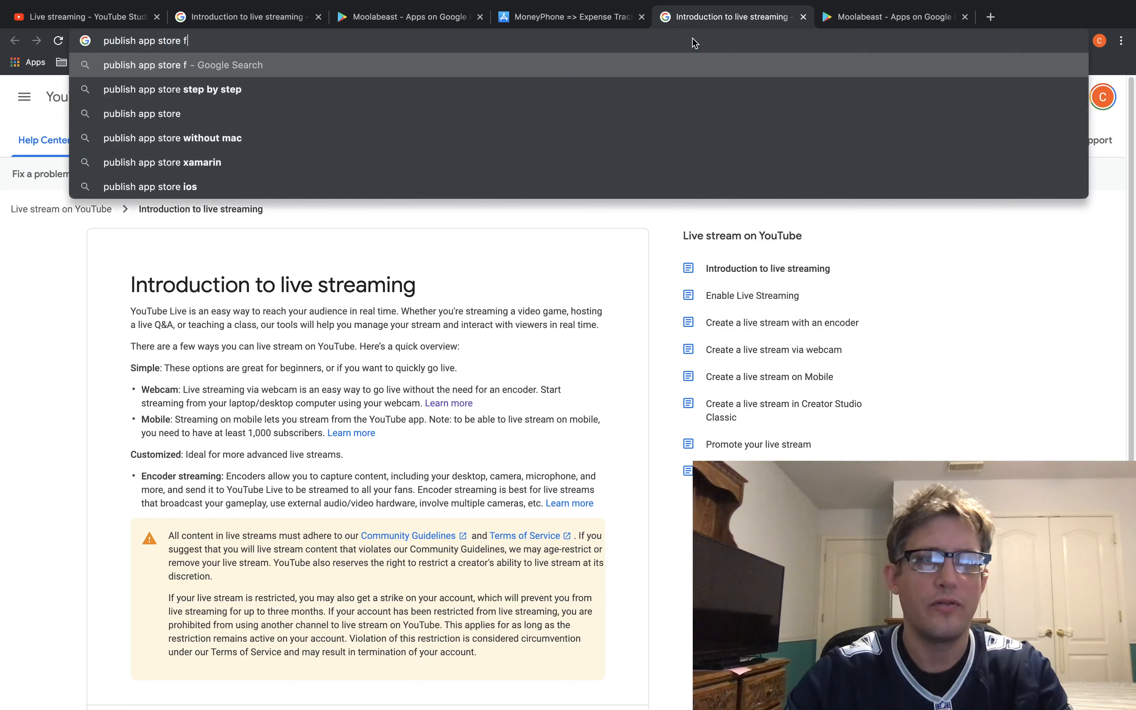
text(rom xcode)
key(Return)
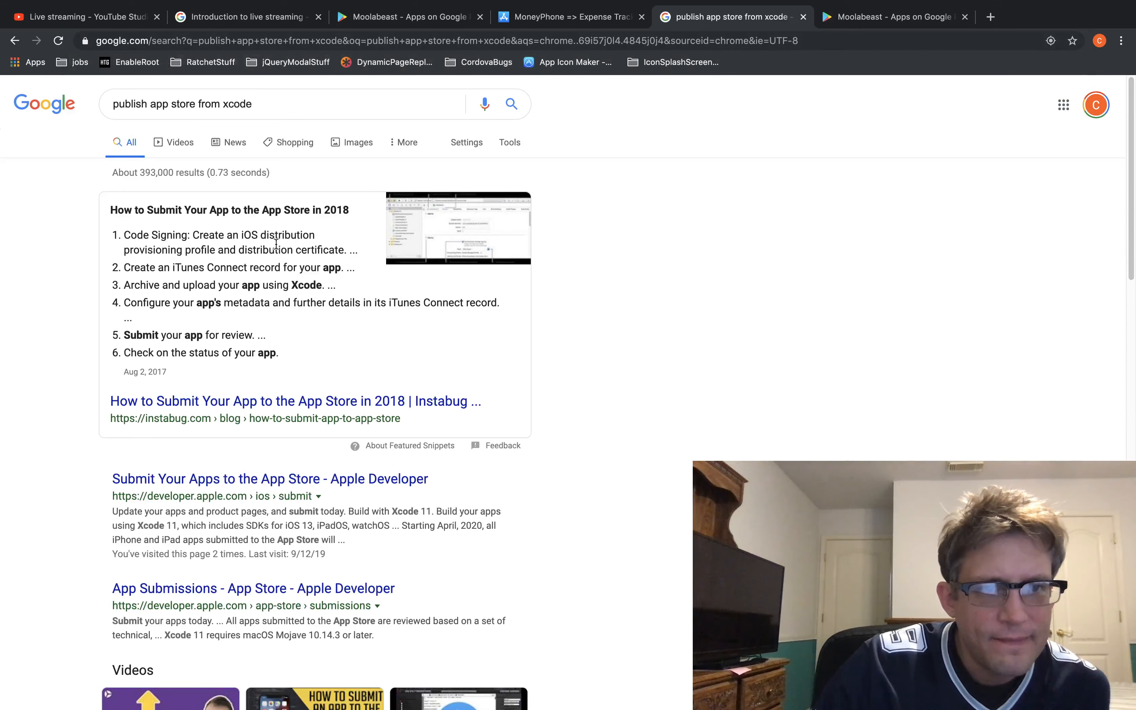
Step: Read Instabug's App Store submission guide down to its Xcode upload step, then exit full screen
click(253, 404)
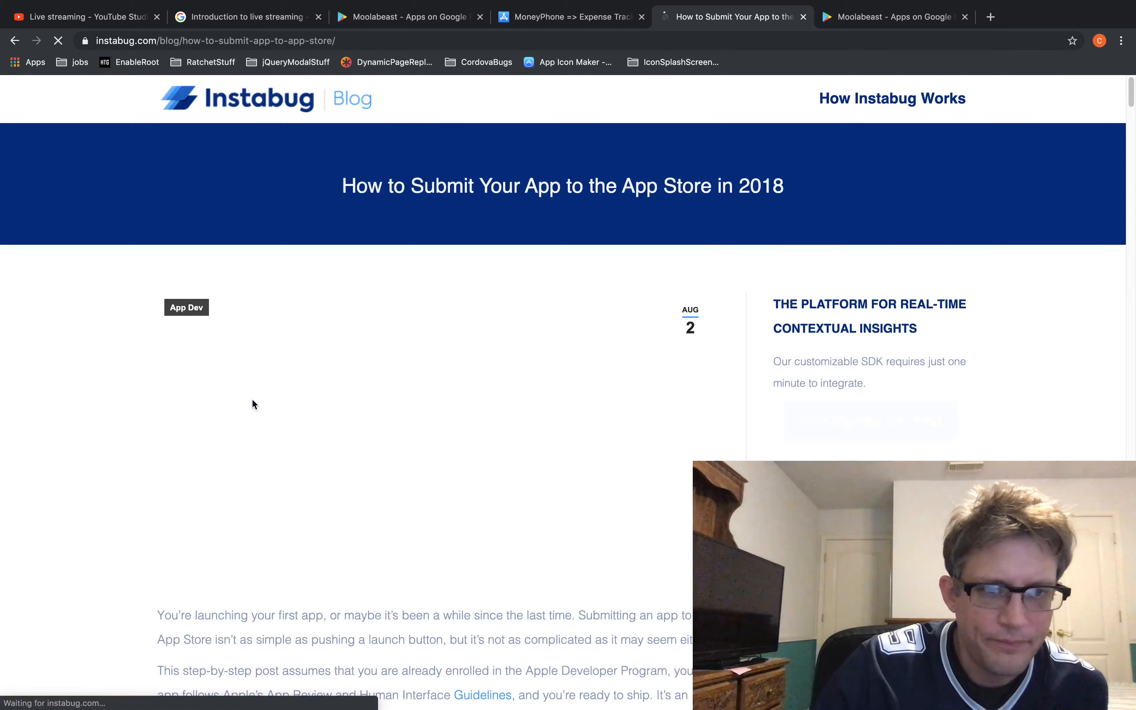
scroll(252, 399, down, 8)
scroll(323, 415, down, 10)
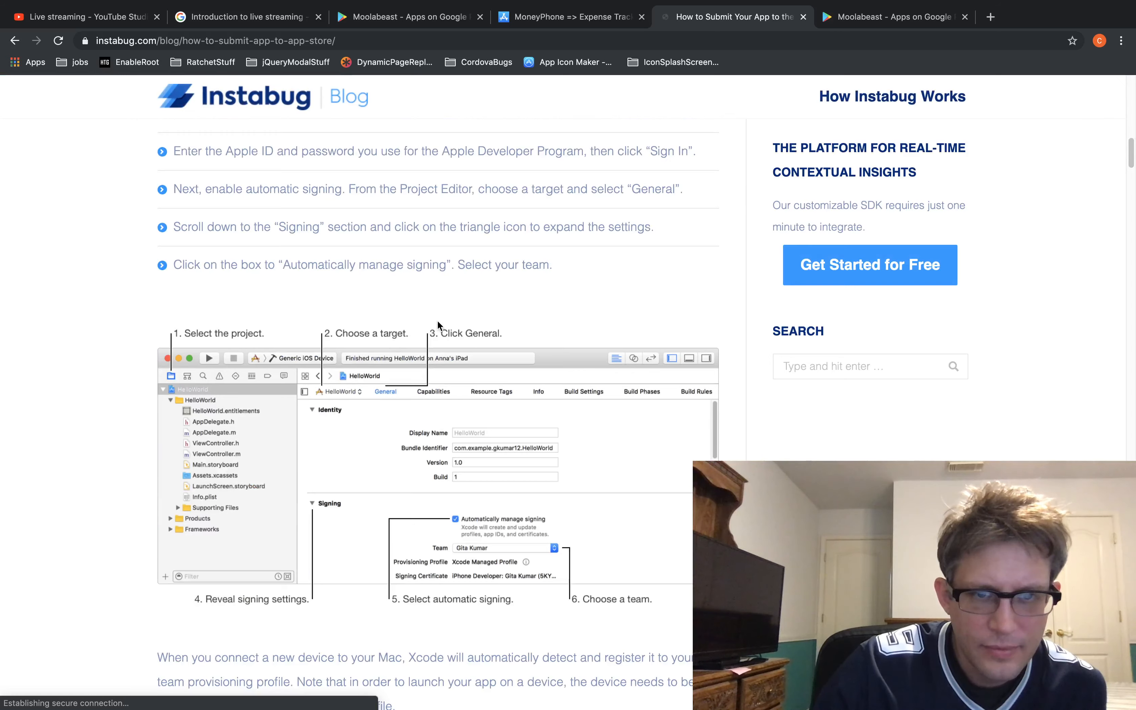
scroll(439, 321, down, 5)
scroll(438, 322, down, 17)
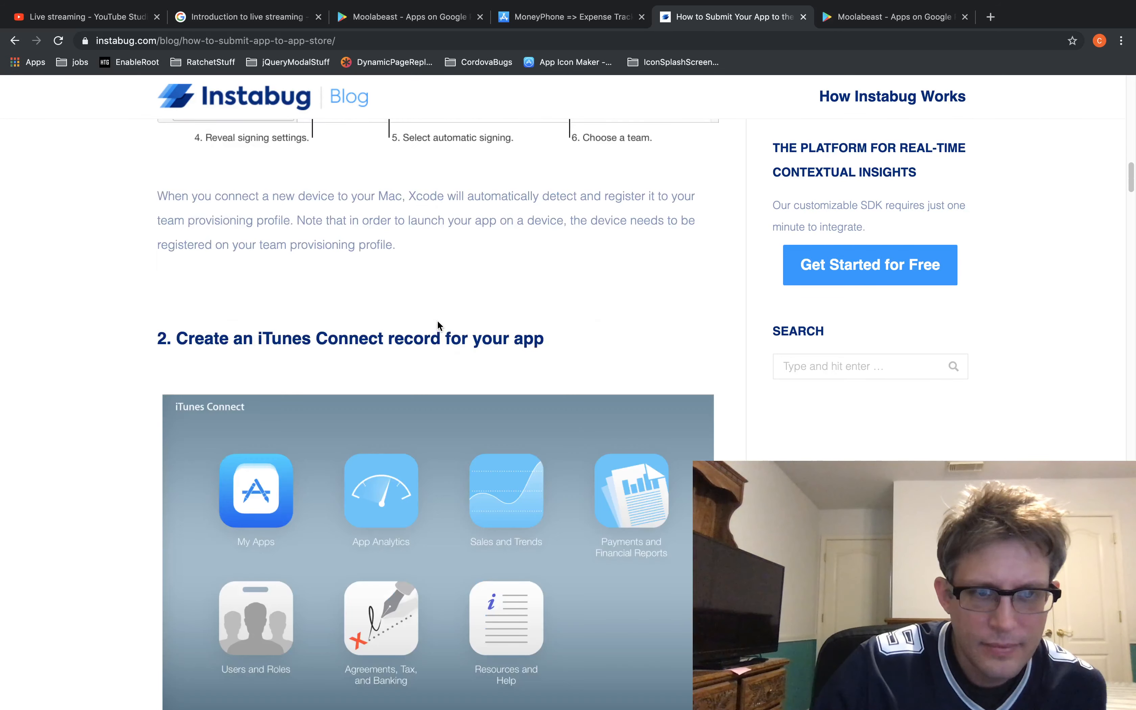
scroll(438, 323, down, 18)
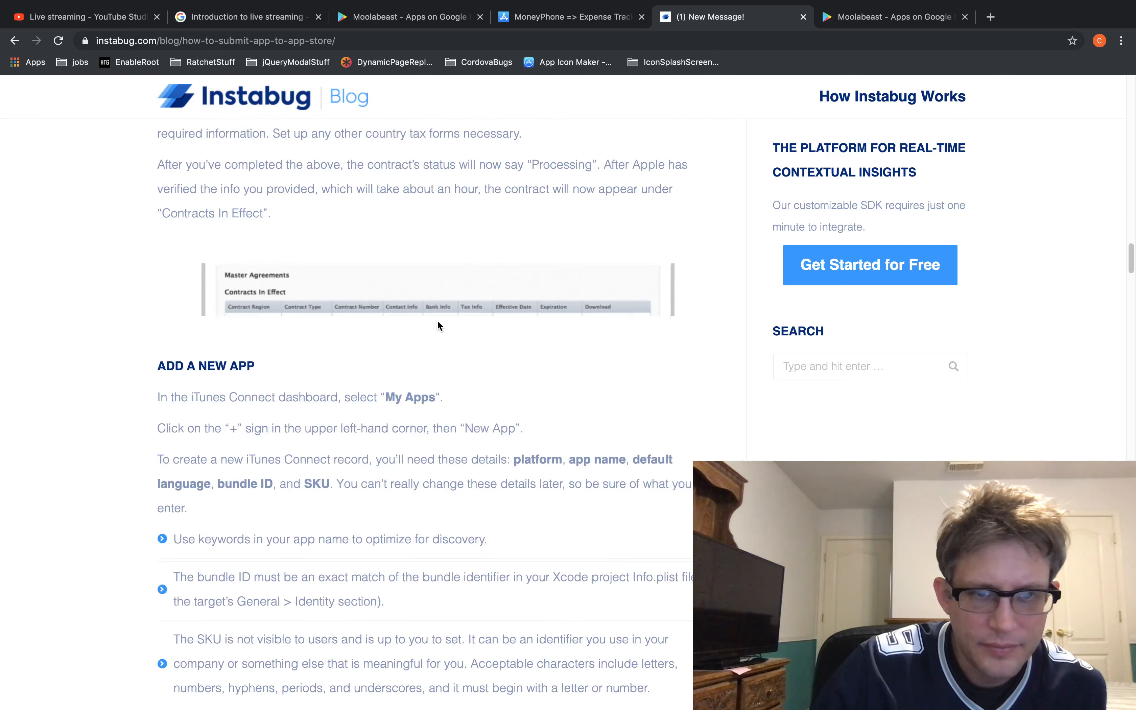
scroll(438, 324, down, 18)
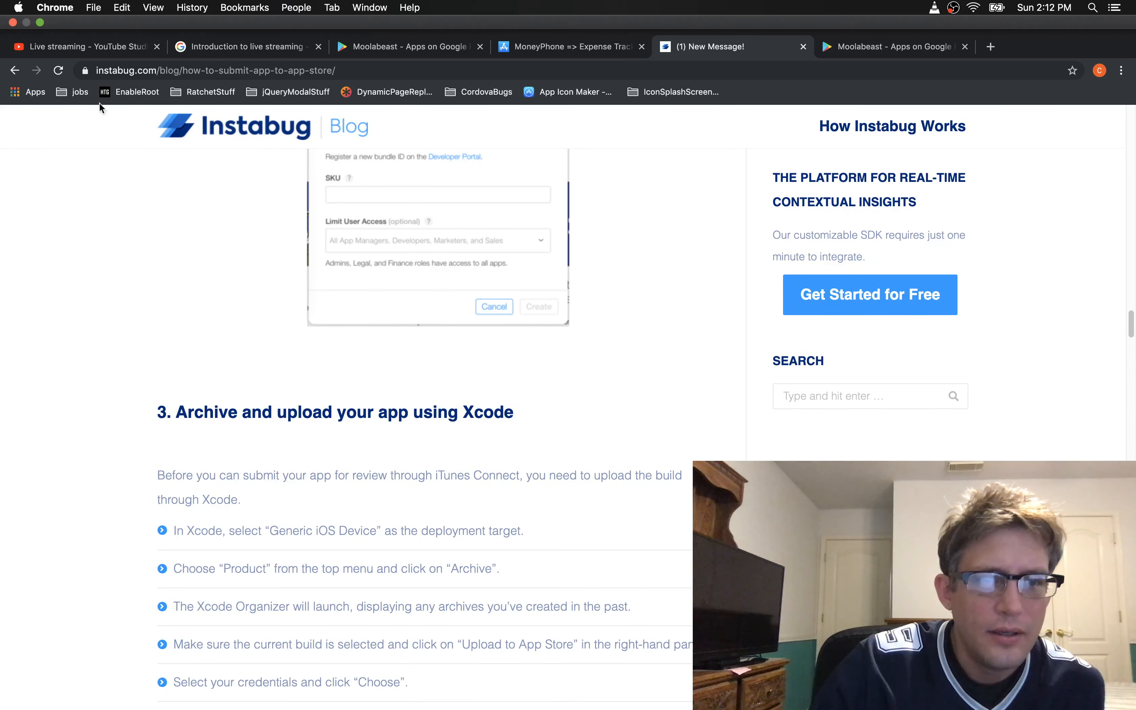
scroll(123, 344, down, 1)
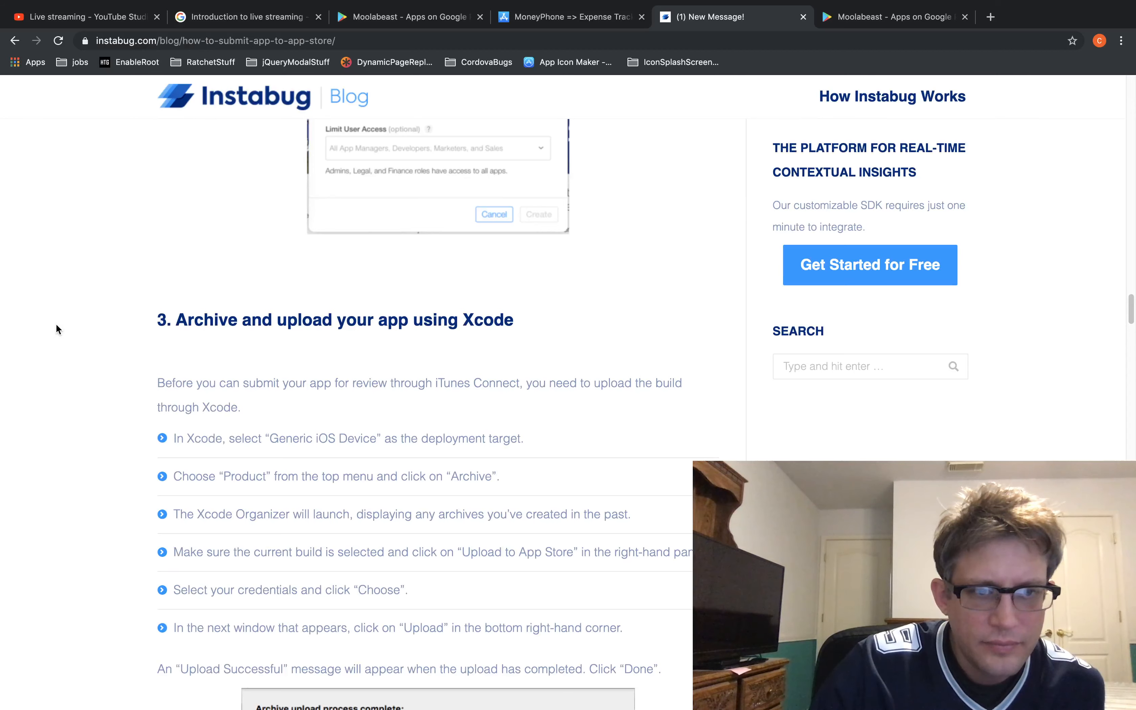
scroll(56, 325, down, 2)
scroll(57, 325, down, 3)
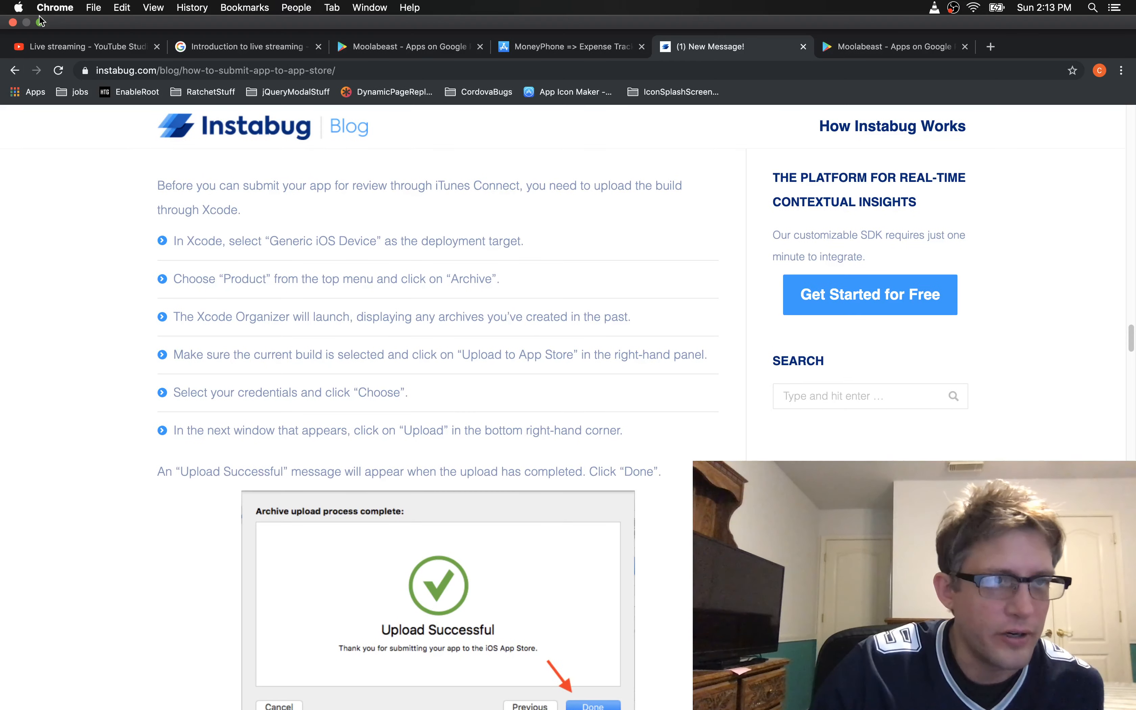
click(39, 22)
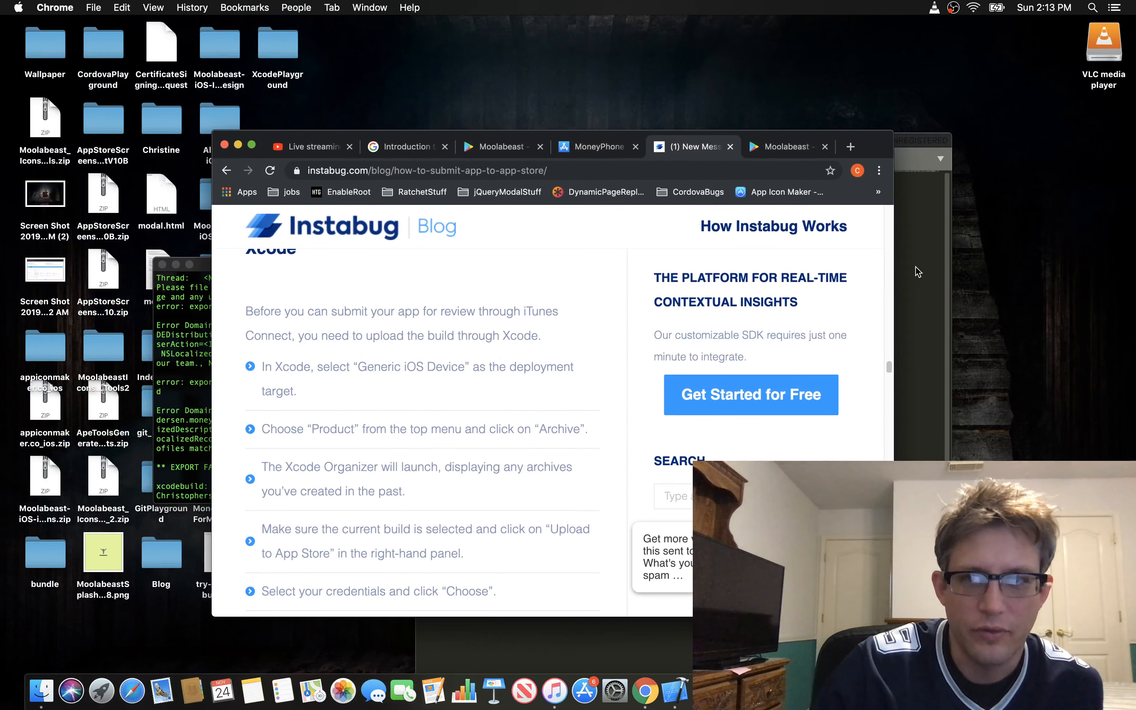
Step: Switch to Xcode and run Product > Archive to build the Moolabeast 10.0.1 archive
click(676, 689)
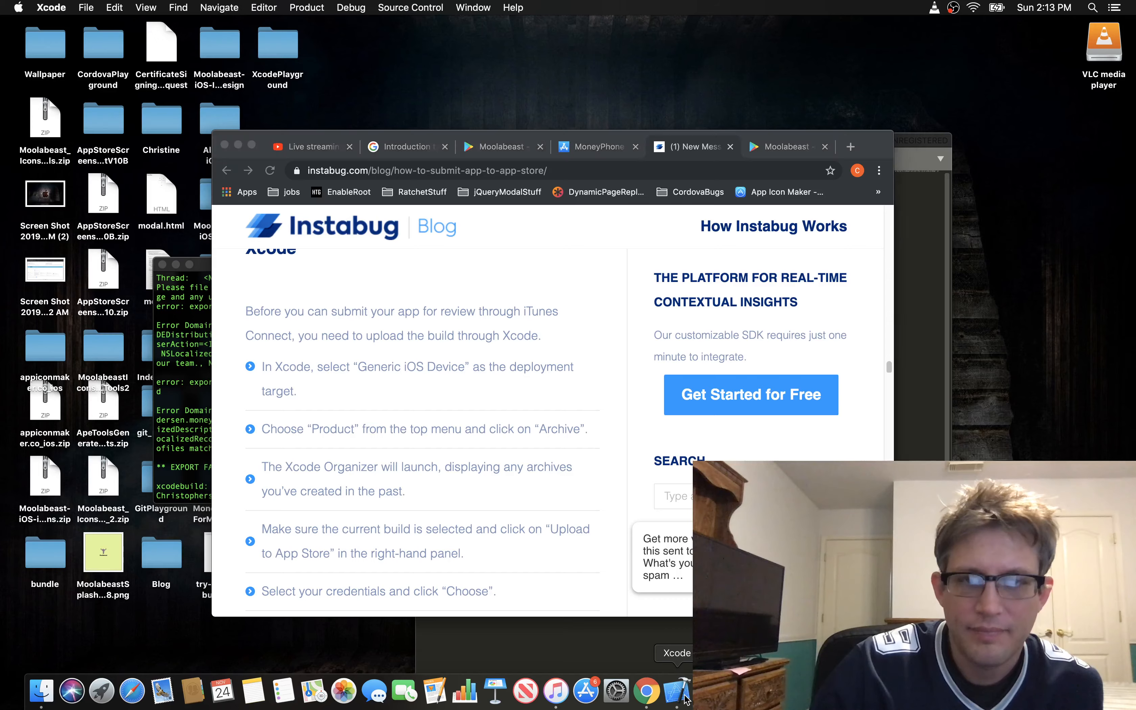
click(301, 10)
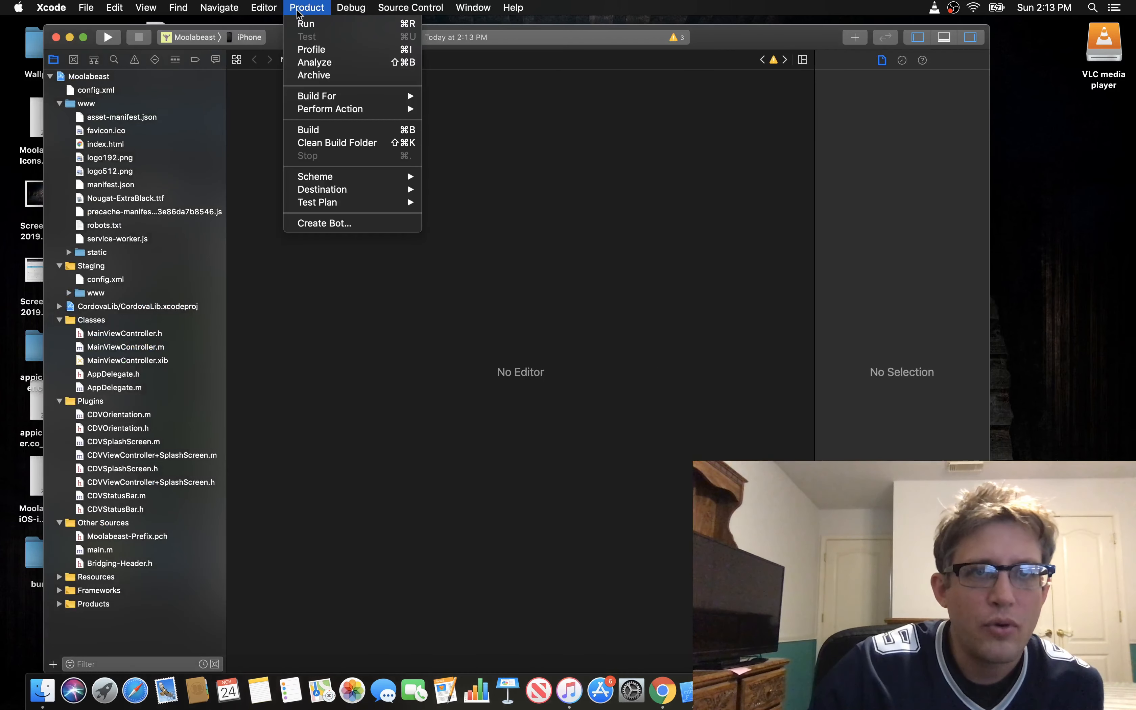
click(353, 85)
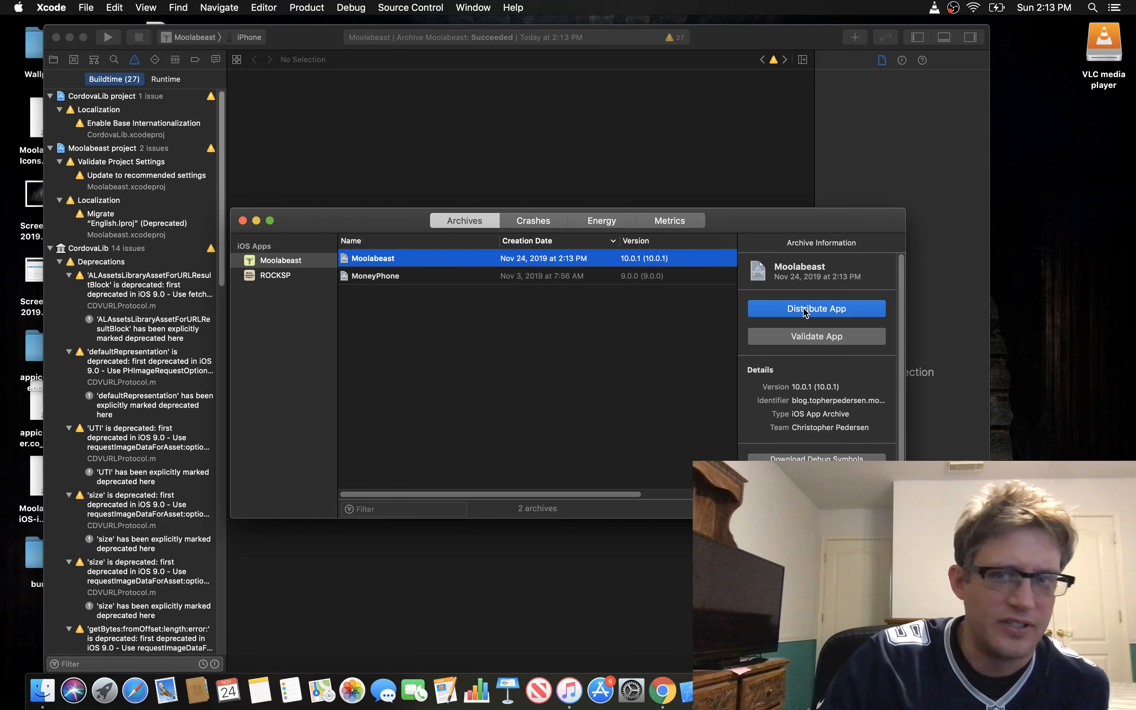
Step: Distribute the archive to App Store Connect as an Upload, keeping symbol upload enabled
click(806, 311)
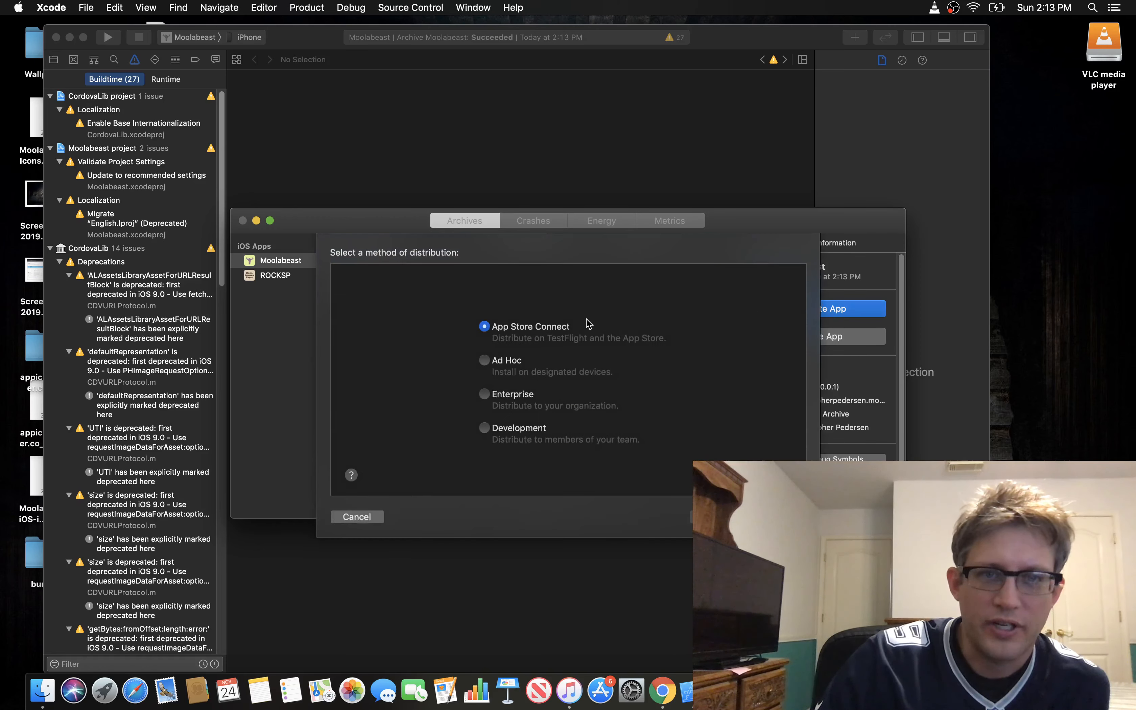
click(780, 517)
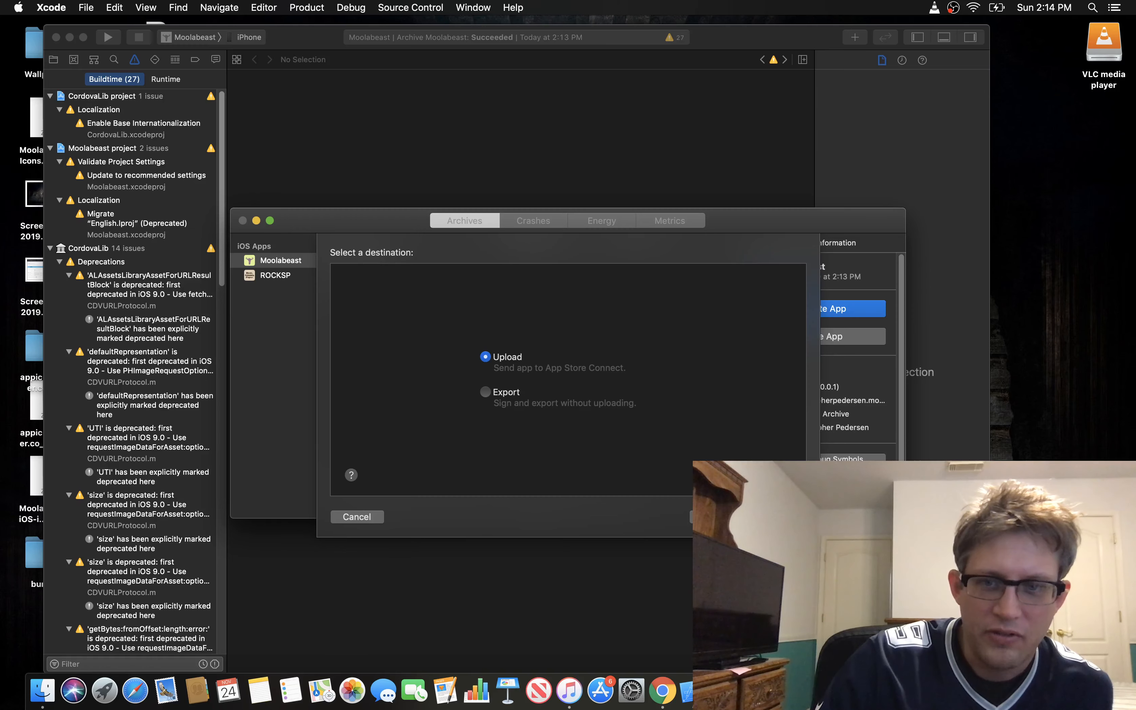
click(780, 517)
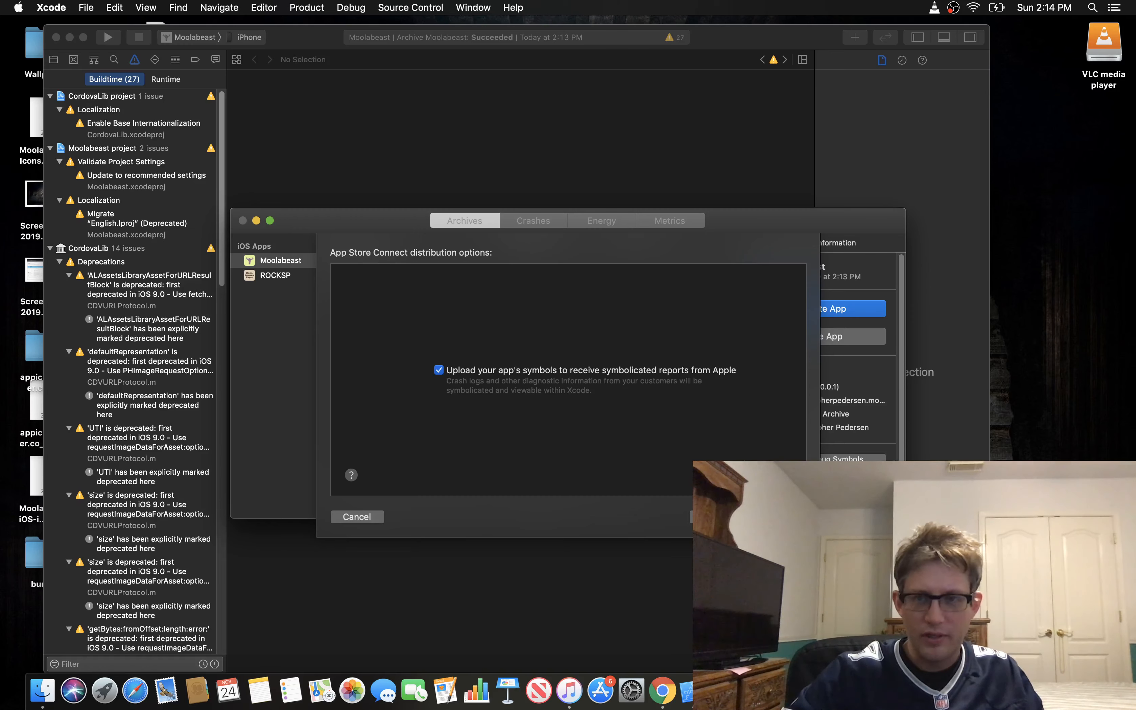
click(779, 516)
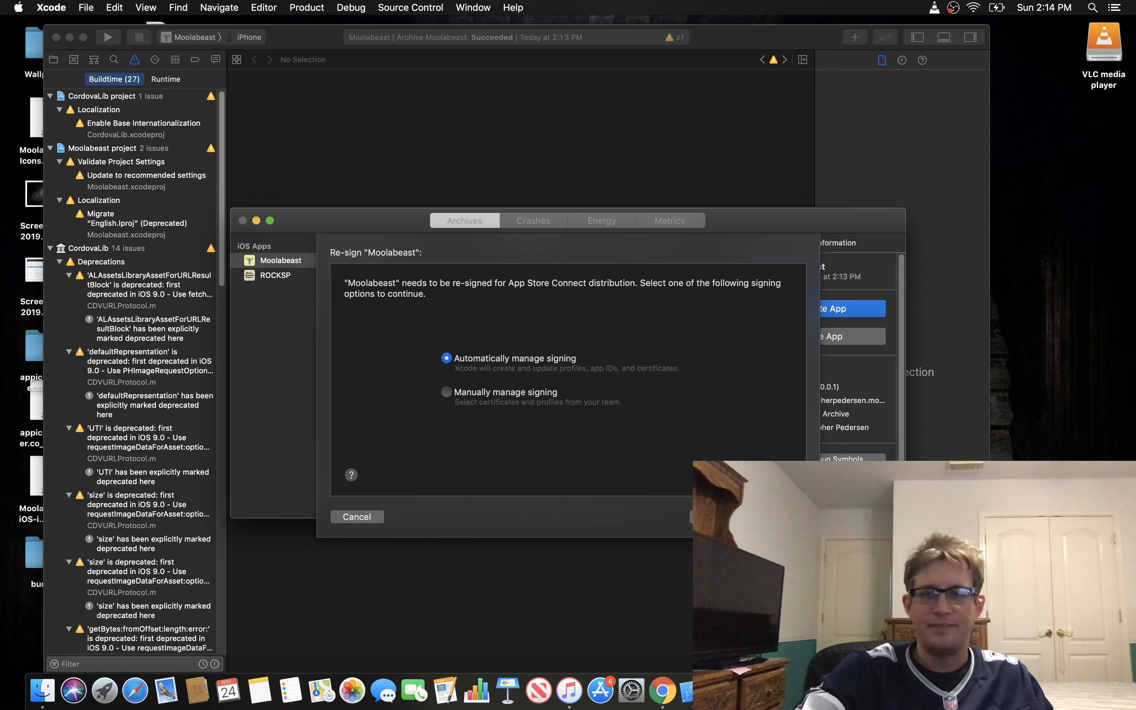
Step: Choose automatic signing, generate a new Apple Distribution certificate and begin exporting it
click(779, 517)
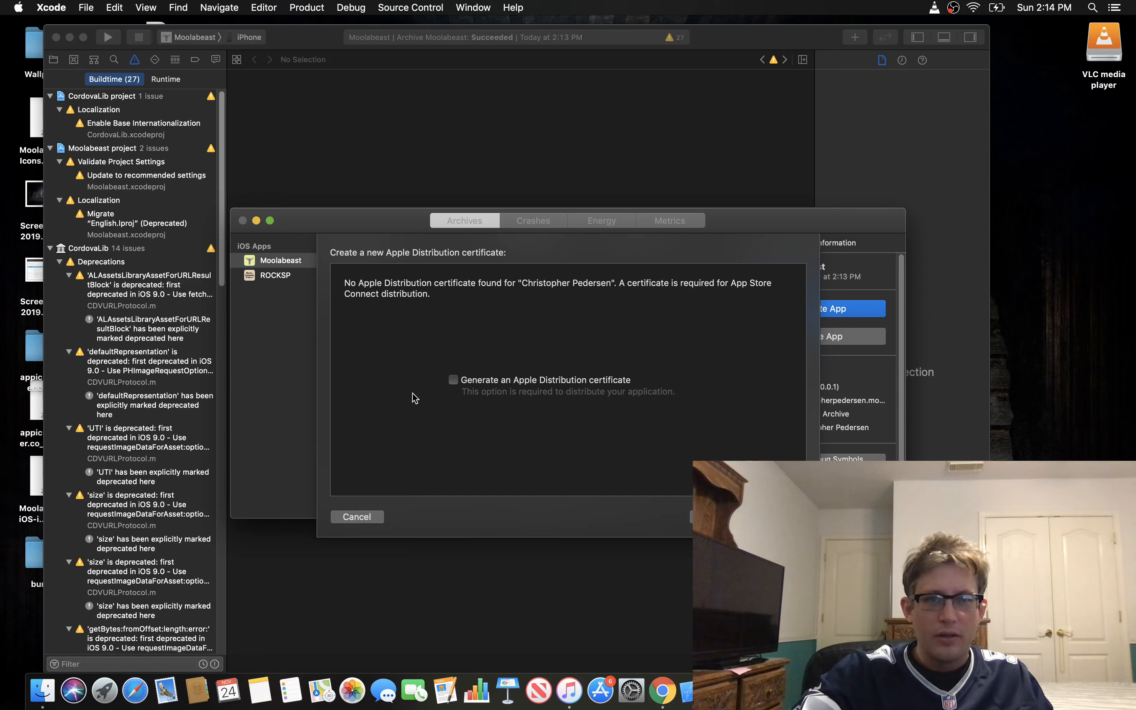
click(779, 517)
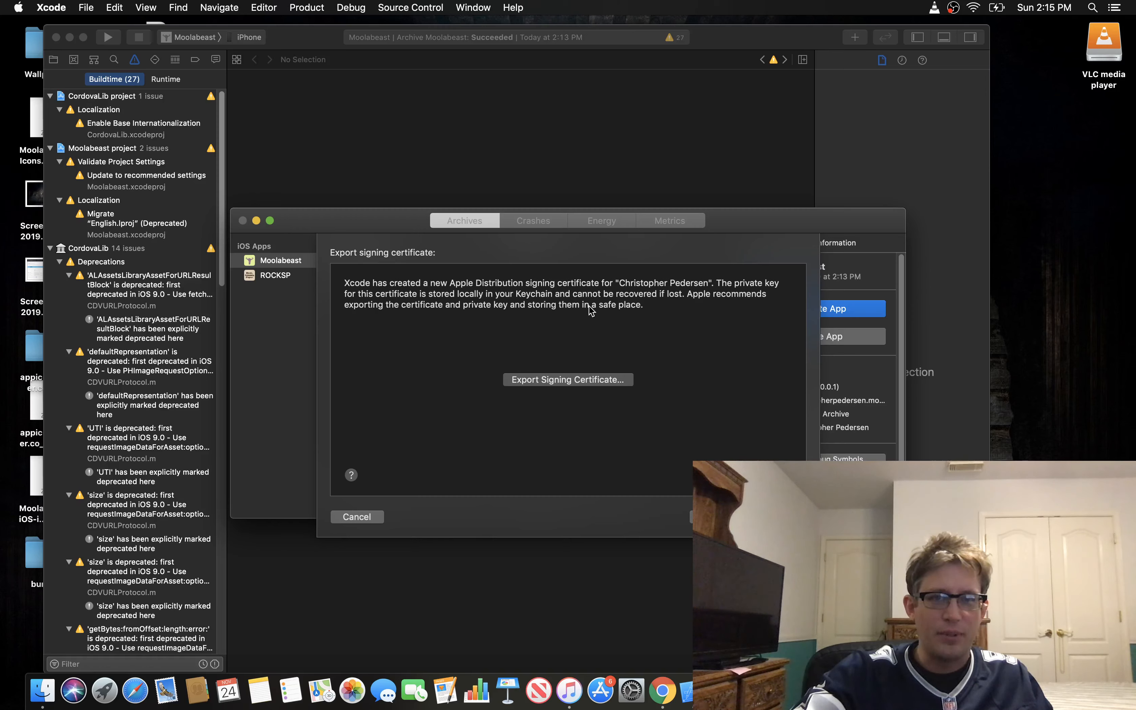
click(572, 383)
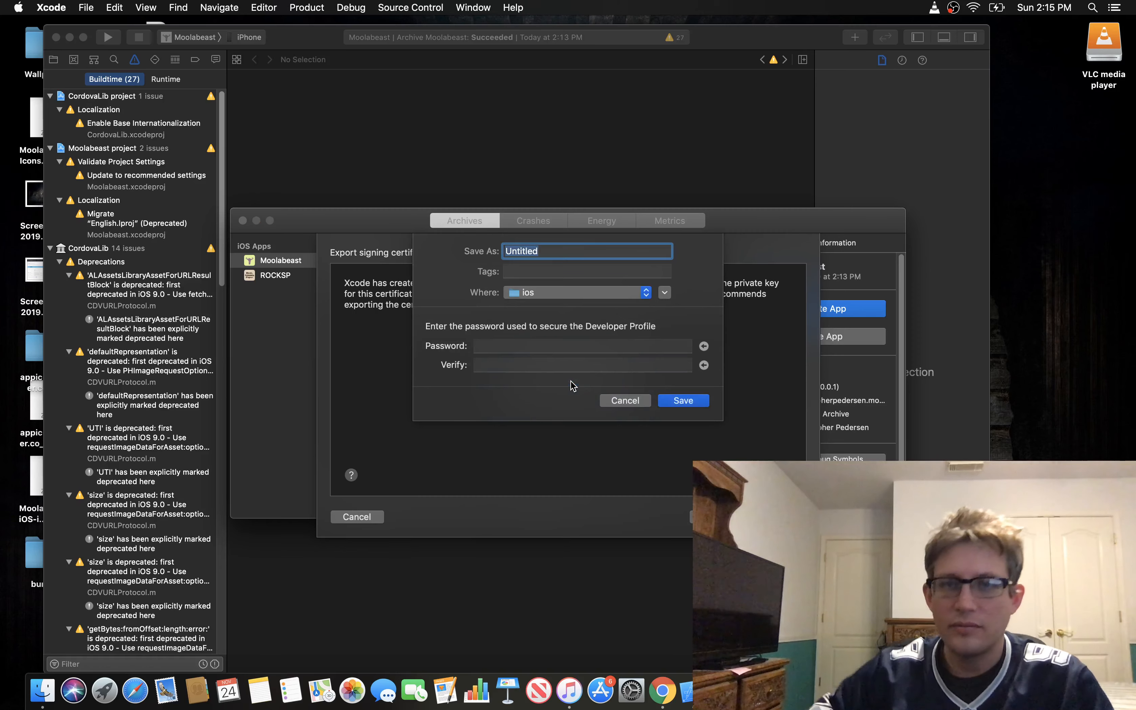
Step: In the export save panel, create a Desktop folder named AppStoreSigningCertsKeysEtc
click(569, 350)
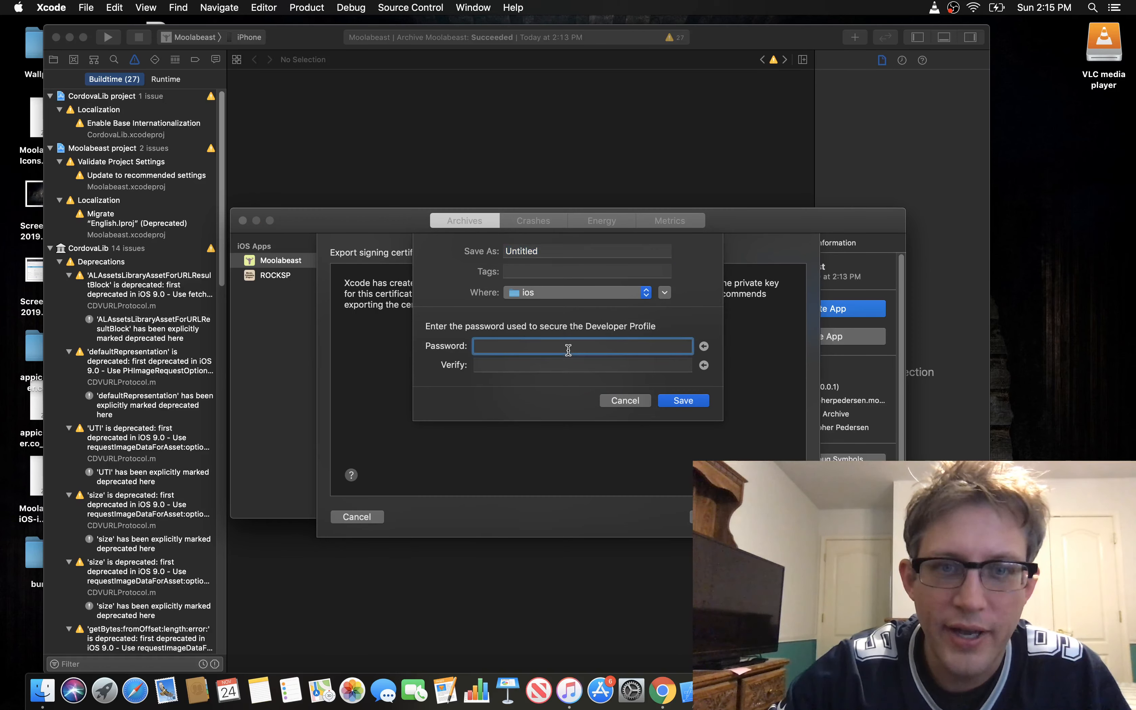
text(•••••)
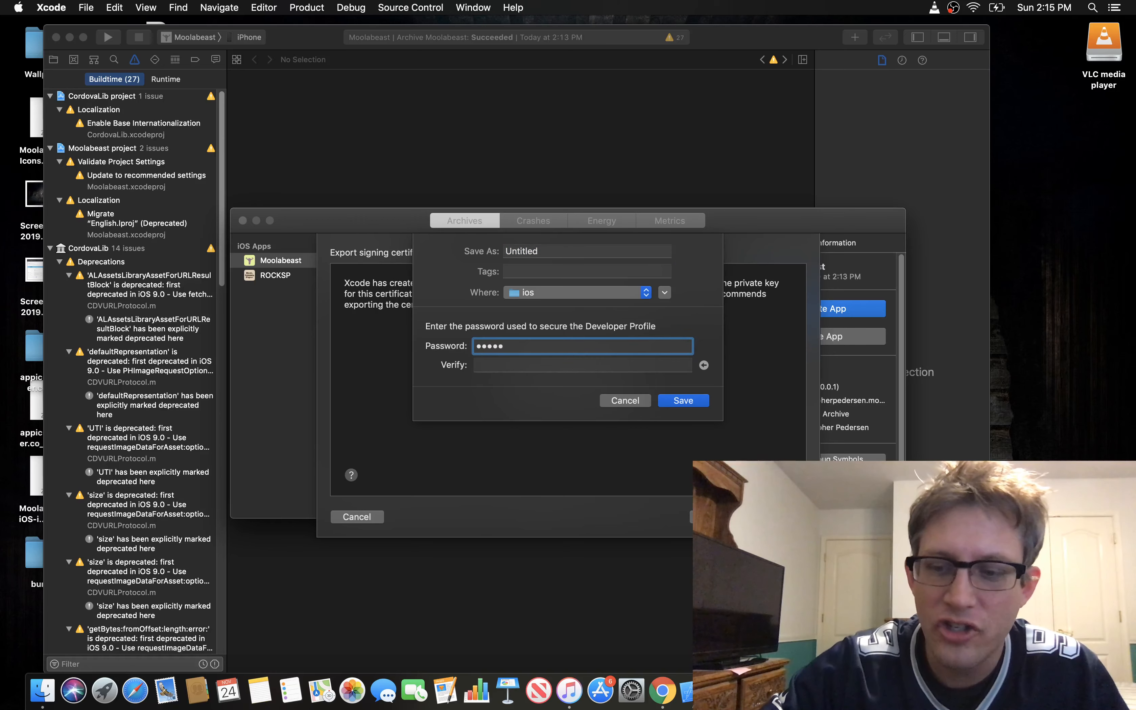
key(BackSpace)
key(BackSpace)
key(BackSpace)
key(BackSpace)
key(BackSpace)
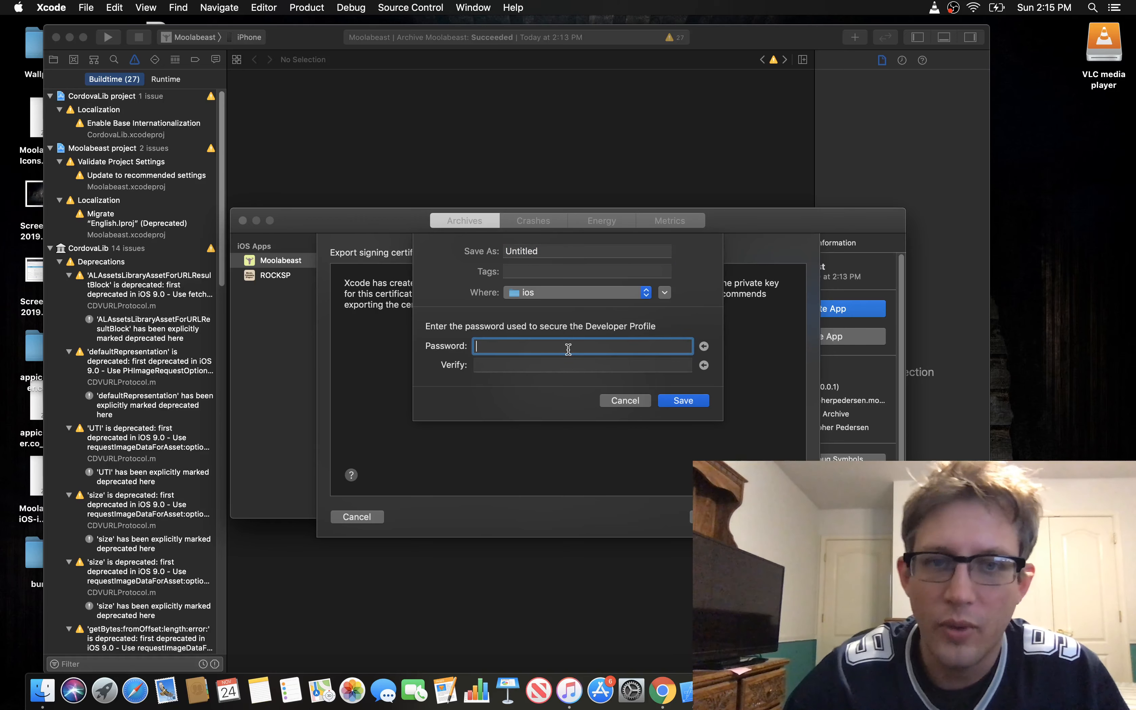
click(666, 293)
click(339, 359)
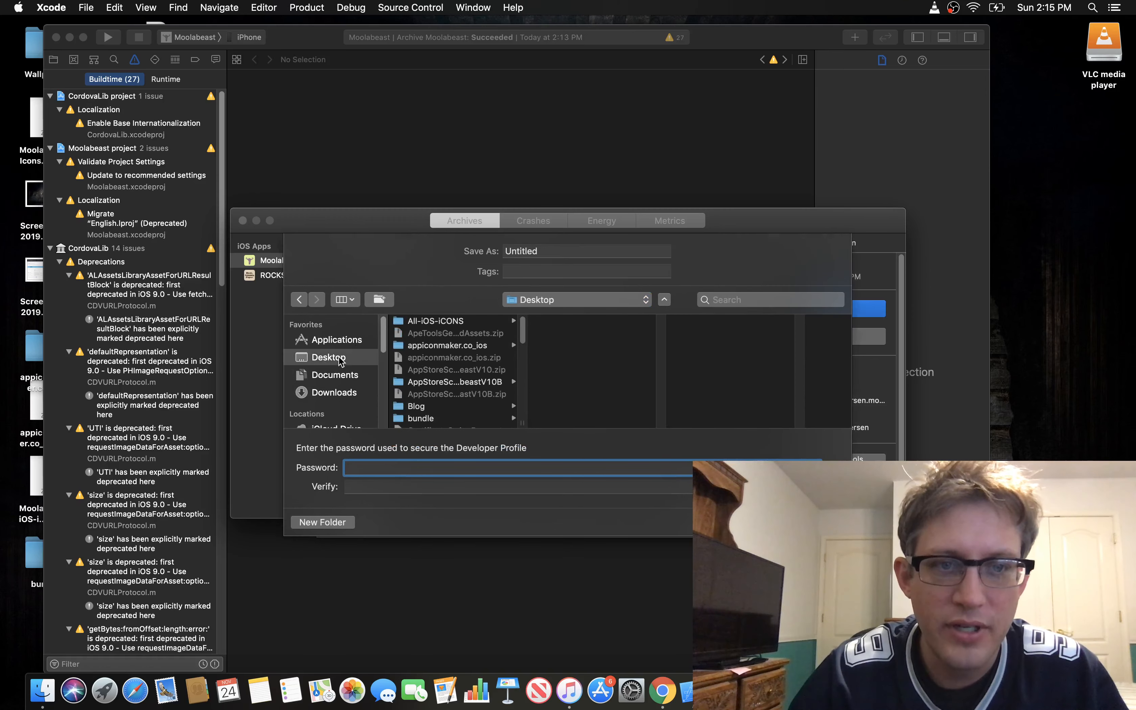
click(324, 523)
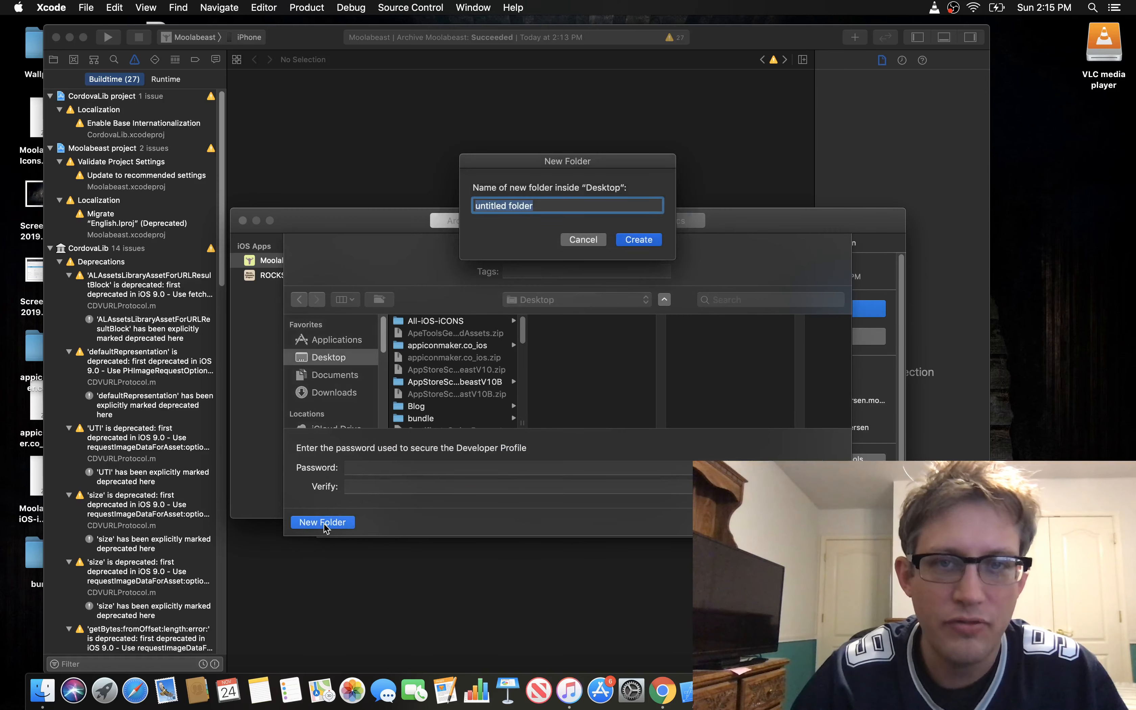
text(AppS)
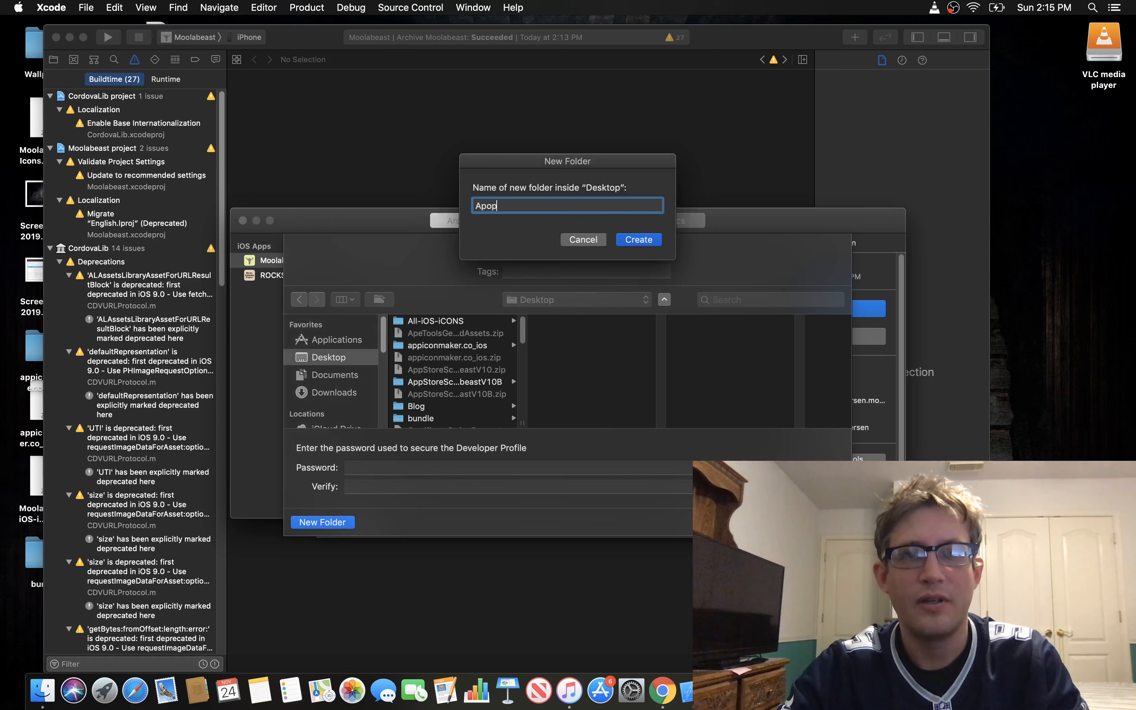
text(tore)
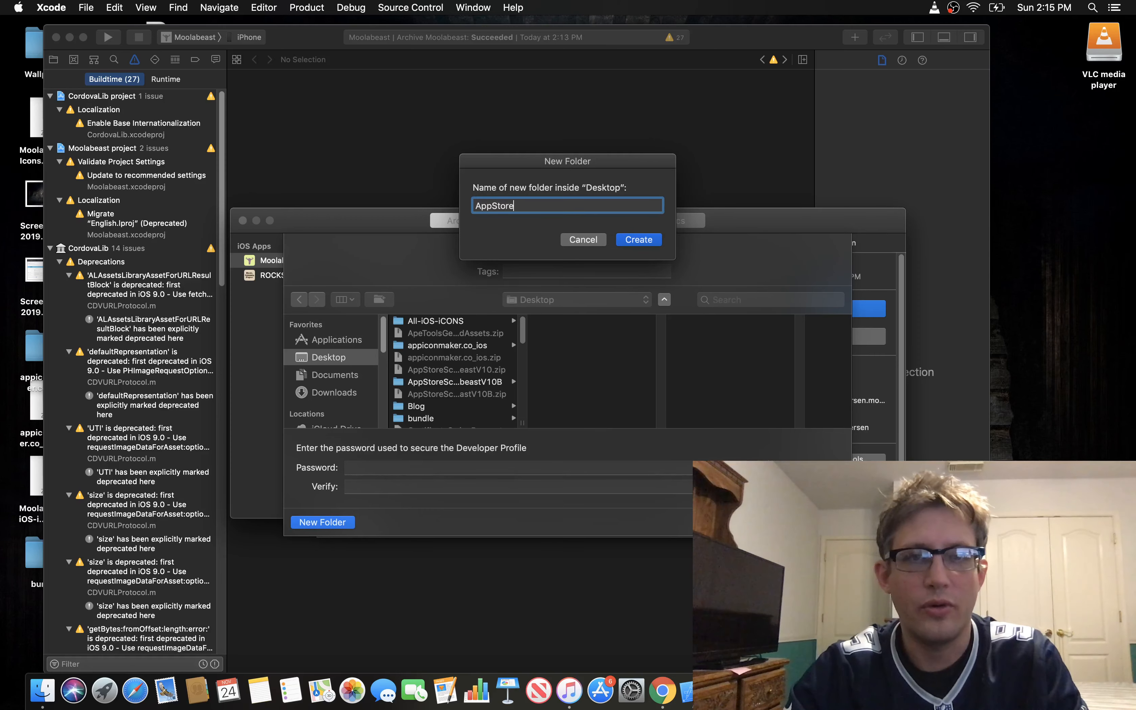
text(Signing)
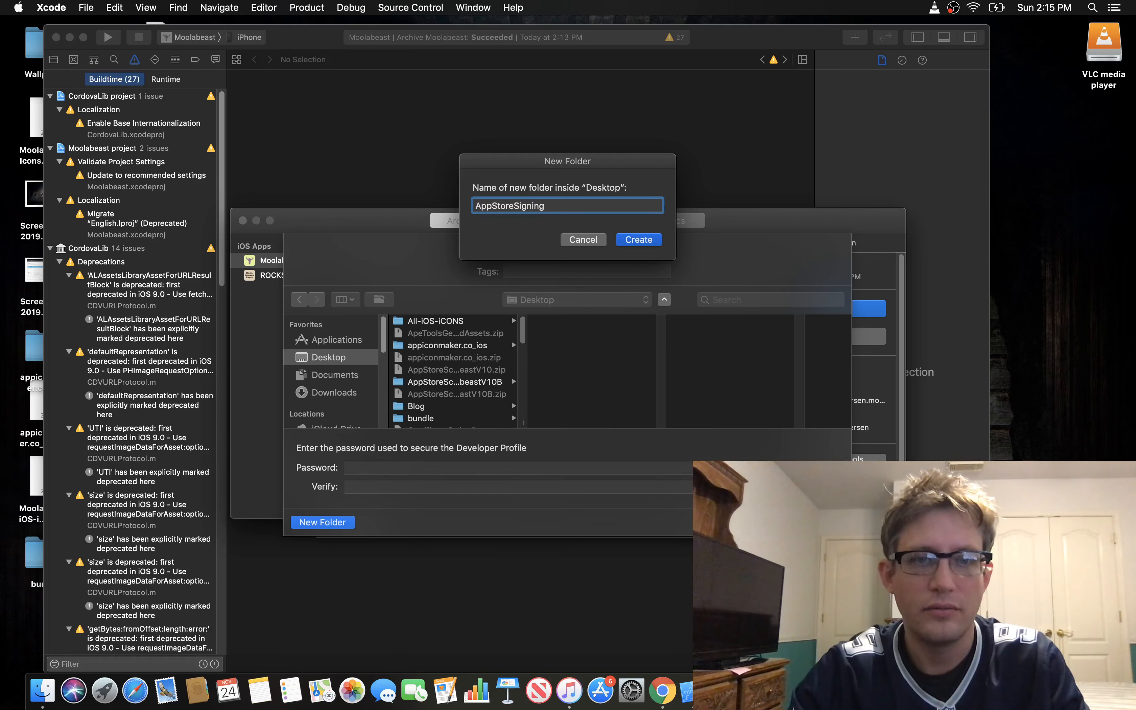
text(Cert)
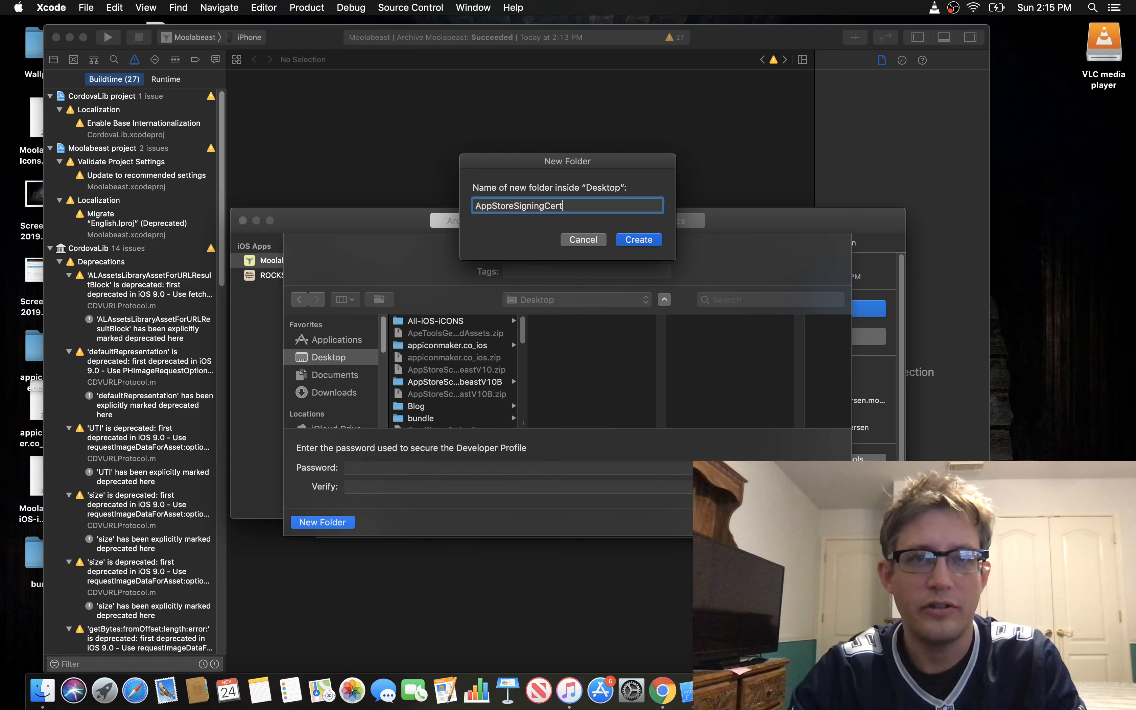
text(sKeysEtc)
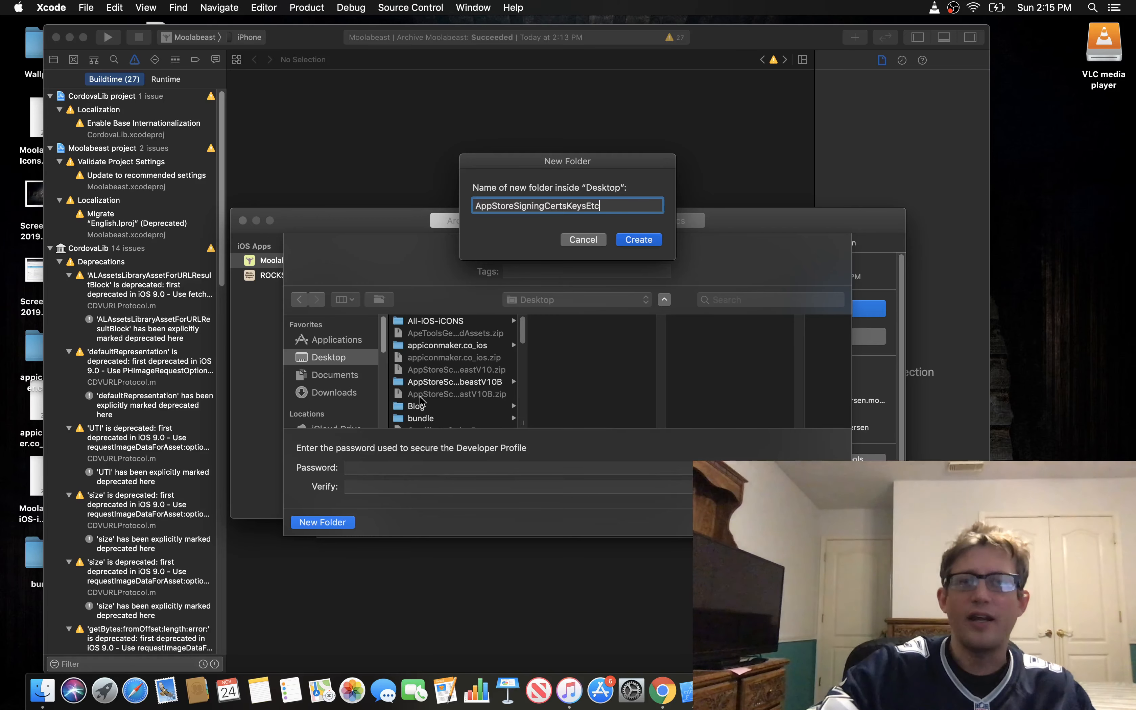
Step: Create the folder and save the certificate as Untitled.p12 protected by a verified password
click(651, 244)
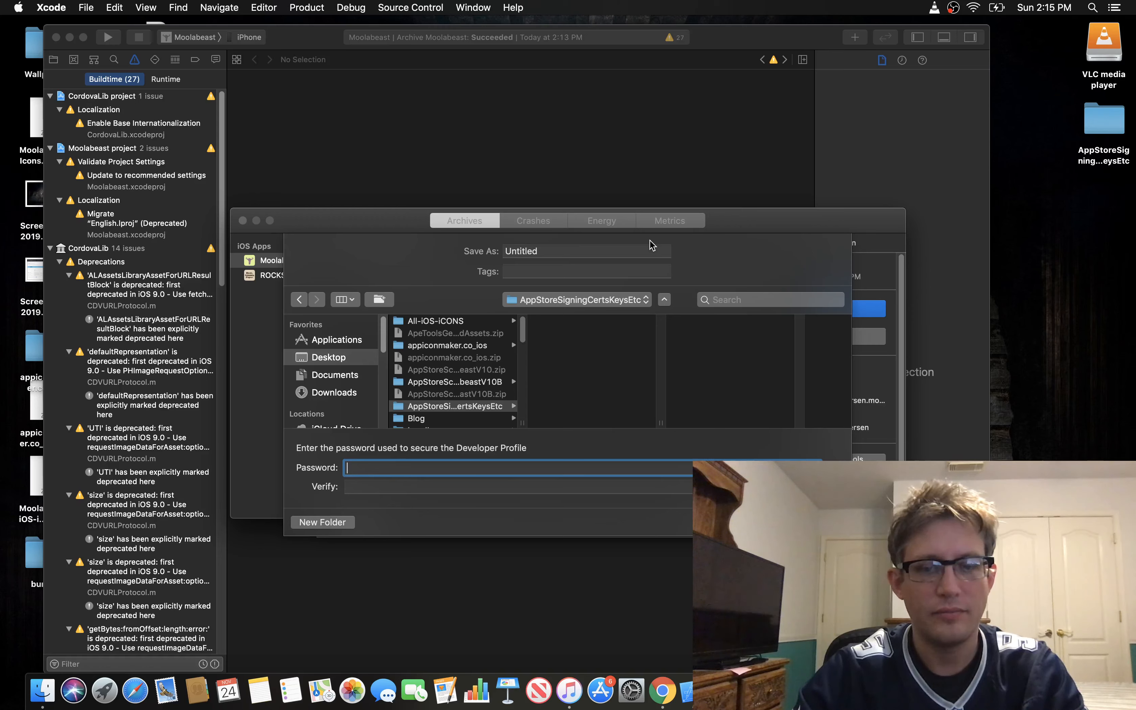
text(•••••••)
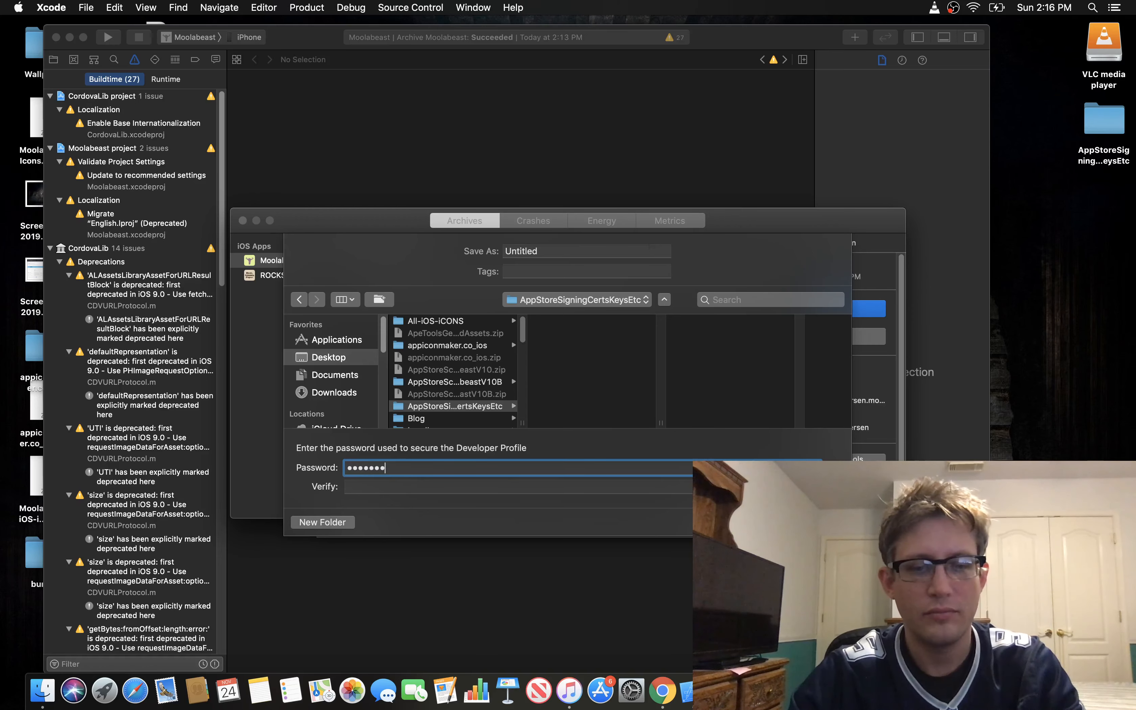
text(••••••)
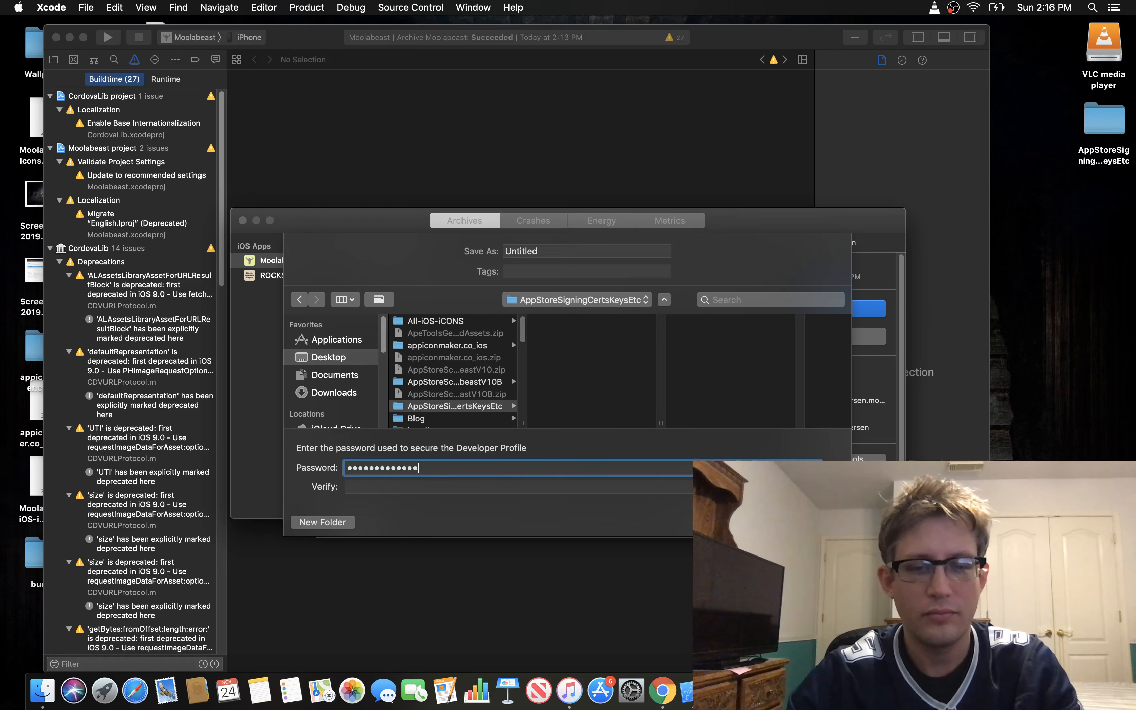
text(•••••••••)
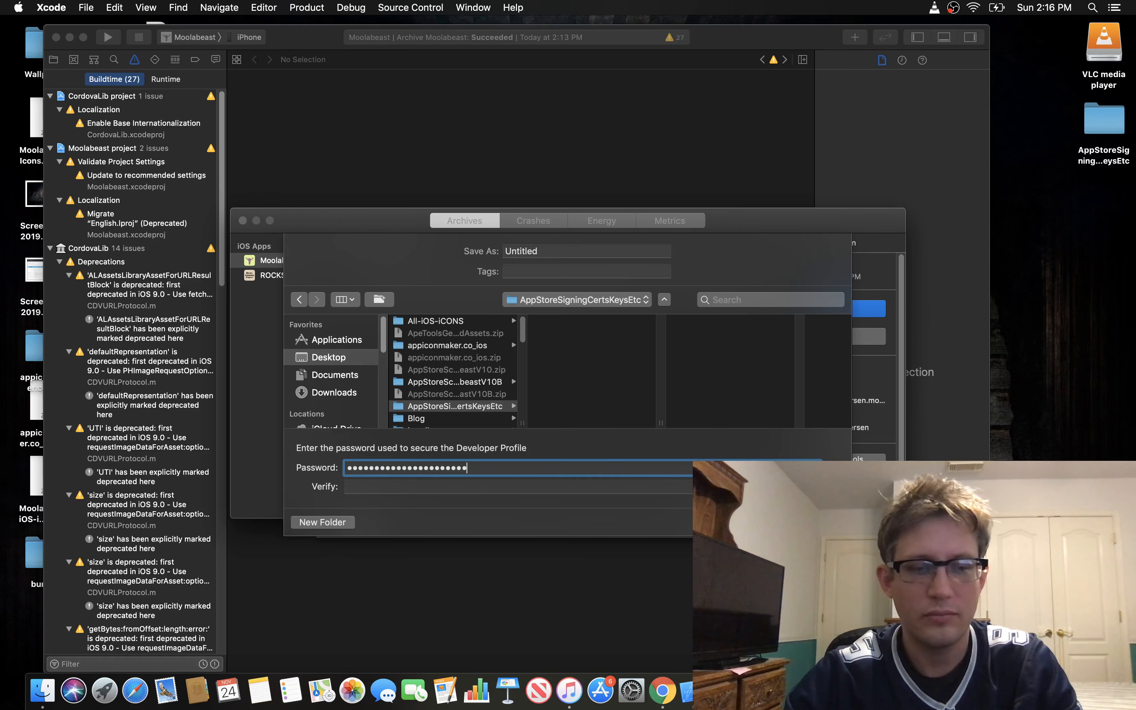
text(••••)
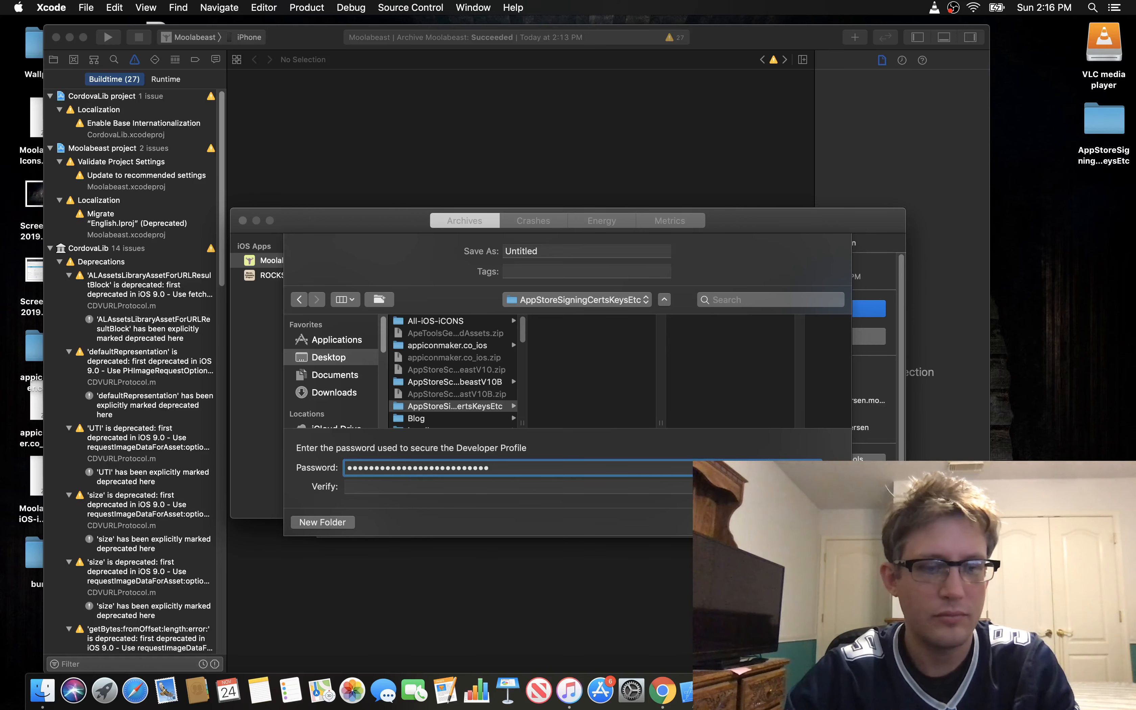
key(Tab)
text(••••)
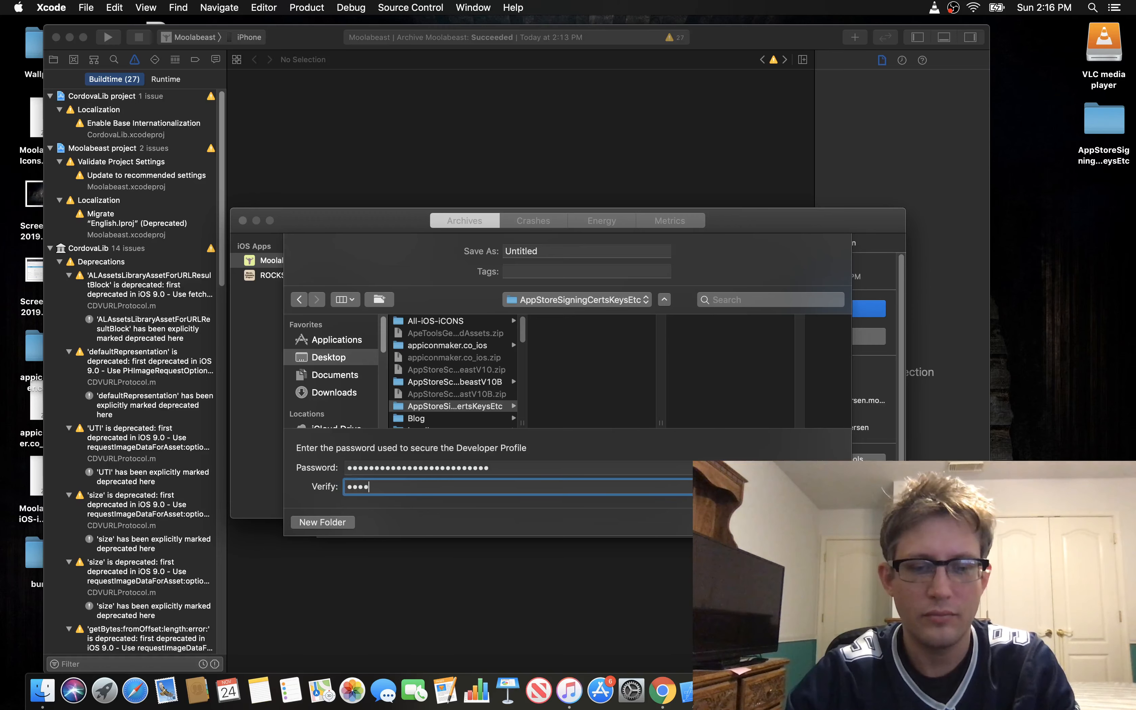
text(•••••••)
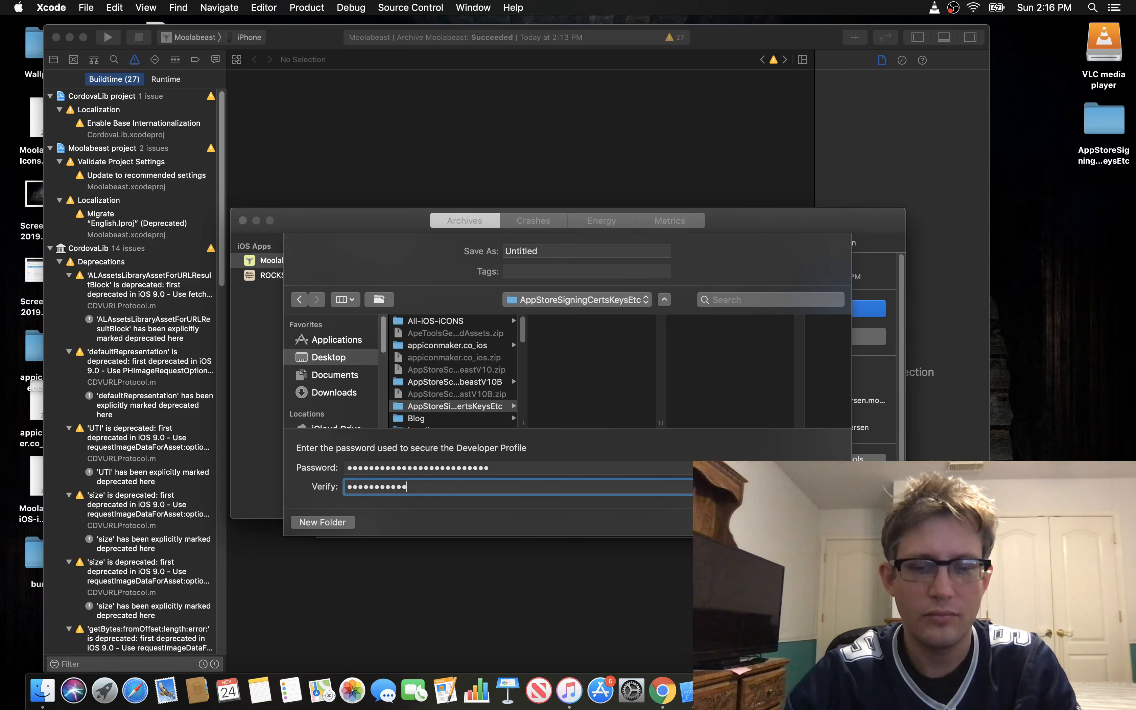
text(•••••••••)
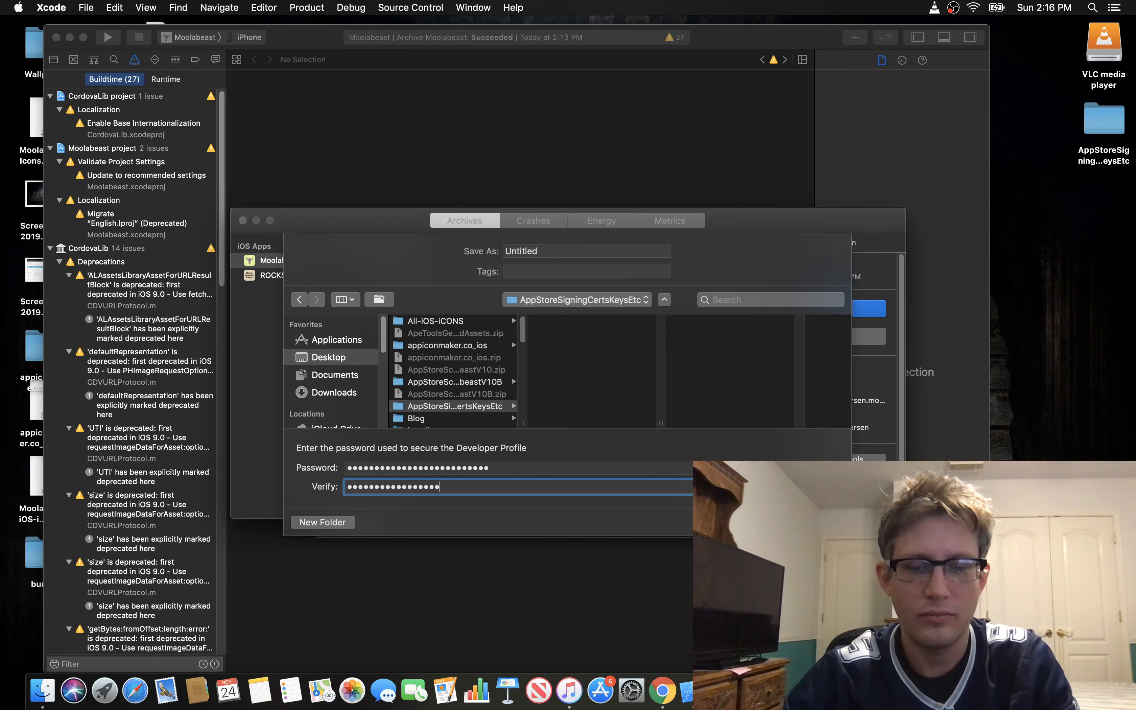
text(••••••)
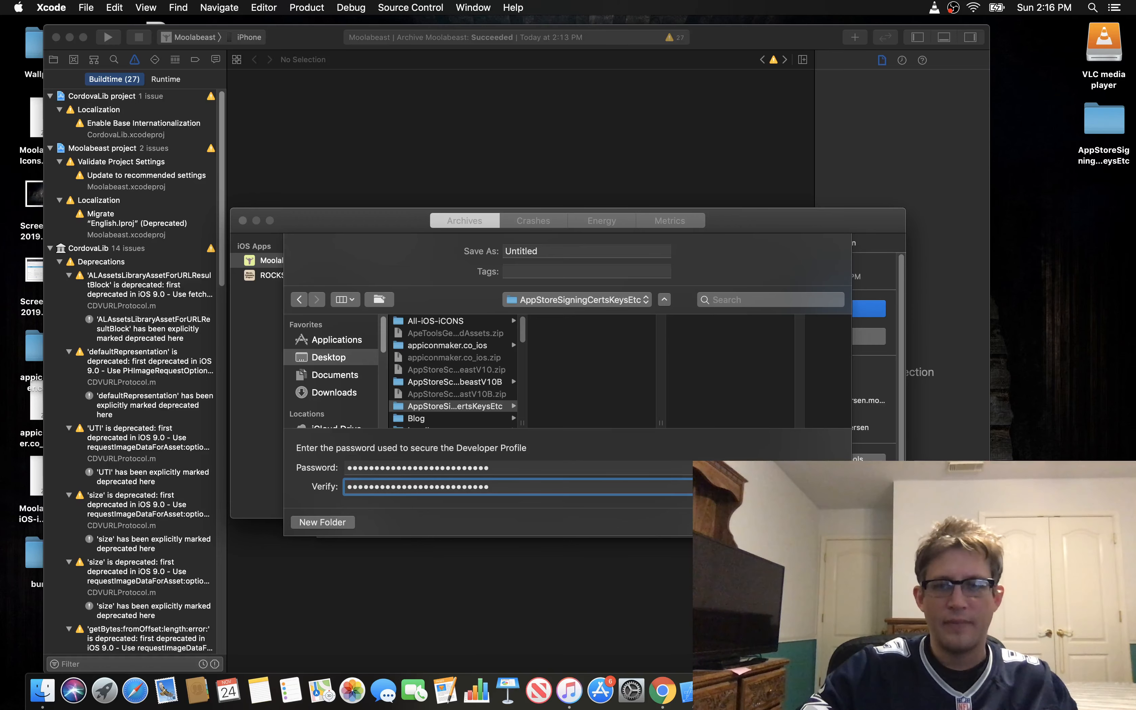
key(Return)
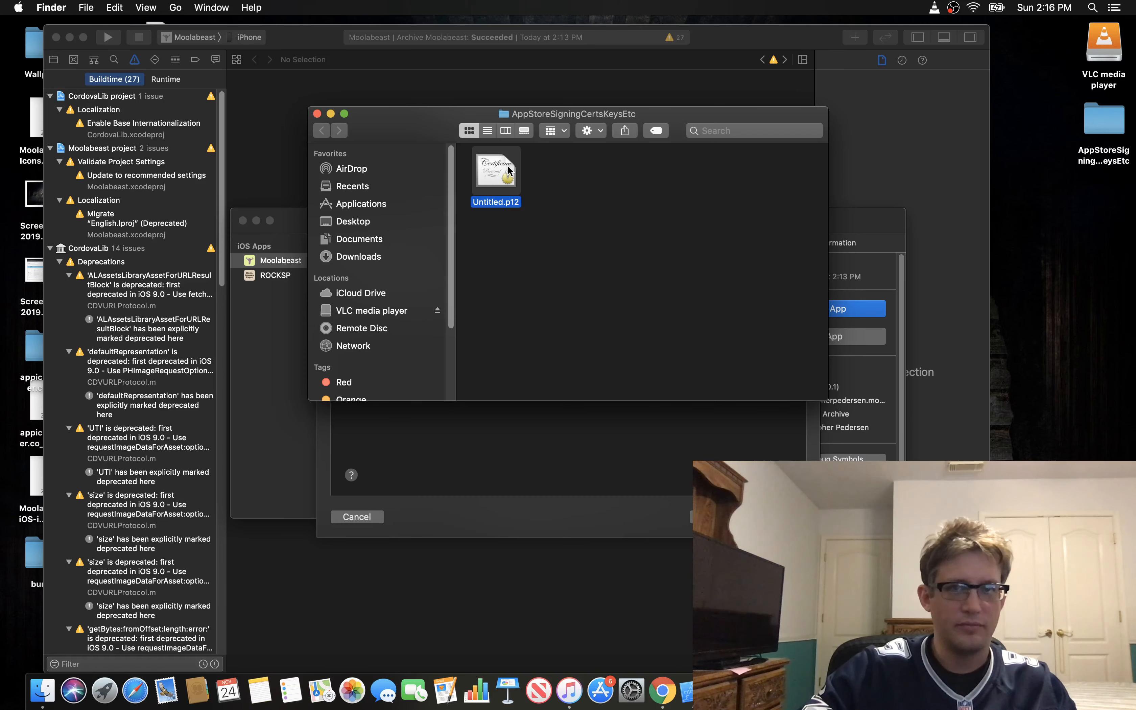
Step: Close the Finder window and continue past the certificate export step in Xcode
click(318, 114)
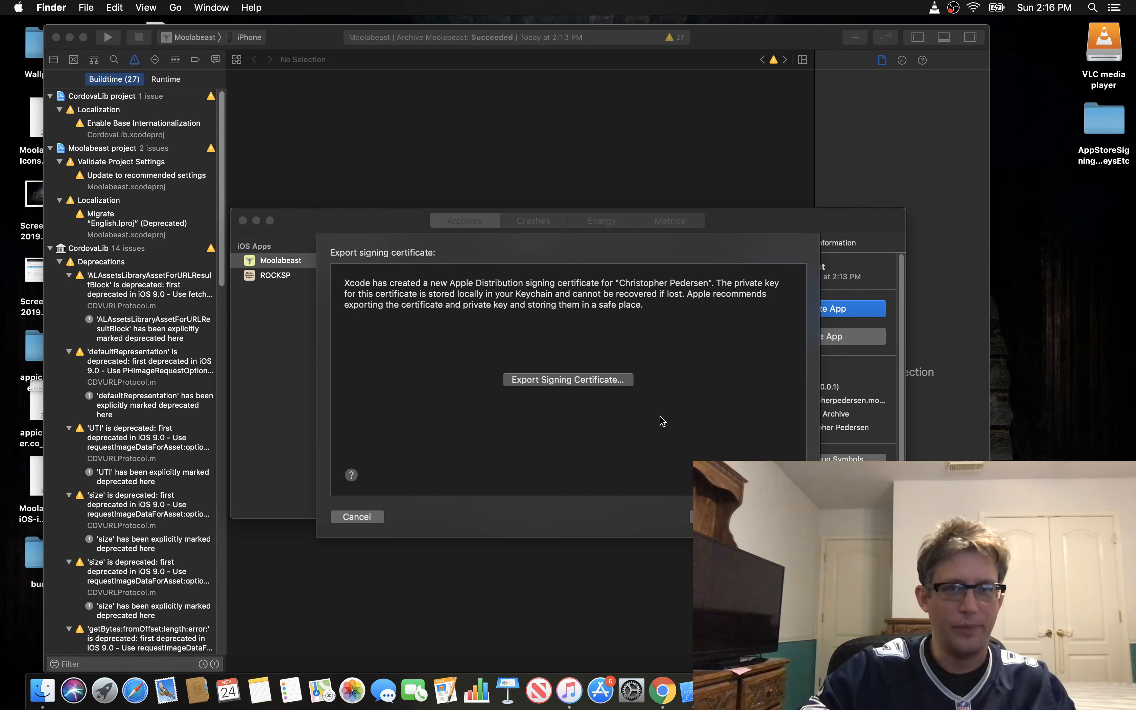
click(735, 462)
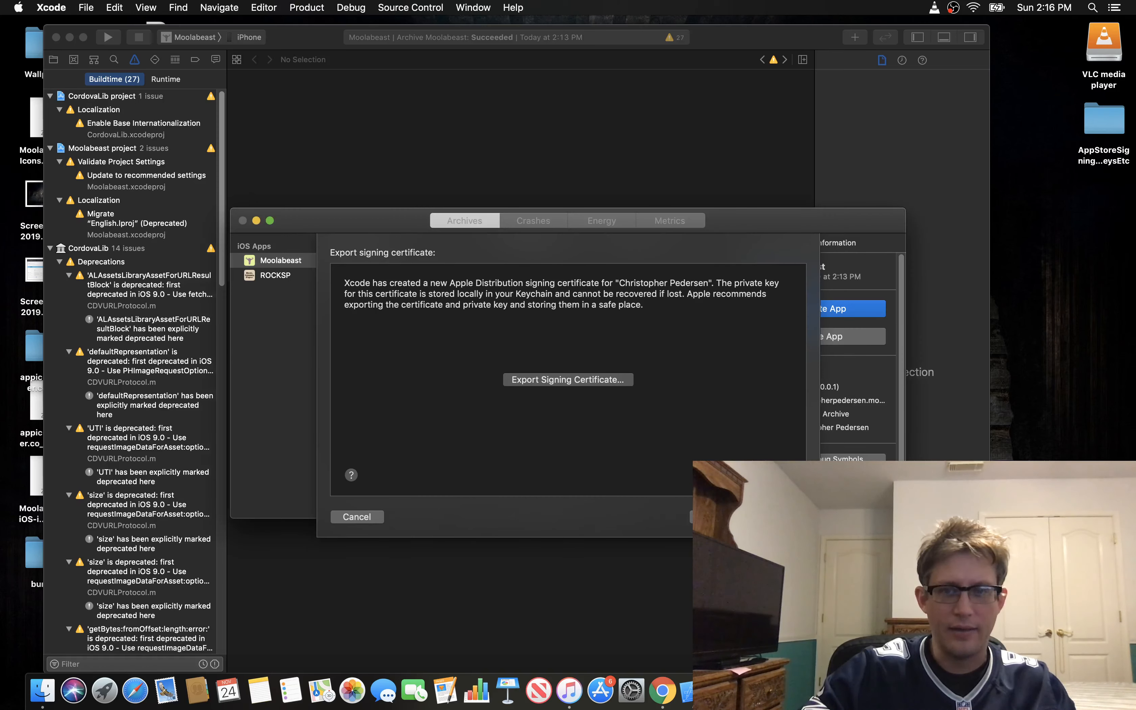
click(780, 517)
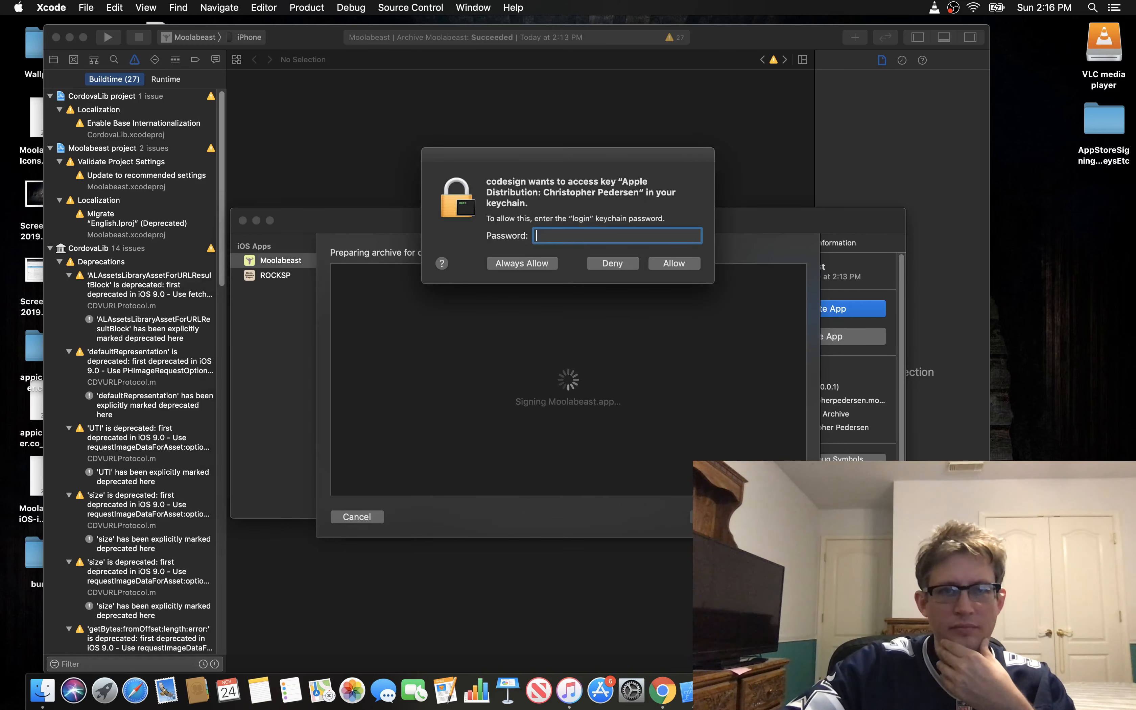
Step: Enter the login keychain password for codesign and always allow use of the distribution key
text(••••••)
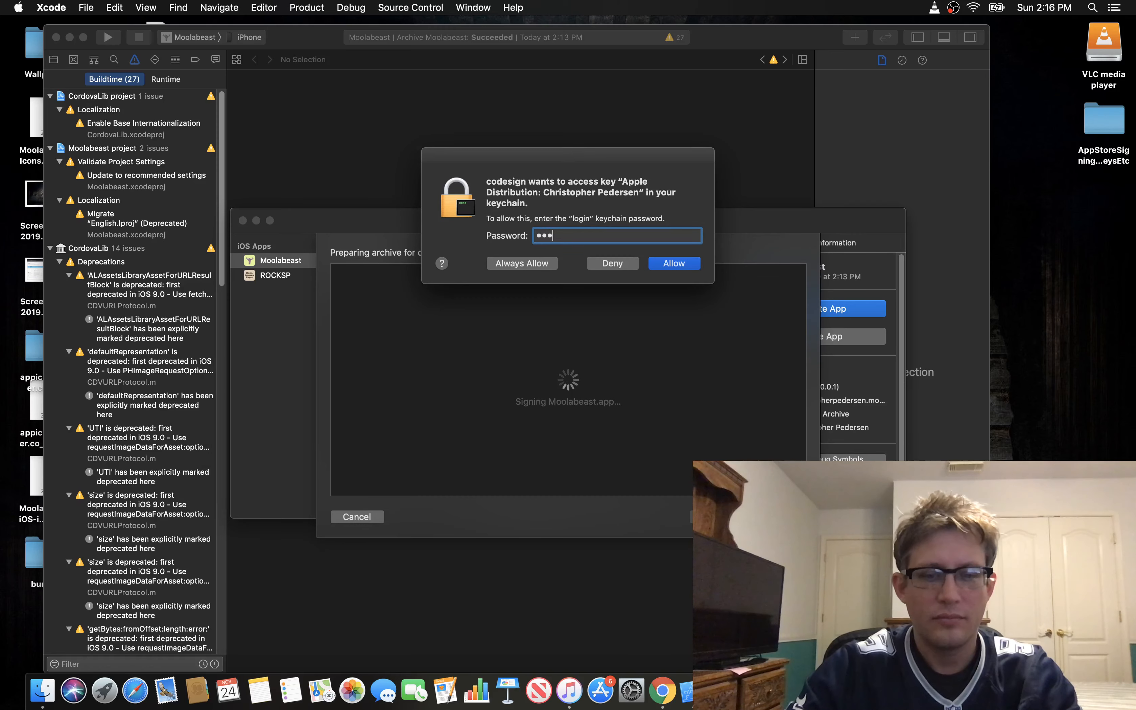
text(••••)
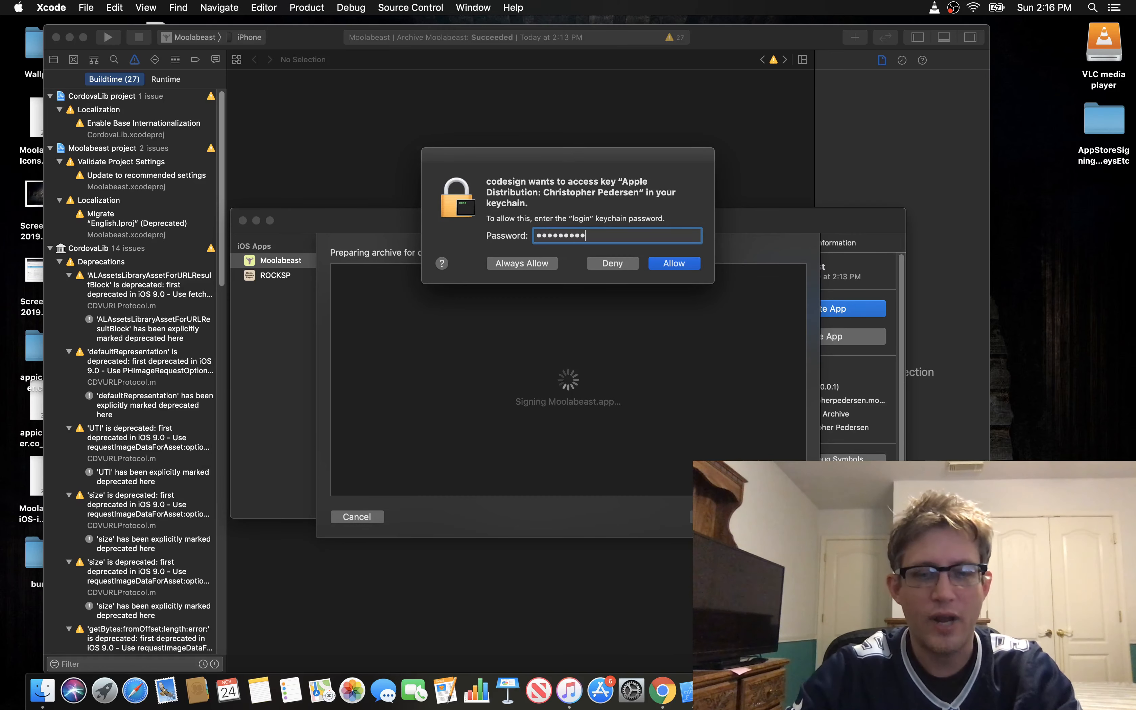
key(Return)
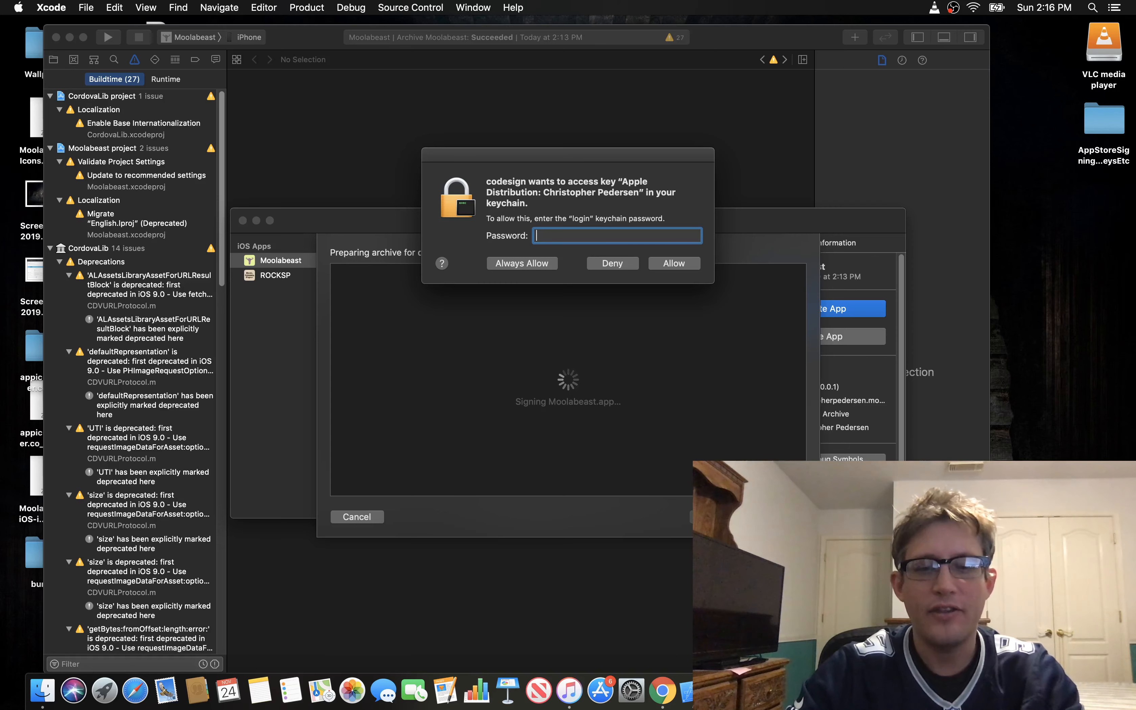
text(••••••••)
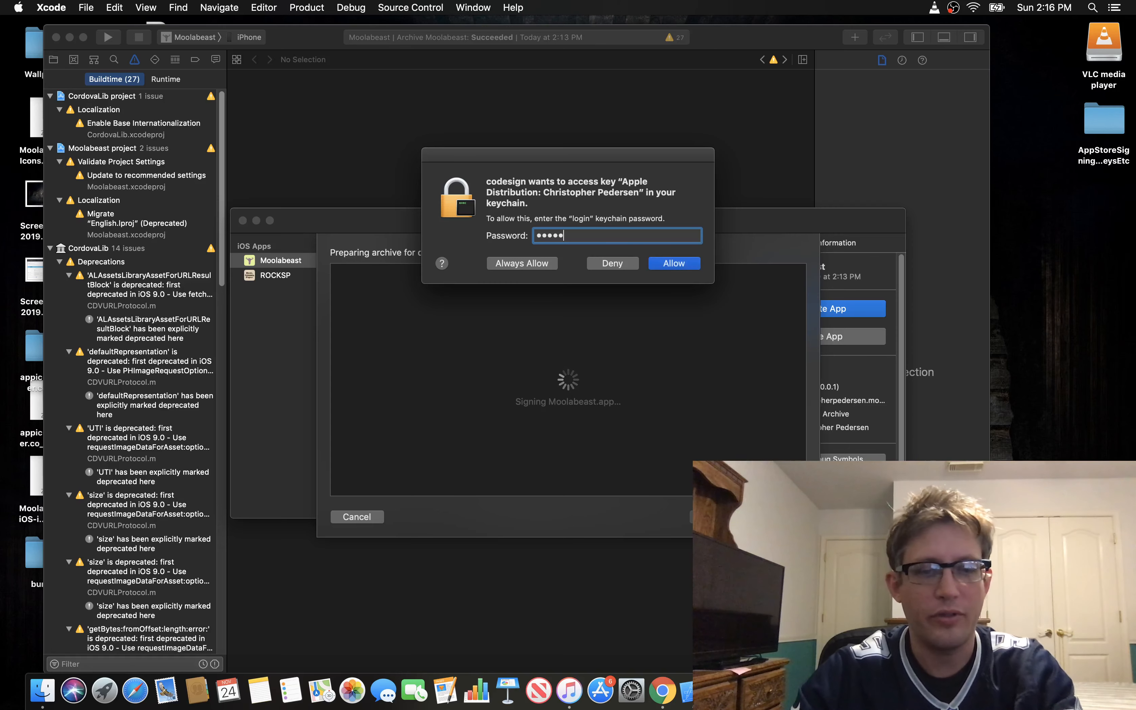
text(••)
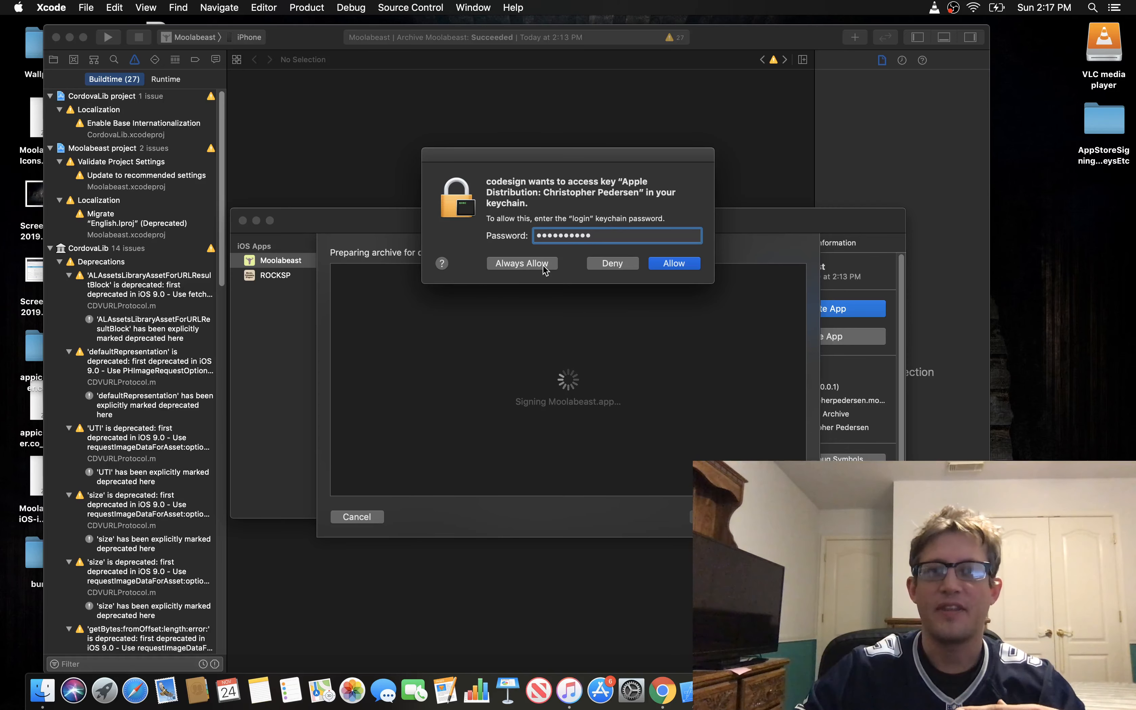
click(542, 265)
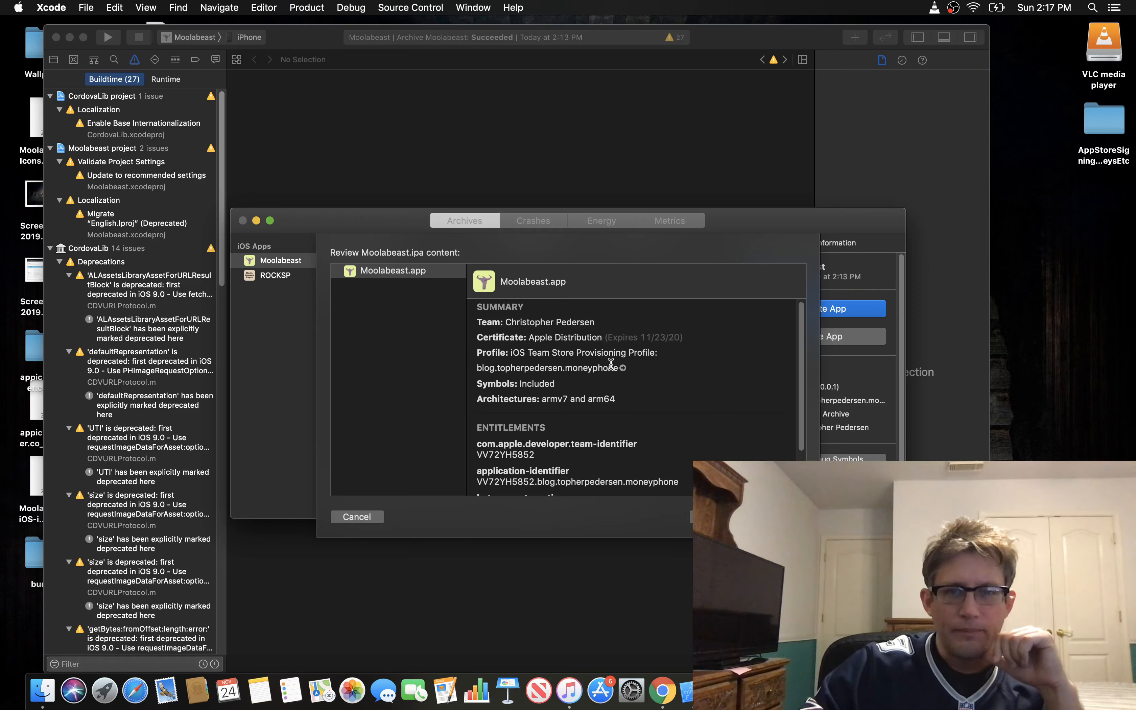
Step: Review the Moolabeast.ipa signing summary and upload it to App Store Connect
scroll(611, 364, down, 1)
scroll(611, 364, down, 3)
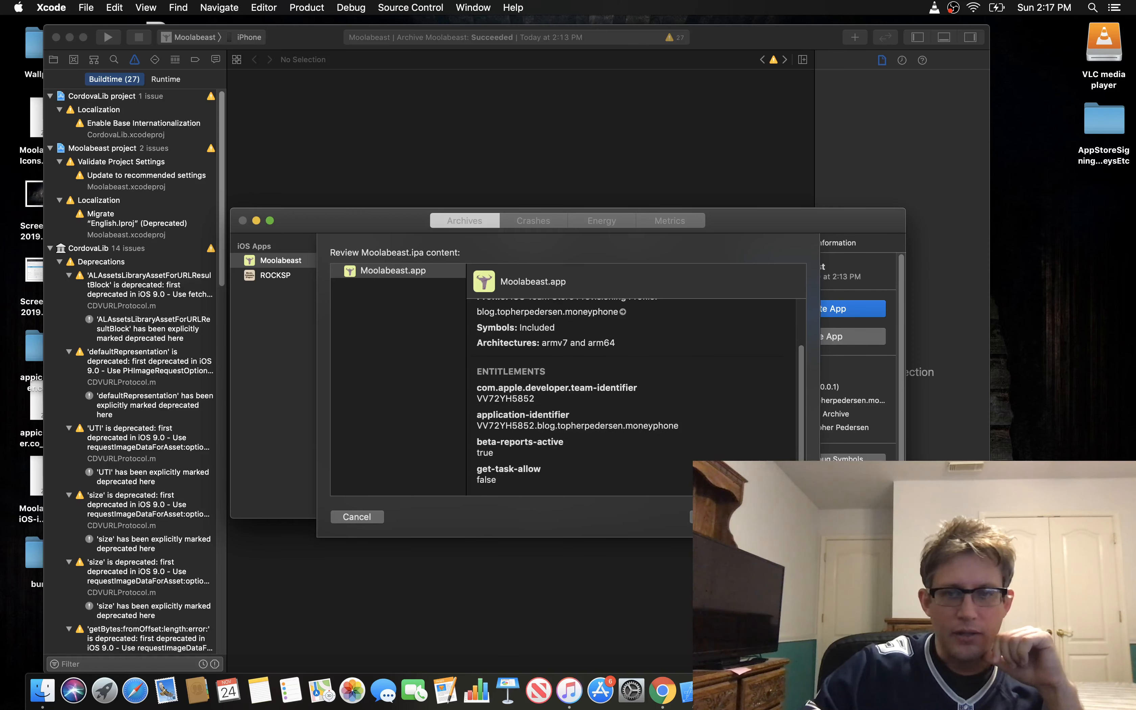
click(782, 517)
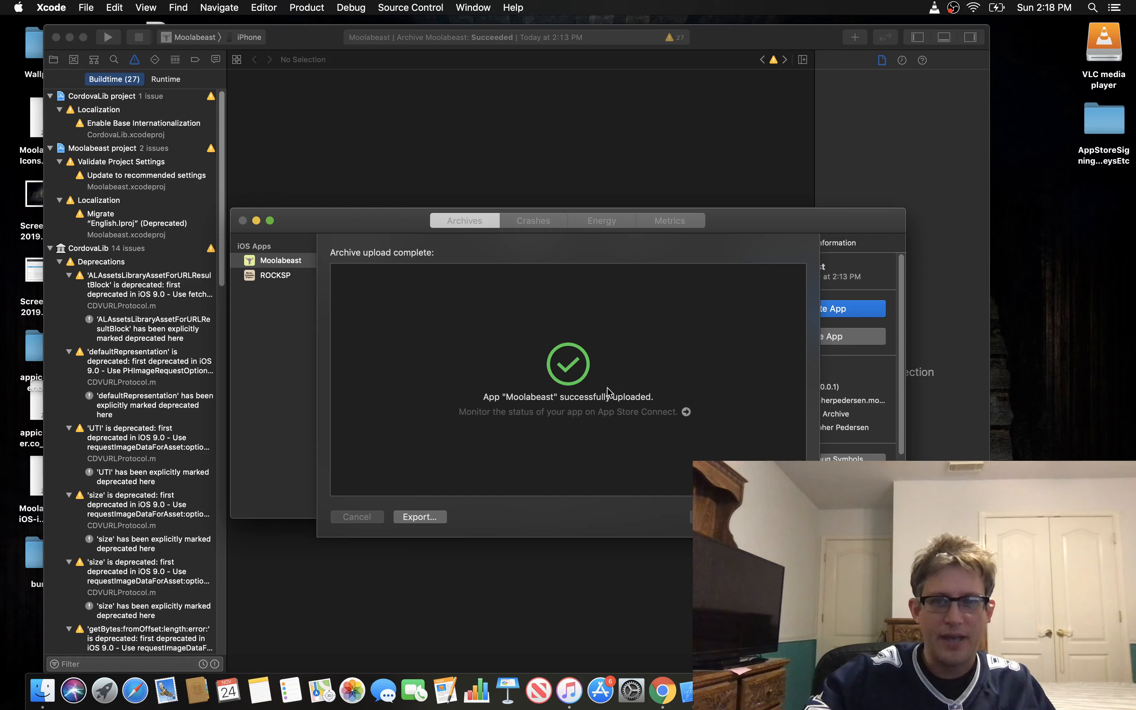
Step: Dismiss the Archive upload complete sheet with Done
click(779, 517)
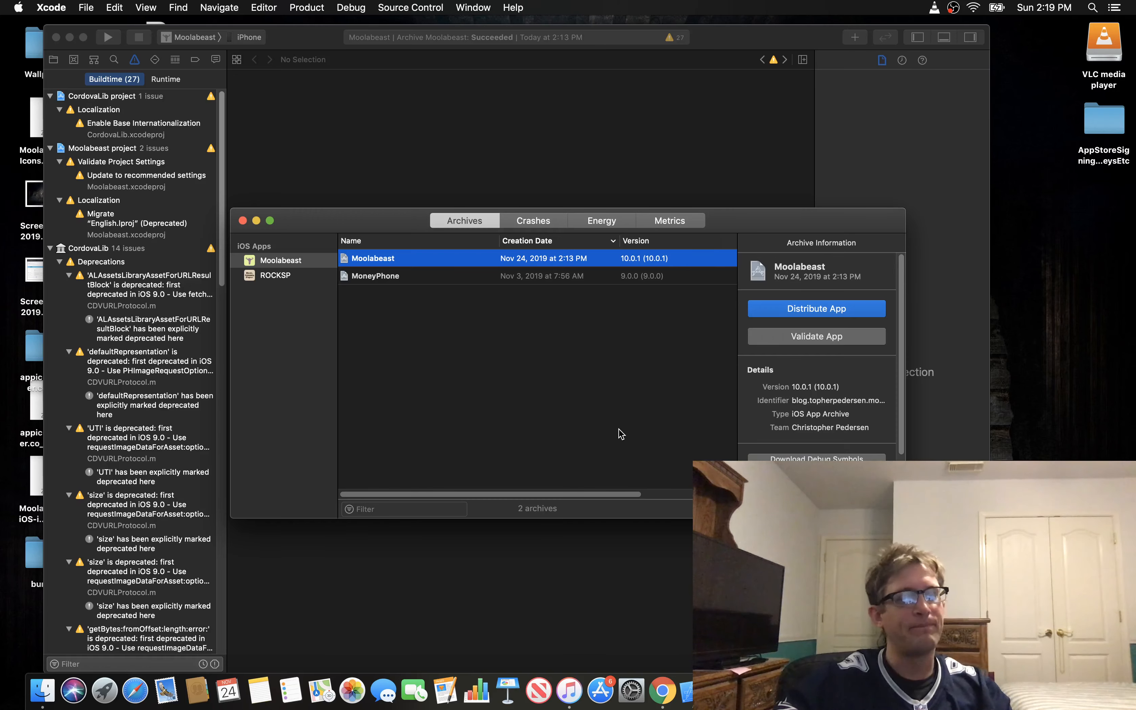
Step: Bring Chrome back in full screen and load appstoreconnect.apple.com
click(655, 693)
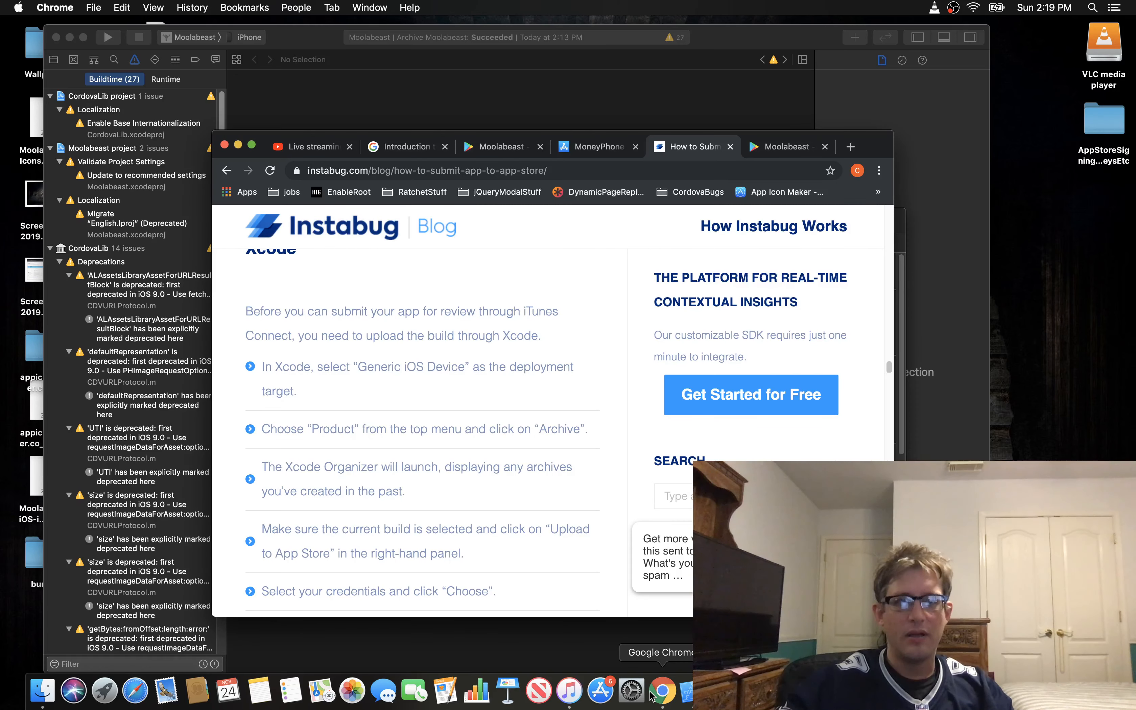
click(251, 145)
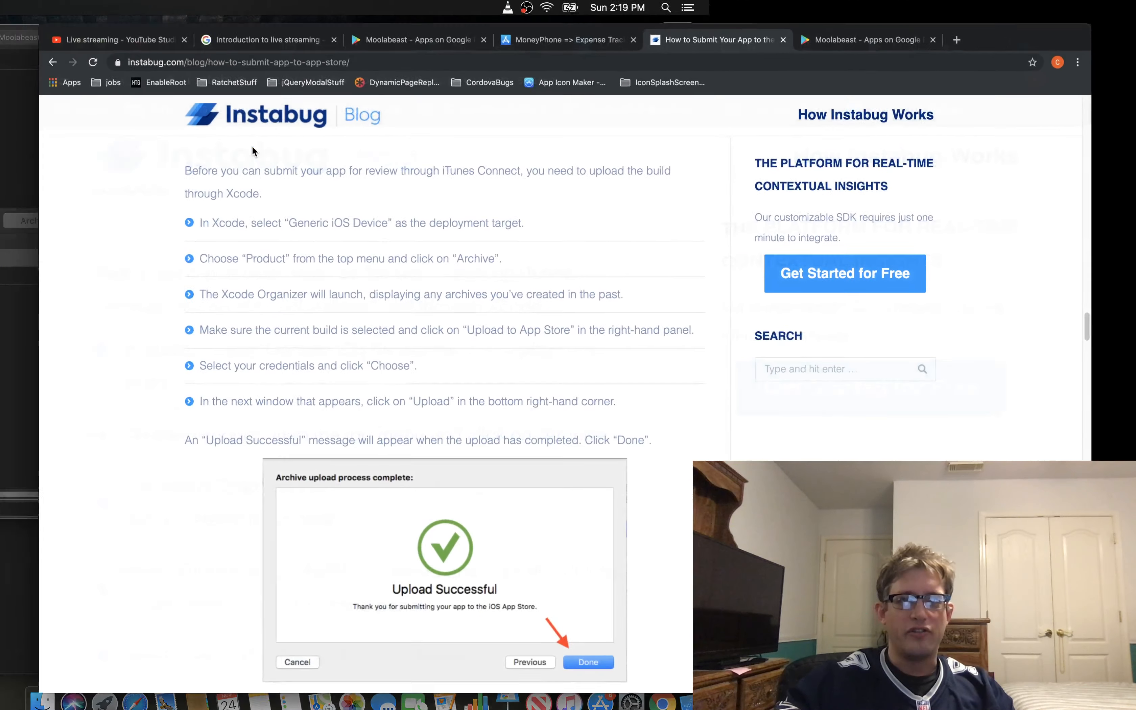
click(432, 42)
text(a)
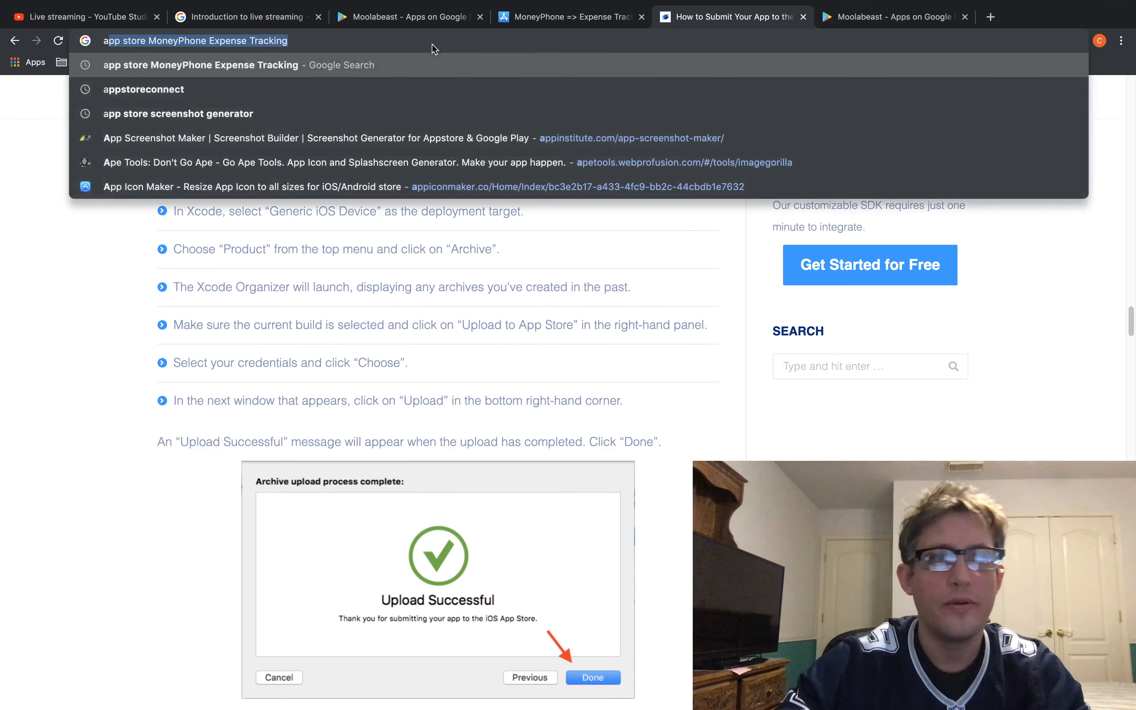
text(ppstoreconn)
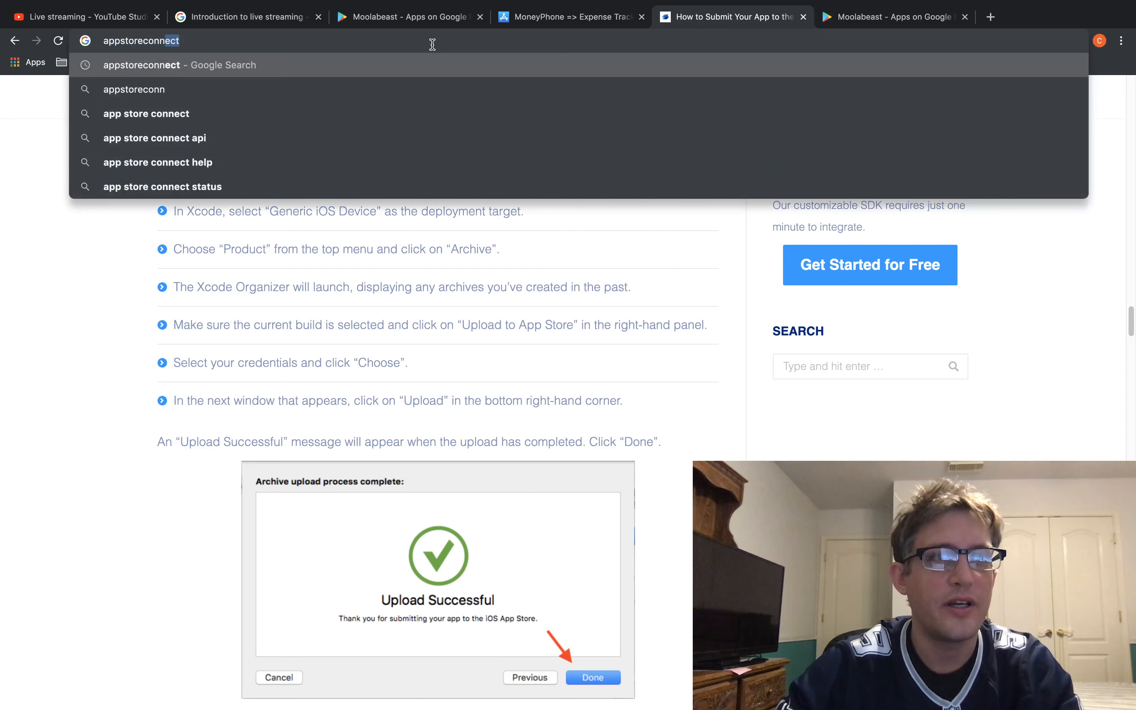
text(ect.apple.)
key(Return)
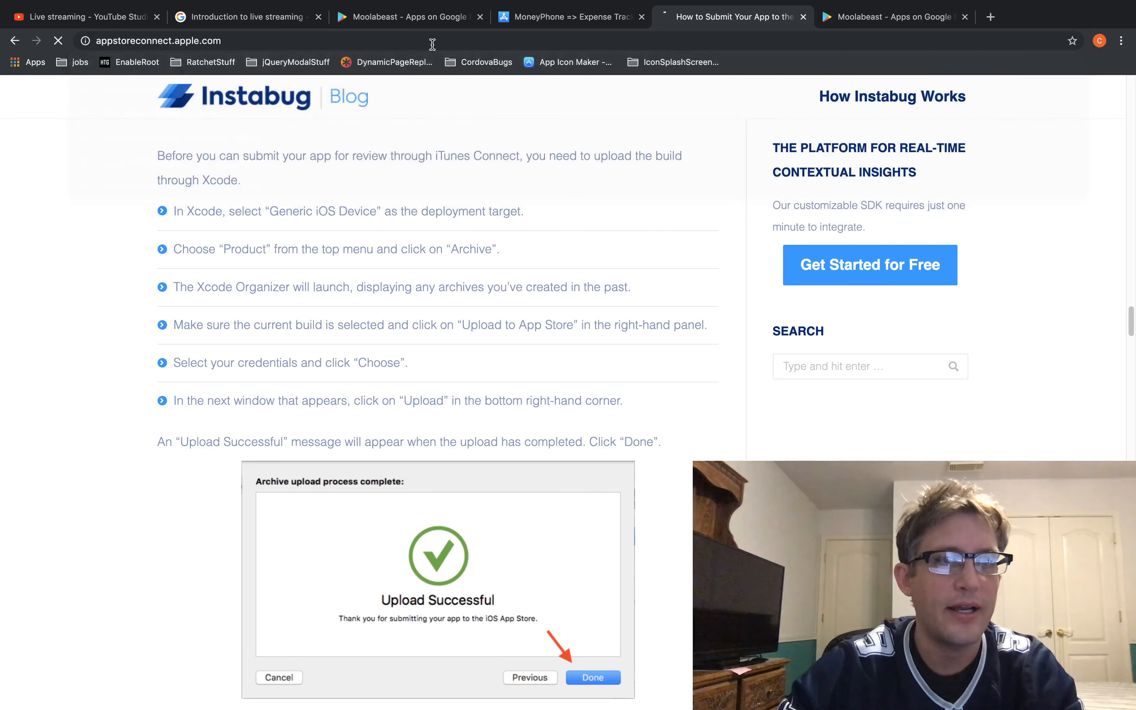
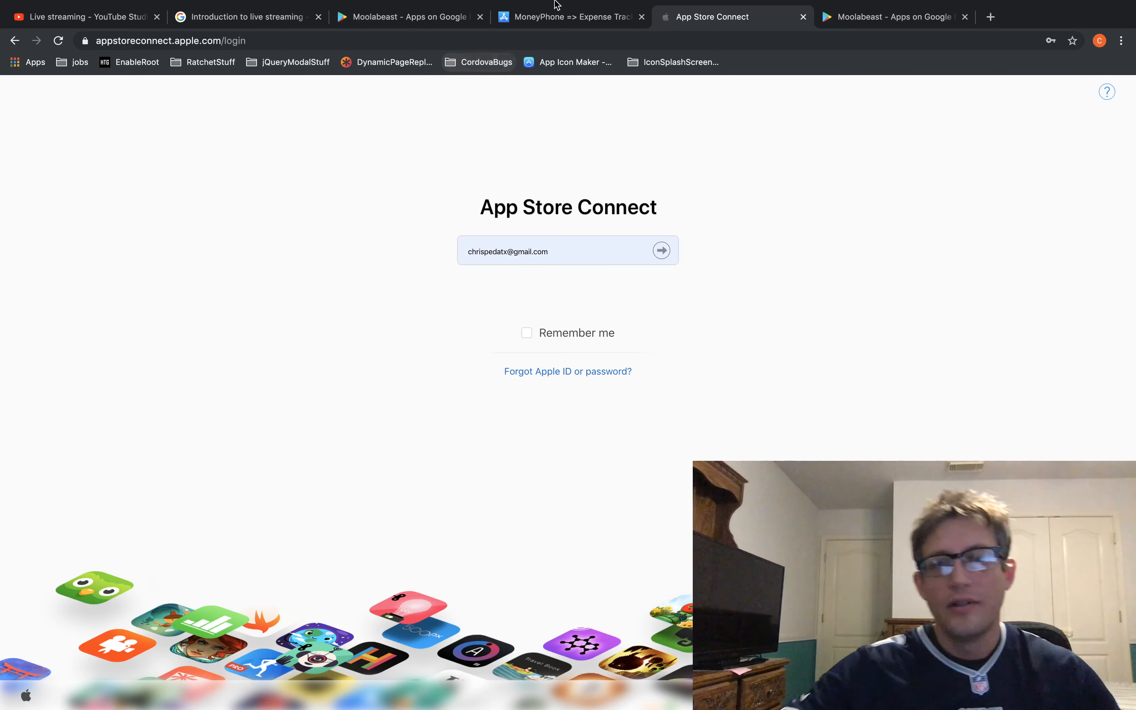
Step: Sign in with the Apple ID and password, keeping Remember me checked
click(527, 333)
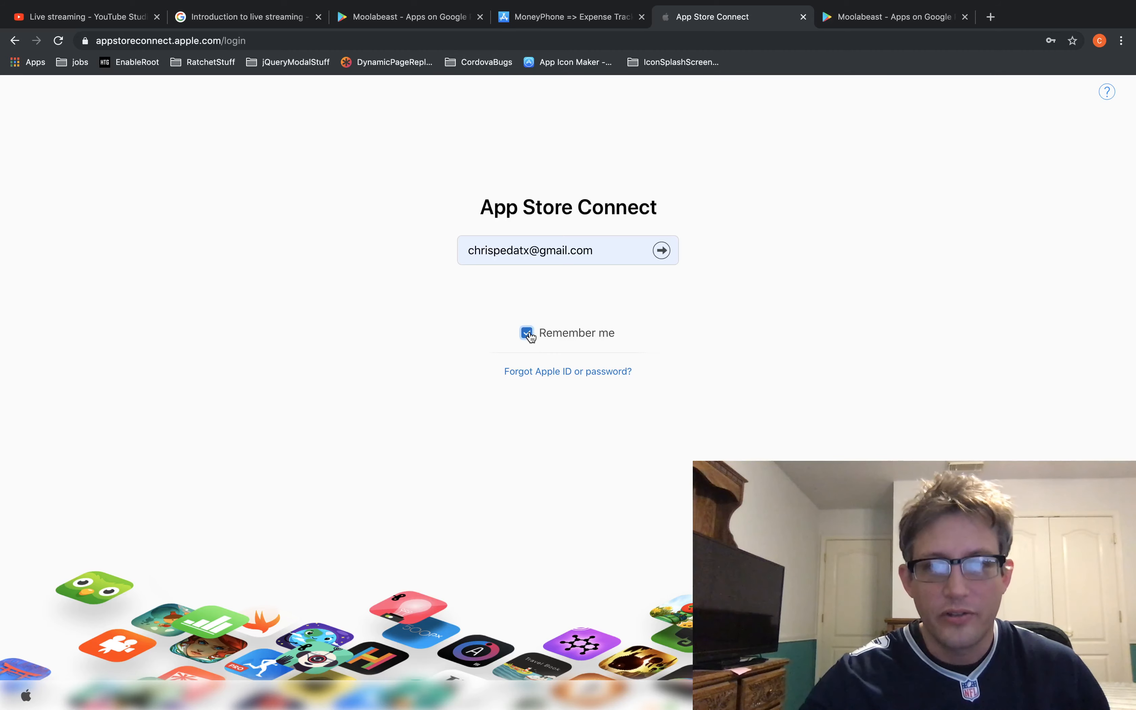
click(658, 257)
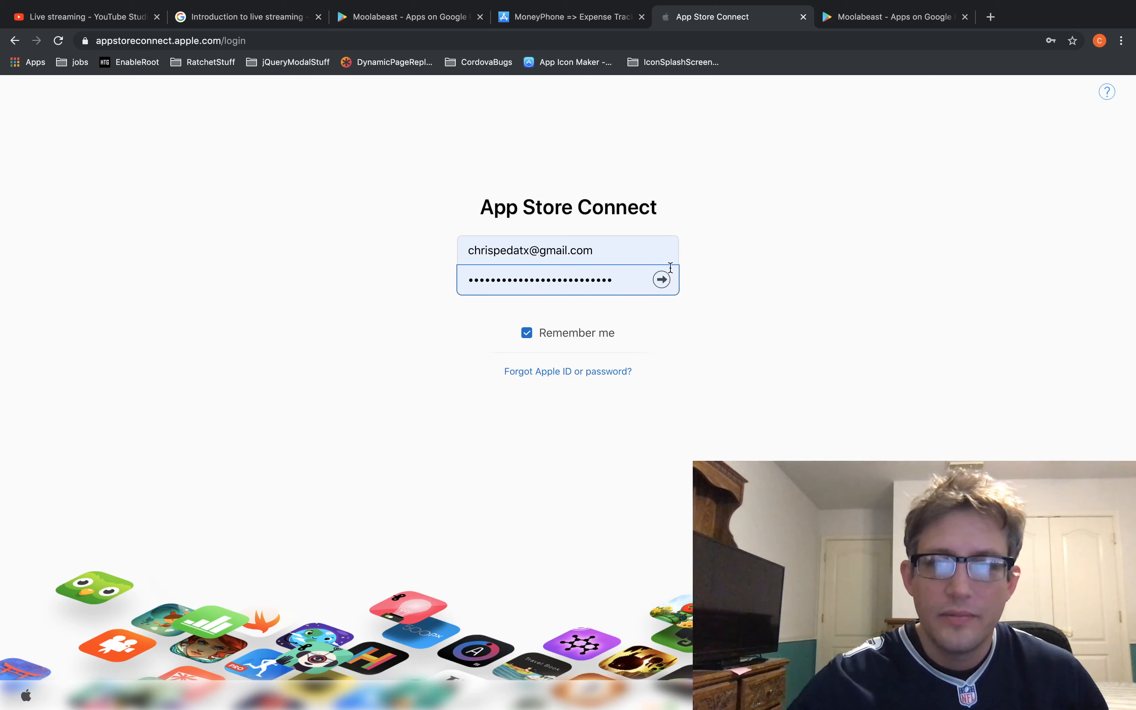
click(662, 280)
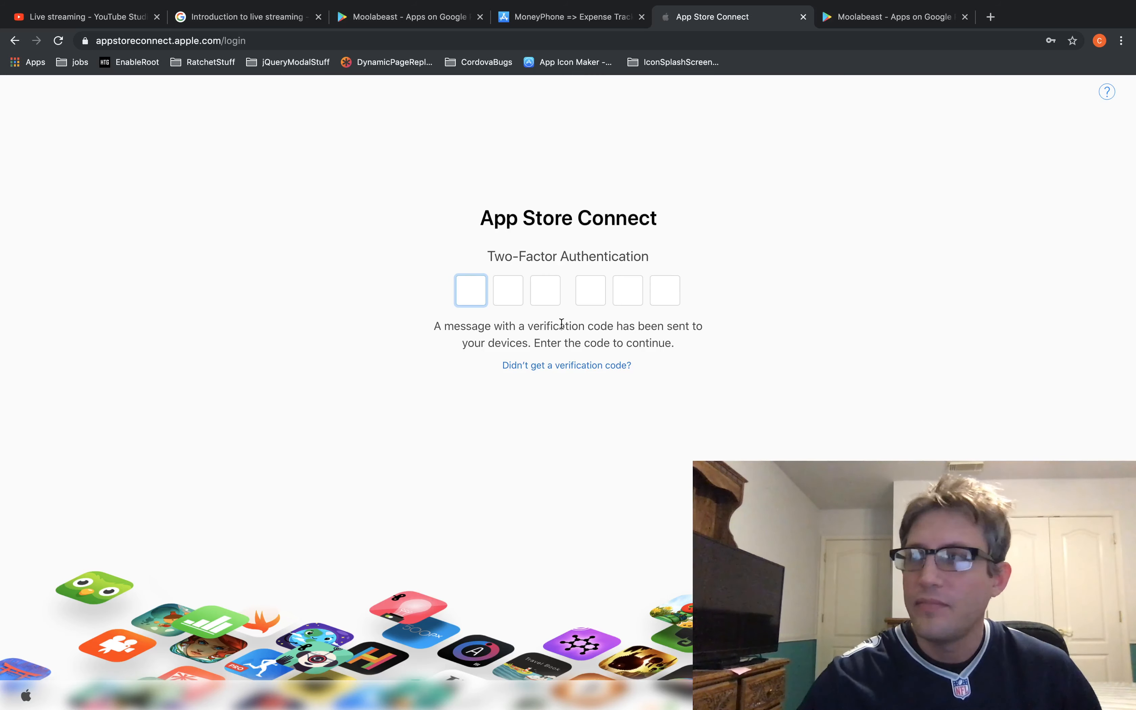
Step: Have the two-factor code texted to the first phone number and enter it
click(590, 370)
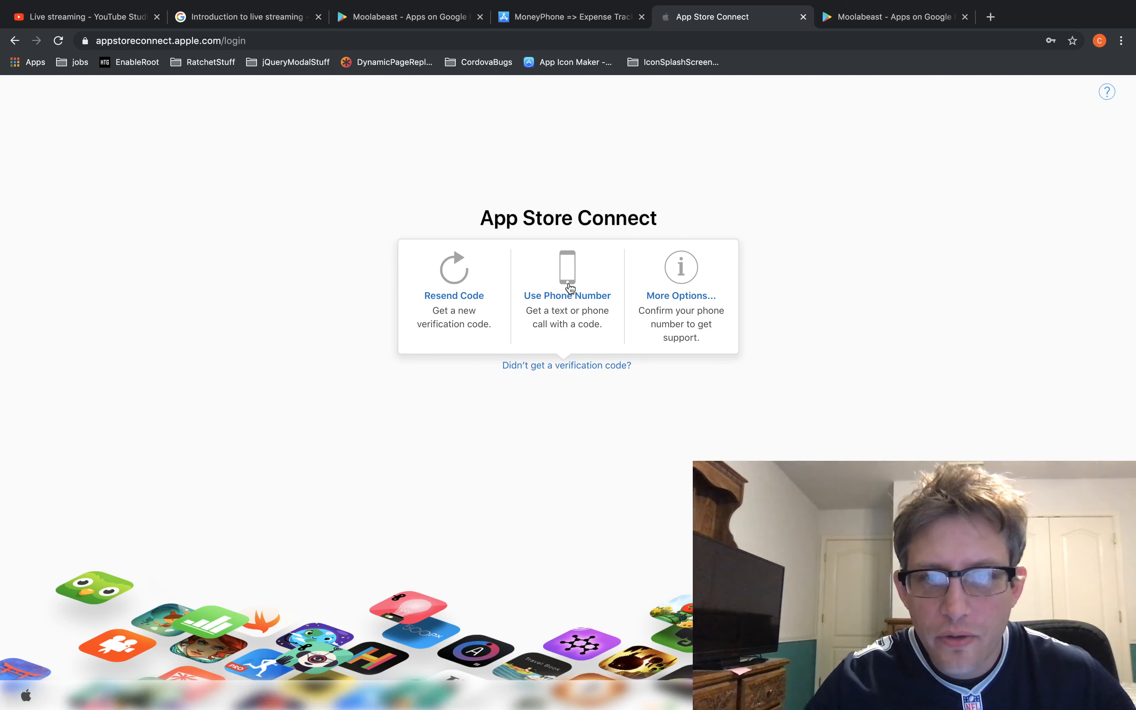
click(568, 281)
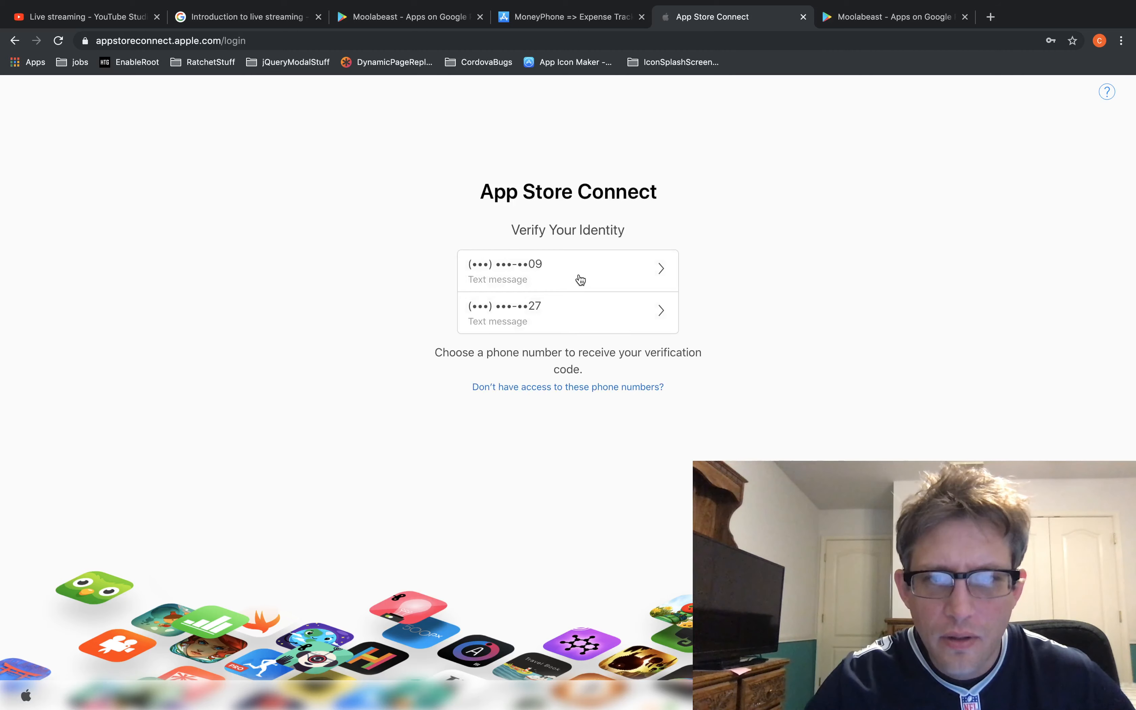
click(579, 279)
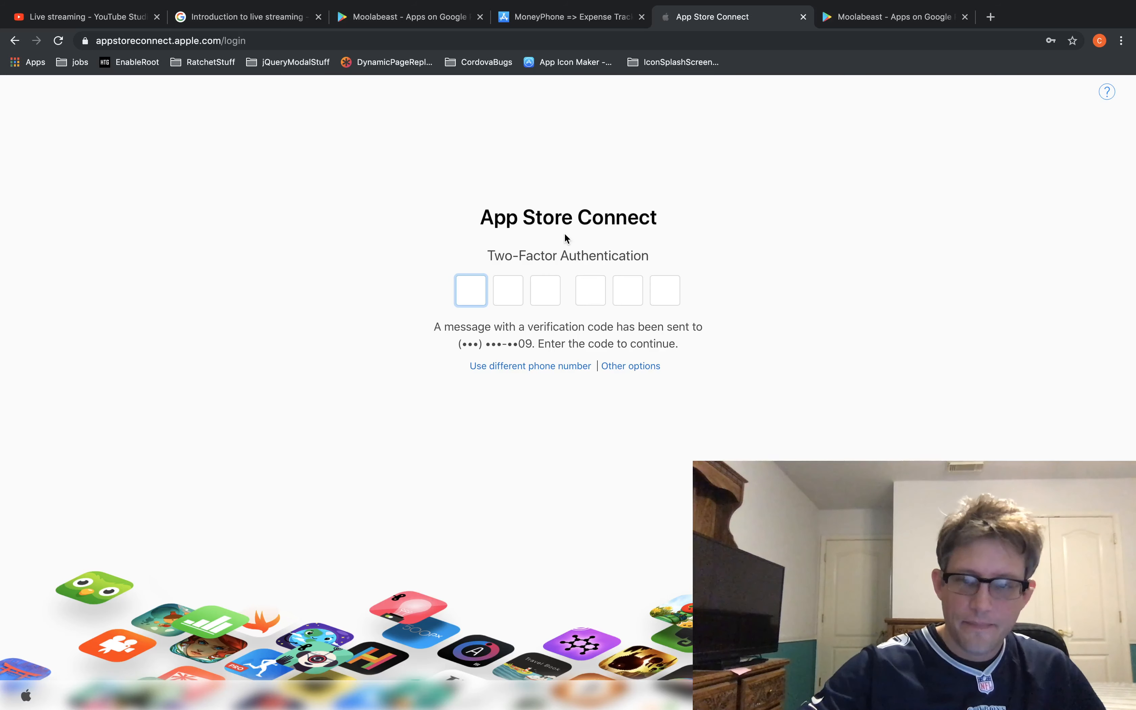
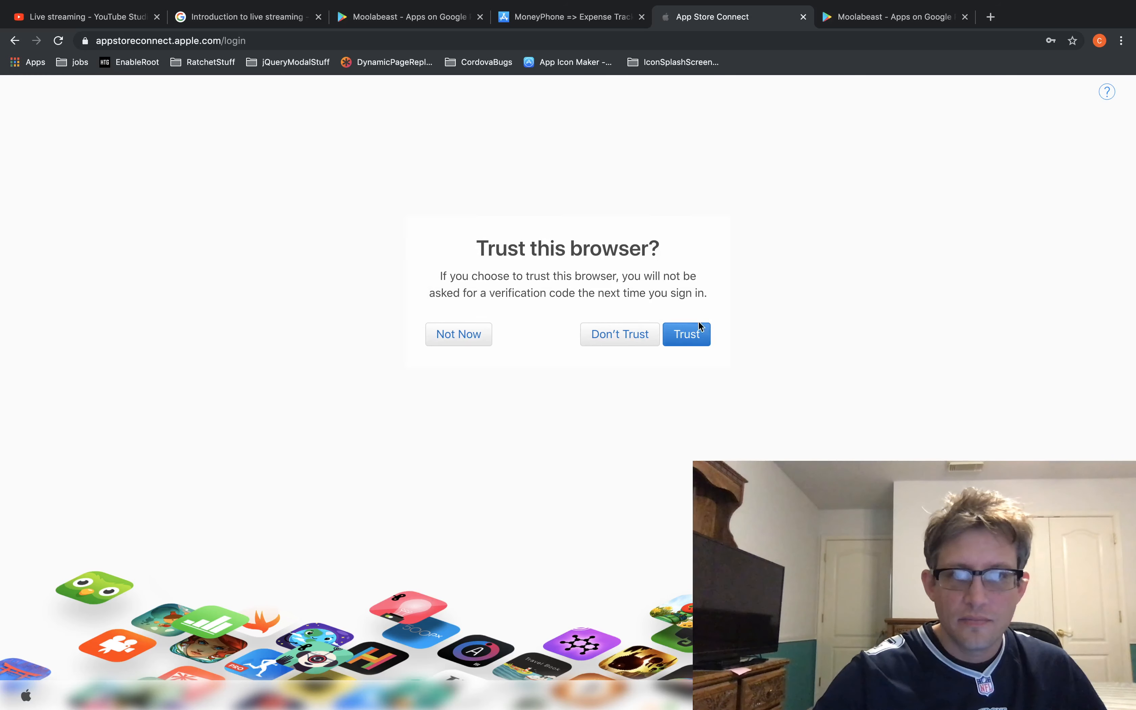
Step: Trust this browser, then open the MoneyPhone app's App Information page from My Apps
click(688, 333)
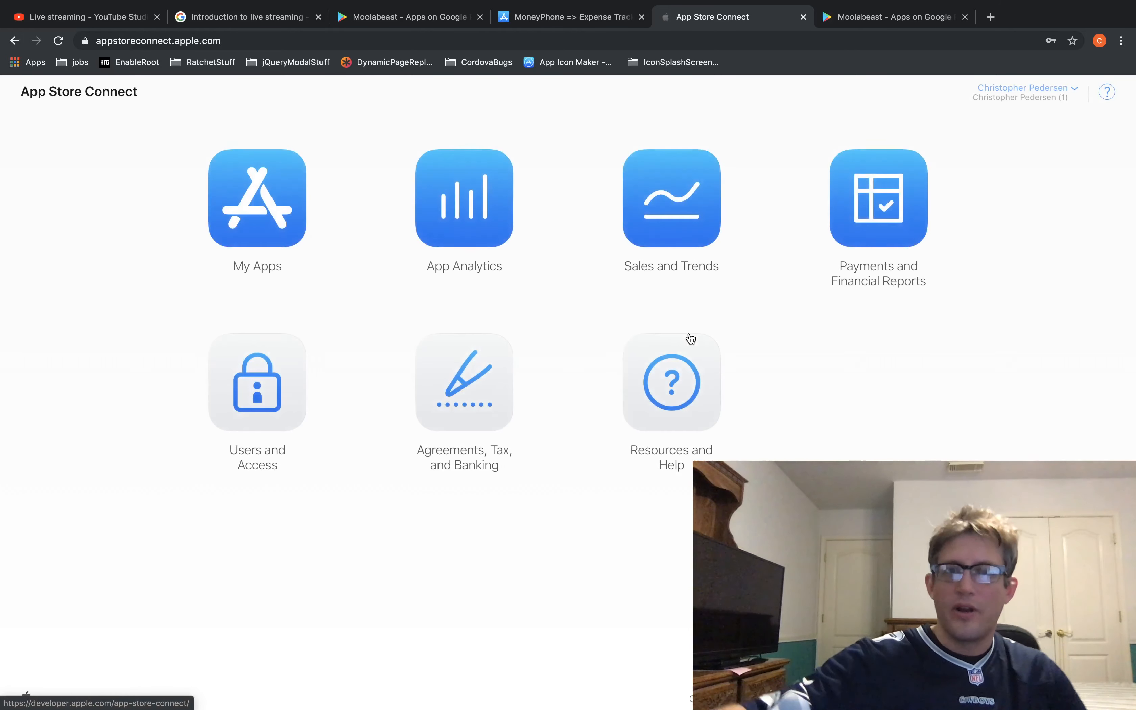
click(269, 212)
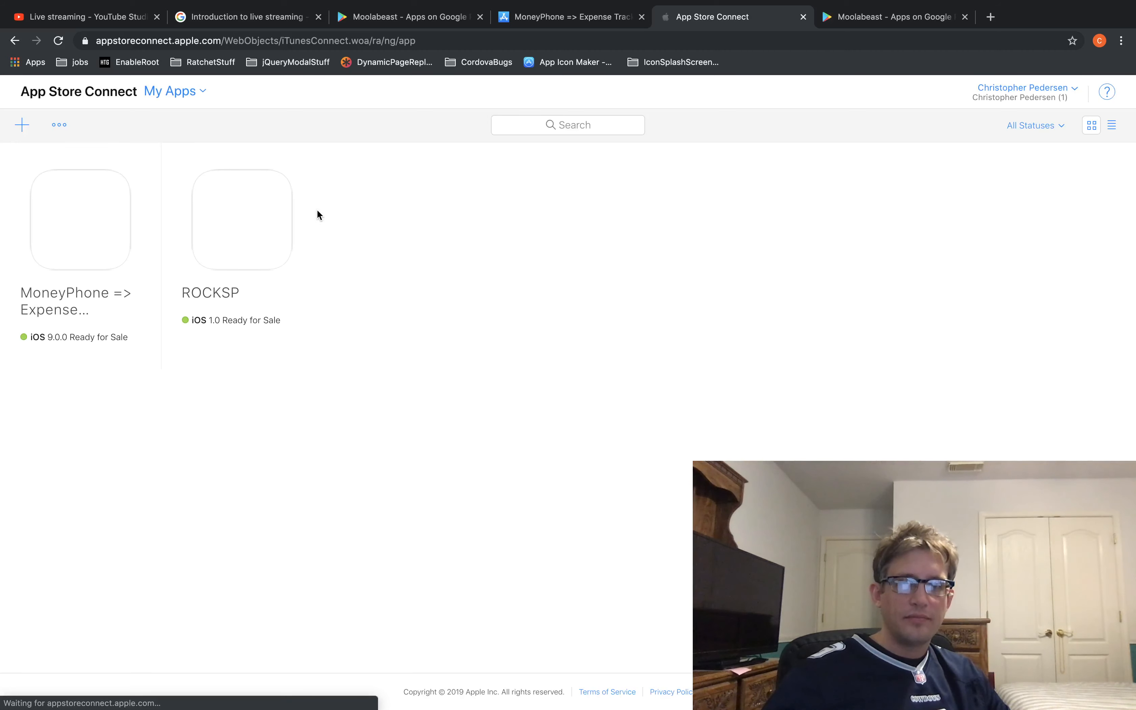
click(60, 229)
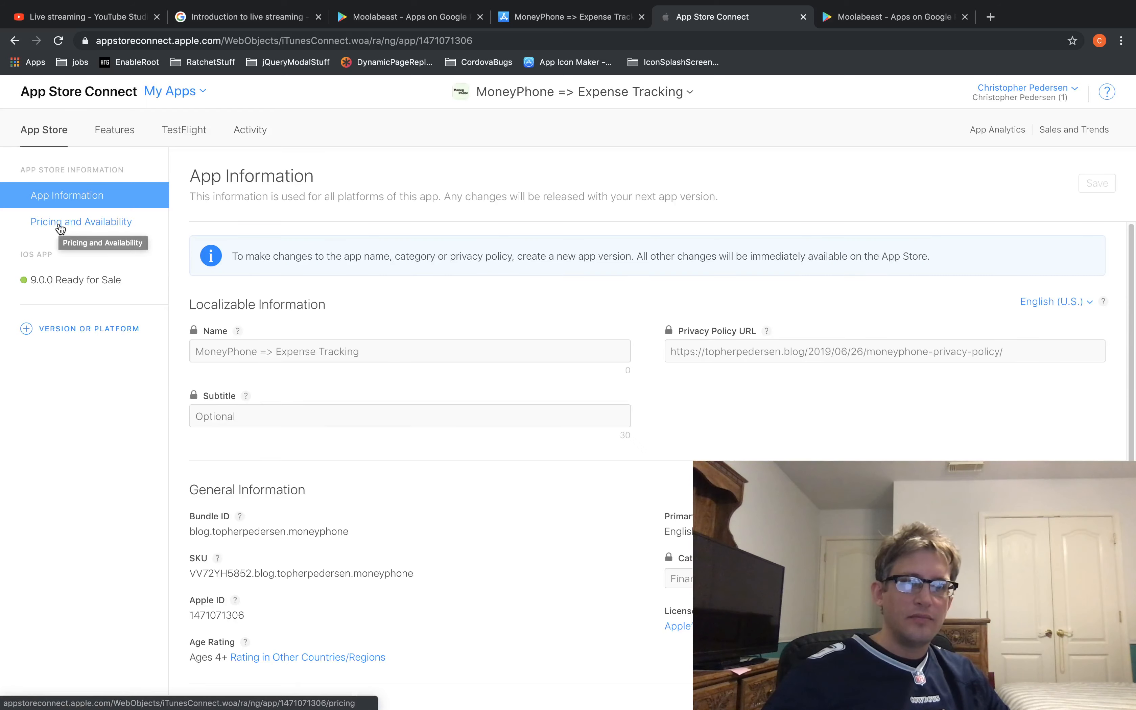
scroll(383, 299, down, 3)
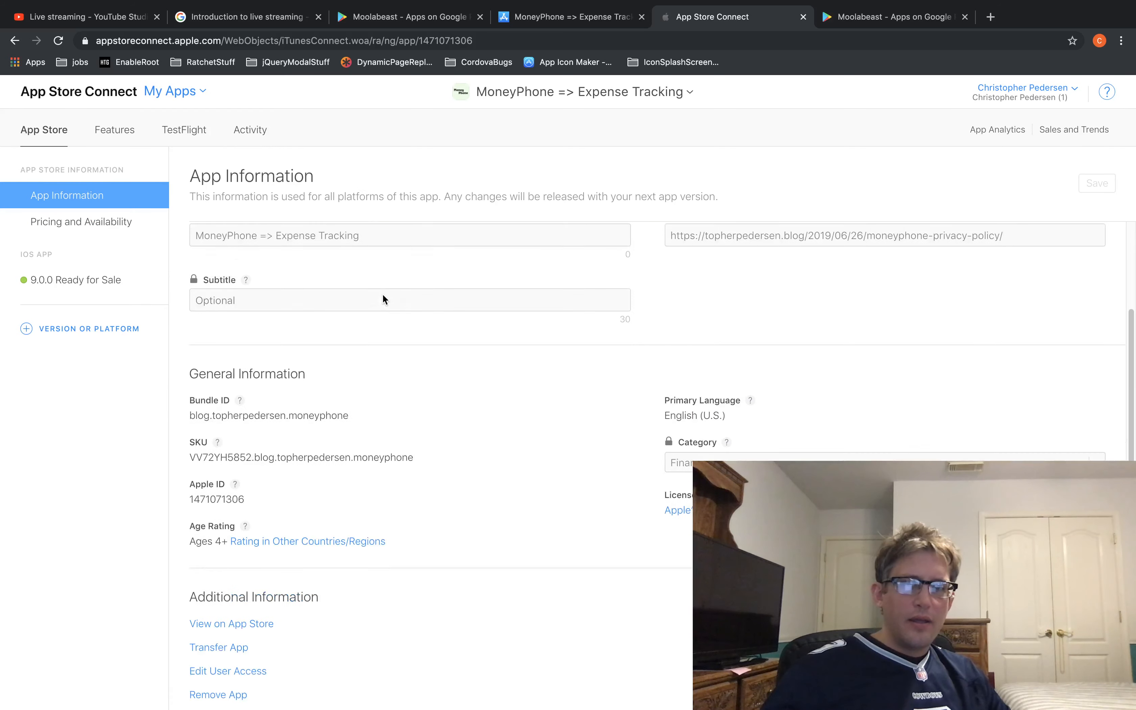
scroll(383, 300, up, 3)
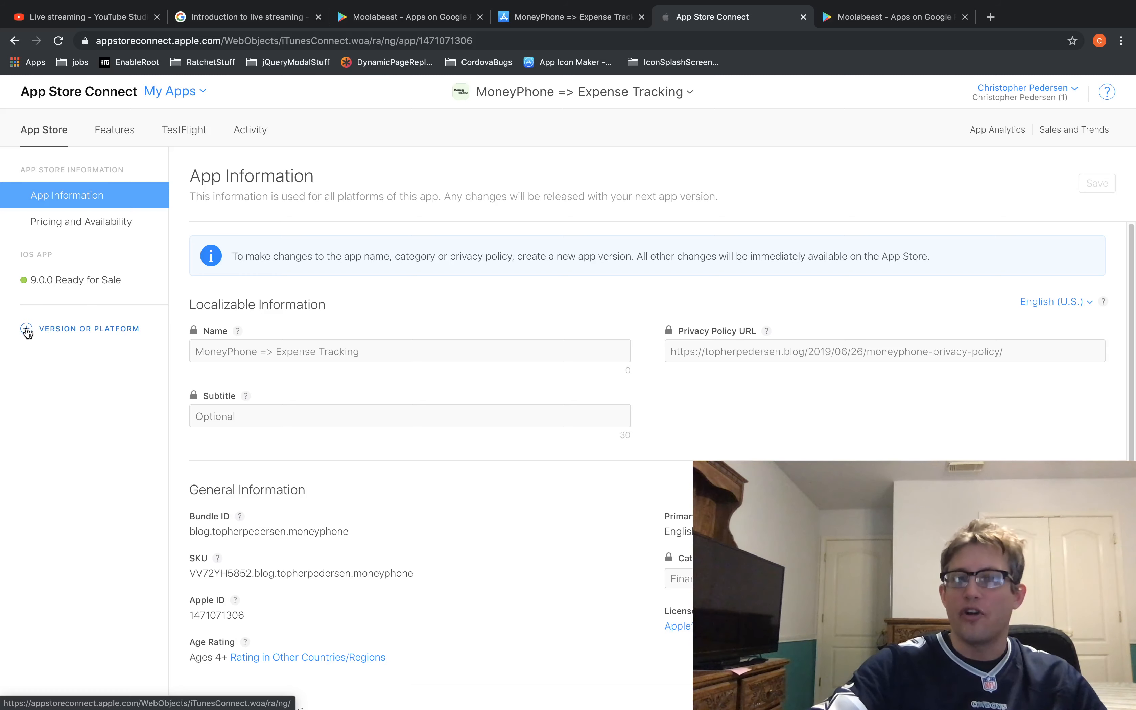
Step: Add a new iOS version with store version number 10.0.1
click(27, 330)
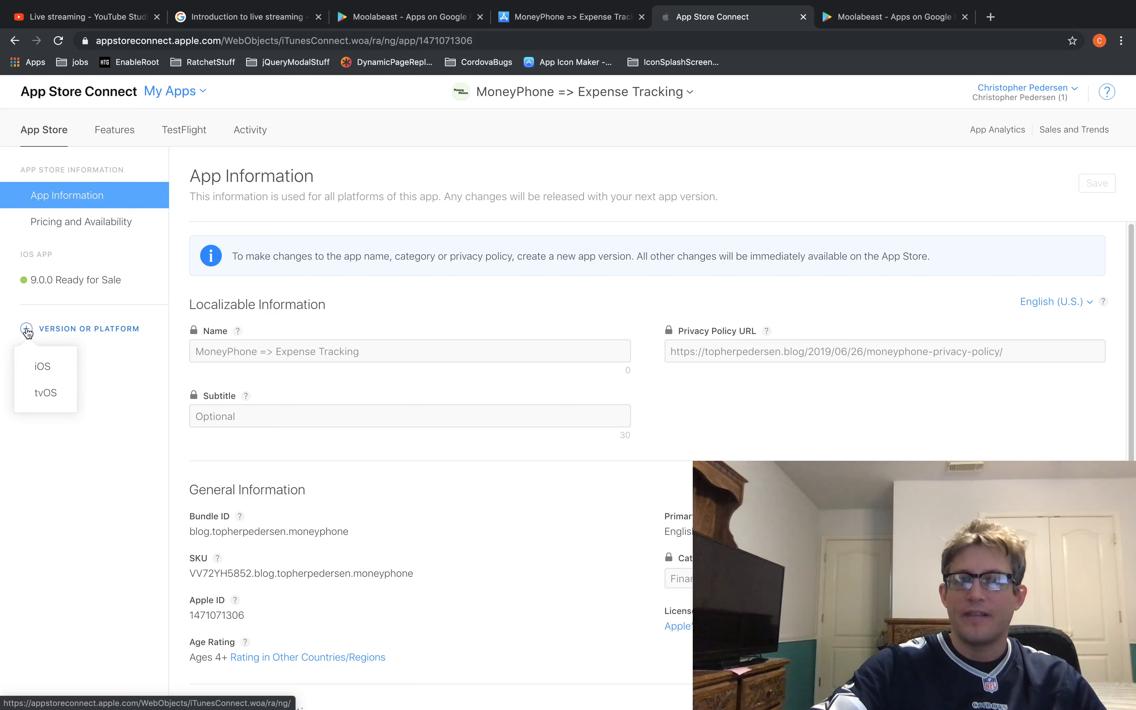
click(39, 366)
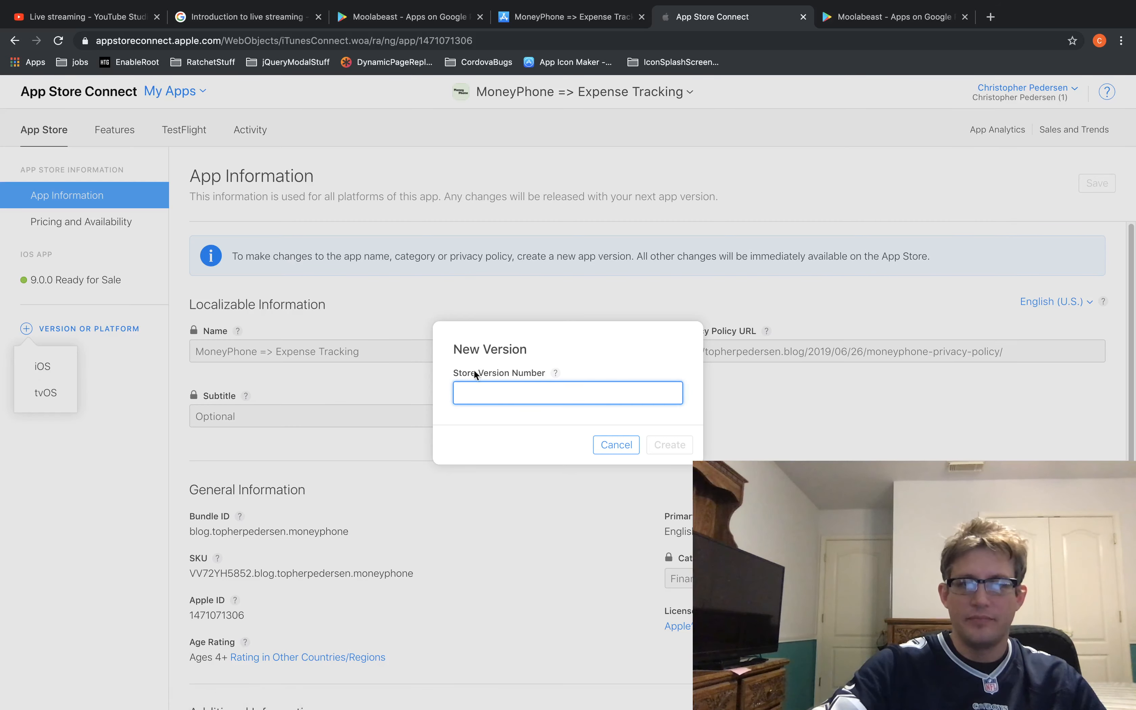
click(507, 394)
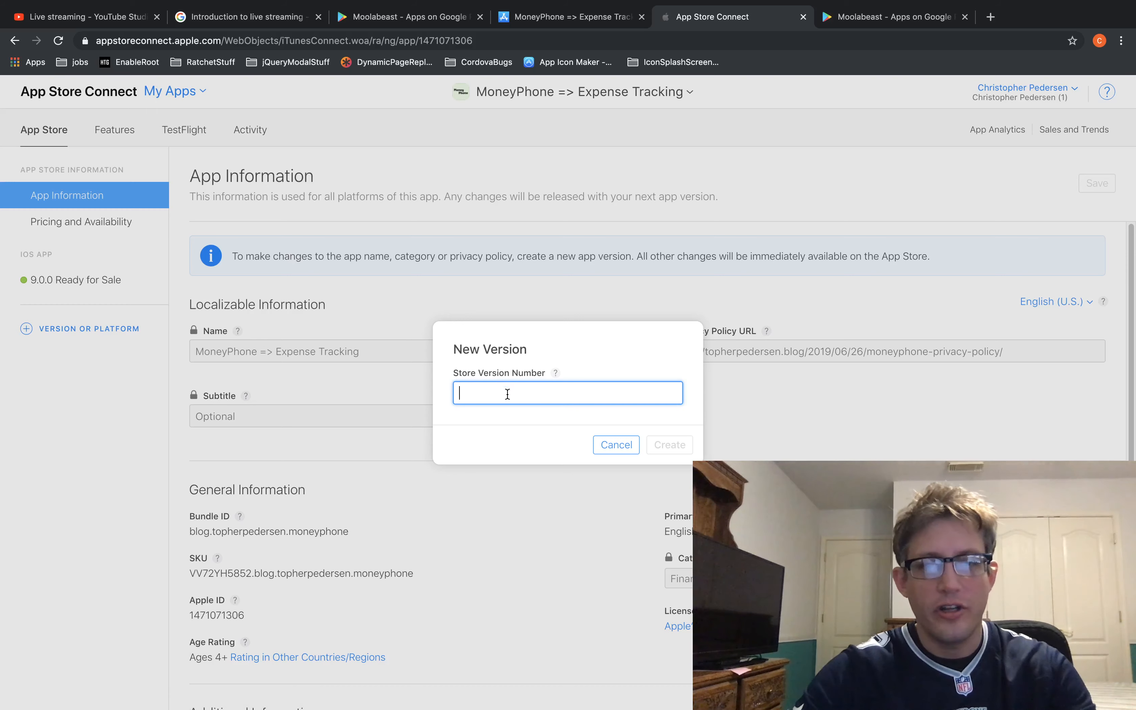
text(10.)
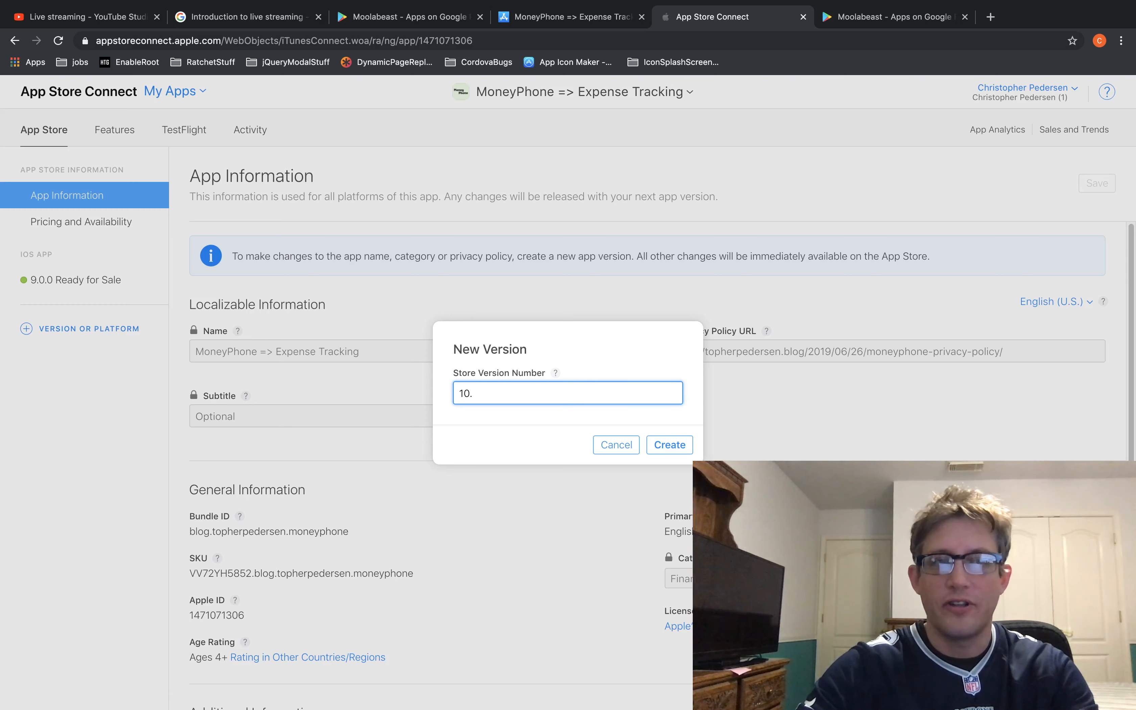
text(0.1)
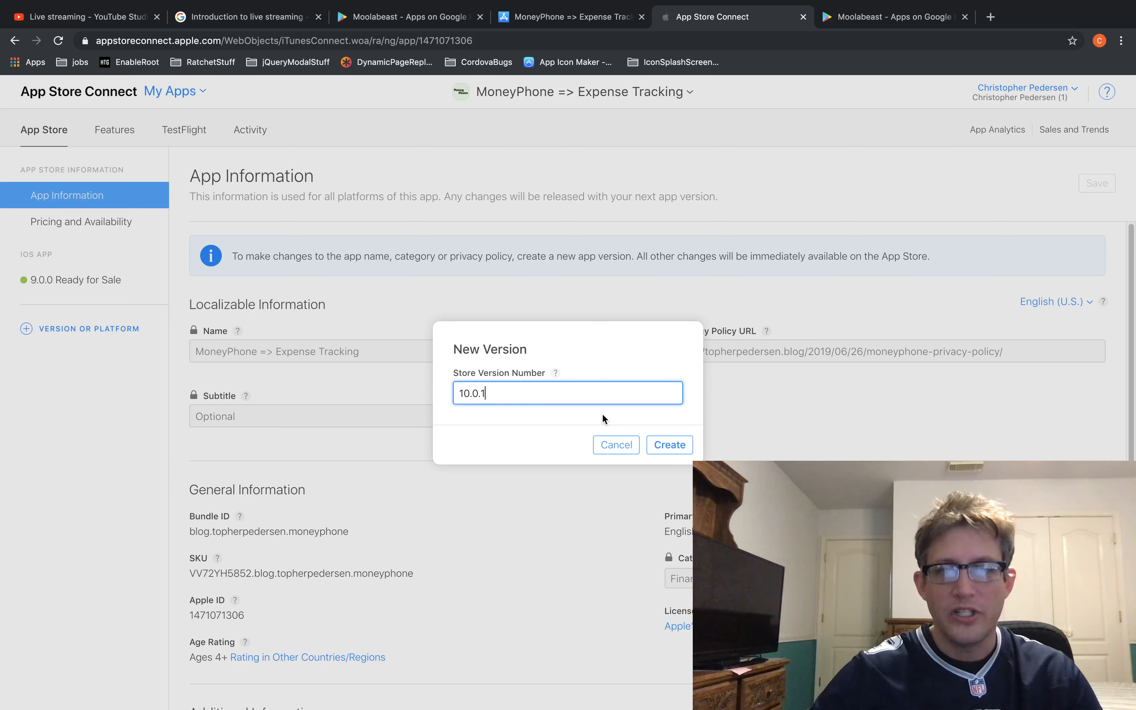
click(665, 448)
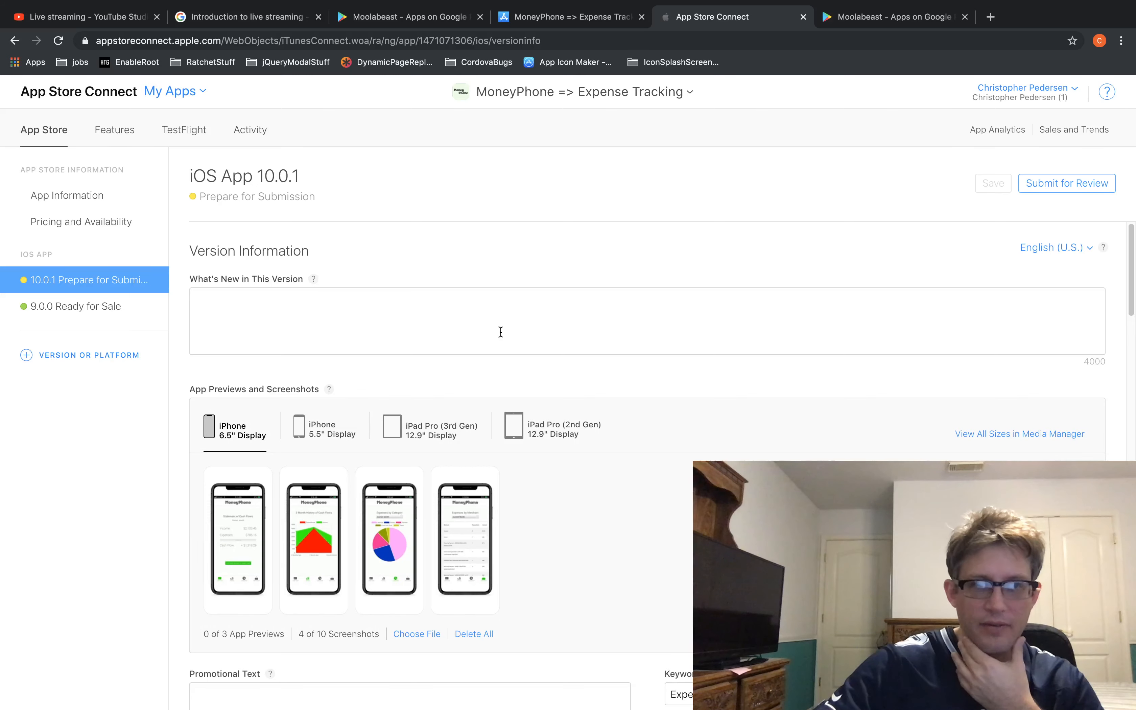
Step: Scroll the 10.0.1 page past screenshots, description and keywords down to the empty Build section
scroll(501, 332, down, 10)
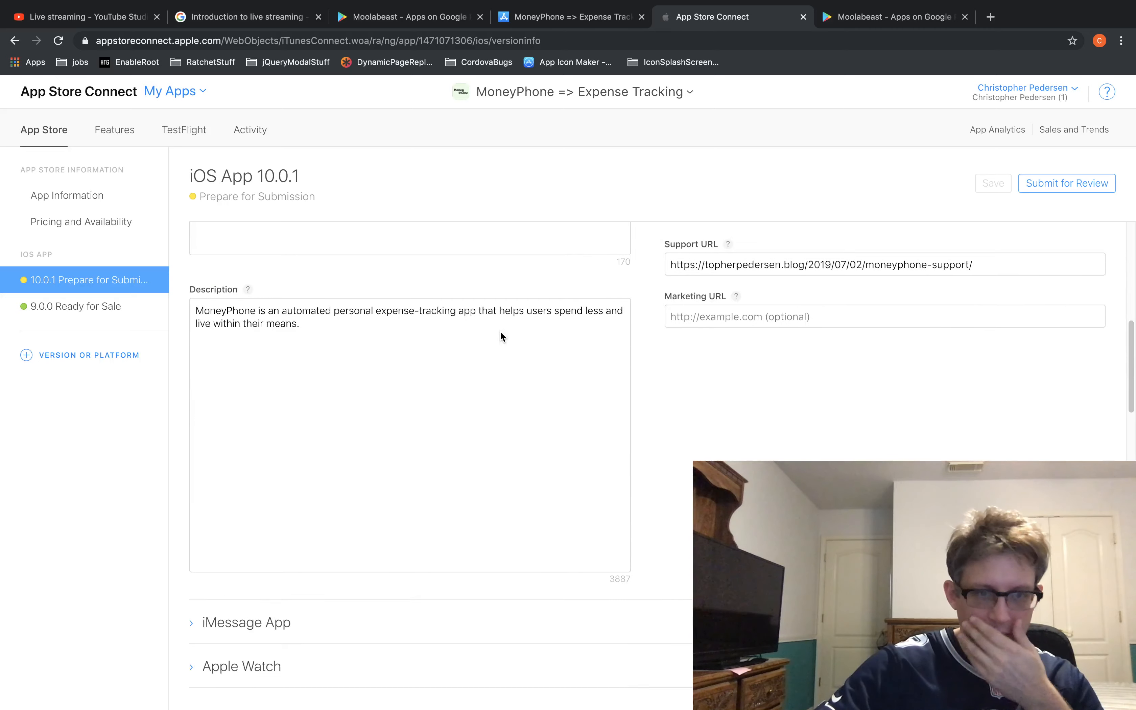
scroll(501, 332, down, 4)
scroll(501, 332, down, 6)
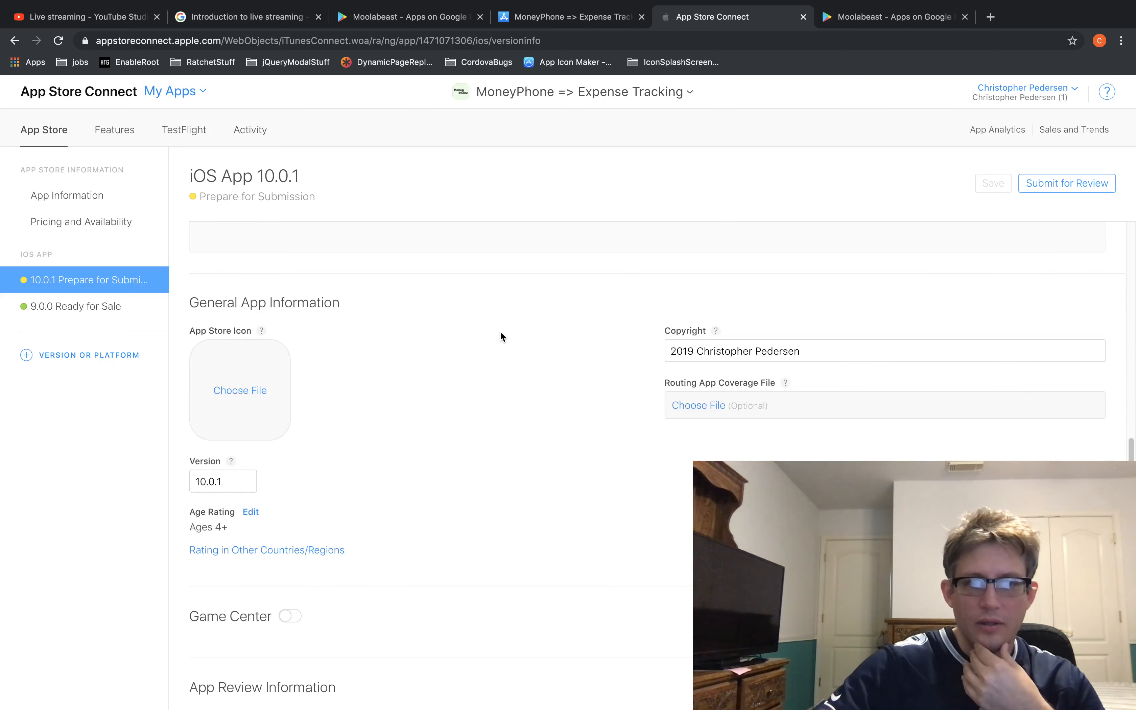
scroll(501, 336, down, 15)
scroll(501, 336, up, 8)
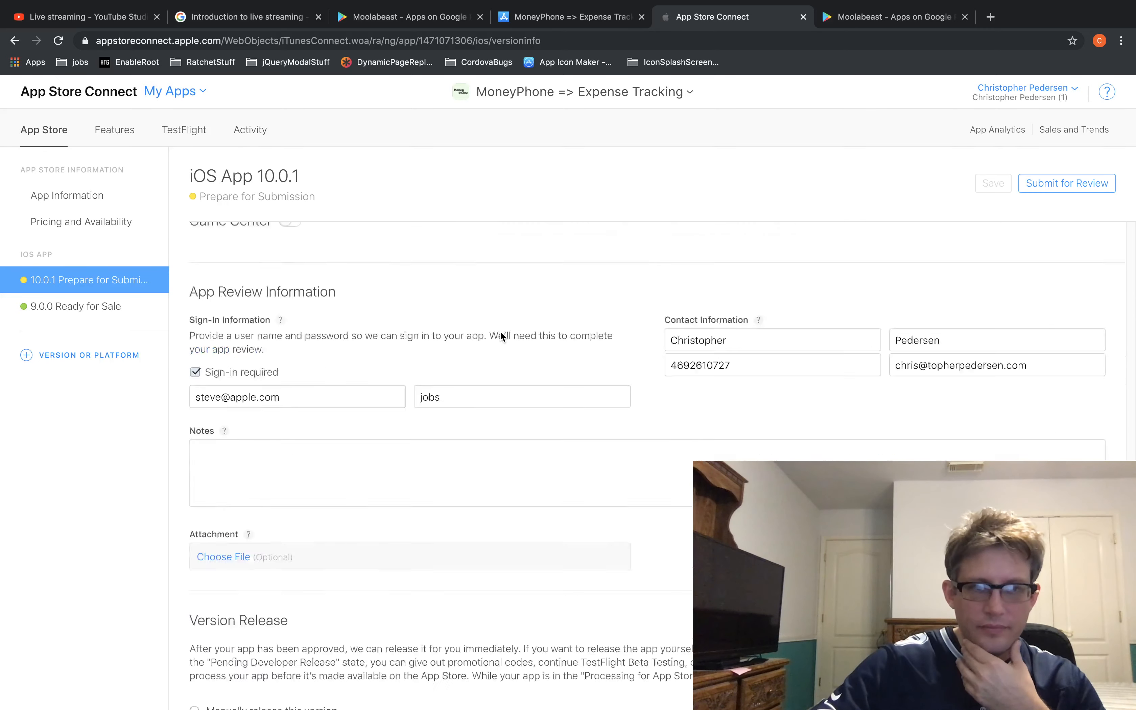
scroll(499, 331, up, 20)
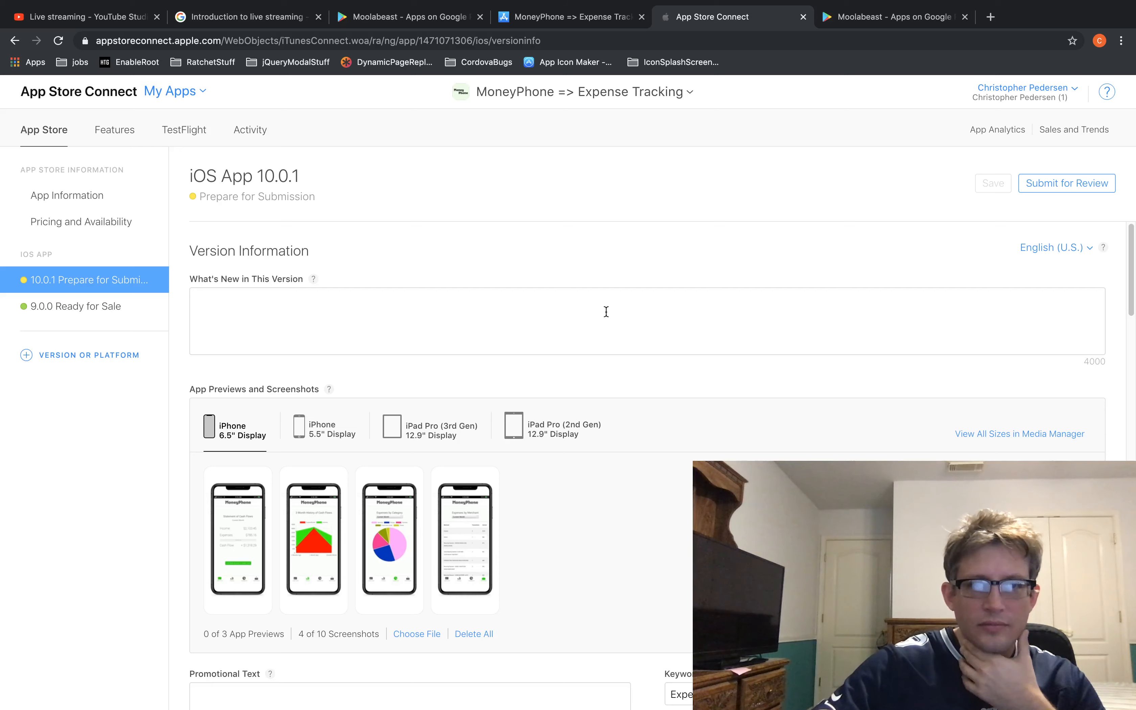
scroll(662, 383, down, 5)
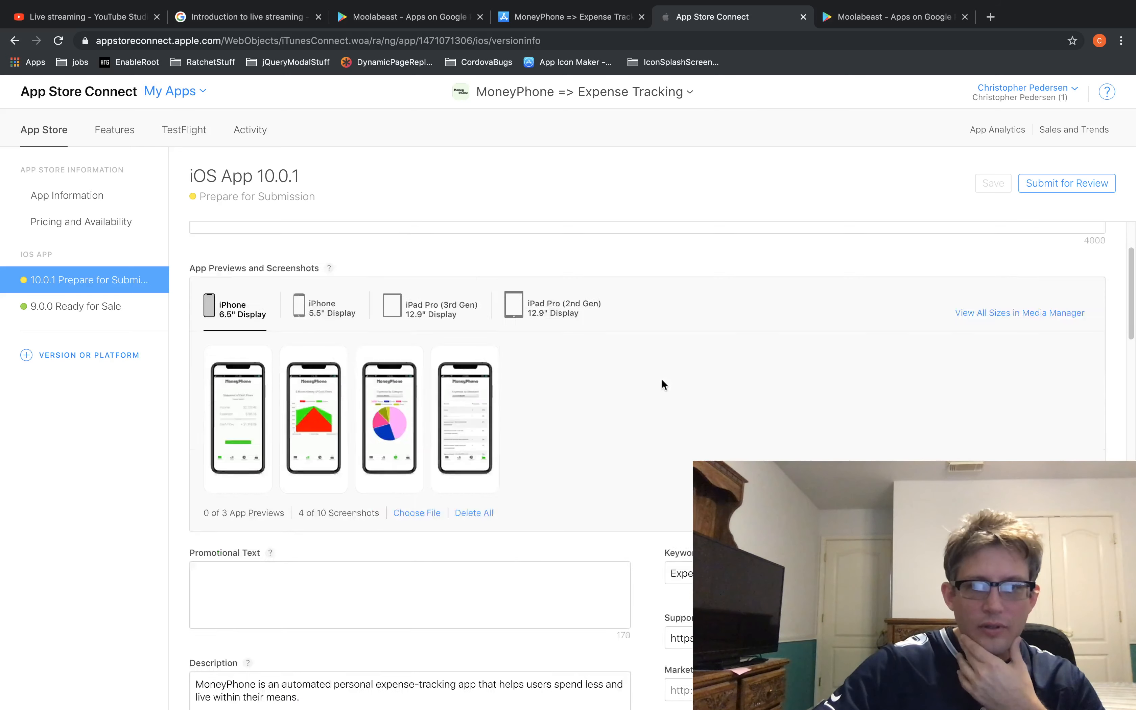
scroll(664, 383, down, 5)
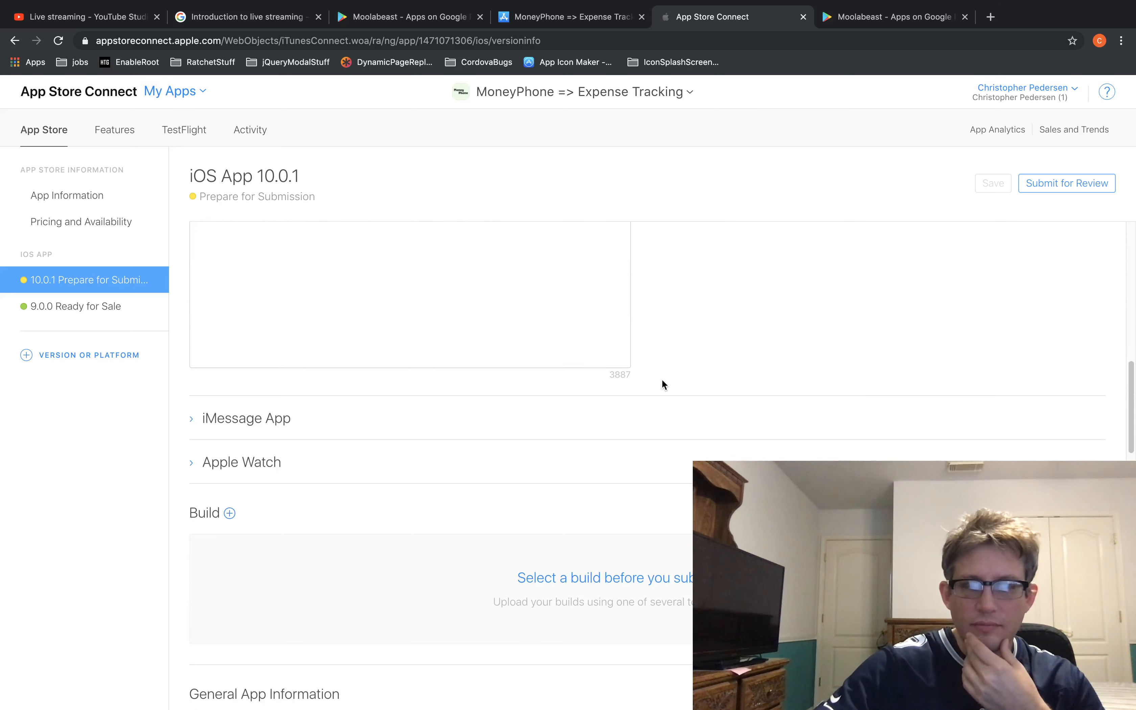
scroll(663, 384, down, 4)
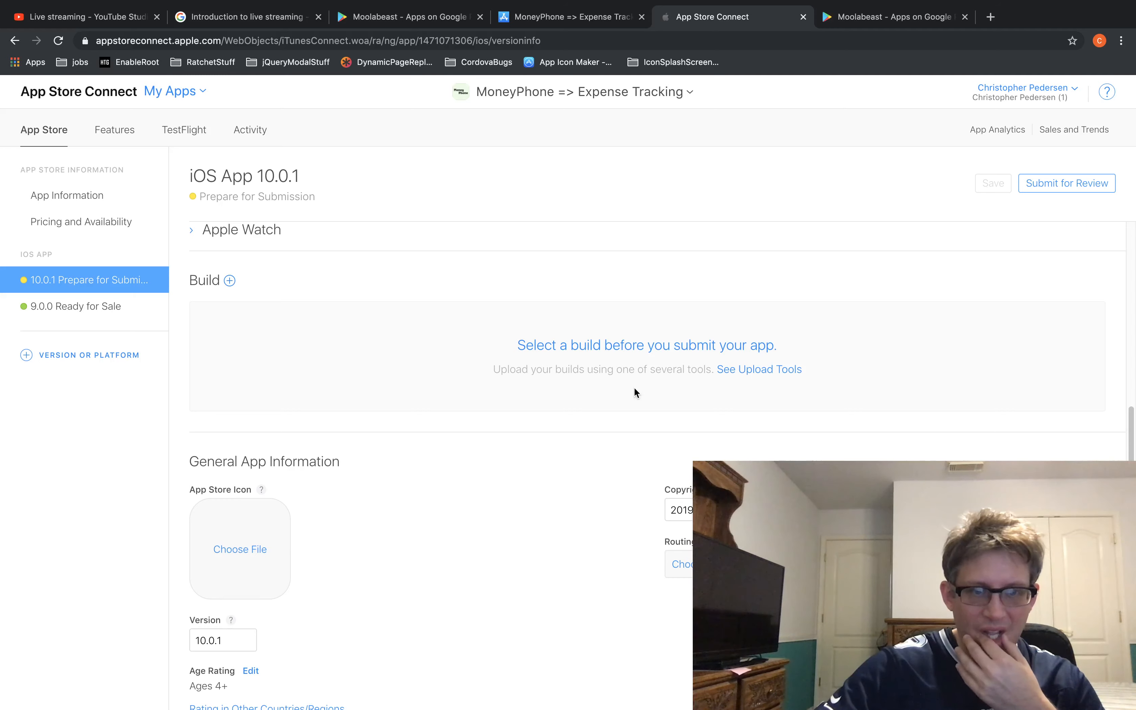
scroll(559, 401, down, 6)
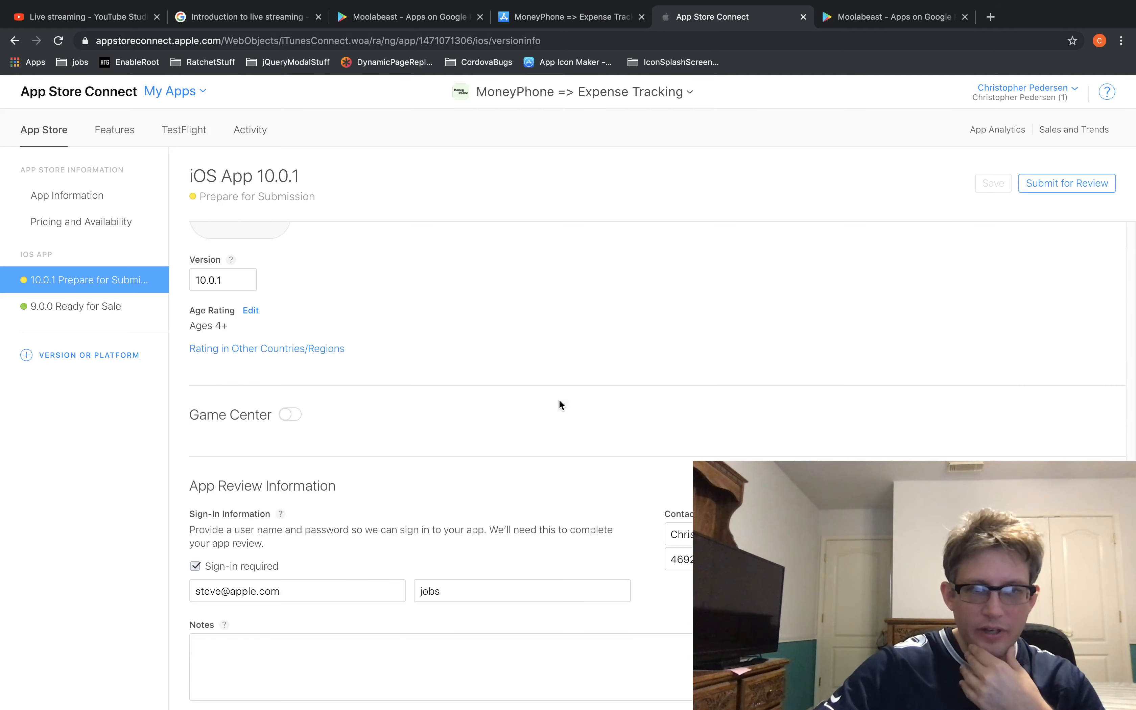
scroll(560, 400, down, 7)
scroll(559, 399, up, 4)
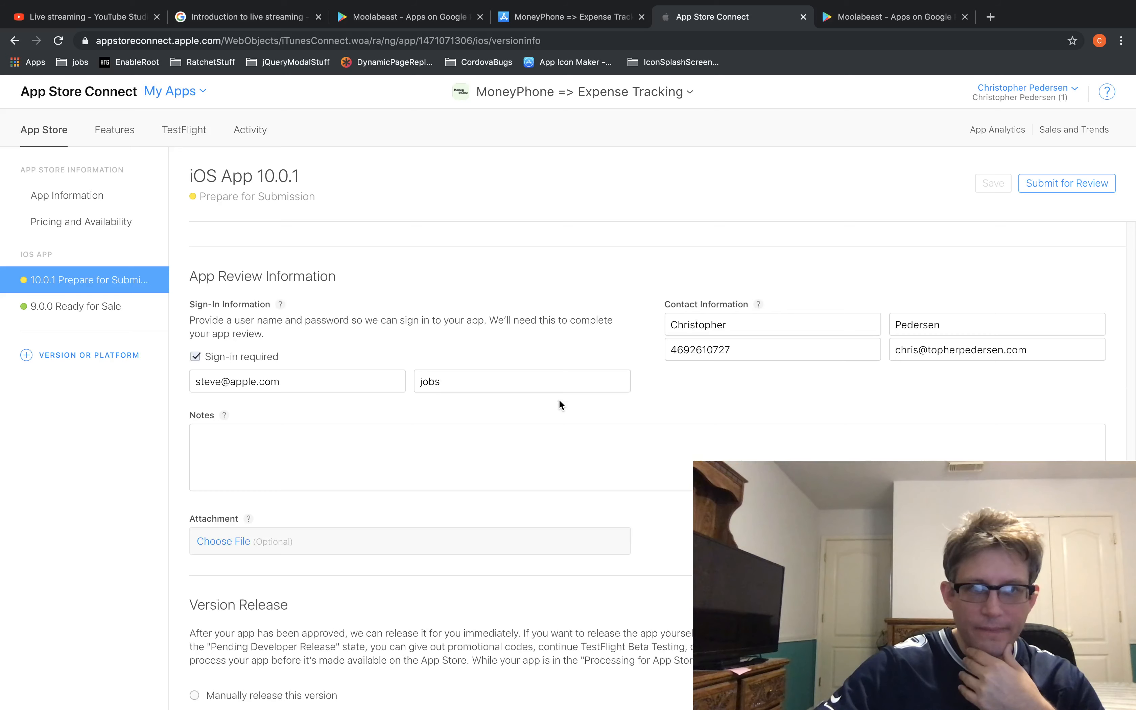
scroll(559, 400, down, 4)
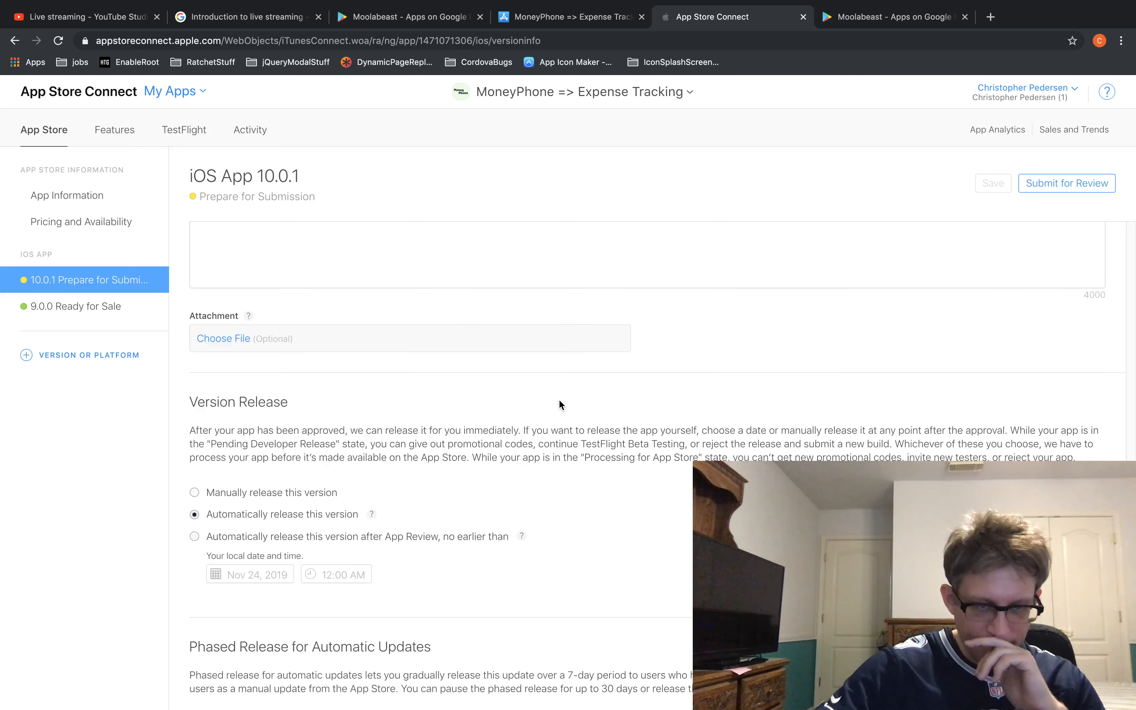
scroll(560, 400, down, 5)
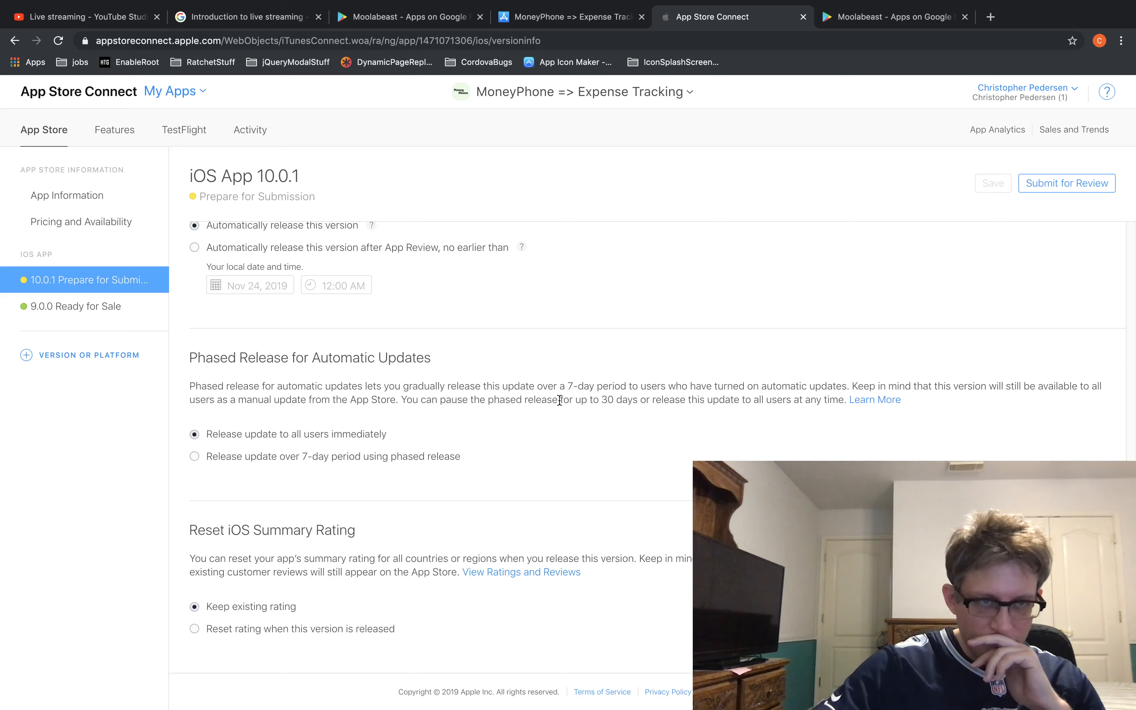
scroll(469, 357, up, 12)
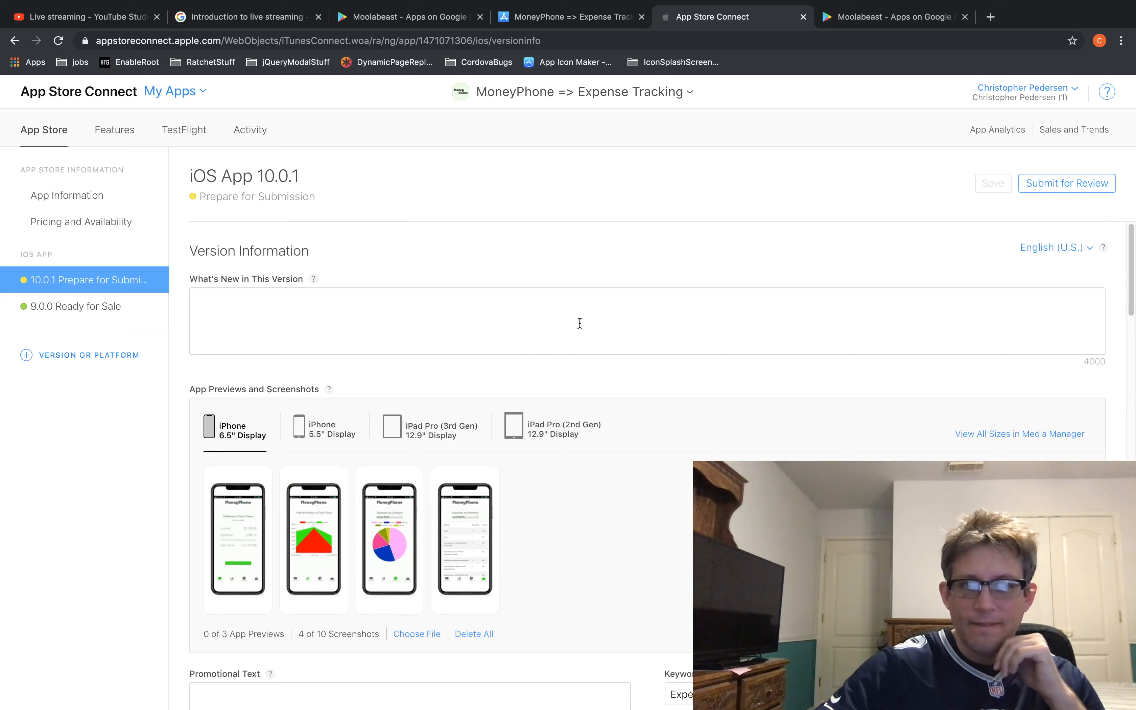
scroll(580, 323, down, 2)
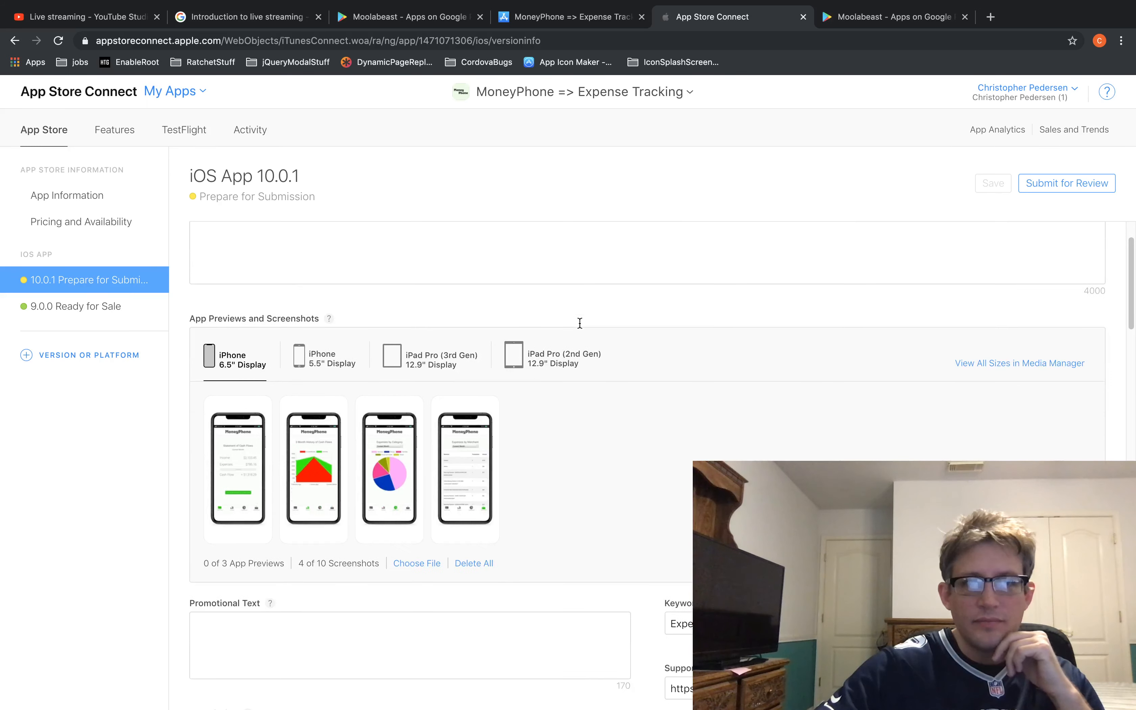
scroll(580, 324, down, 2)
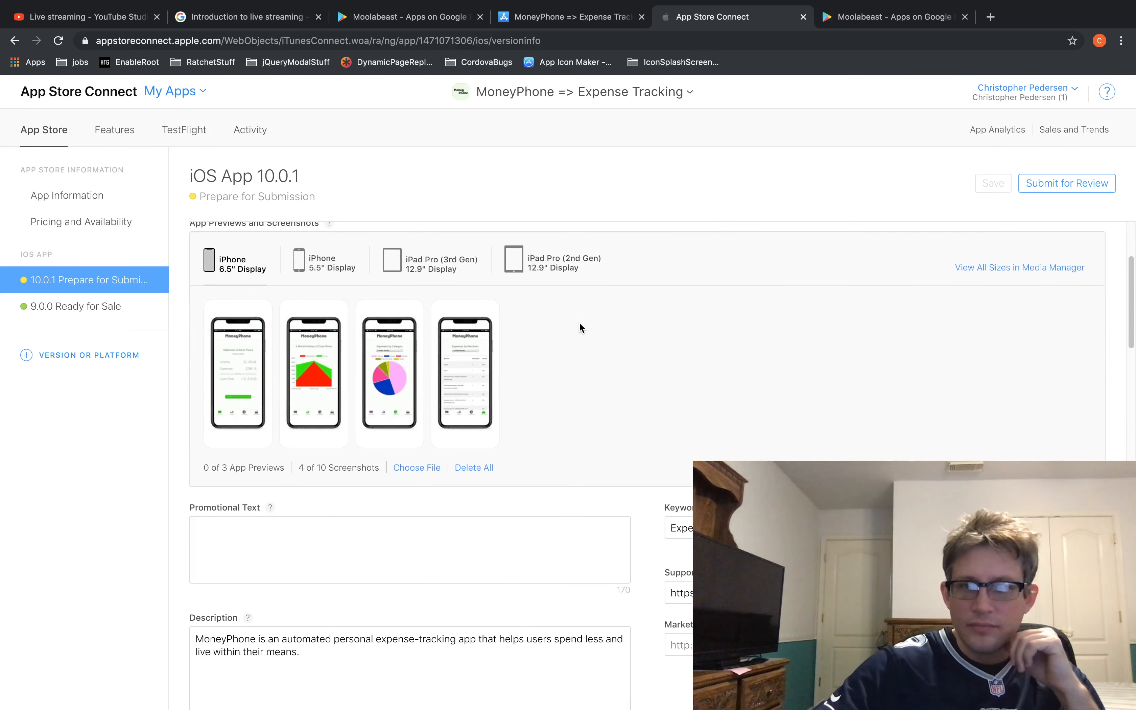
scroll(580, 324, down, 10)
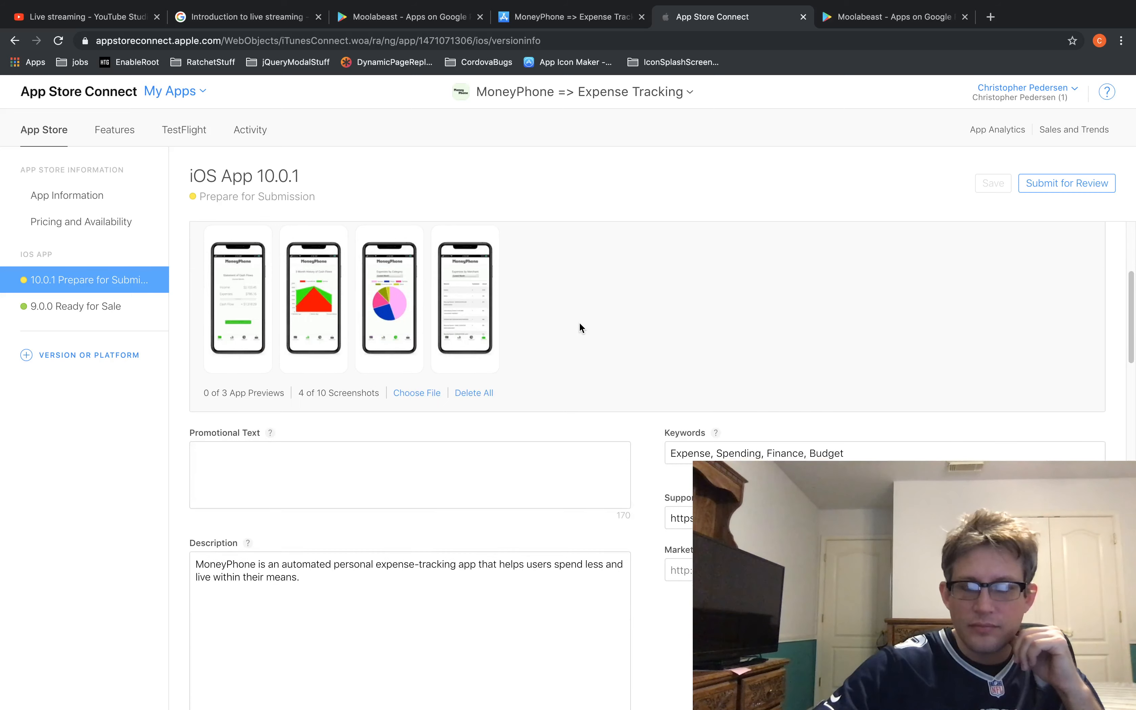
scroll(580, 327, down, 2)
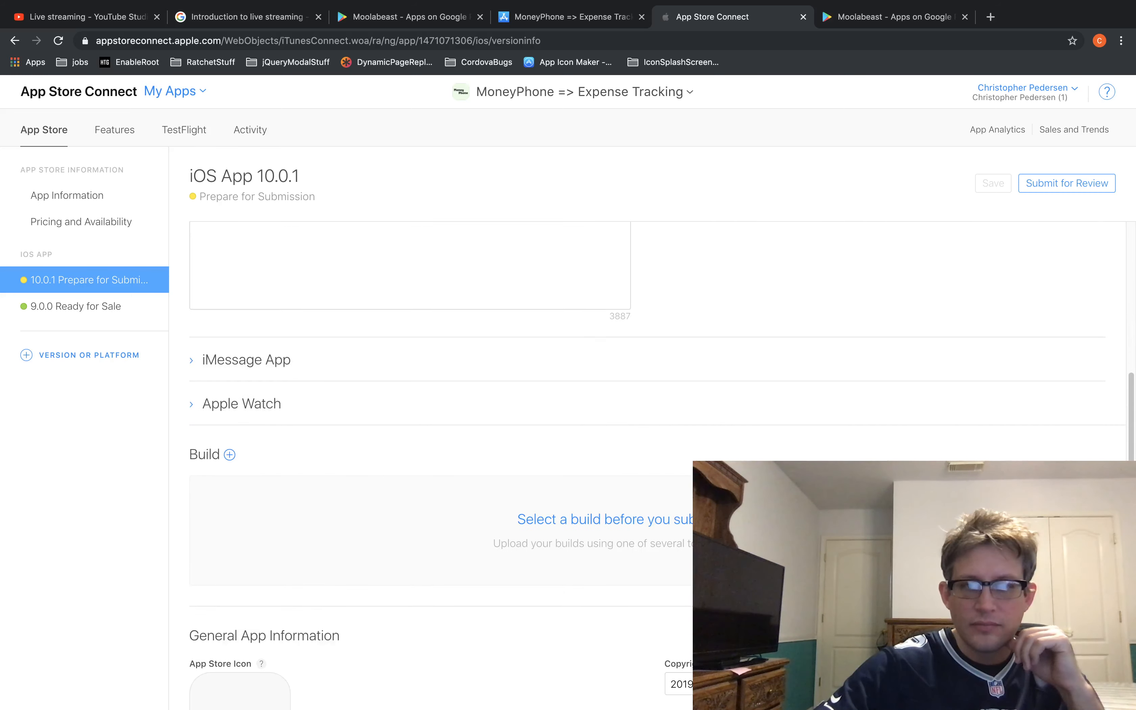
Step: Attach build 10.0.1 to the 10.0.1 version
click(230, 454)
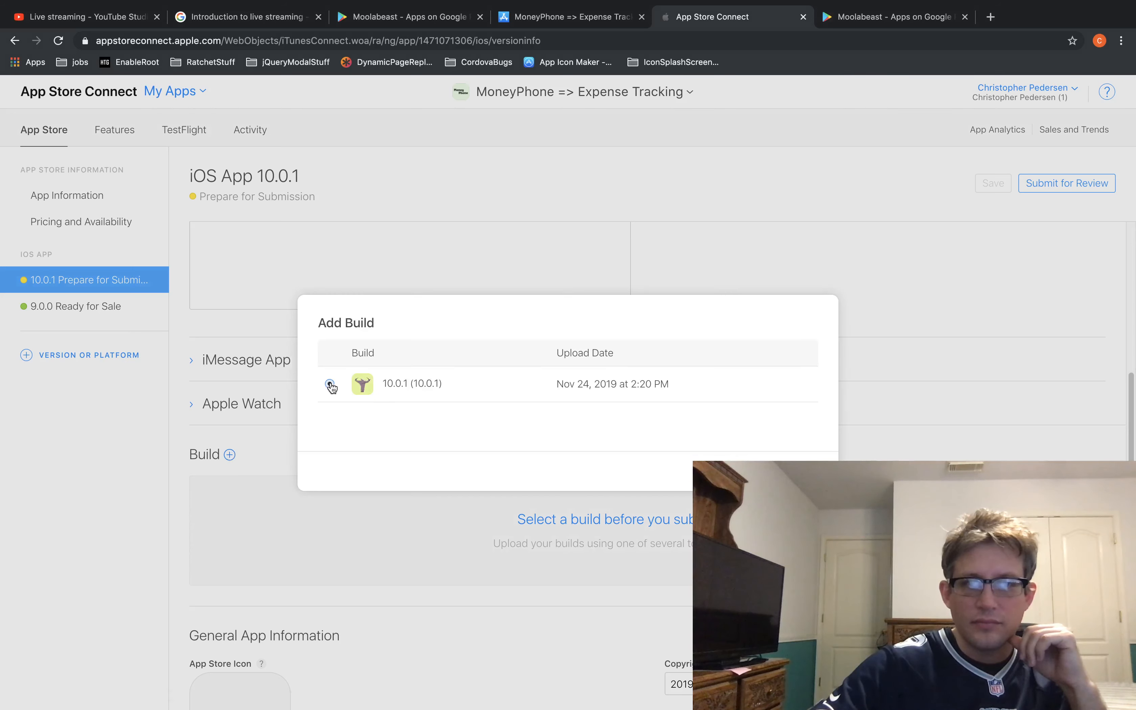
click(330, 384)
click(801, 471)
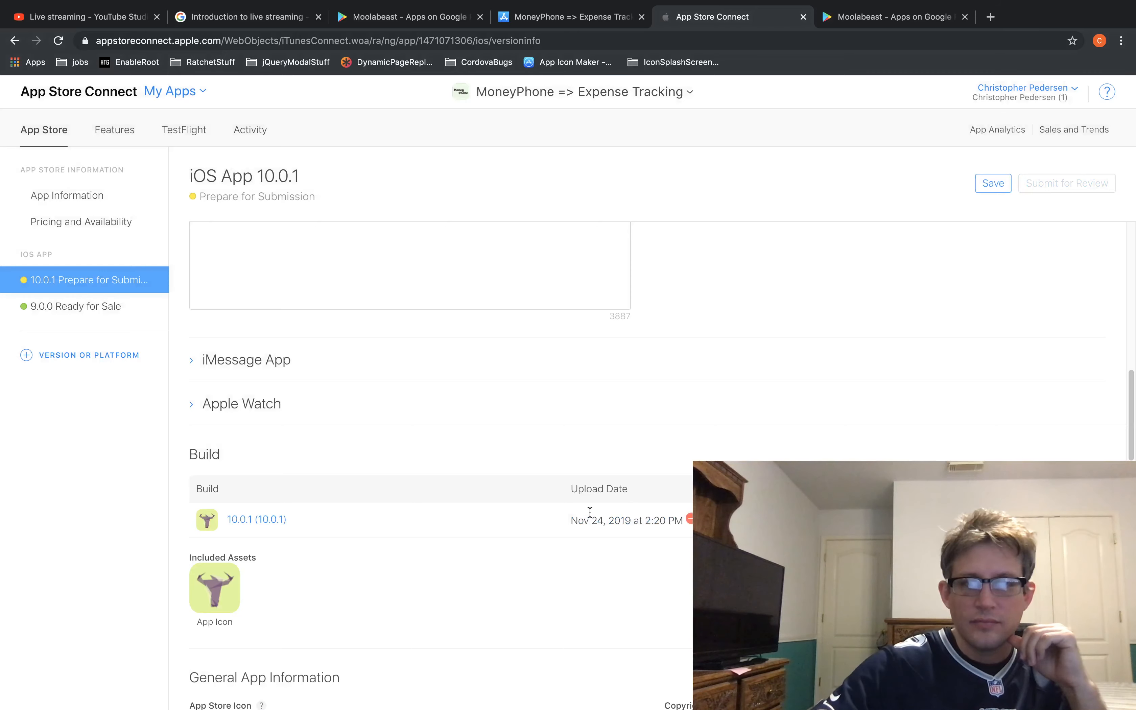
Step: Glance at the app switcher list and close it without switching apps
scroll(592, 517, up, 10)
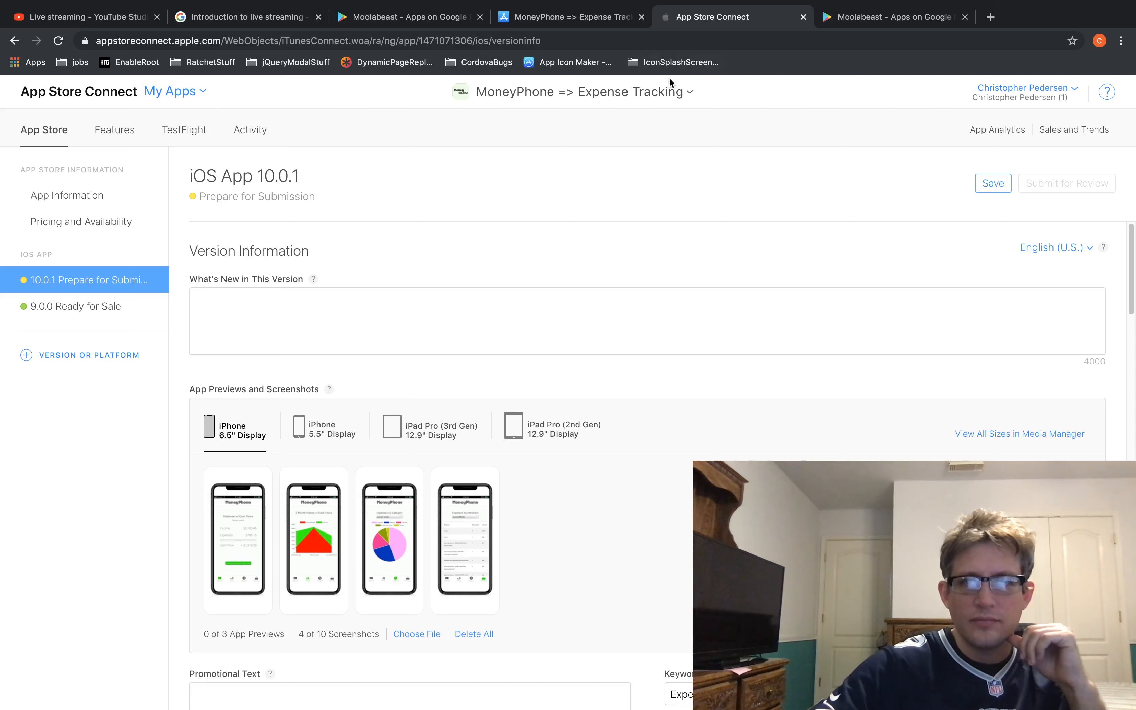
click(684, 93)
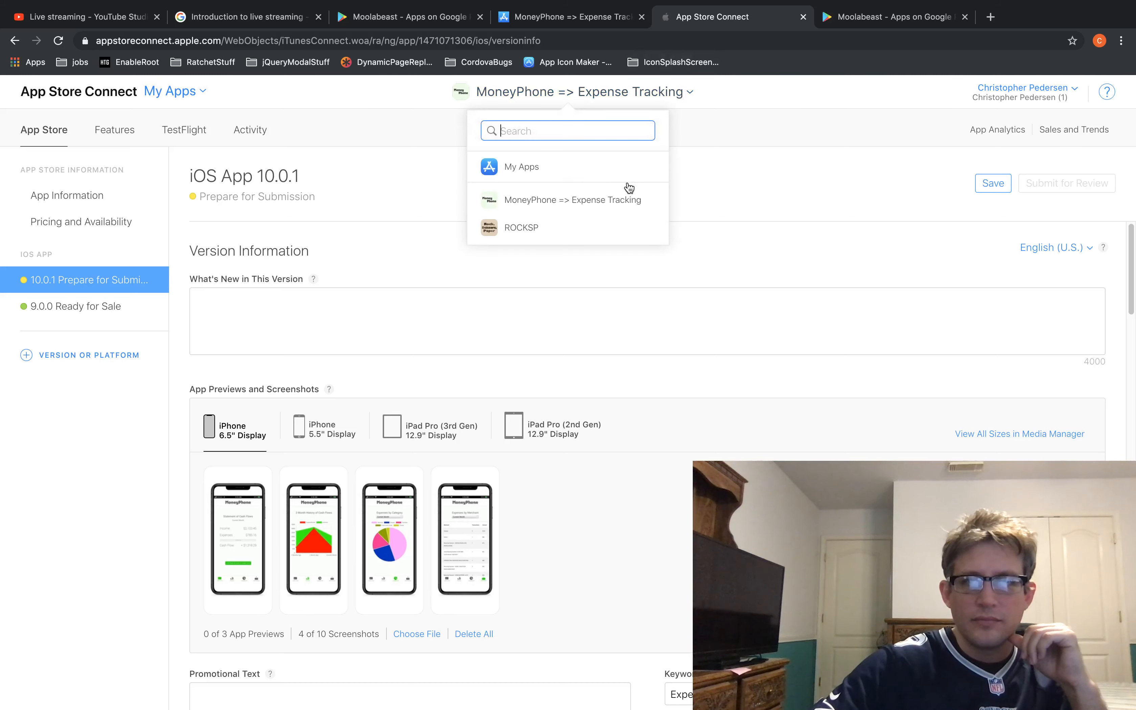
click(761, 400)
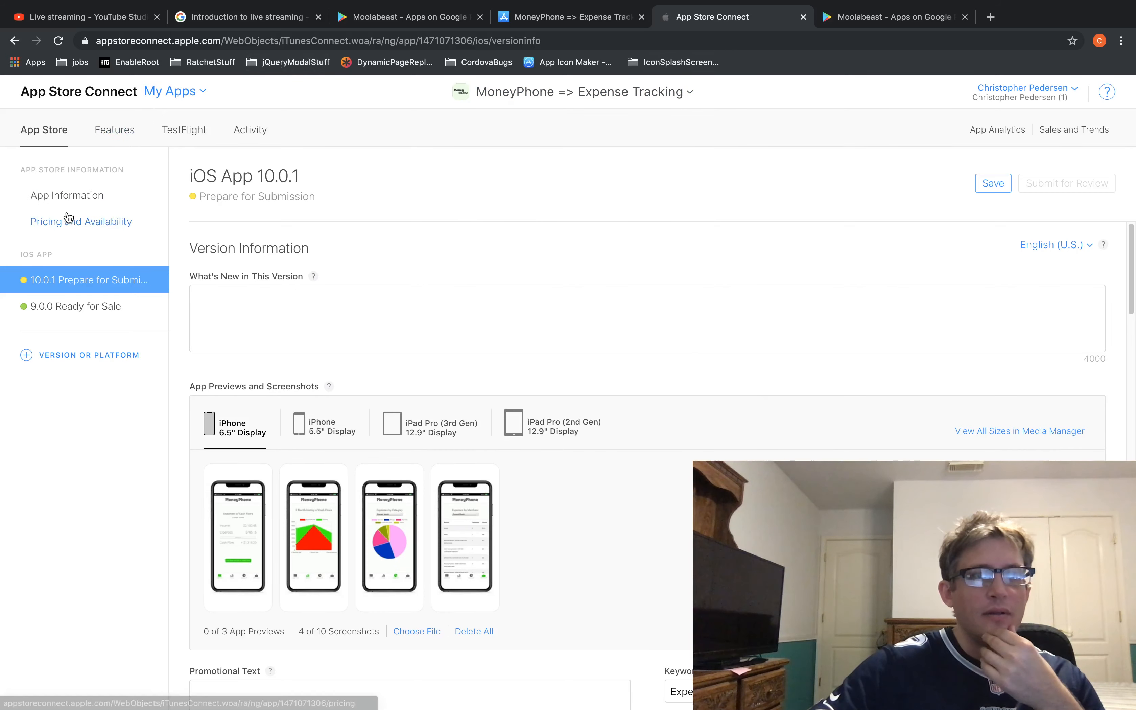
Step: Save the pending 10.0.1 version changes and go to App Information
click(66, 198)
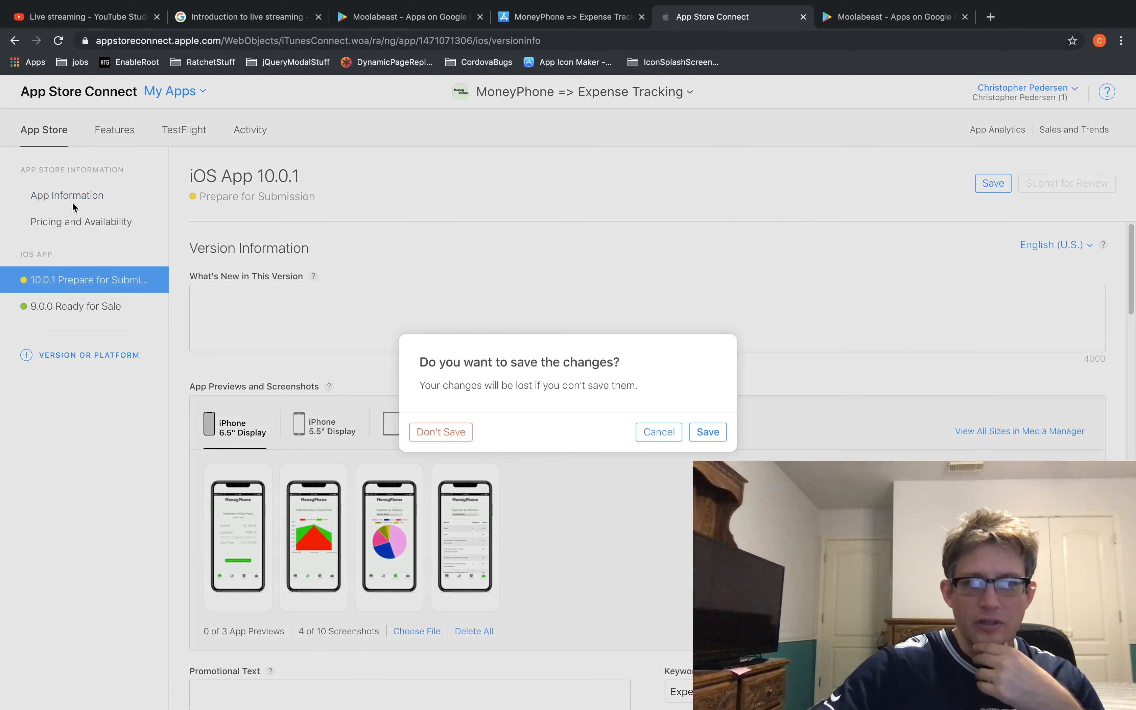
click(709, 433)
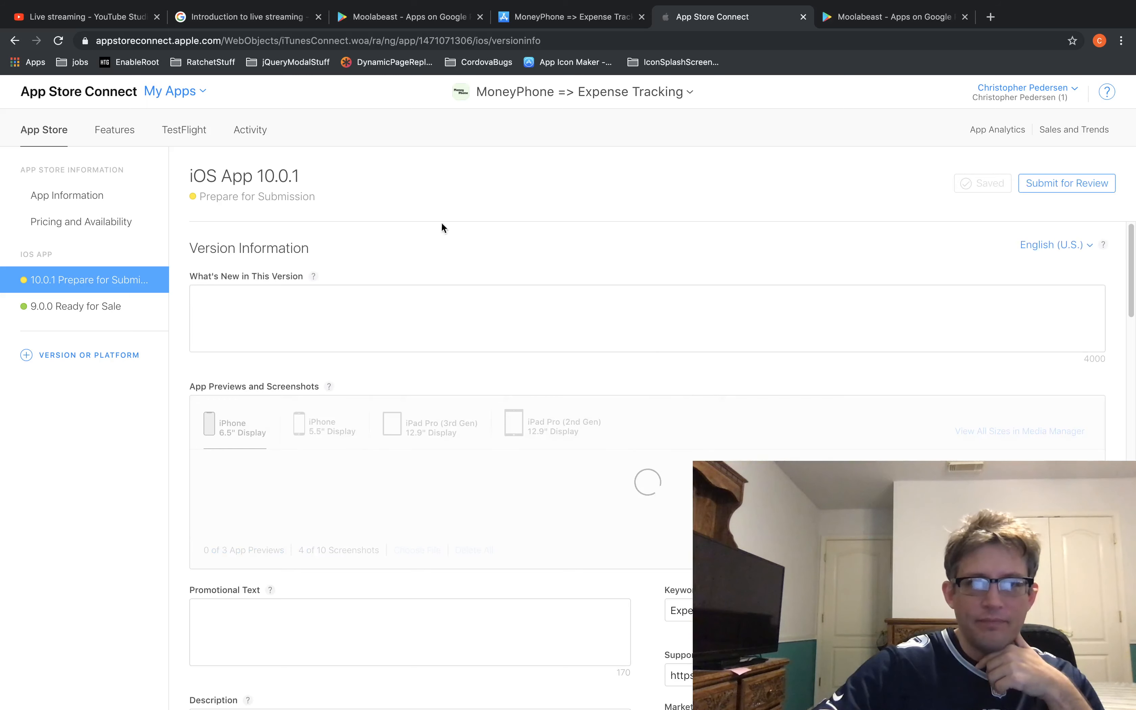
click(89, 196)
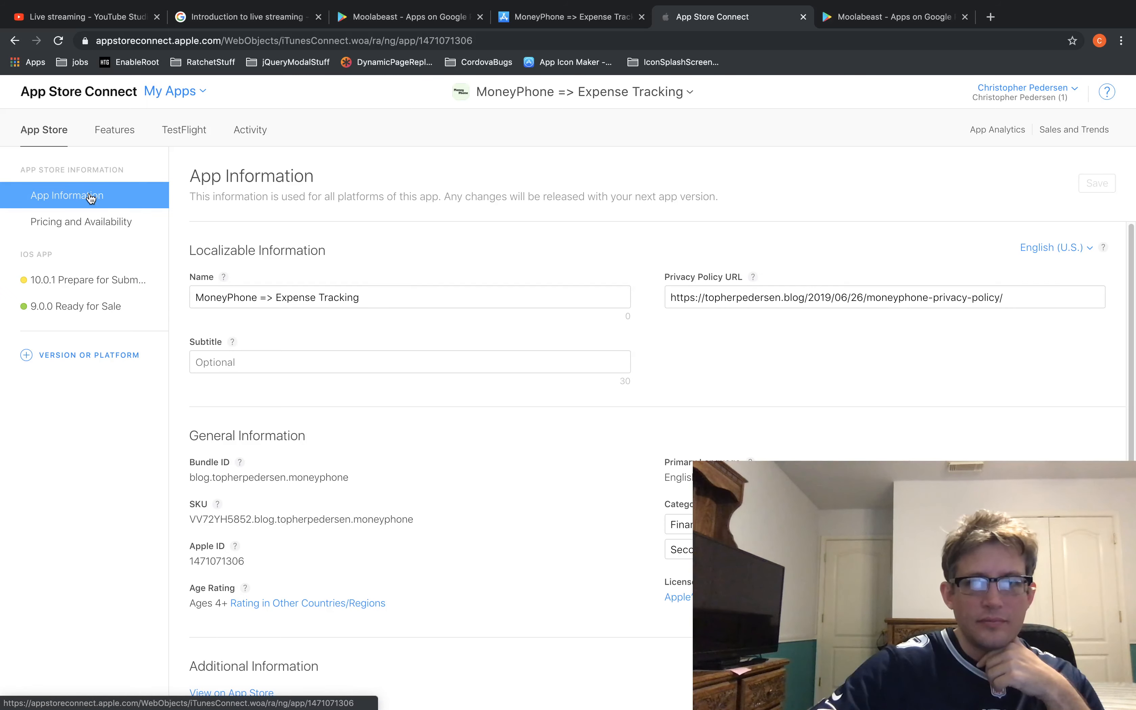
Step: Rename the app to Moolabeast
triple_click(305, 297)
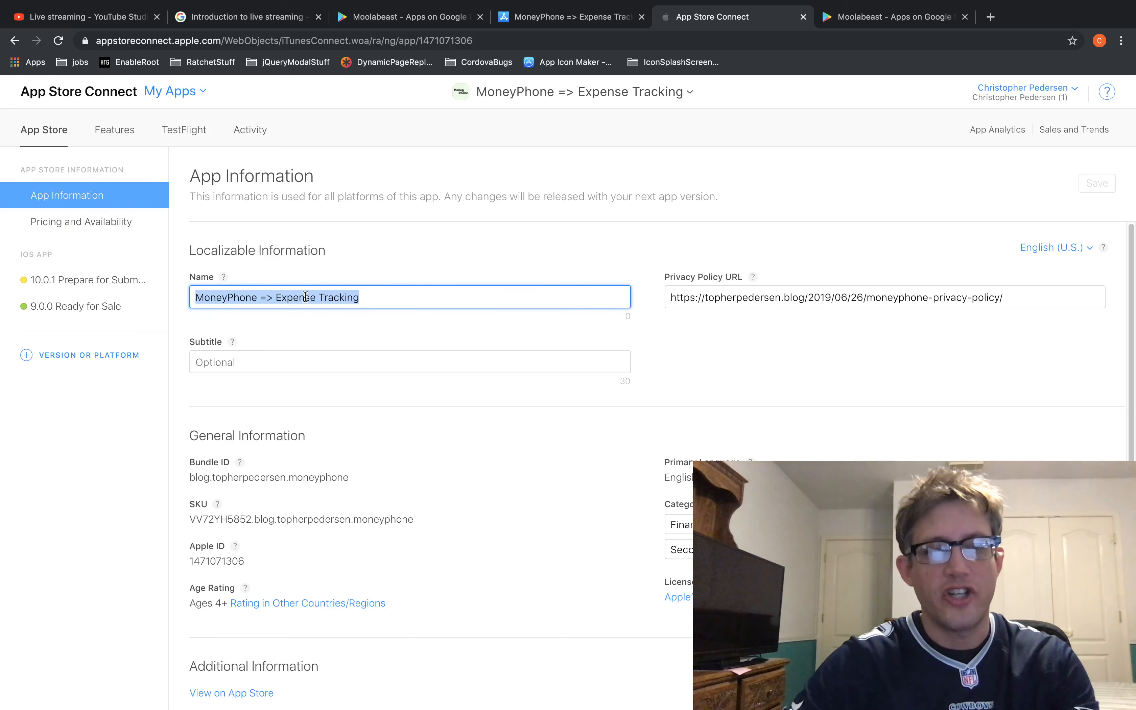
text(Moolabeast)
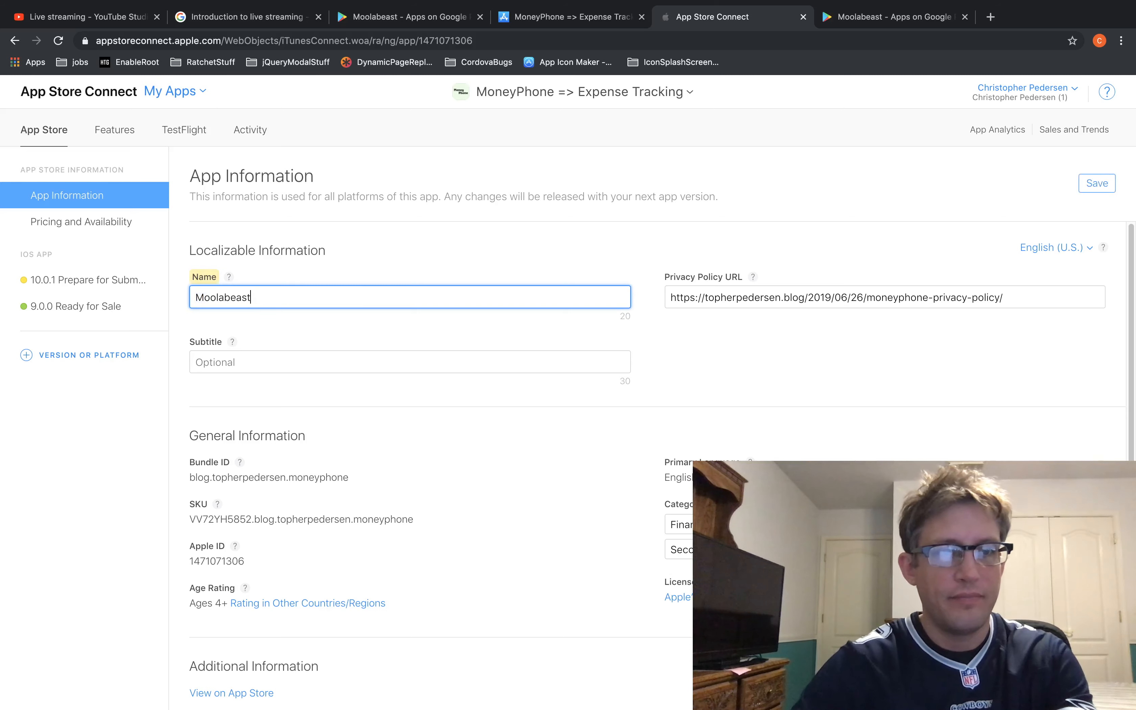
click(231, 281)
mouse_move(232, 282)
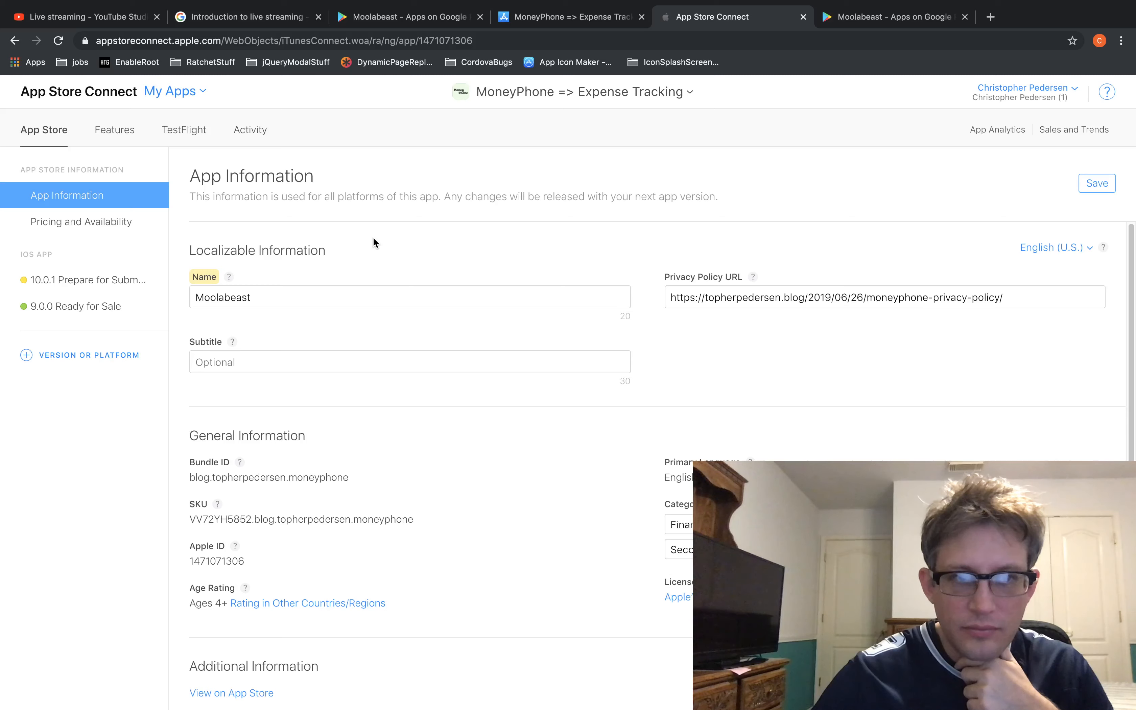
mouse_move(233, 347)
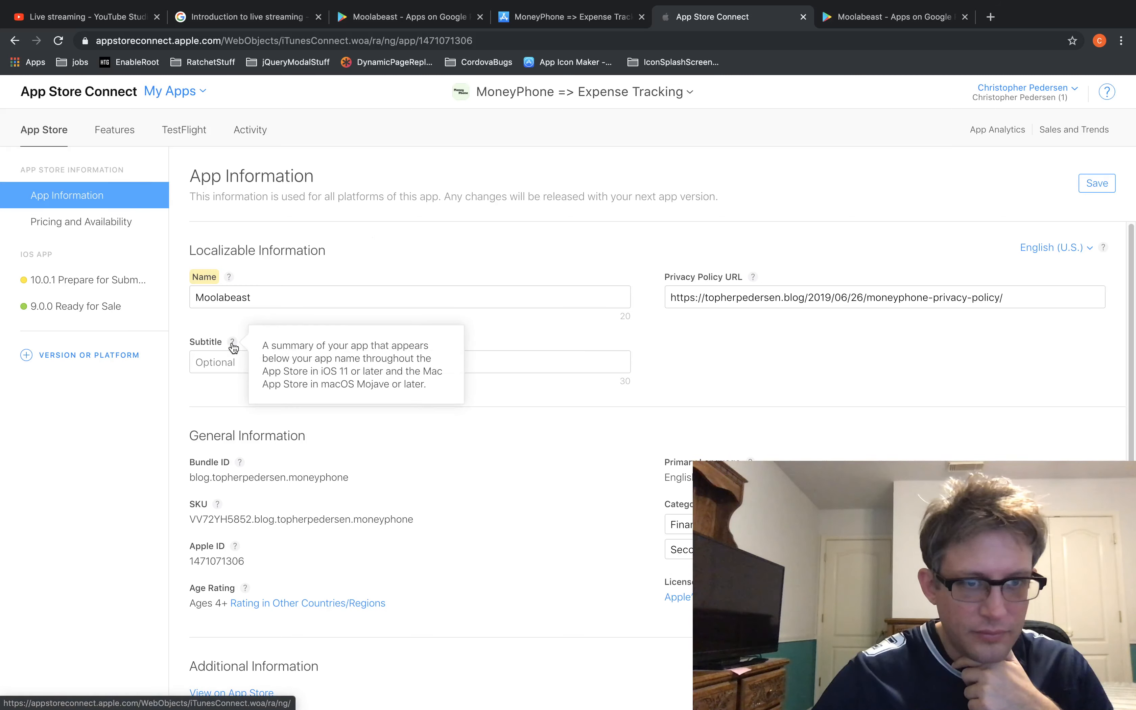
click(228, 366)
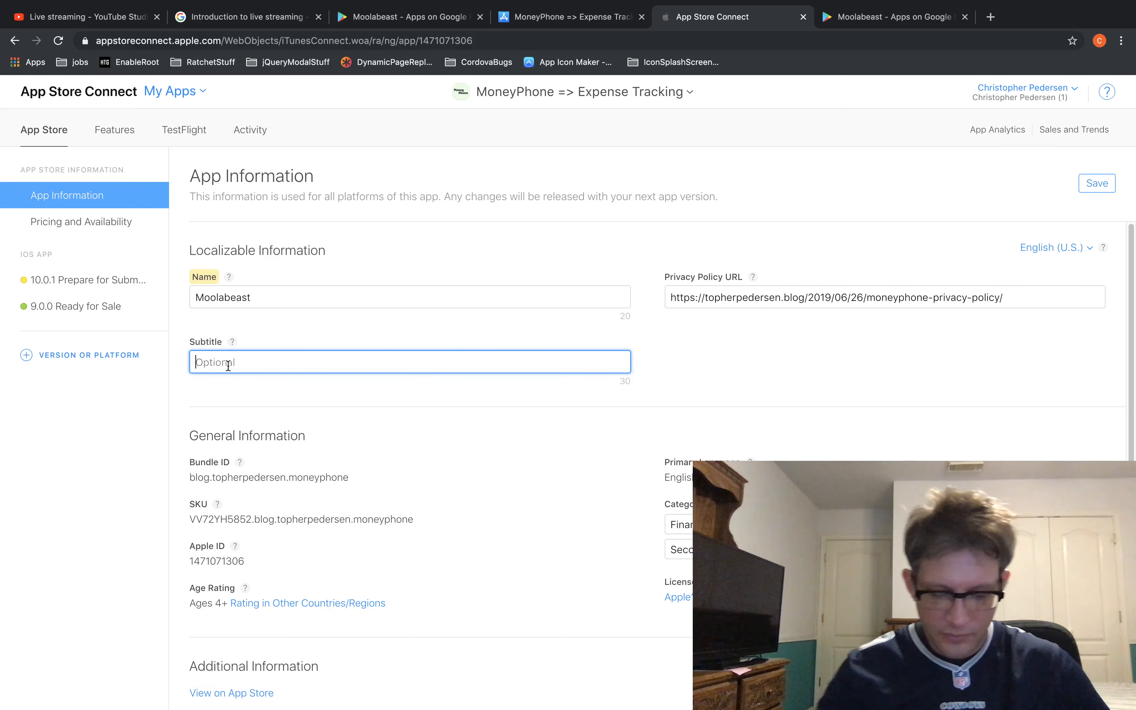
text(Automat)
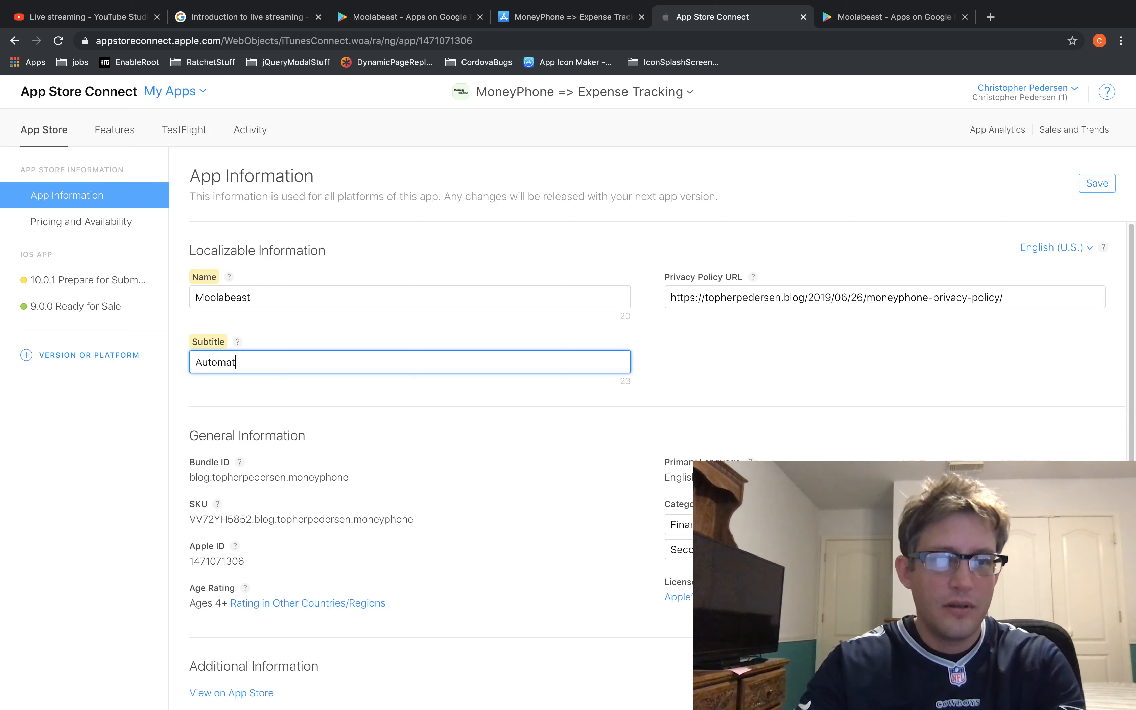
text(ed Expense Tra)
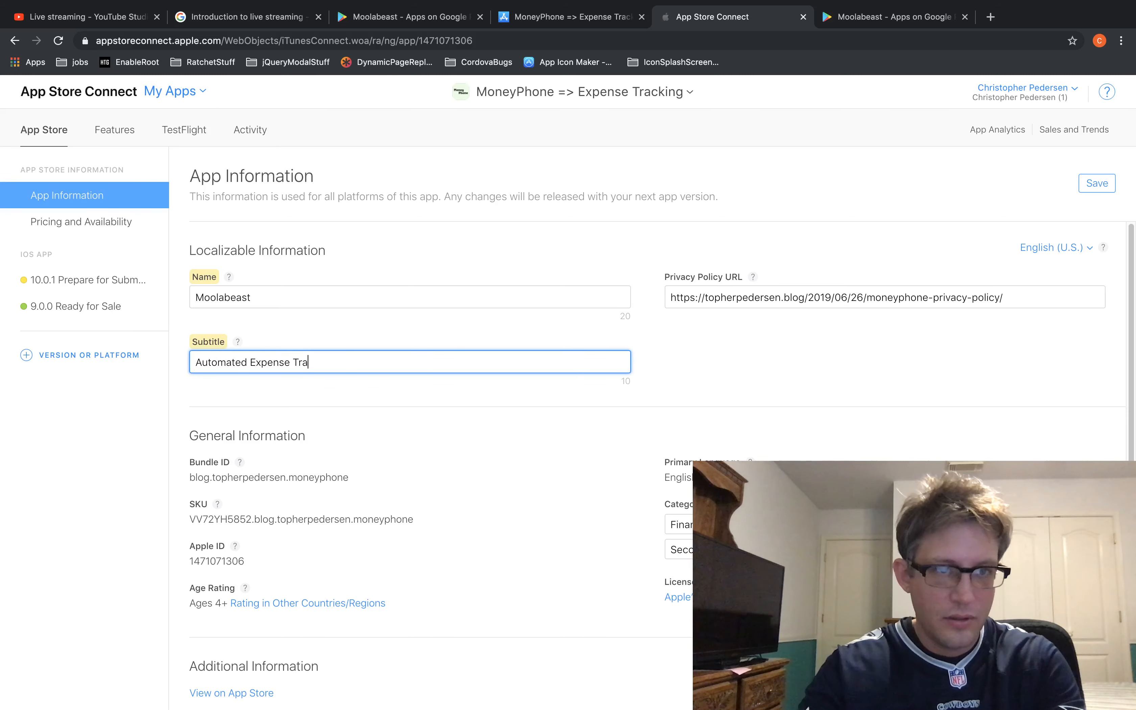
text(cking Tha)
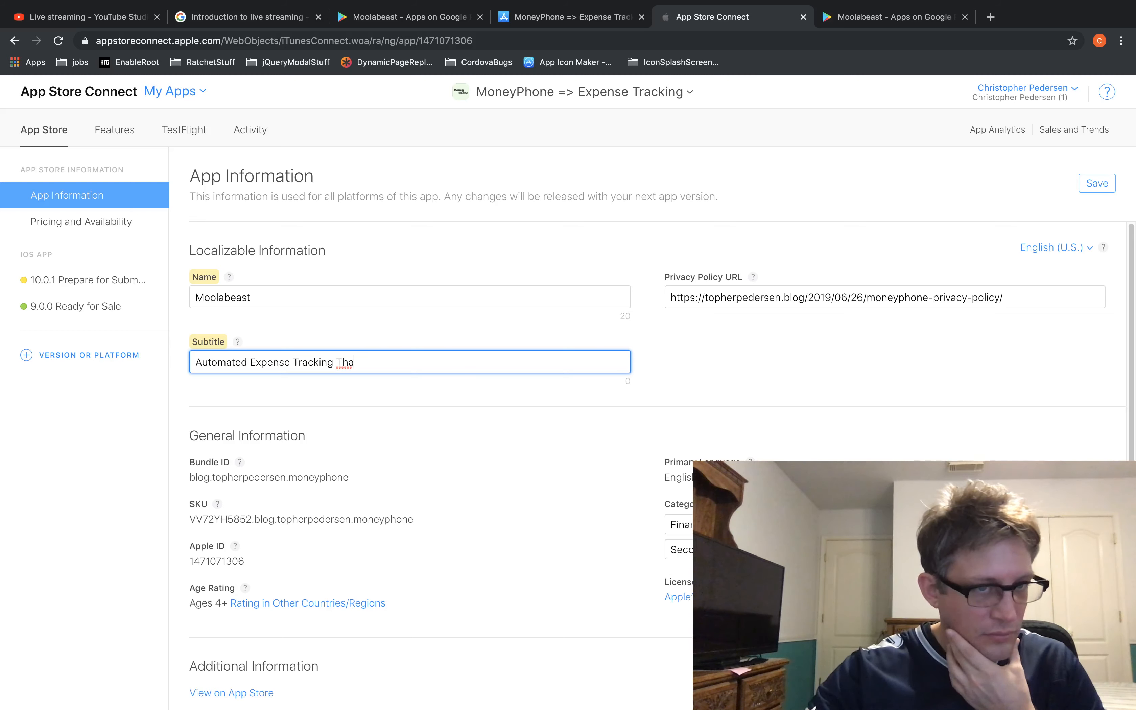
key(BackSpace)
key(BackSpace)
key(BackSpace)
key(BackSpace)
key(BackSpace)
key(BackSpace)
key(BackSpace)
key(BackSpace)
key(BackSpace)
key(BackSpace)
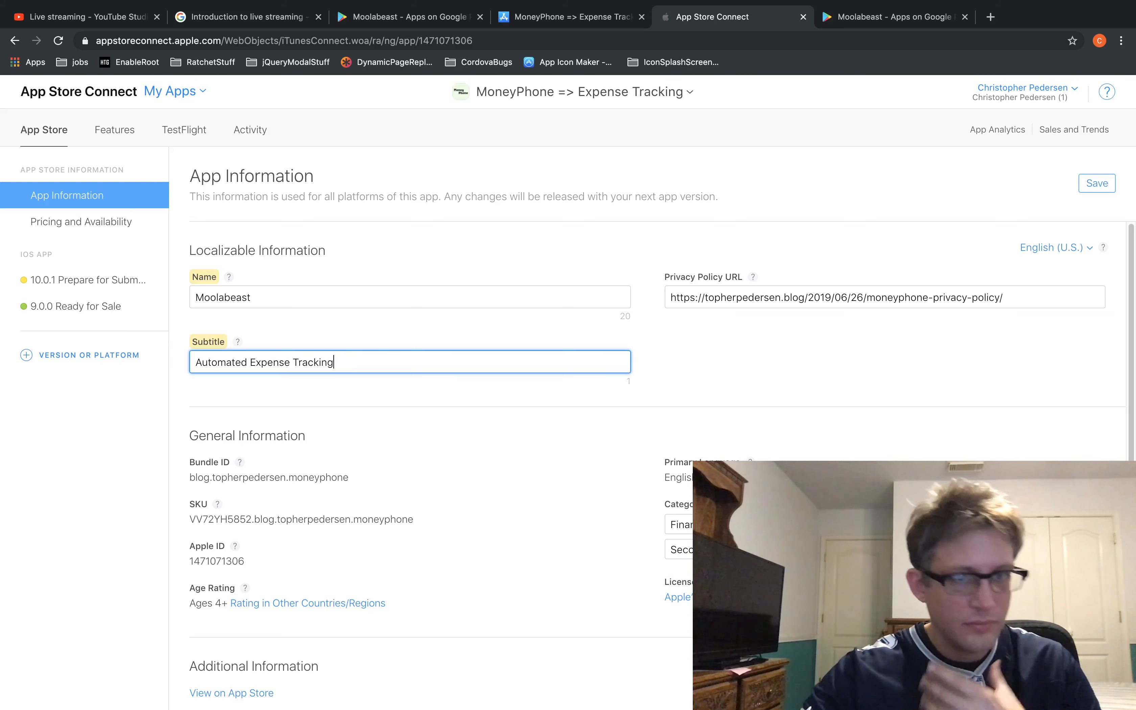
key(BackSpace)
key(BackSpace)
key(BackSpace)
key(BackSpace)
key(BackSpace)
key(BackSpace)
key(BackSpace)
key(BackSpace)
key(BackSpace)
key(BackSpace)
key(BackSpace)
key(BackSpace)
key(BackSpace)
key(BackSpace)
key(BackSpace)
key(BackSpace)
key(BackSpace)
key(BackSpace)
key(BackSpace)
key(BackSpace)
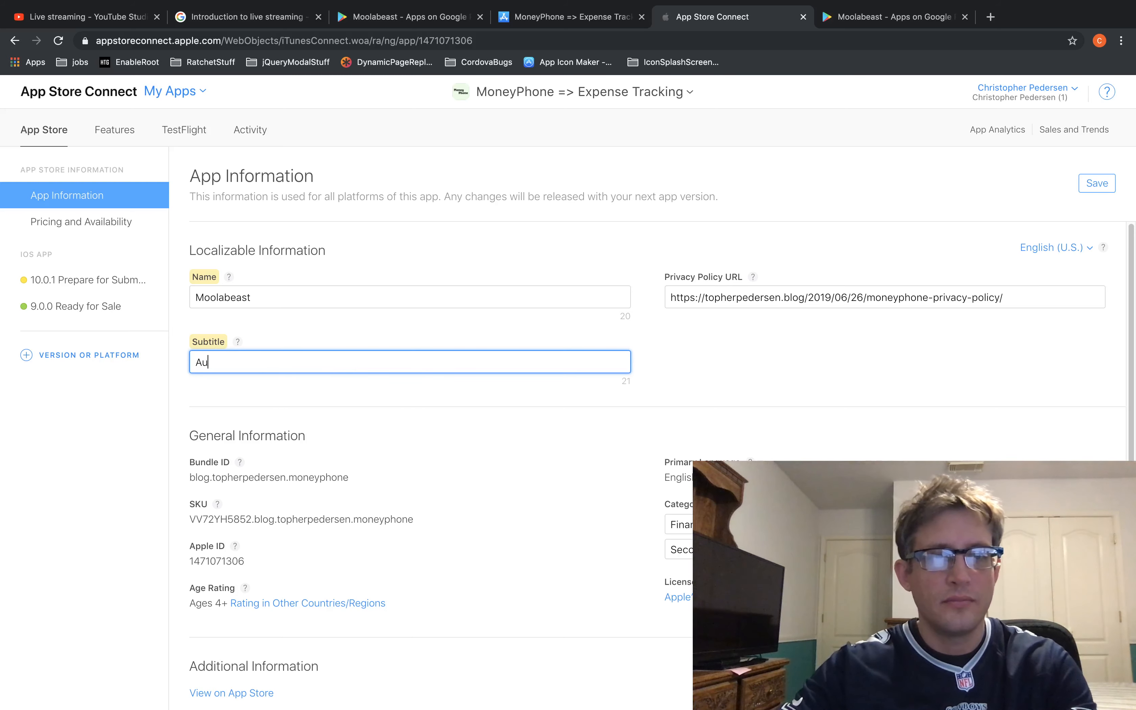
text(E)
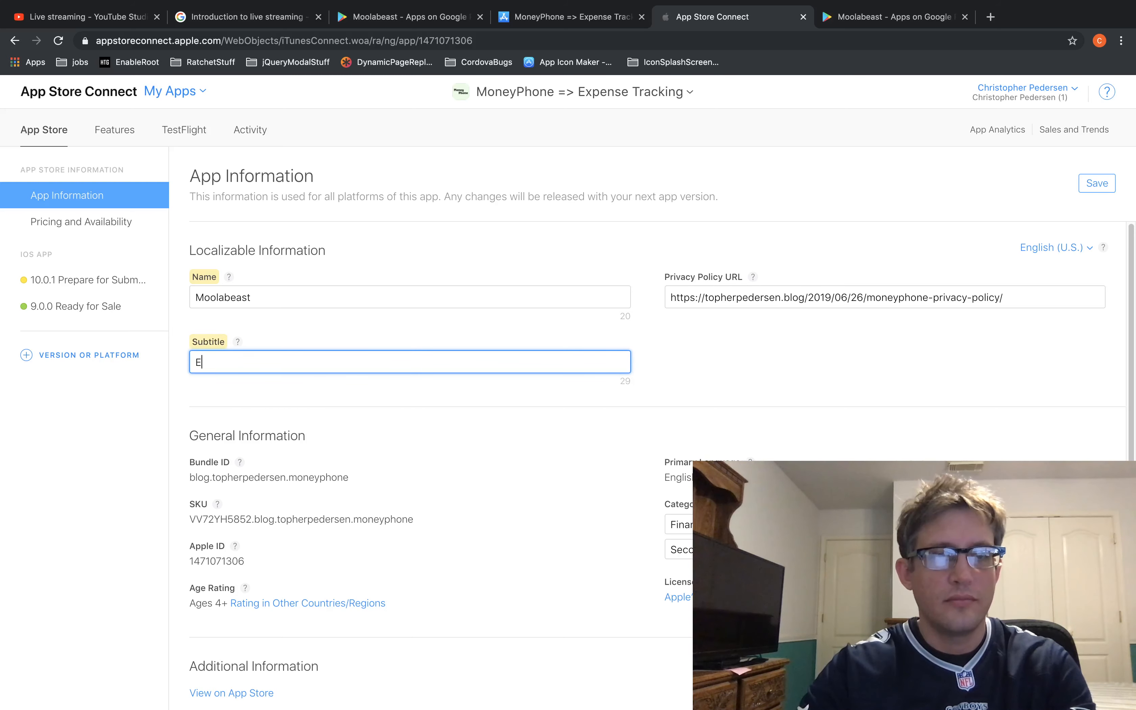
text(xpense Tracking)
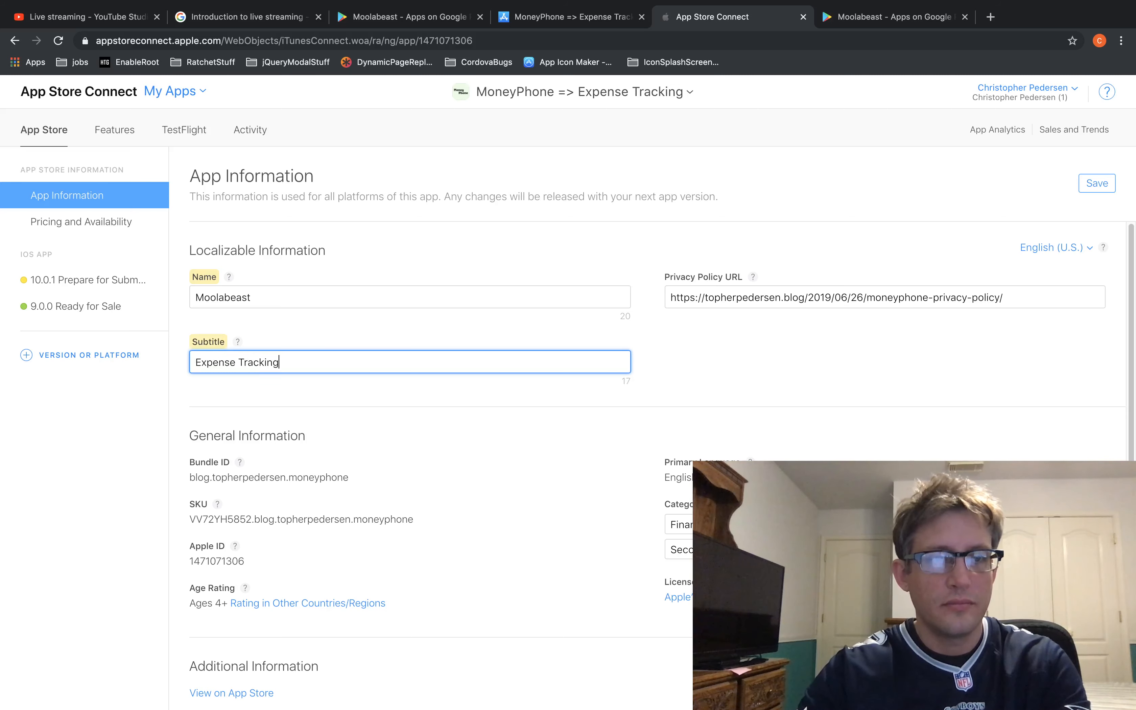
text( Avoid Ov)
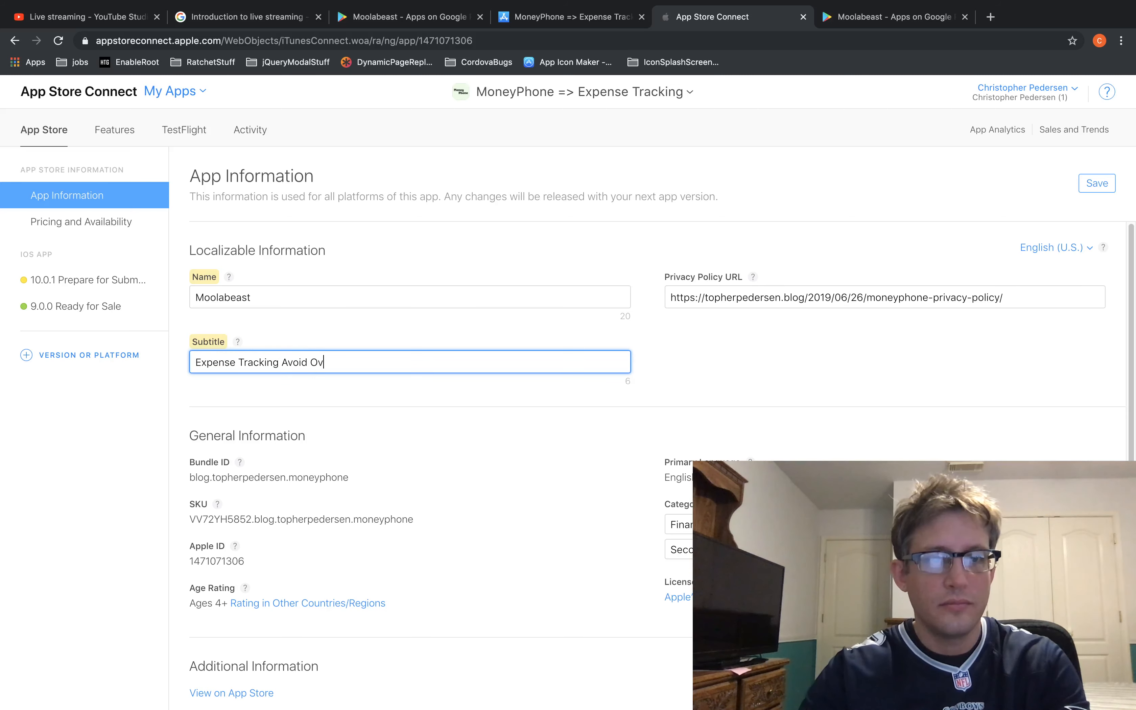
text(erspe)
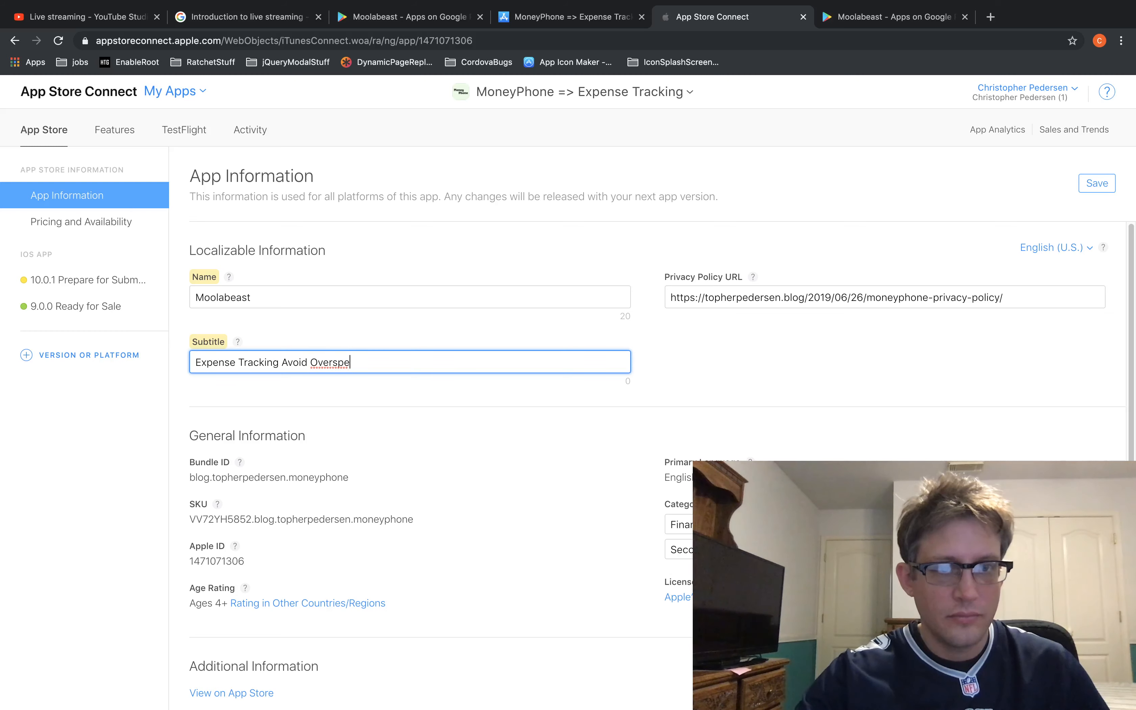
key(BackSpace)
key(BackSpace)
key(BackSpace)
key(BackSpace)
key(BackSpace)
key(BackSpace)
key(BackSpace)
key(BackSpace)
key(BackSpace)
key(BackSpace)
key(BackSpace)
key(BackSpace)
key(BackSpace)
key(BackSpace)
key(BackSpace)
key(BackSpace)
key(BackSpace)
key(BackSpace)
key(BackSpace)
key(BackSpace)
key(BackSpace)
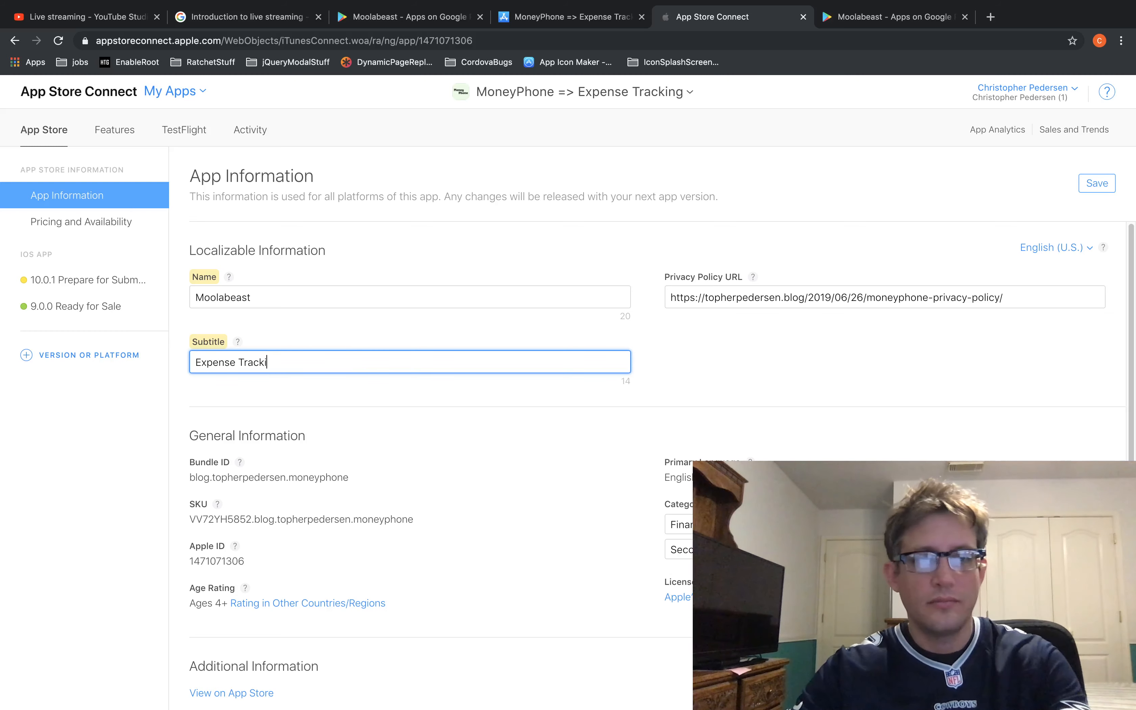
key(BackSpace)
key(BackSpace)
key(BackSpace)
key(BackSpace)
key(BackSpace)
key(BackSpace)
key(BackSpace)
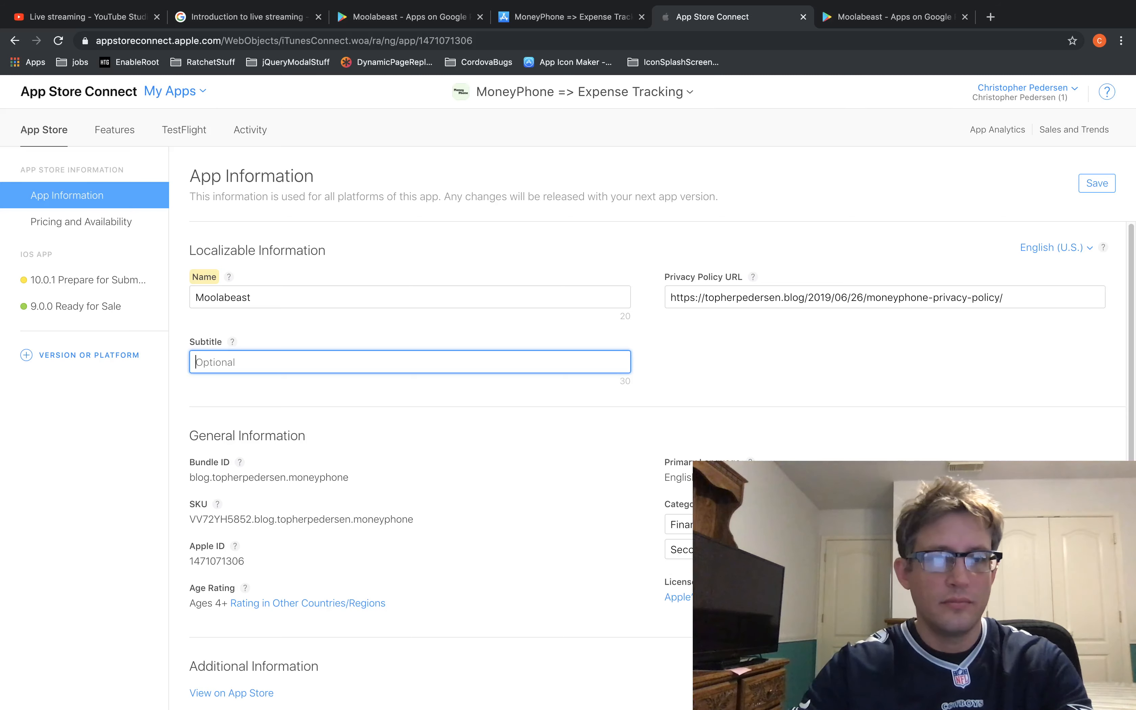
text(Autom)
key(BackSpace)
key(BackSpace)
key(BackSpace)
key(BackSpace)
key(BackSpace)
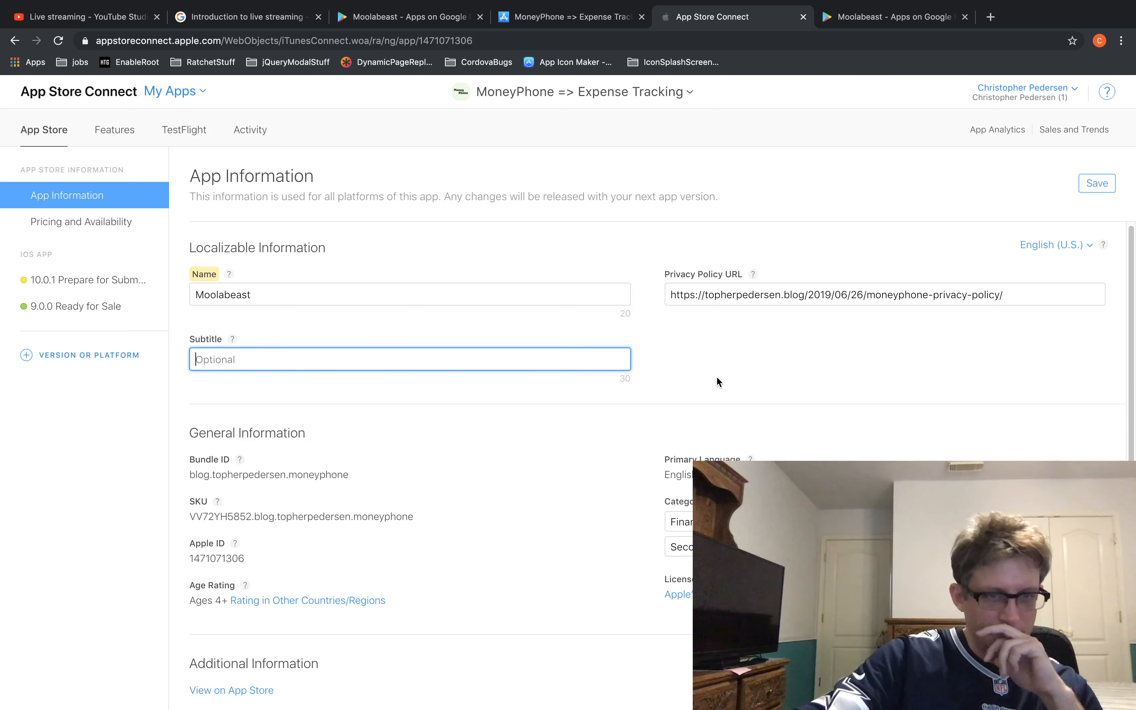
scroll(717, 380, down, 3)
scroll(717, 377, up, 3)
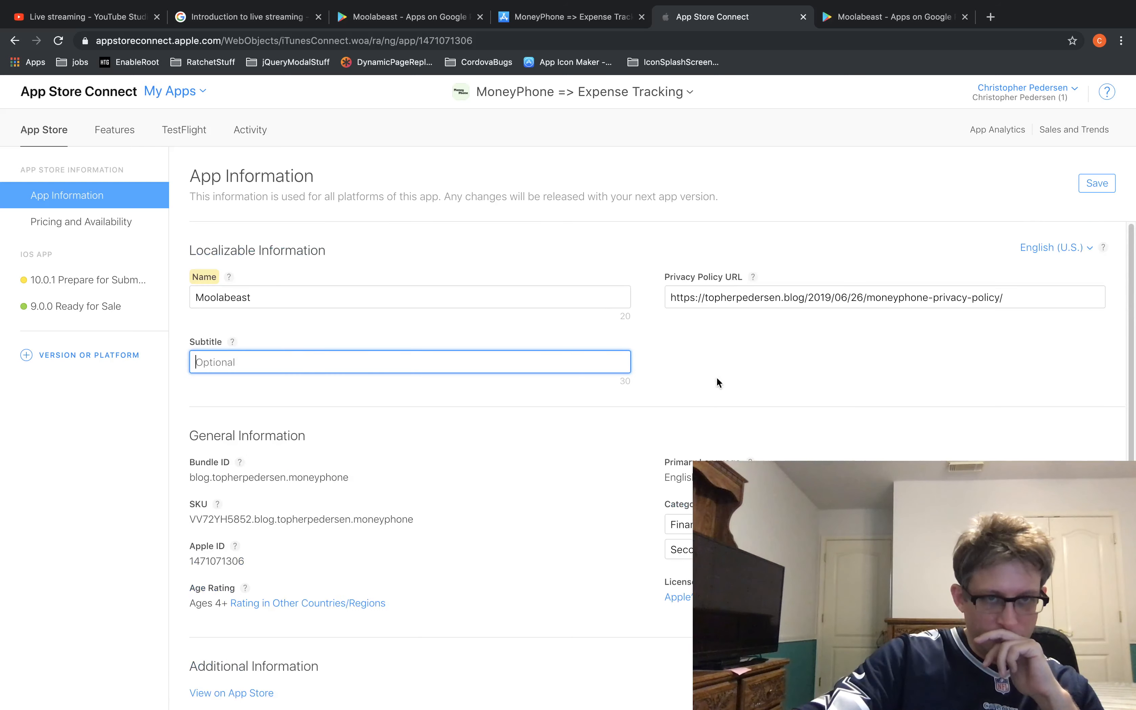
click(1108, 183)
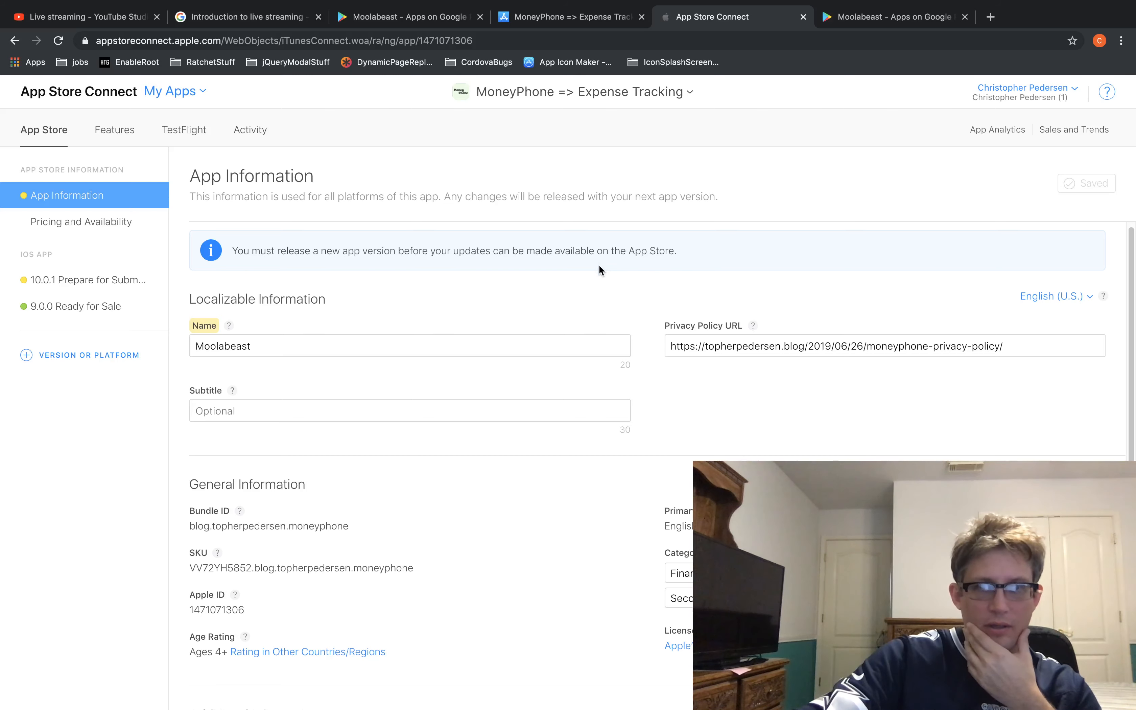
scroll(599, 267, down, 2)
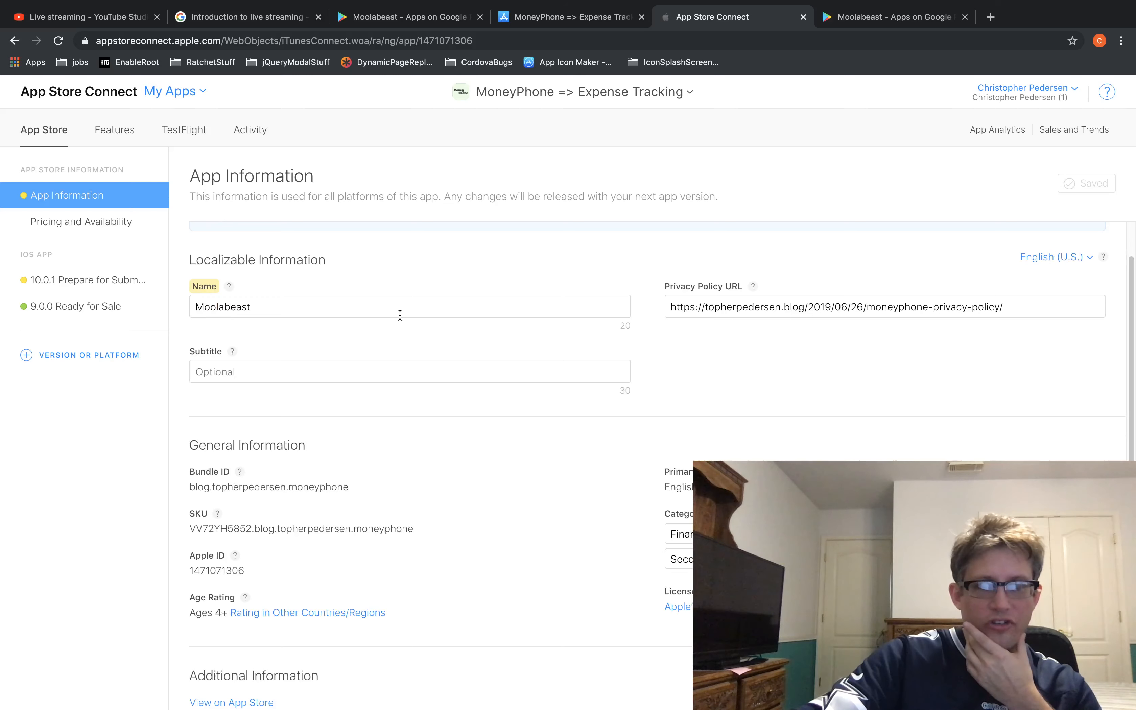
scroll(400, 315, down, 3)
scroll(400, 316, up, 4)
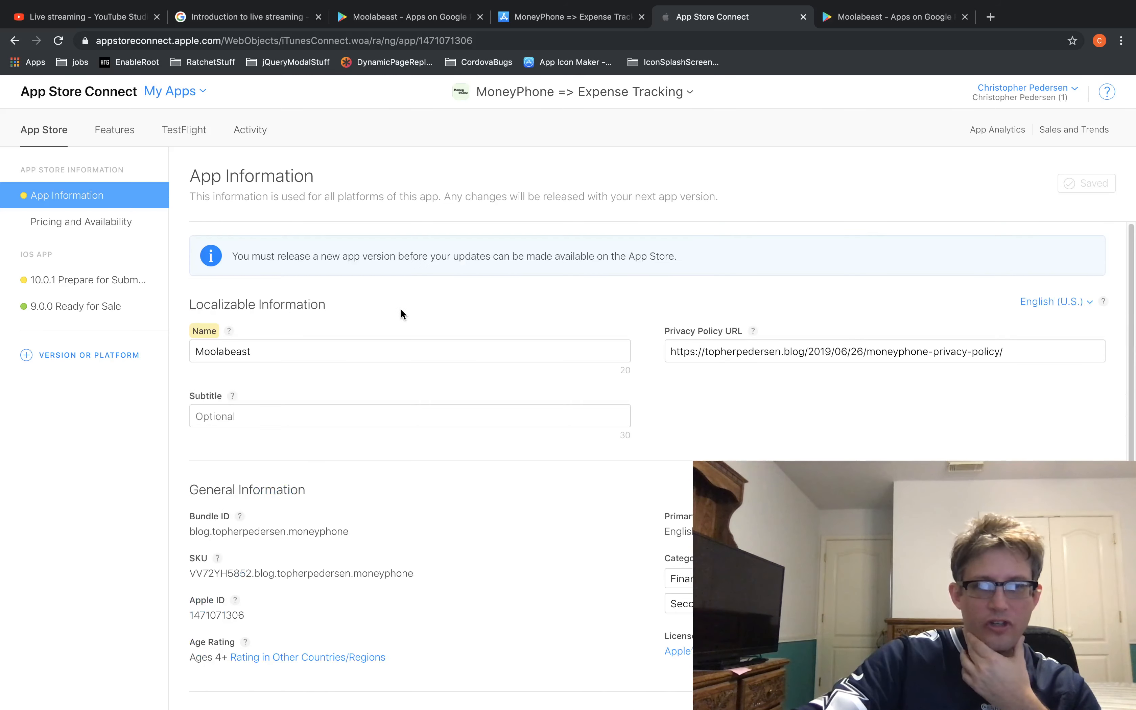
Step: In version 10.0.1's What's New, draft a note about the "skip signup" preview feature
click(54, 285)
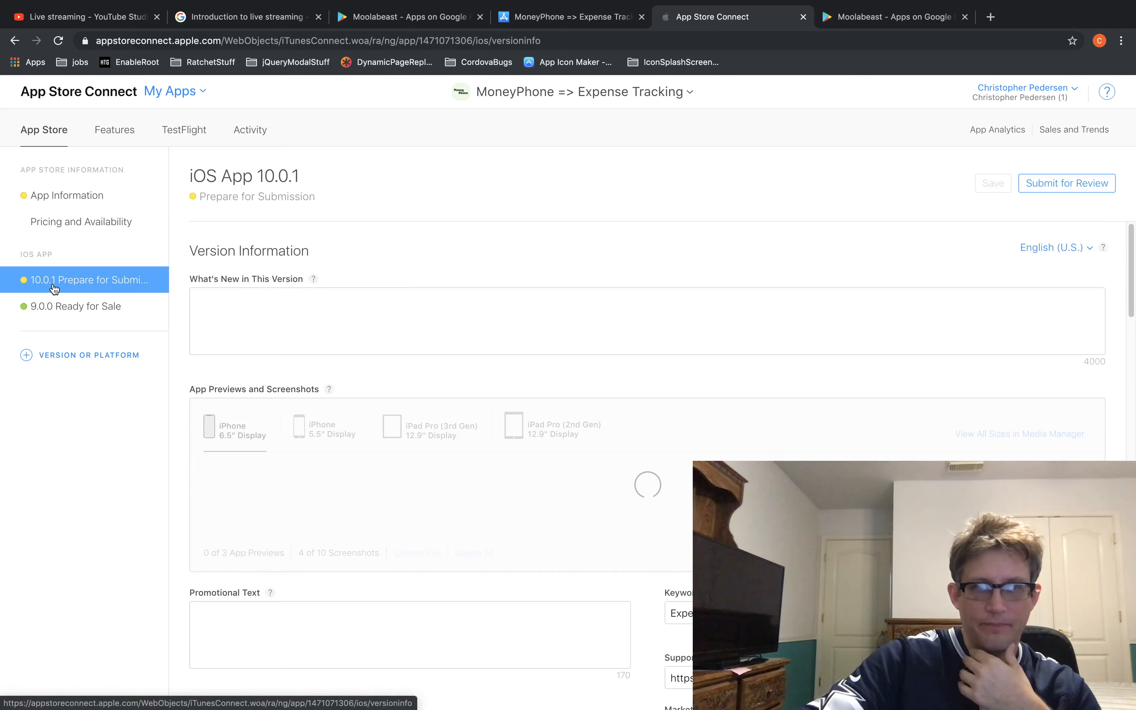
click(285, 303)
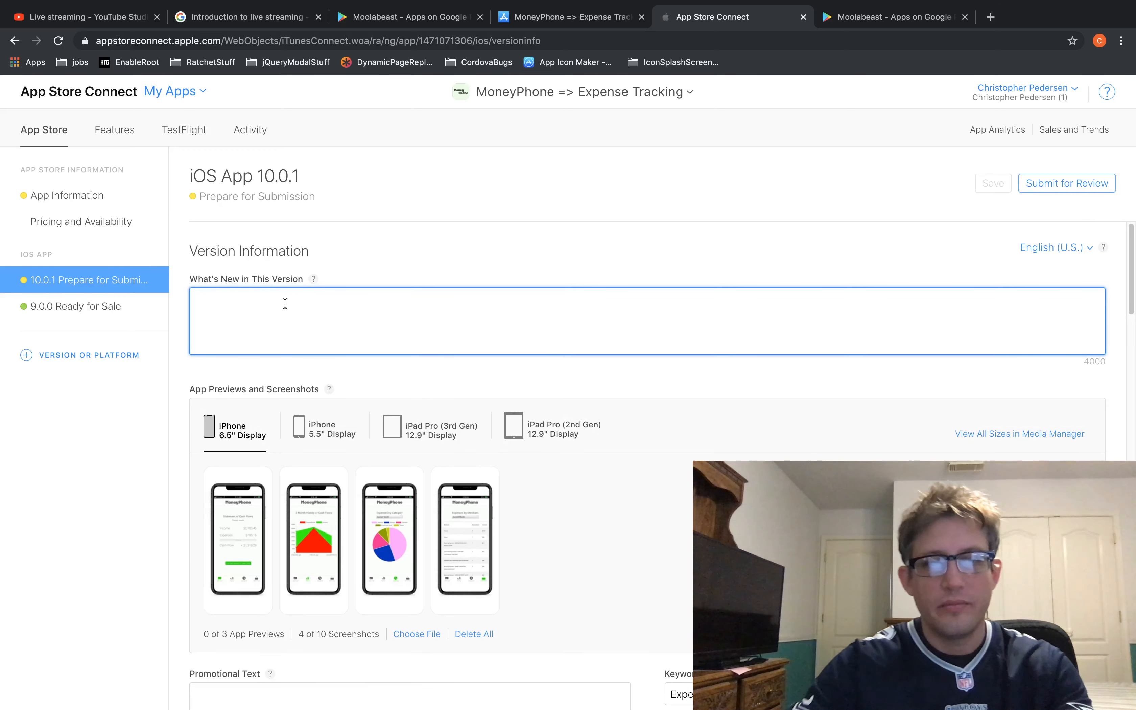
text(Rebranded app)
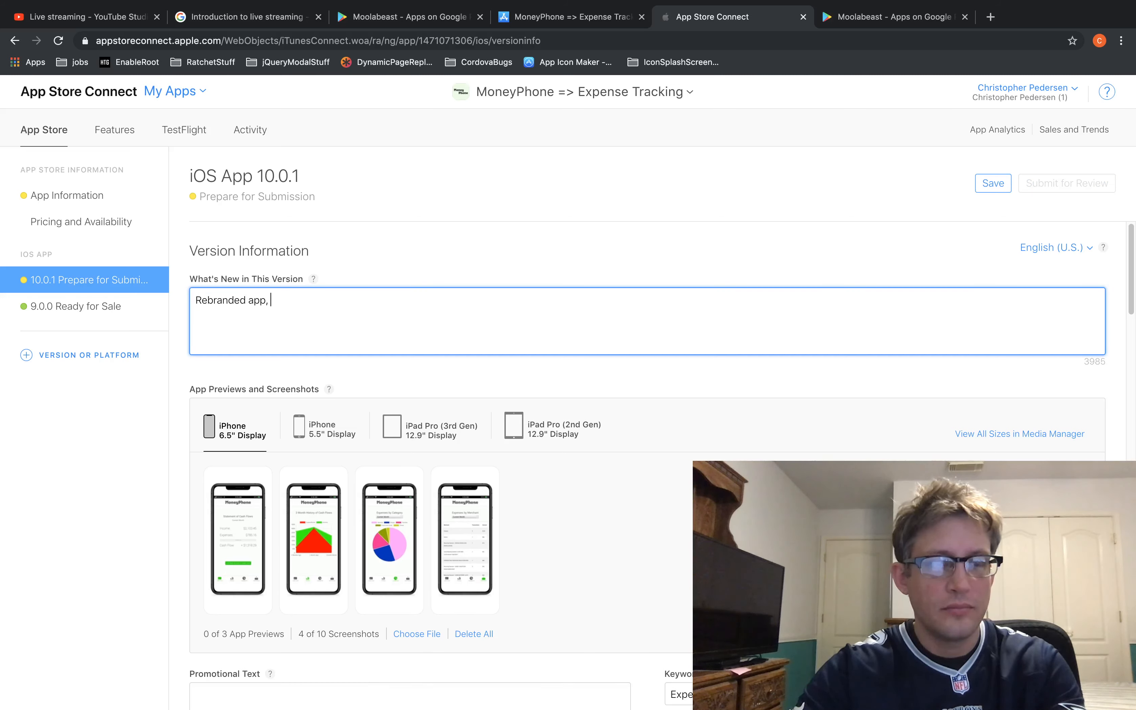
text(,)
key(BackSpace)
key(BackSpace)
key(BackSpace)
key(BackSpace)
key(BackSpace)
key(BackSpace)
key(BackSpace)
key(BackSpace)
key(BackSpace)
key(BackSpace)
key(BackSpace)
key(BackSpace)
key(BackSpace)
key(BackSpace)
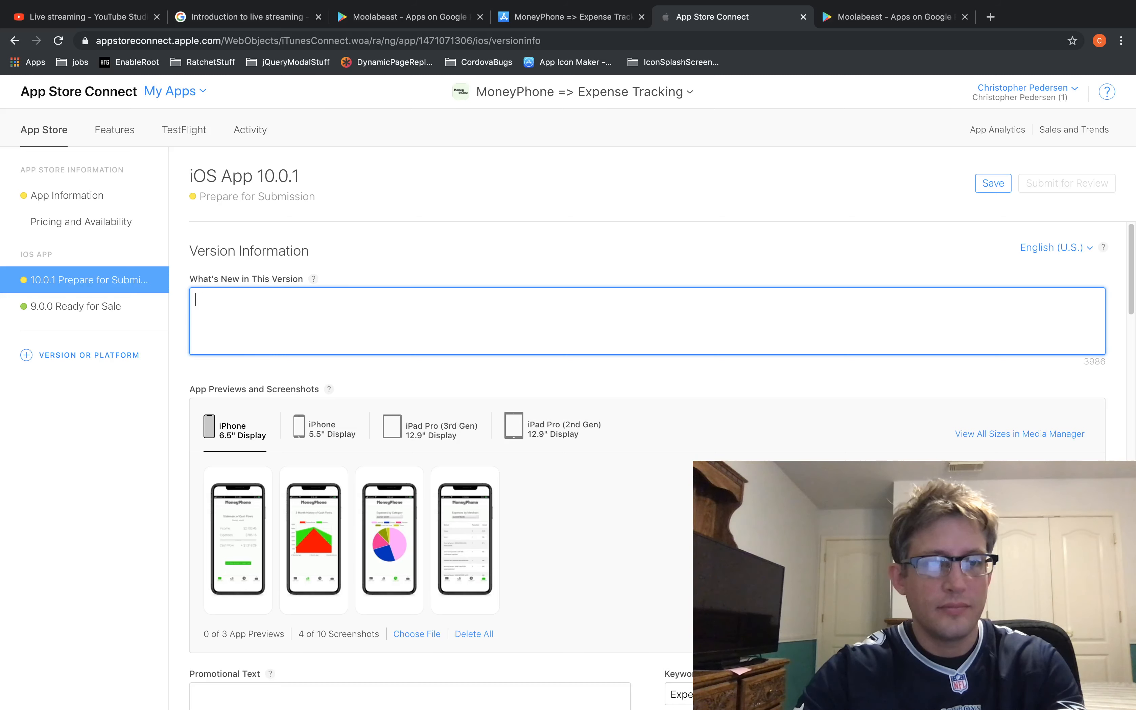
text(Added)
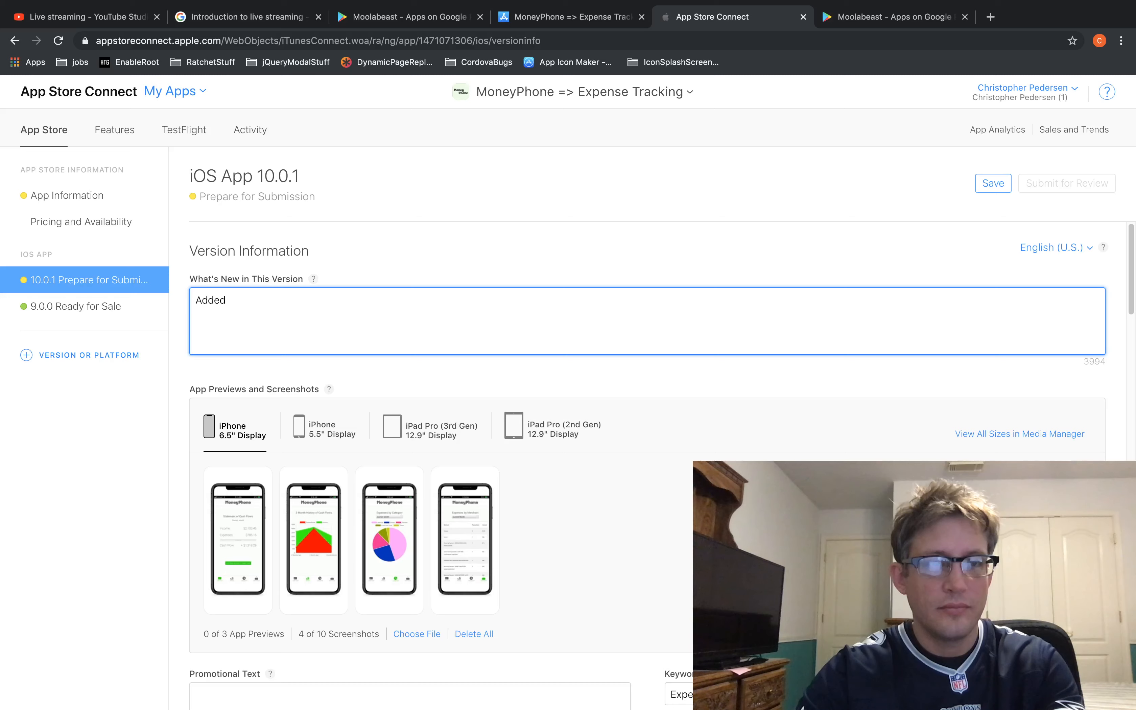
text( "skip s)
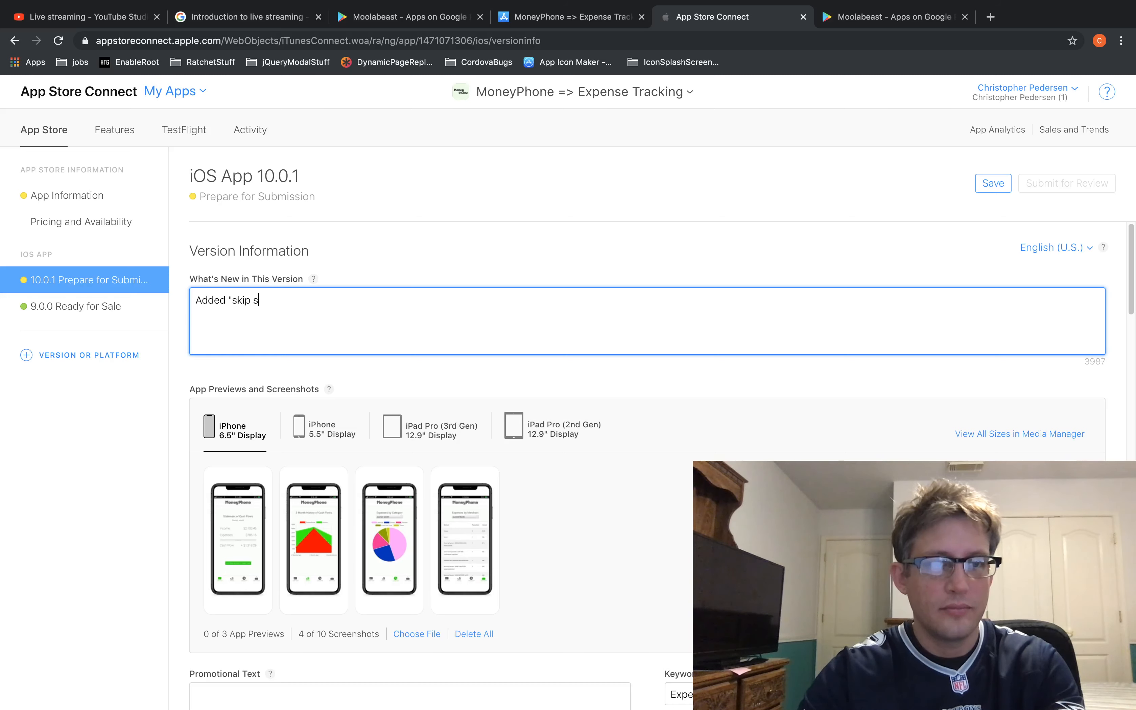
text(ignup" featur)
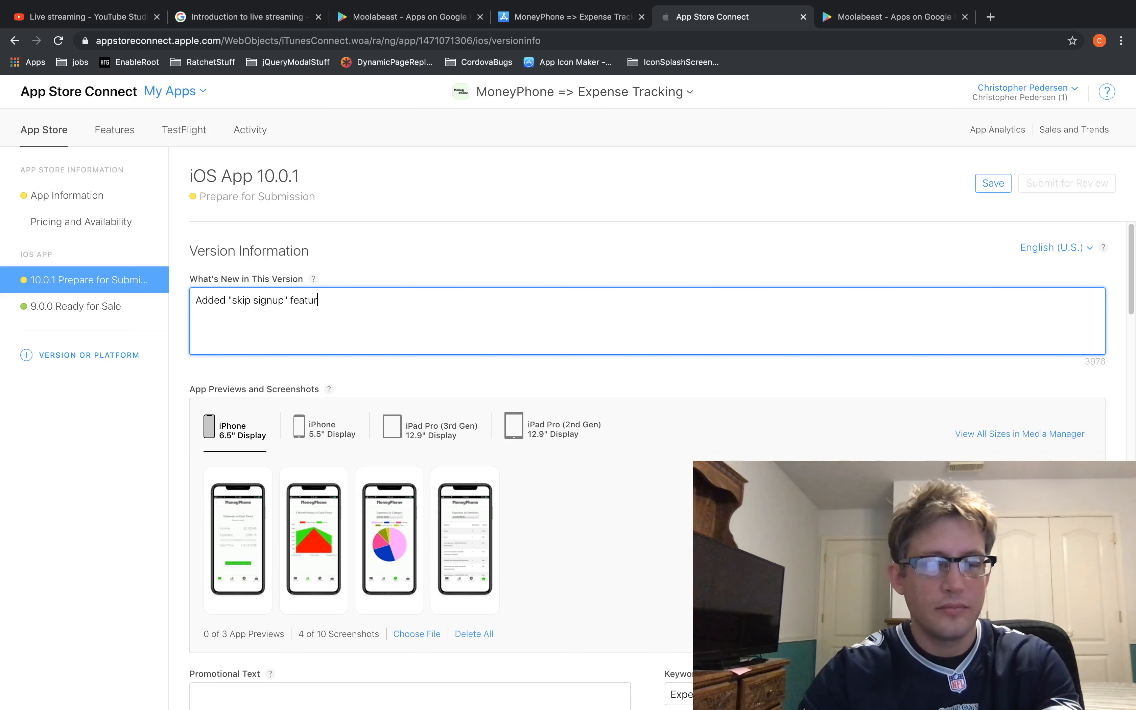
text(e for users)
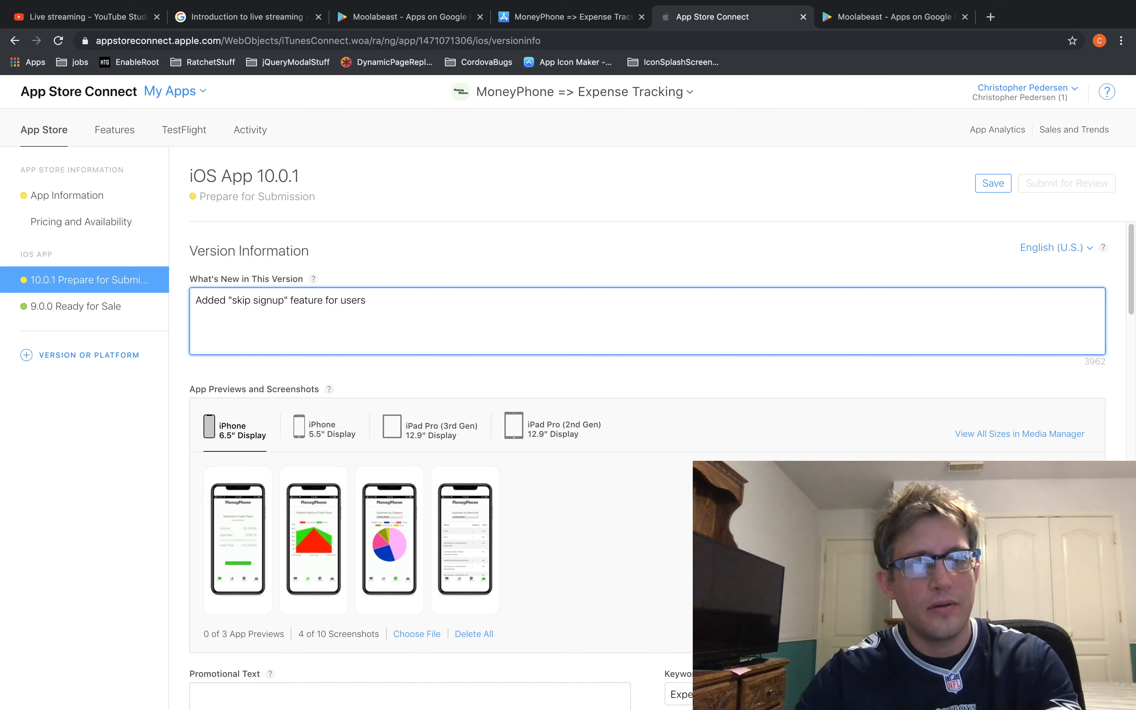
key(BackSpace)
key(BackSpace)
key(BackSpace)
key(BackSpace)
key(BackSpace)
key(BackSpace)
key(BackSpace)
key(BackSpace)
key(BackSpace)
key(BackSpace)
text(so)
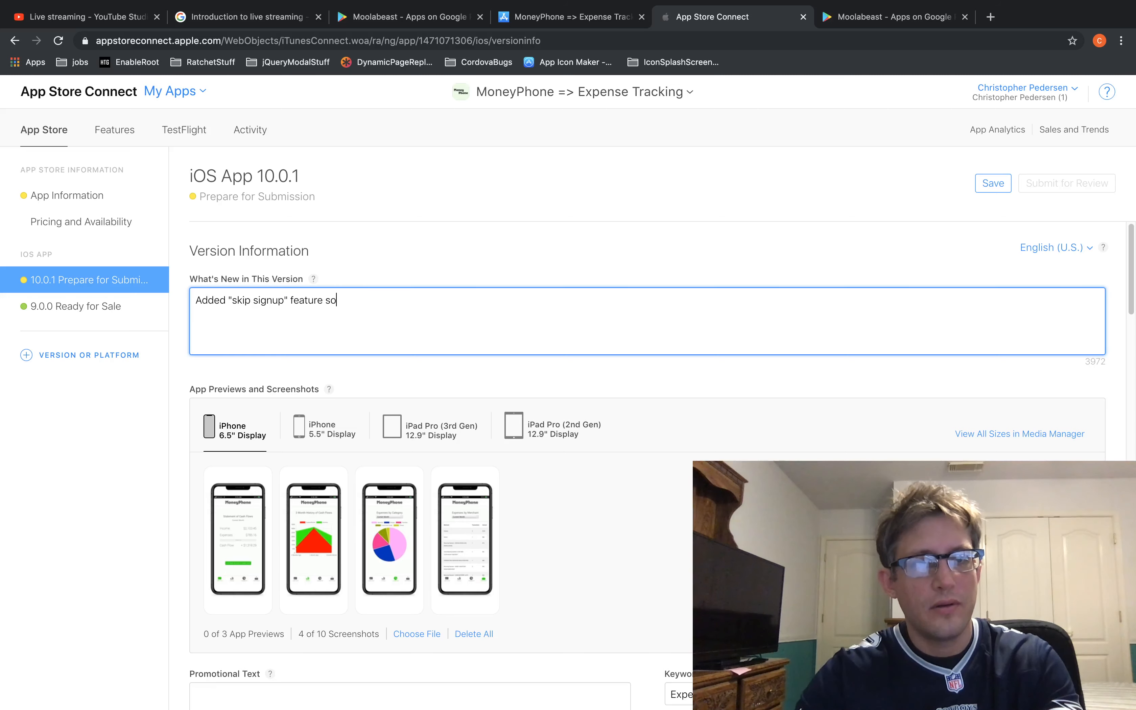
text( users can preview)
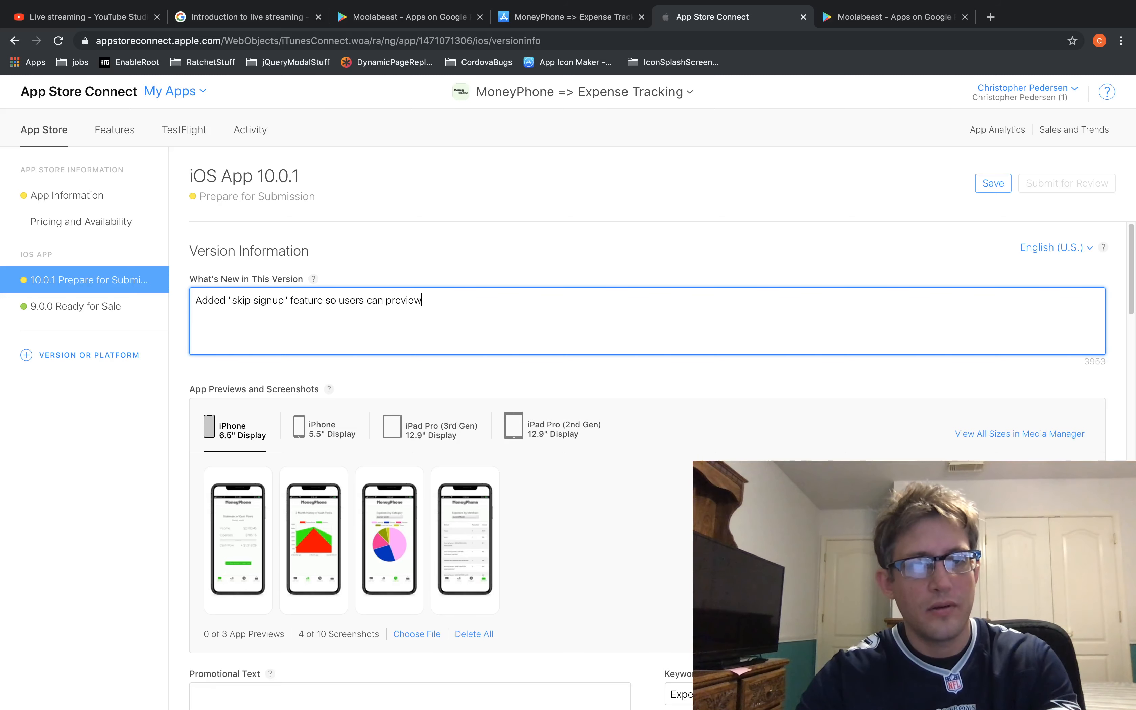
text( the app be)
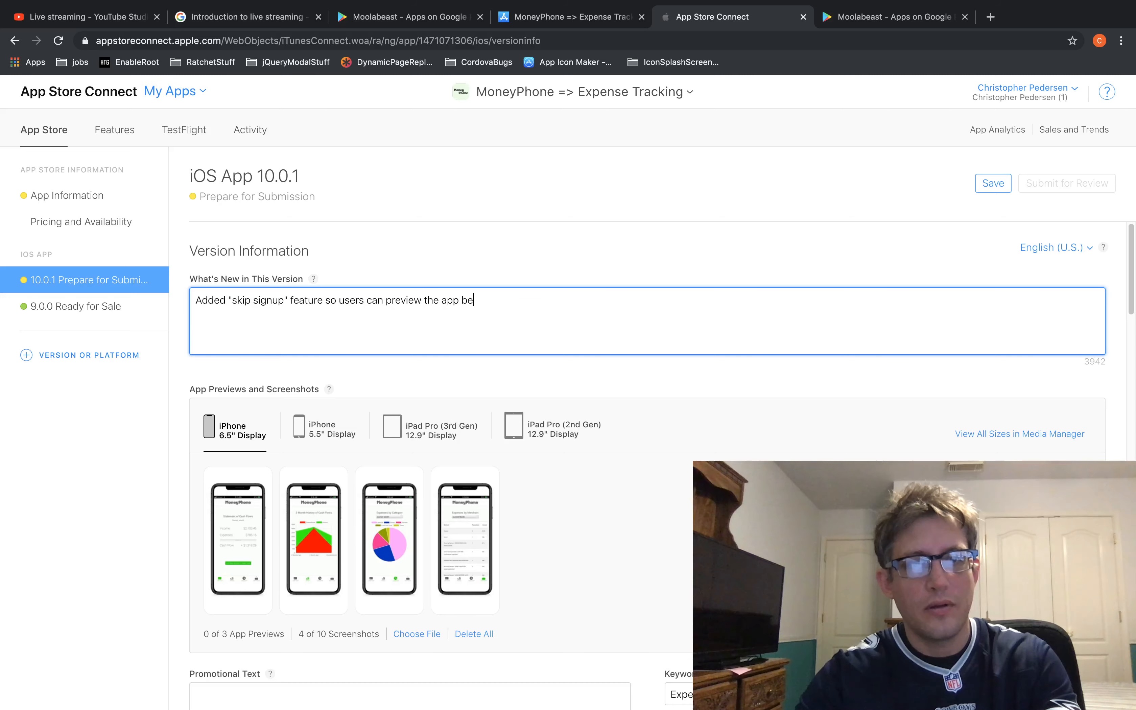
key(BackSpace)
key(BackSpace)
text(without ha)
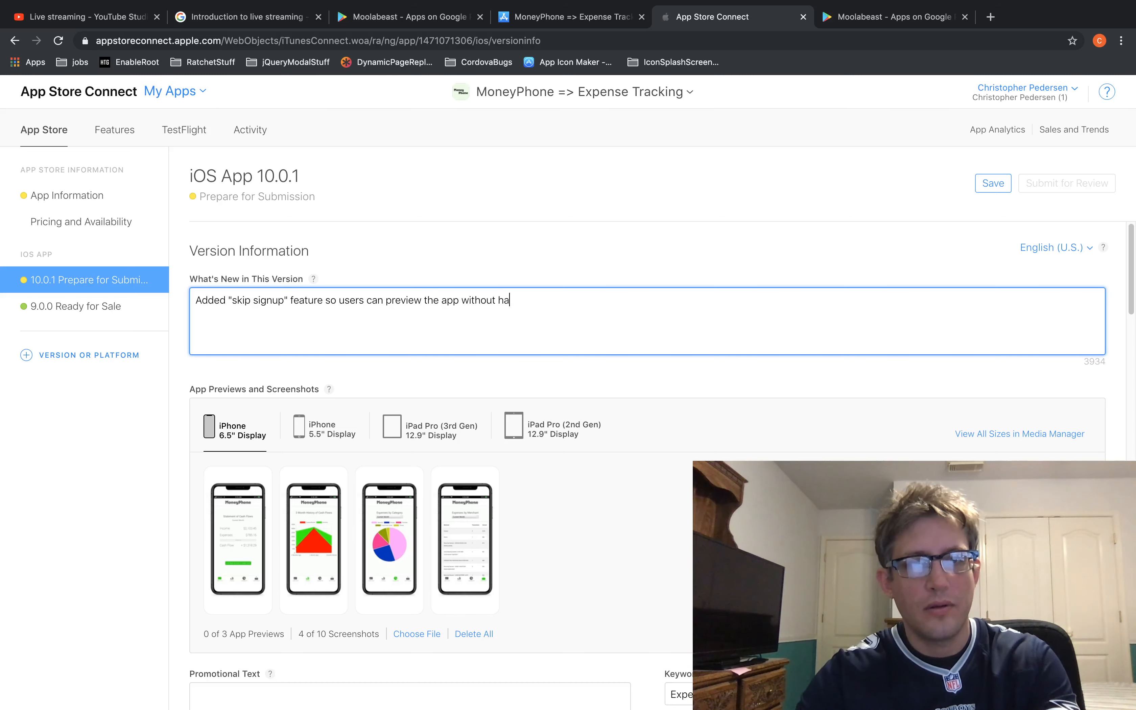
text(ving to create an account.)
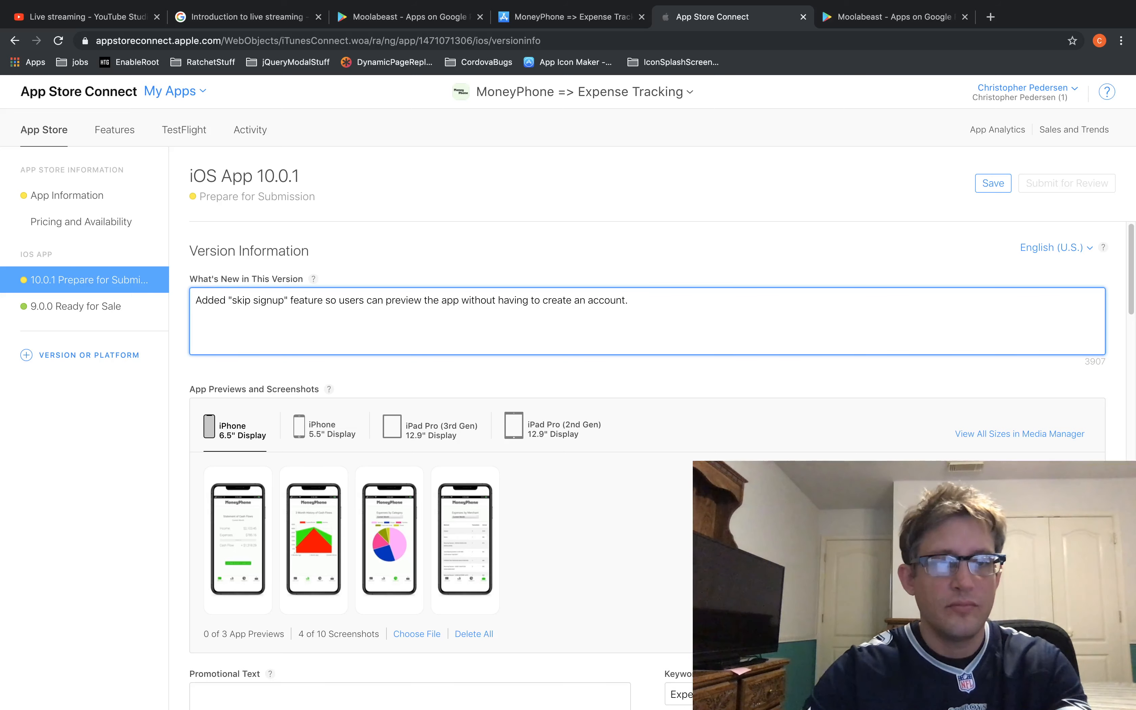
Step: Prefix the note with 'Rebranded app, Moolabeast, and added' to join both changes
text(Rebrand)
text(ed app, Mool)
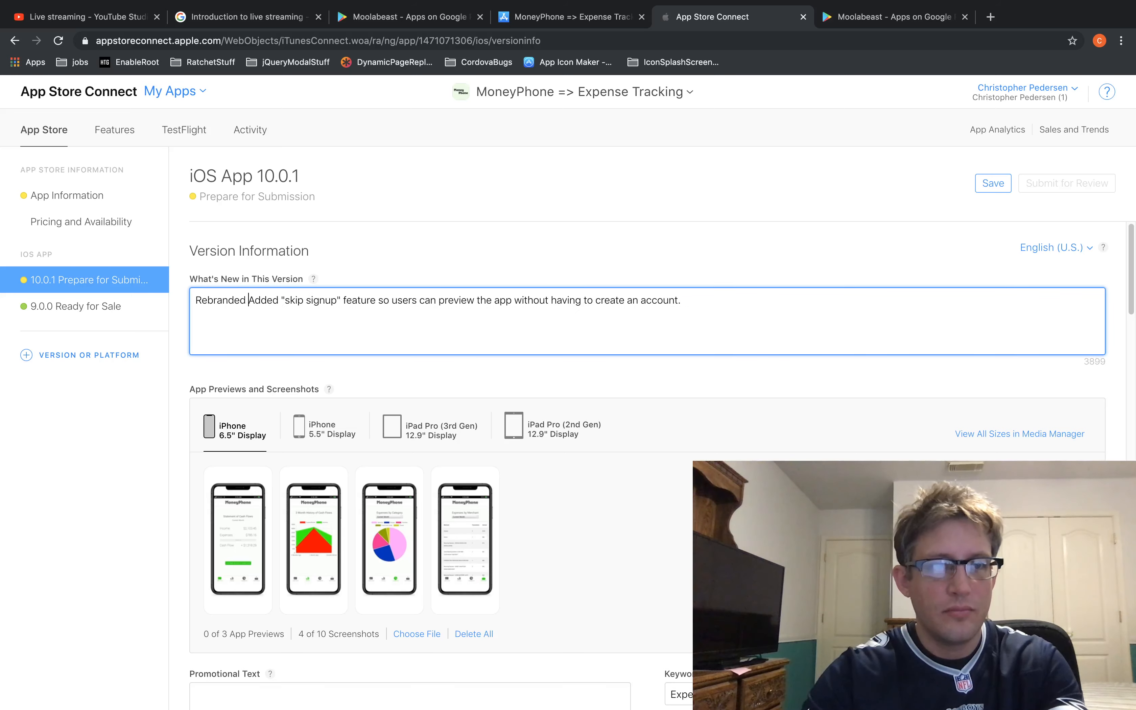
text(abeast. A)
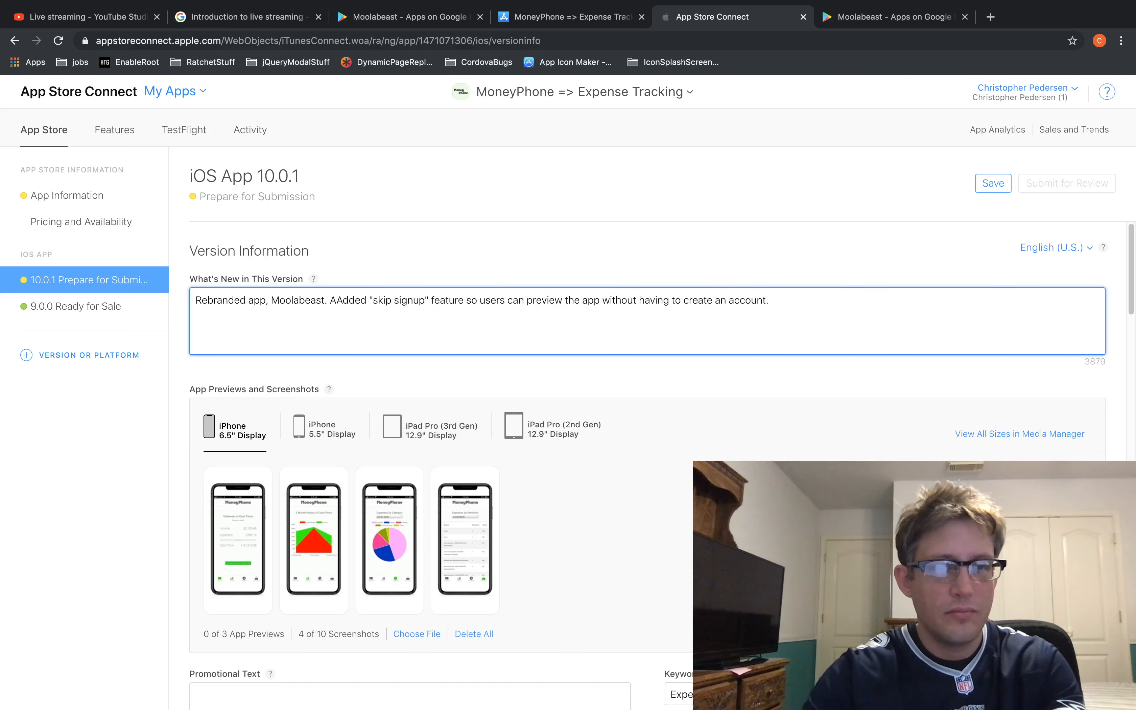
key(BackSpace)
key(BackSpace)
key(BackSpace)
text(, and)
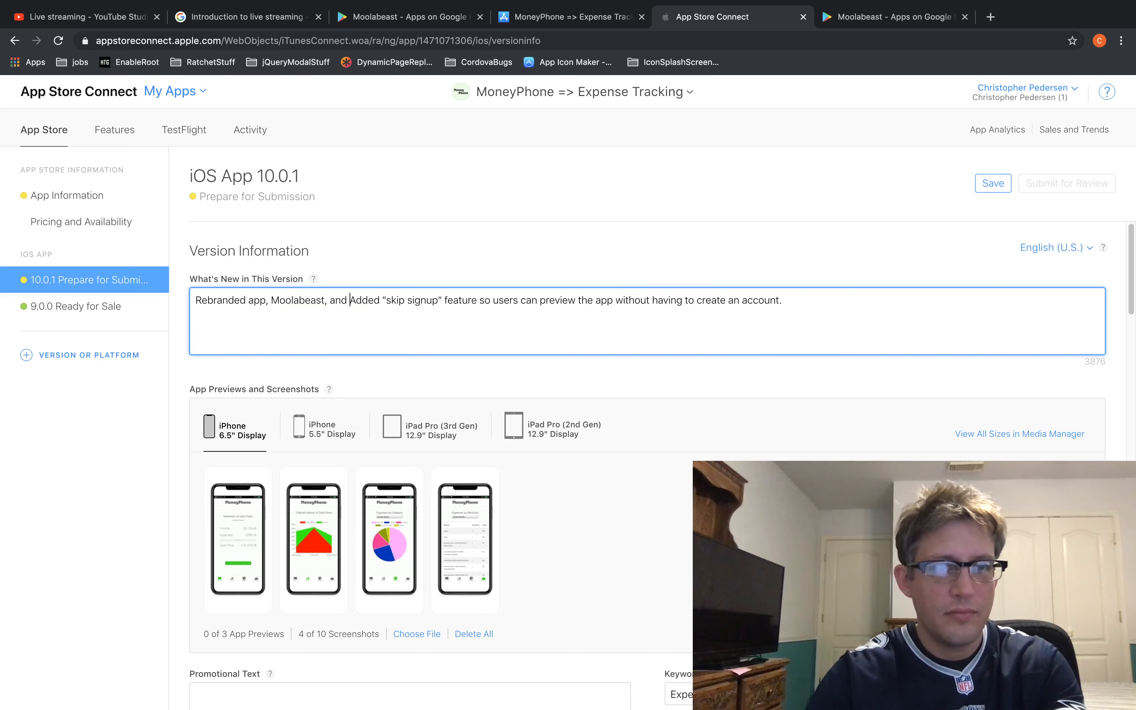
key(BackSpace)
text(a)
key(Right)
key(Right)
key(Right)
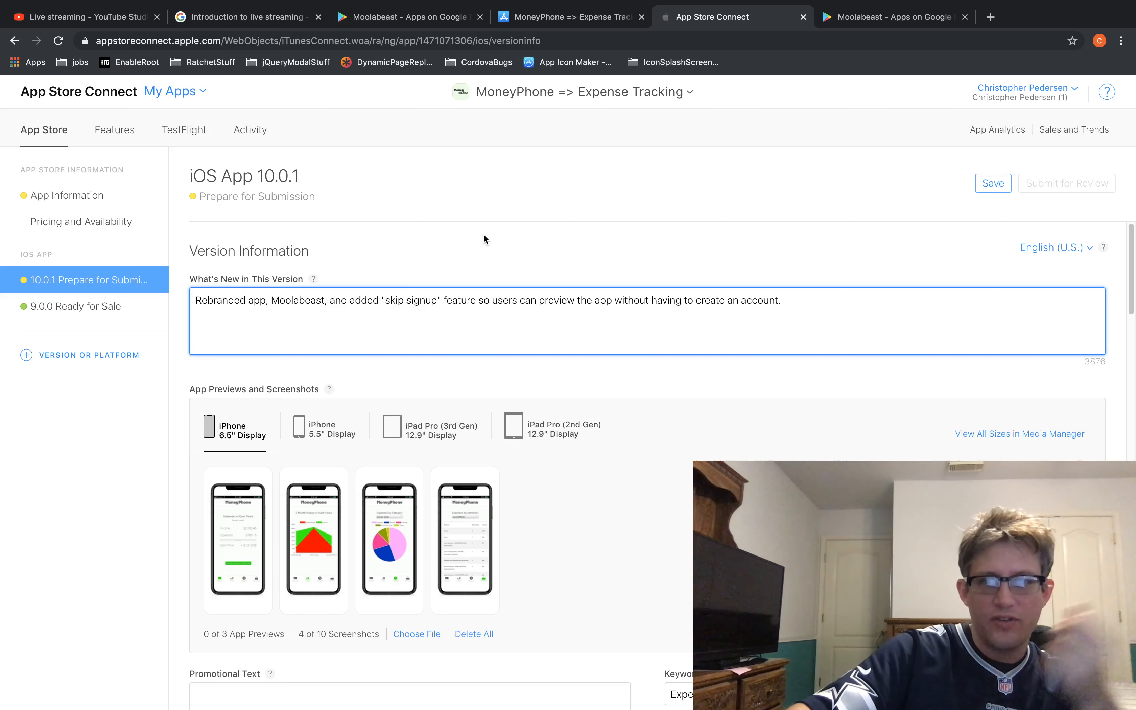
click(390, 300)
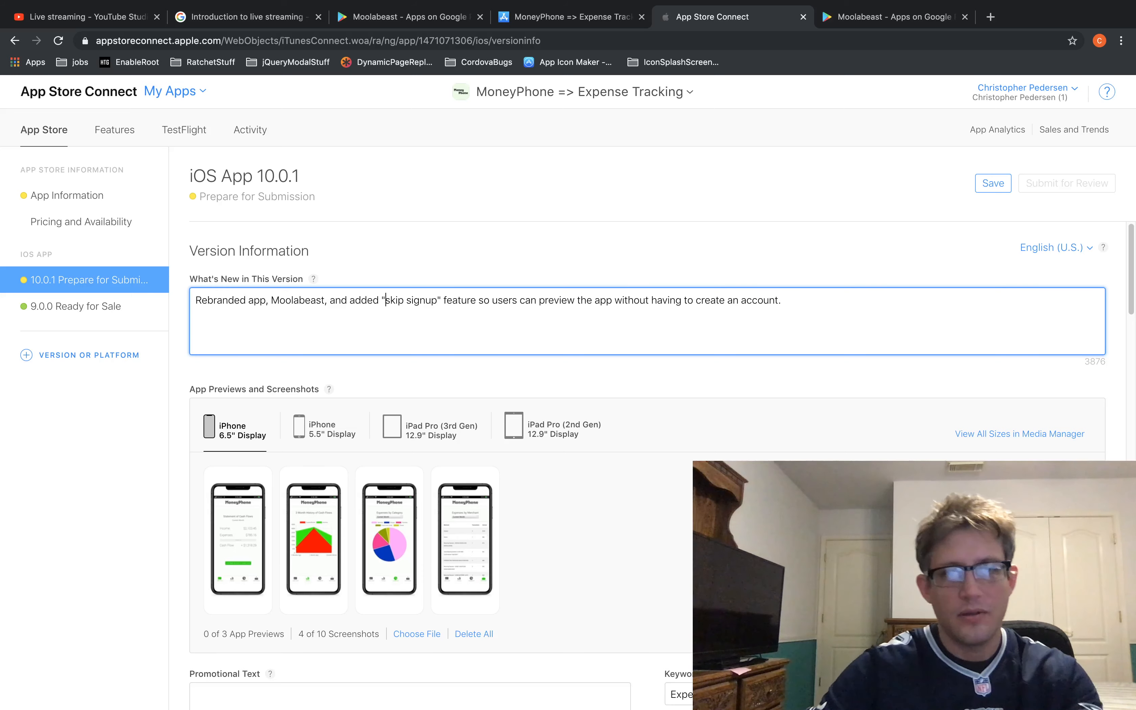
key(BackSpace)
text(a)
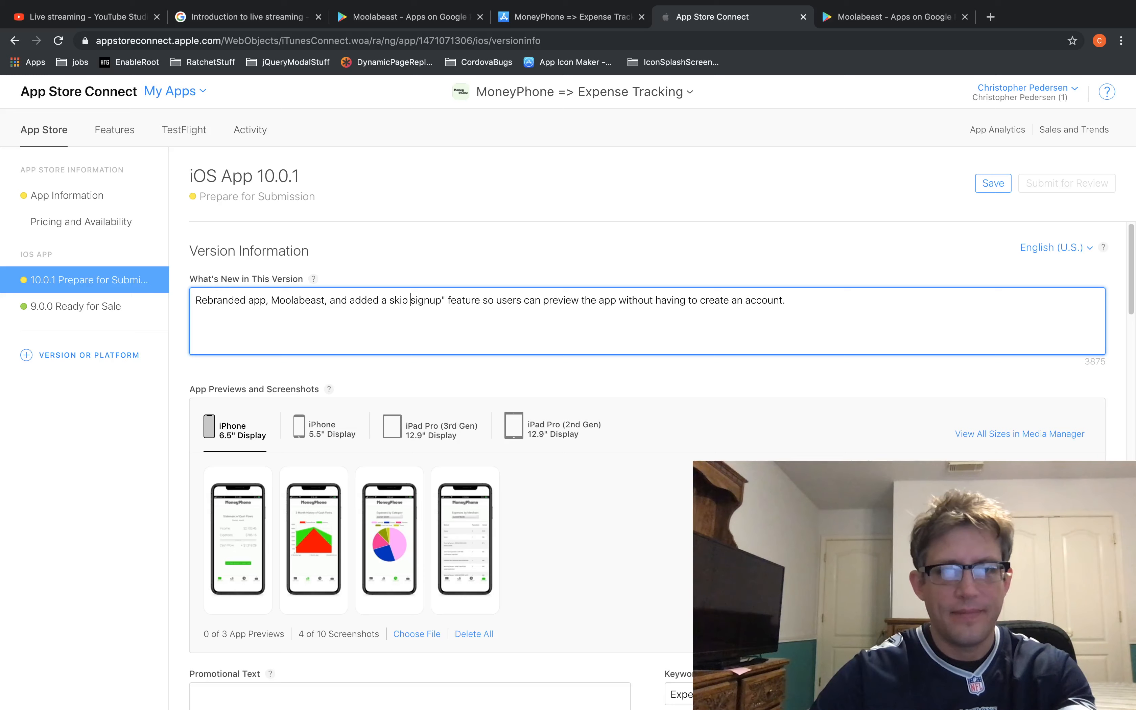
key(BackSpace)
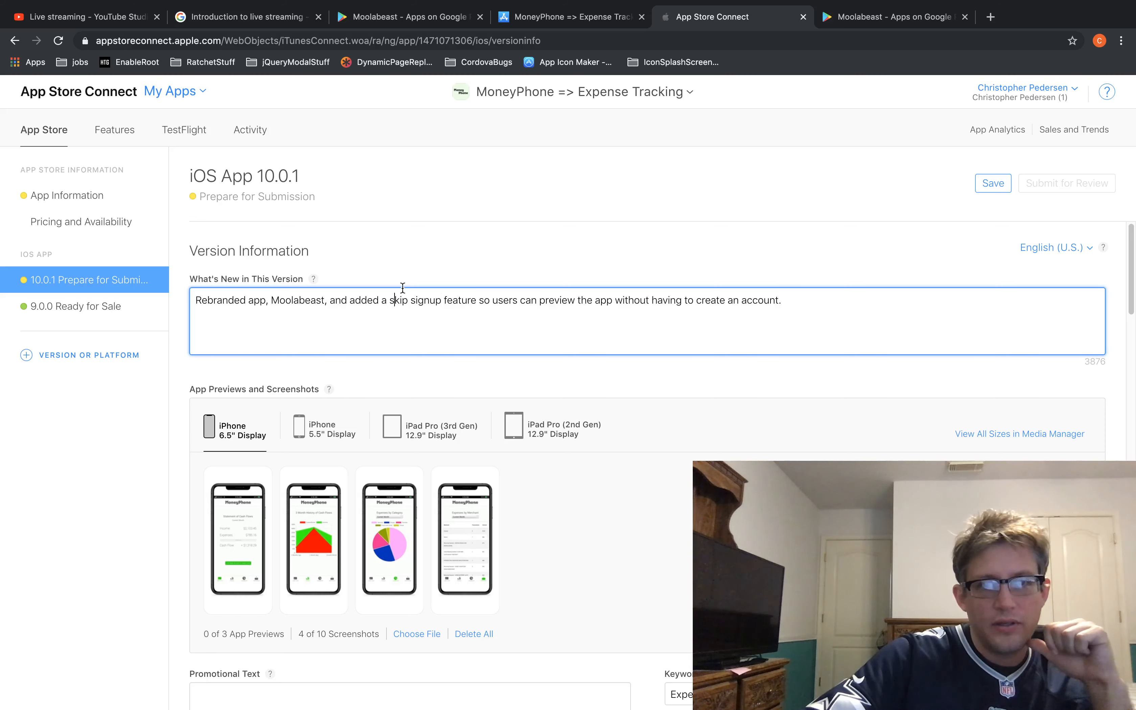
key(alt+Left)
key(alt+Left)
key(BackSpace)
key(BackSpace)
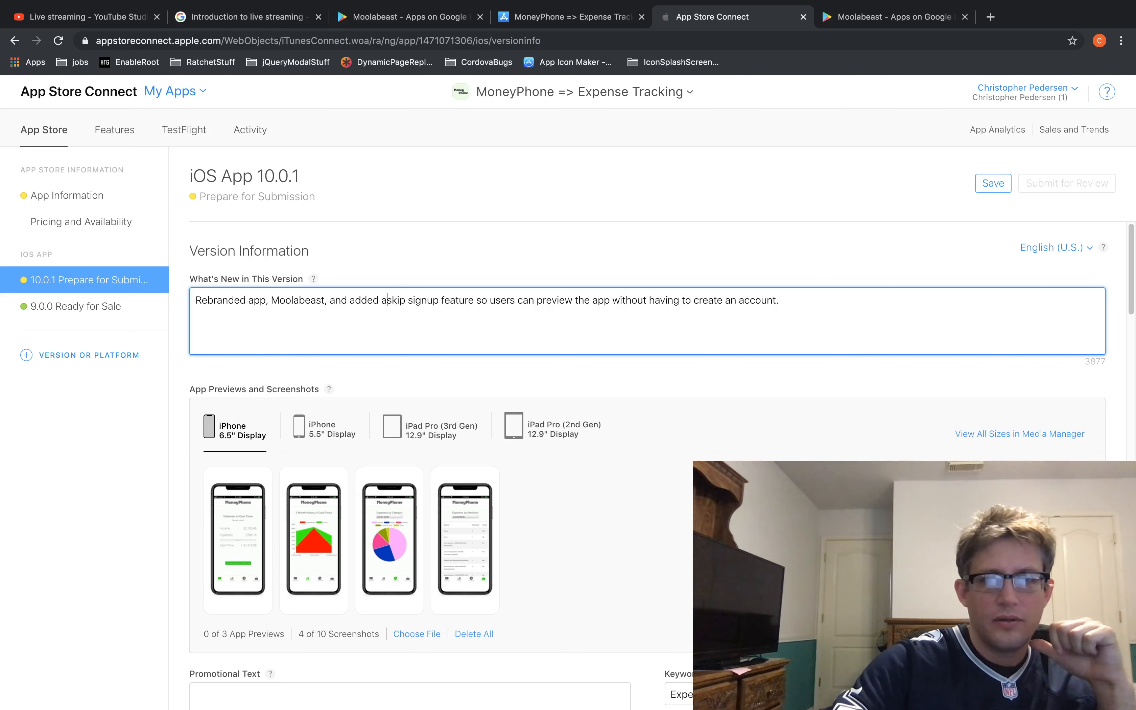
text(")
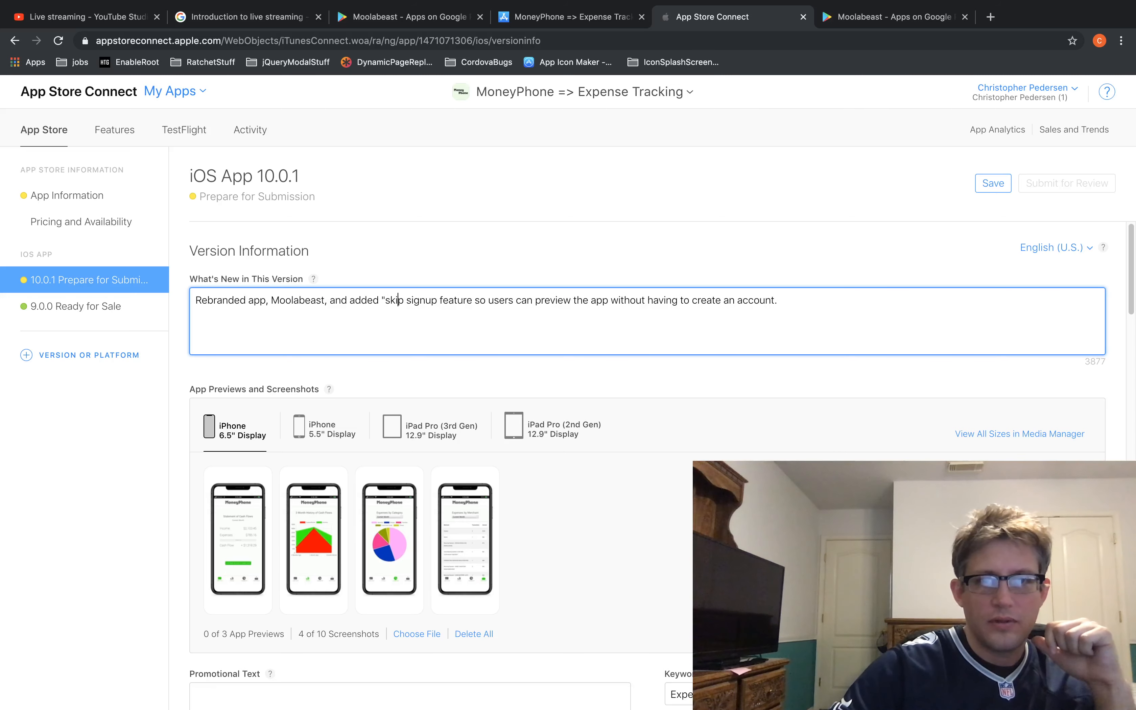
key(alt+Right)
key(alt+Right)
key(Right)
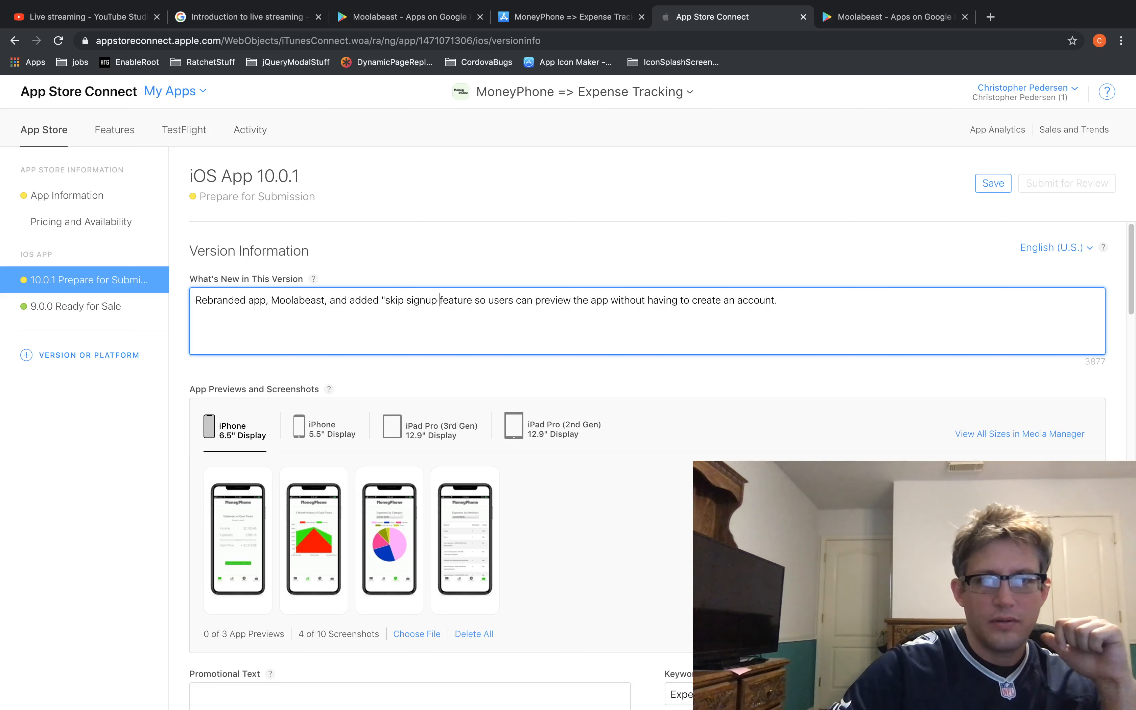
text(")
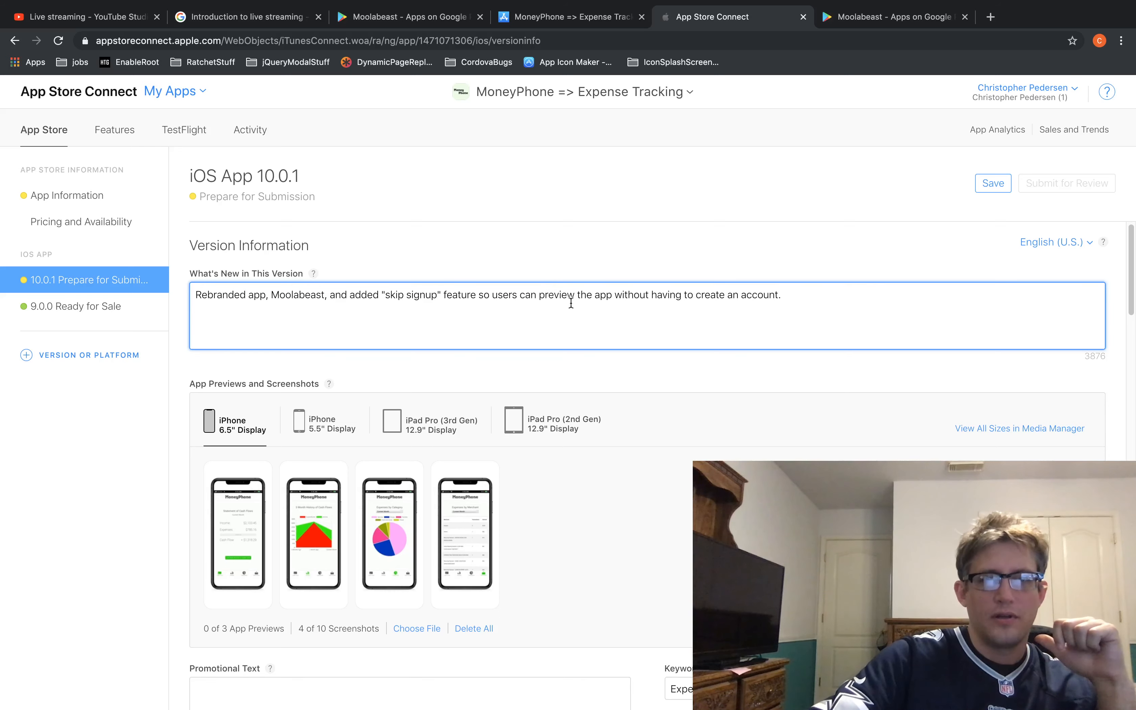
scroll(571, 300, down, 1)
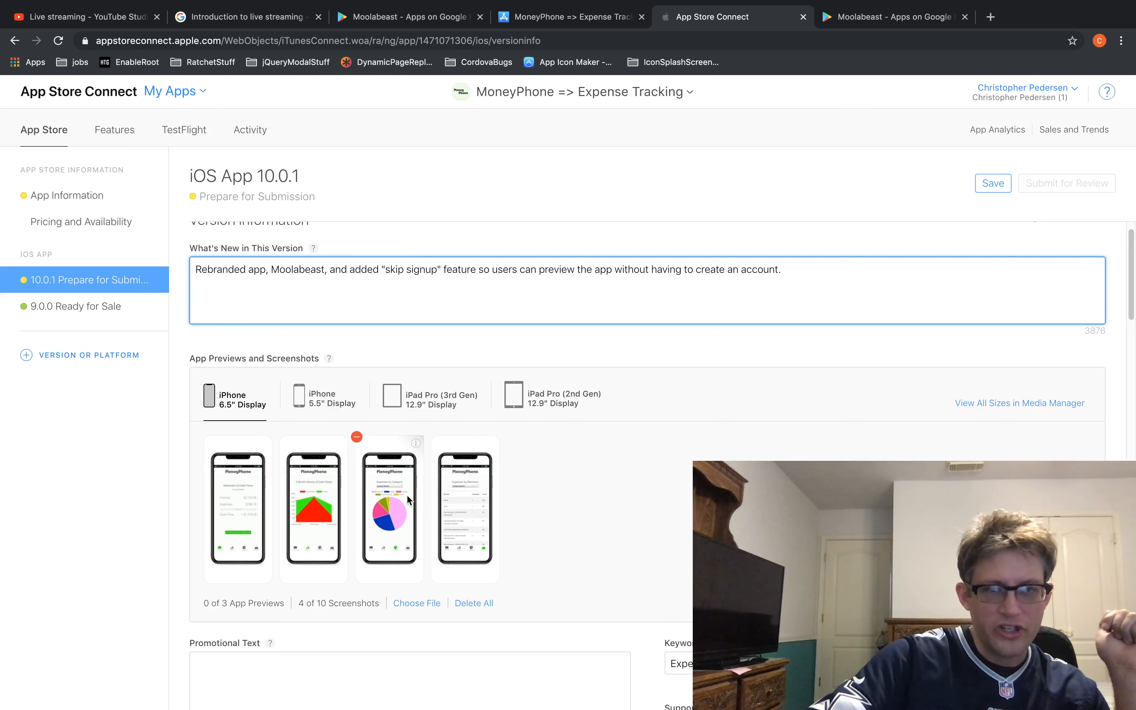
click(671, 63)
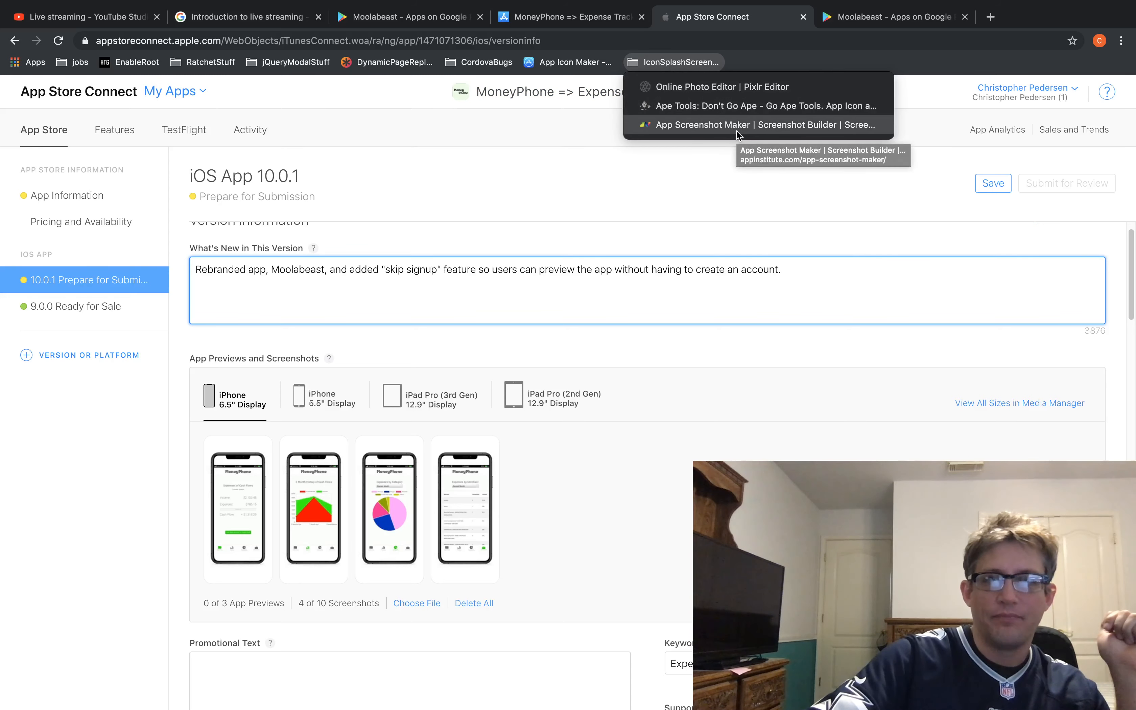
click(740, 181)
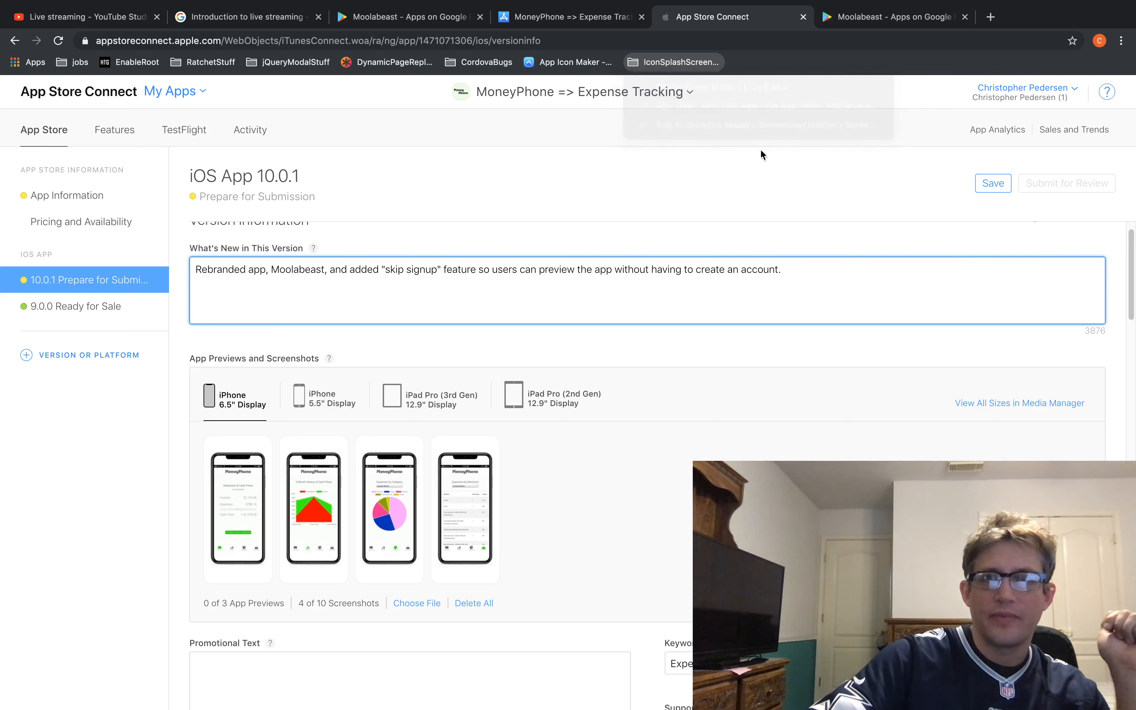
click(990, 16)
Step: Load the App Screenshot Maker site from the bookmarks, then move back through the tabs toward App Store Connect
click(679, 64)
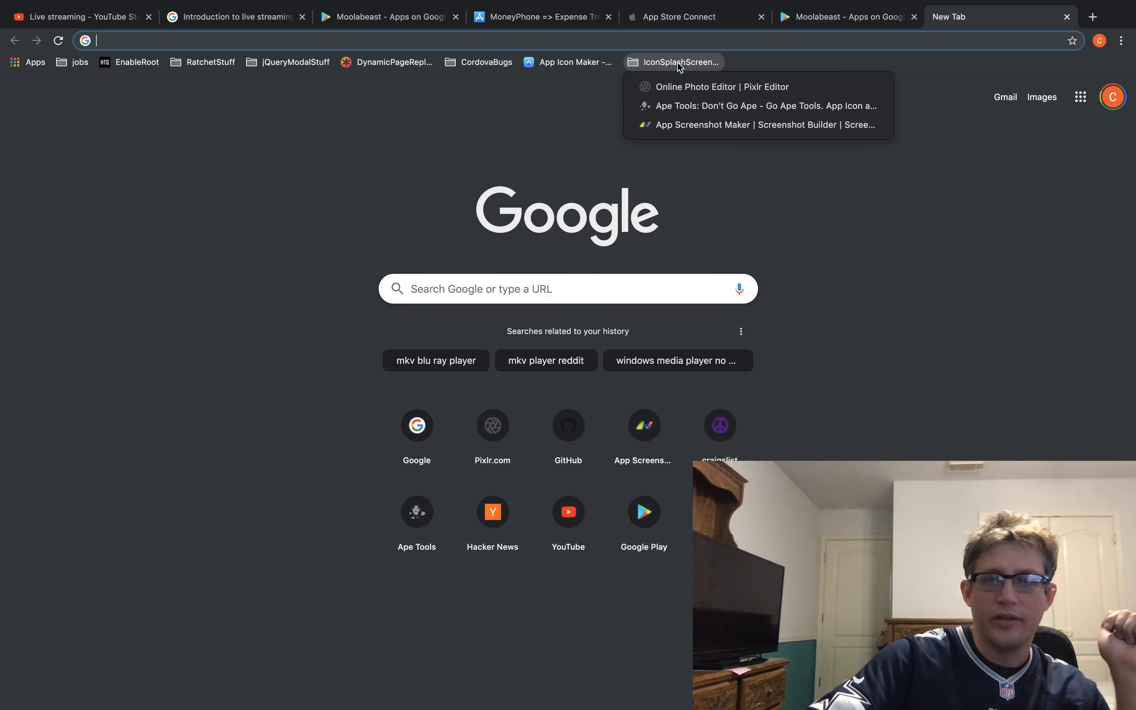
click(703, 126)
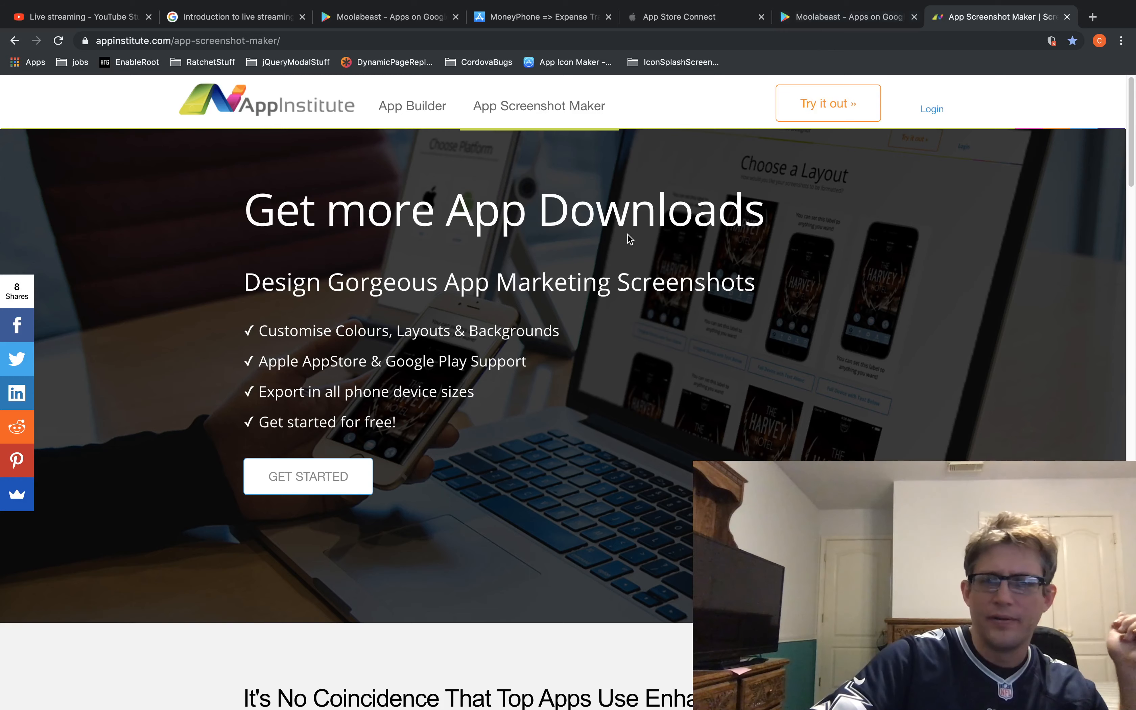
click(815, 21)
click(725, 19)
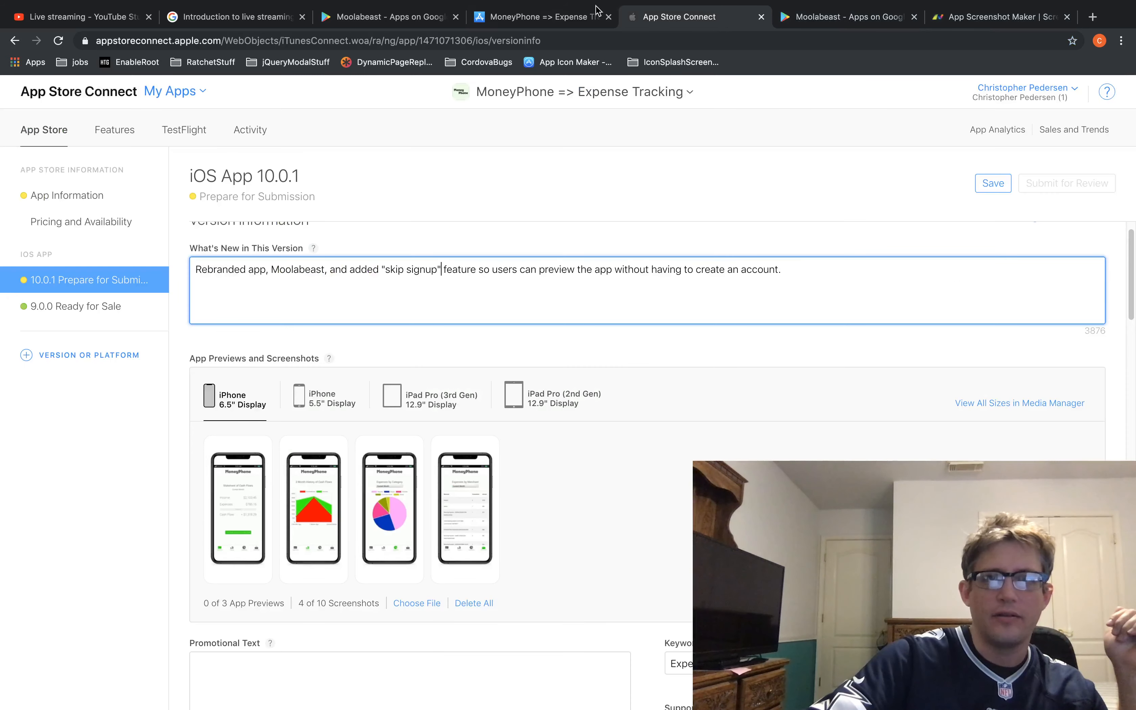
Step: Back on the 10.0.1 page, delete all four old 6.5" screenshots
click(563, 19)
click(654, 19)
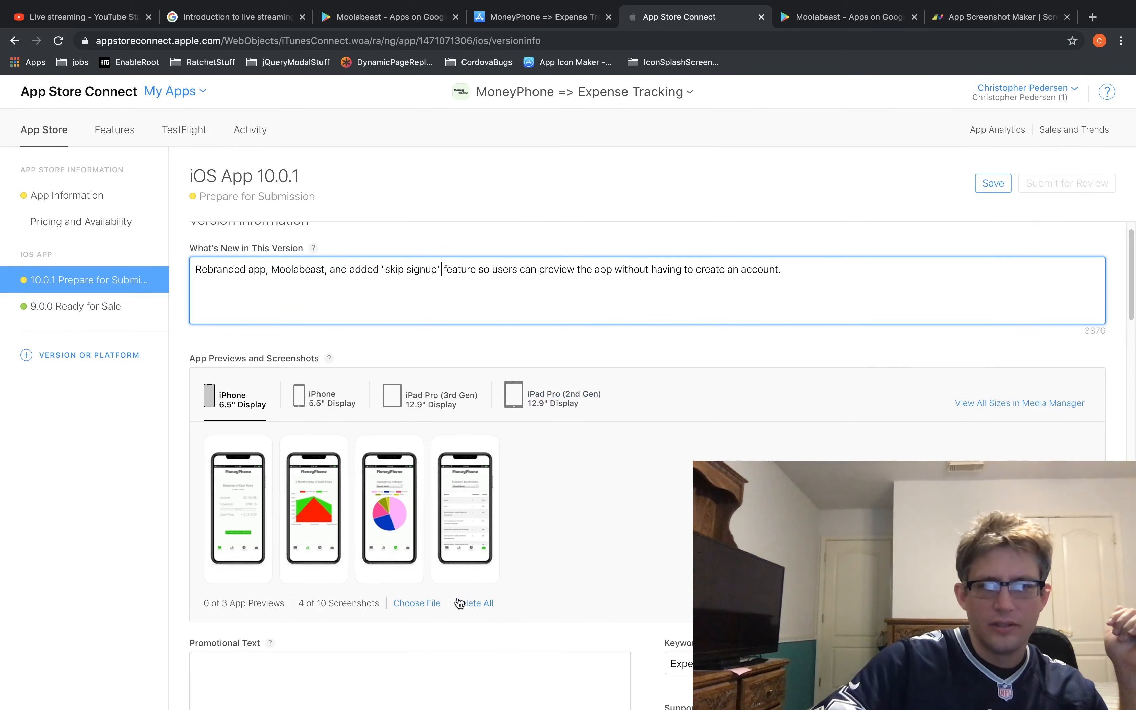
click(421, 606)
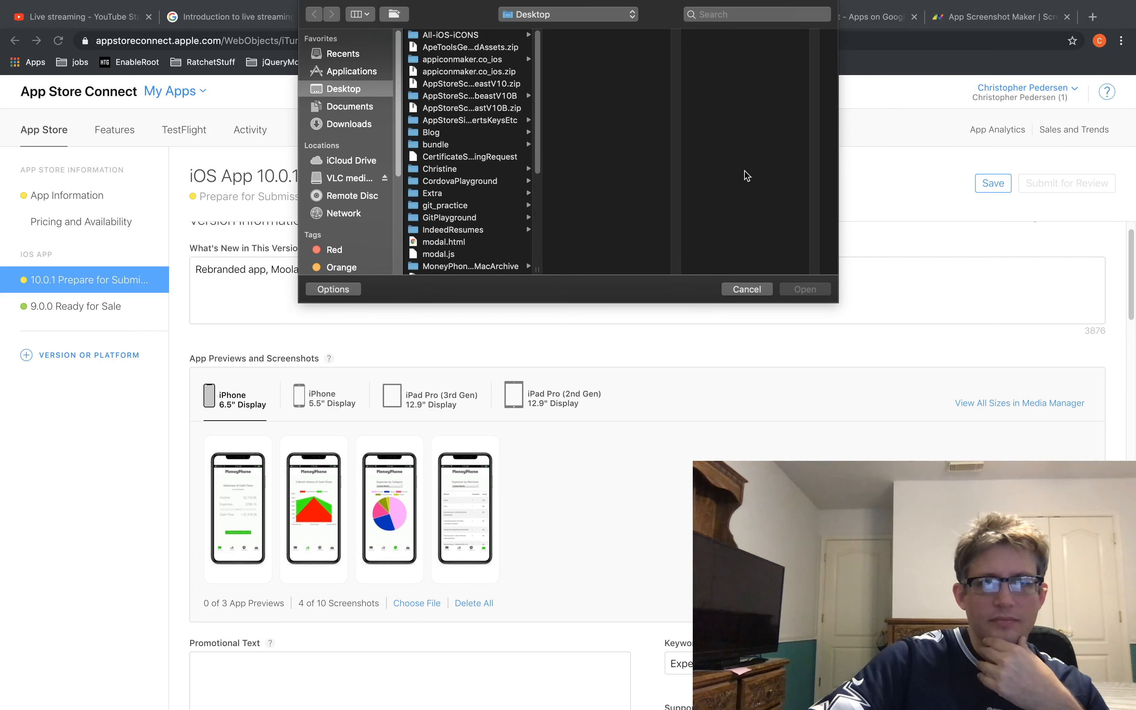
click(502, 97)
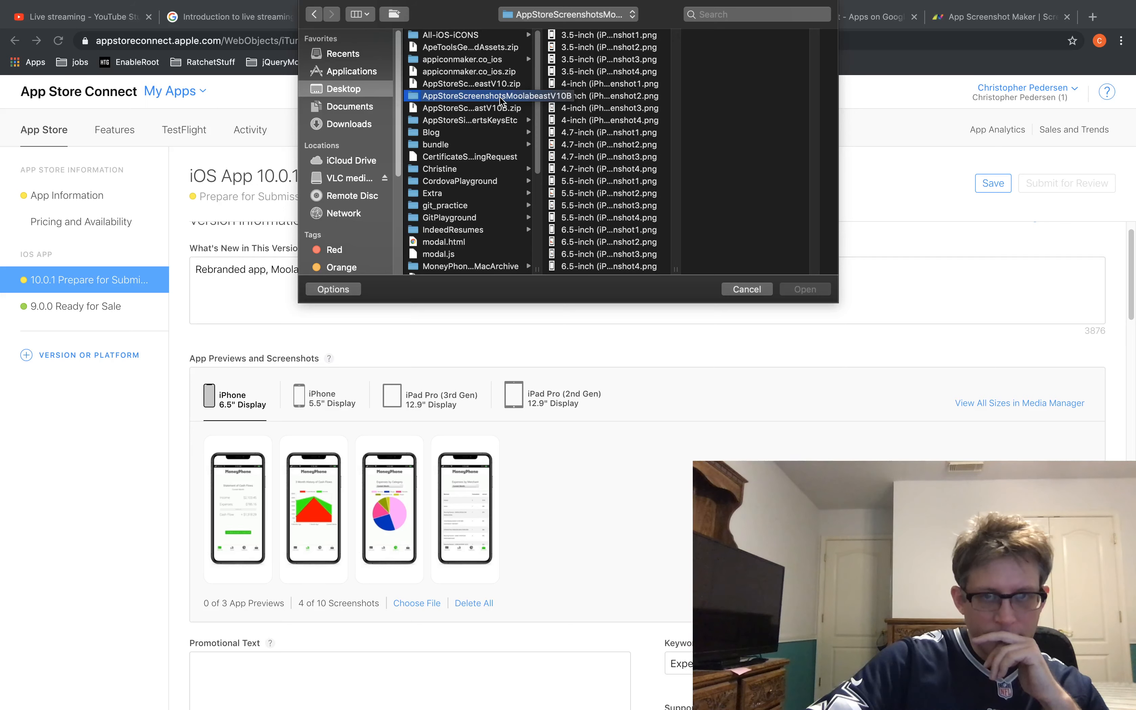
click(747, 289)
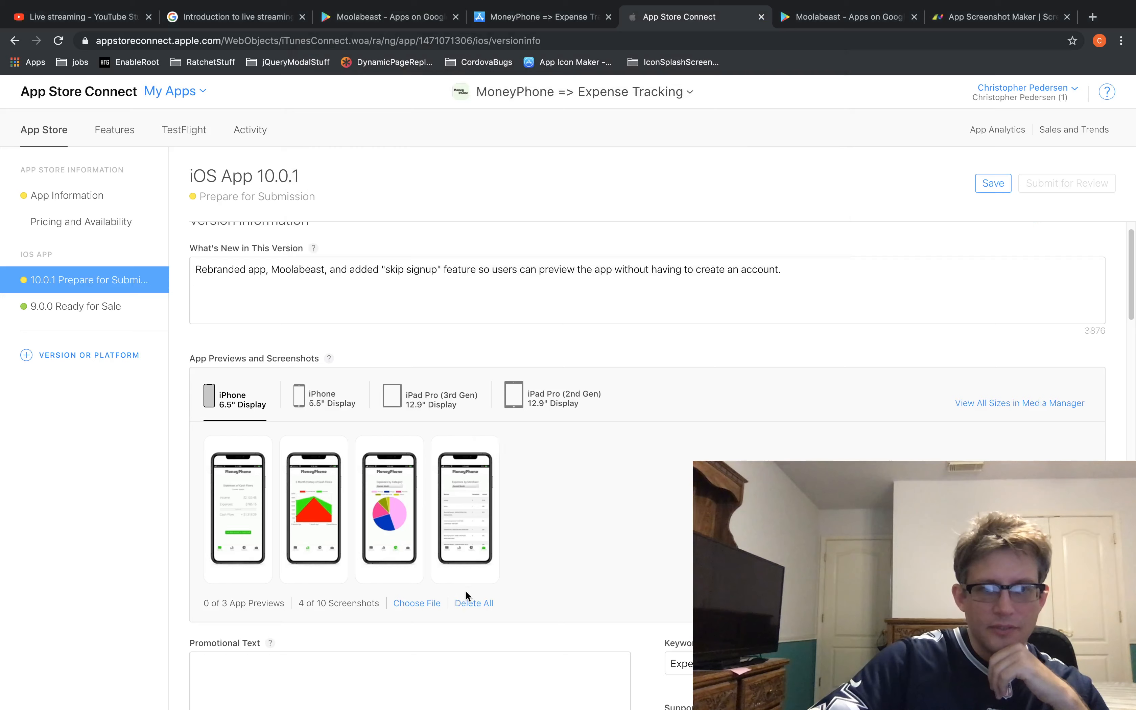
click(470, 604)
click(737, 442)
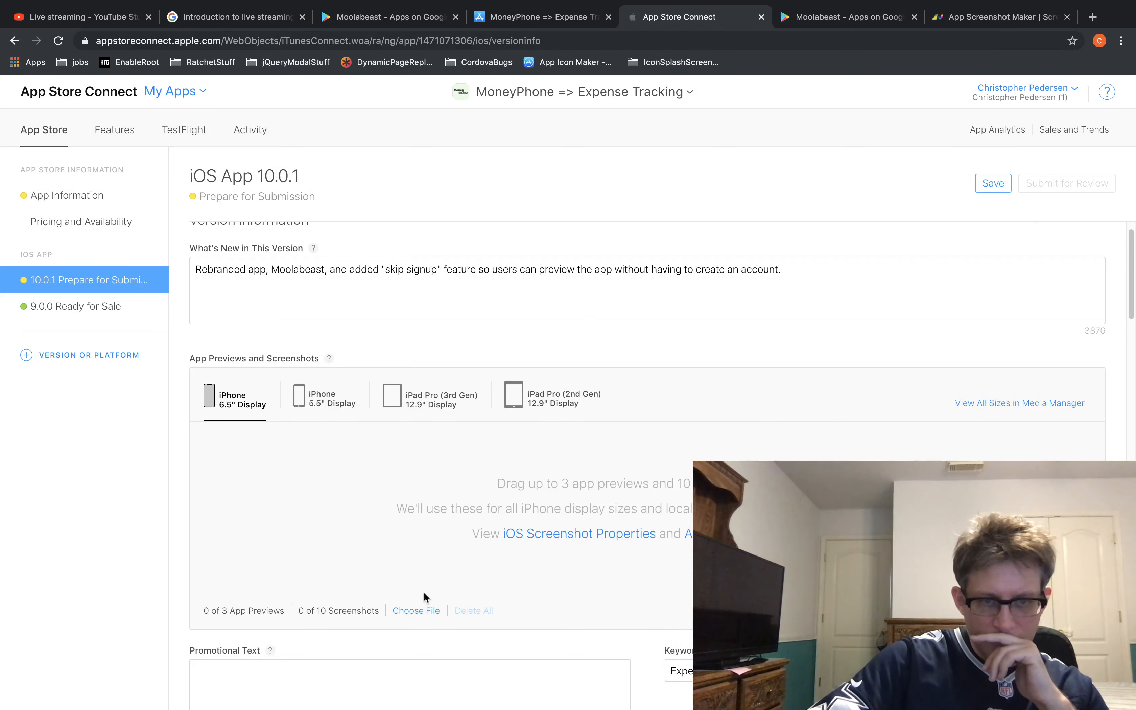
Step: Upload 6.5-inch Screenshot1 from the Moolabeast folder and dismiss the localizations notice
click(422, 612)
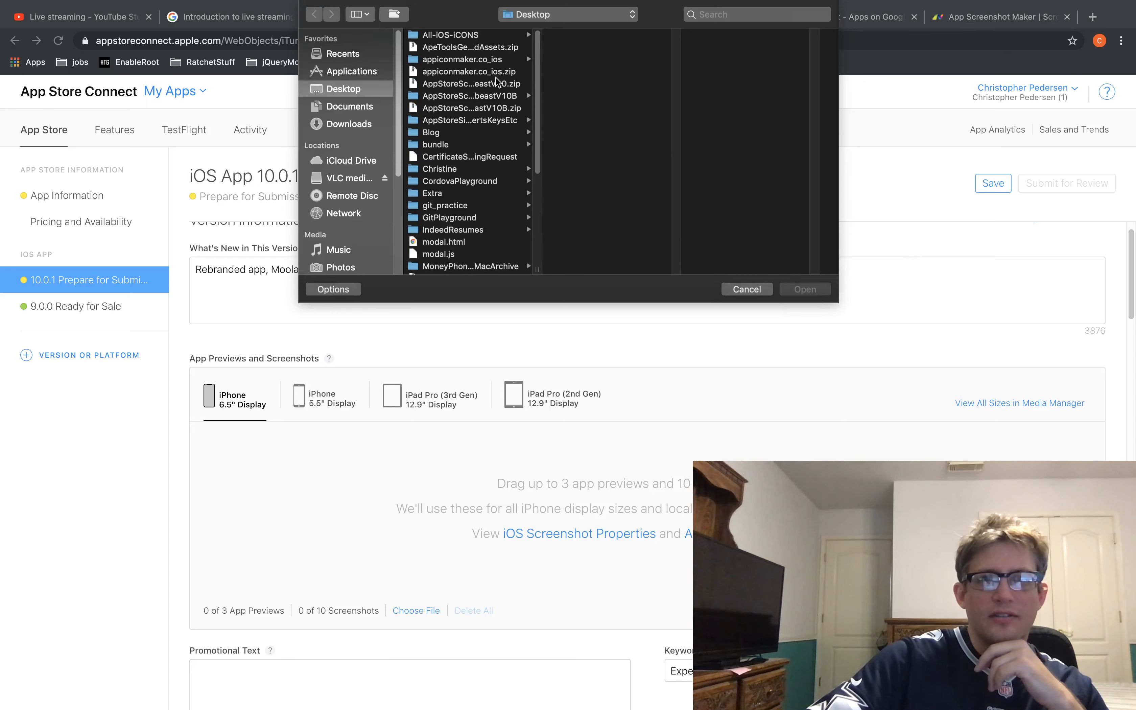
click(497, 97)
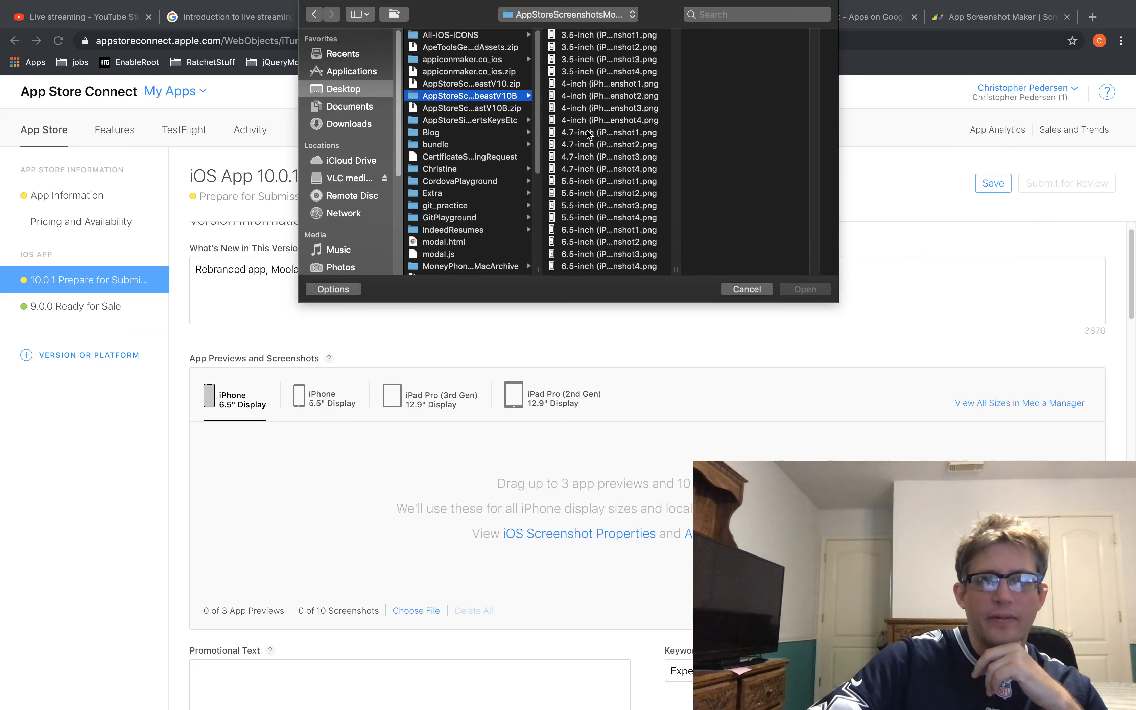
click(583, 229)
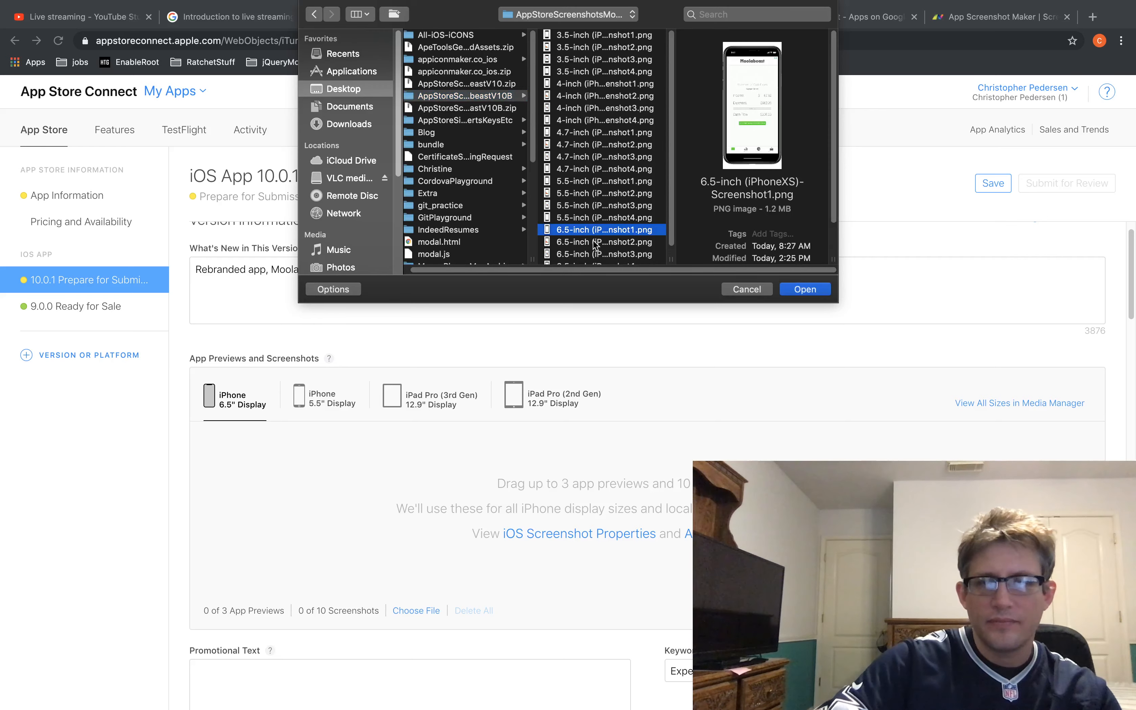
click(817, 291)
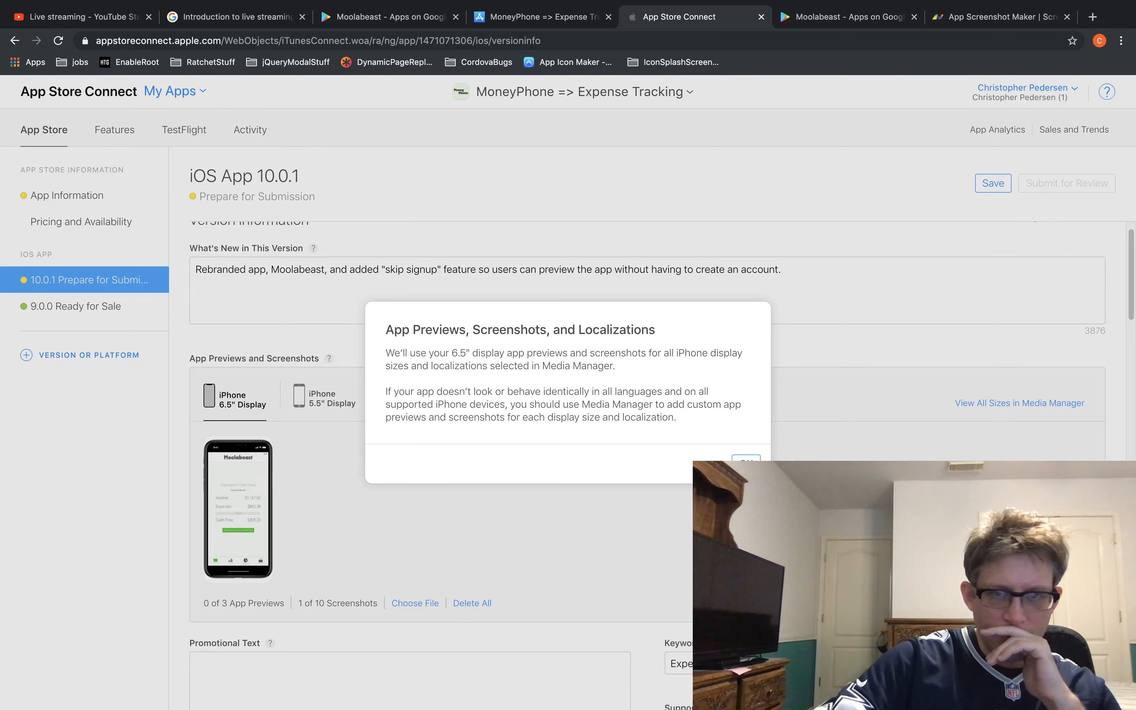
click(746, 464)
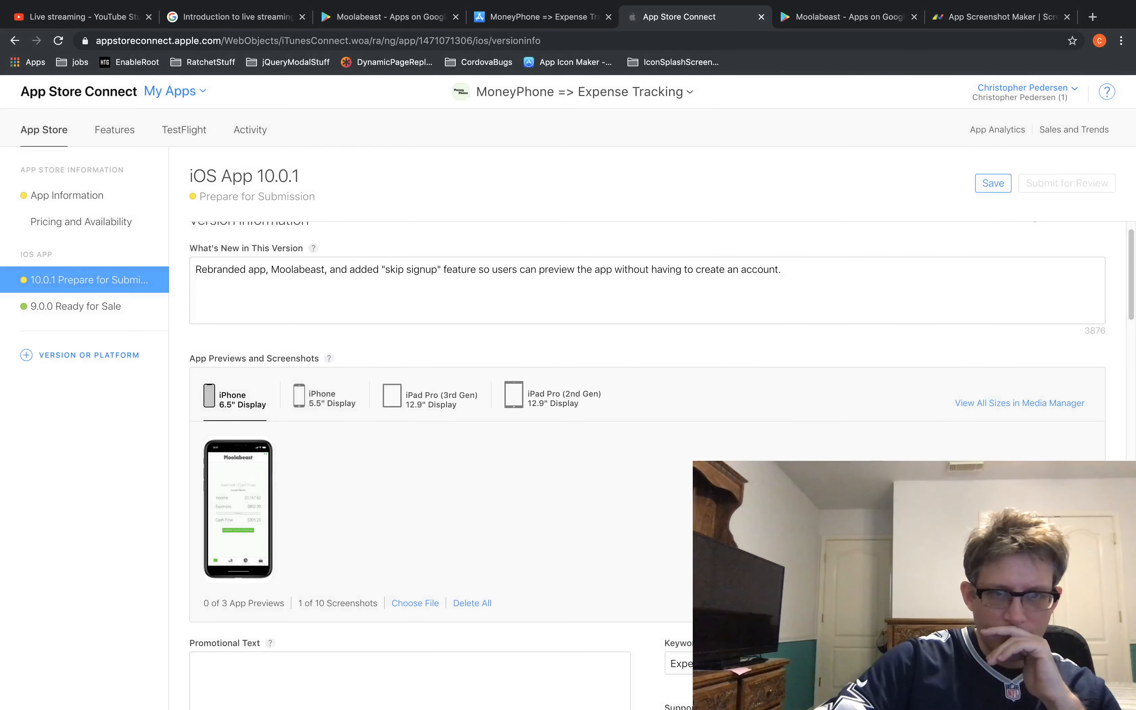
Step: Upload 6.5-inch Screenshot2, Screenshot3 and Screenshot4 to the 6.5" display set
click(422, 606)
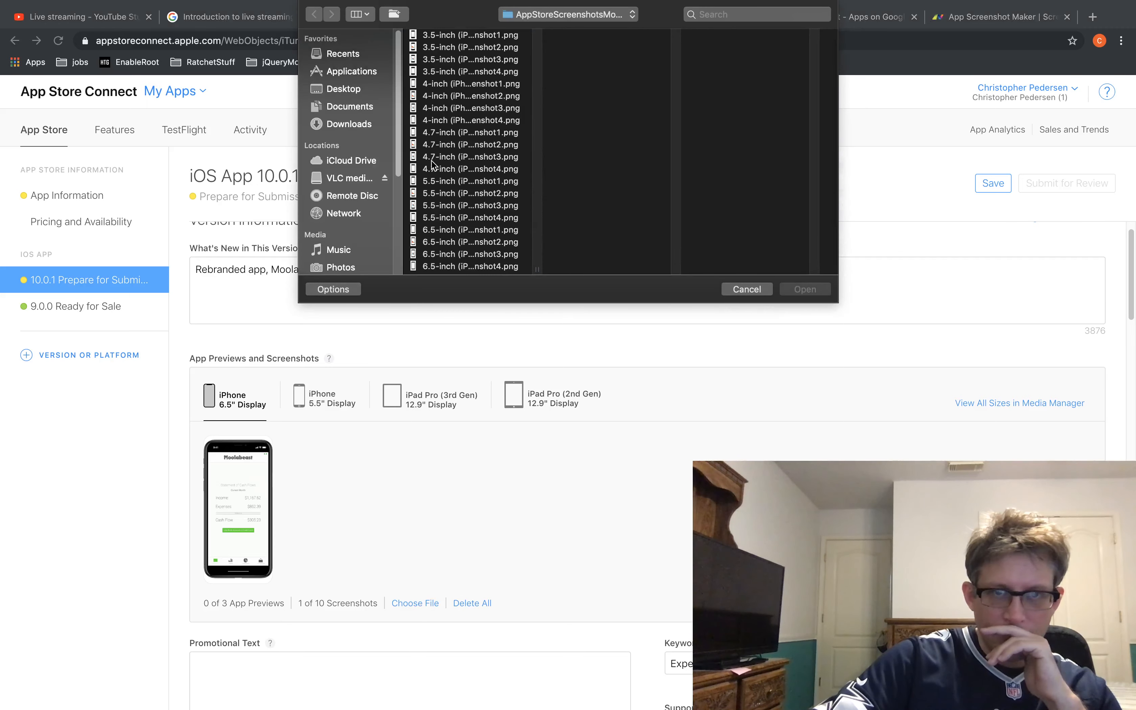
click(450, 242)
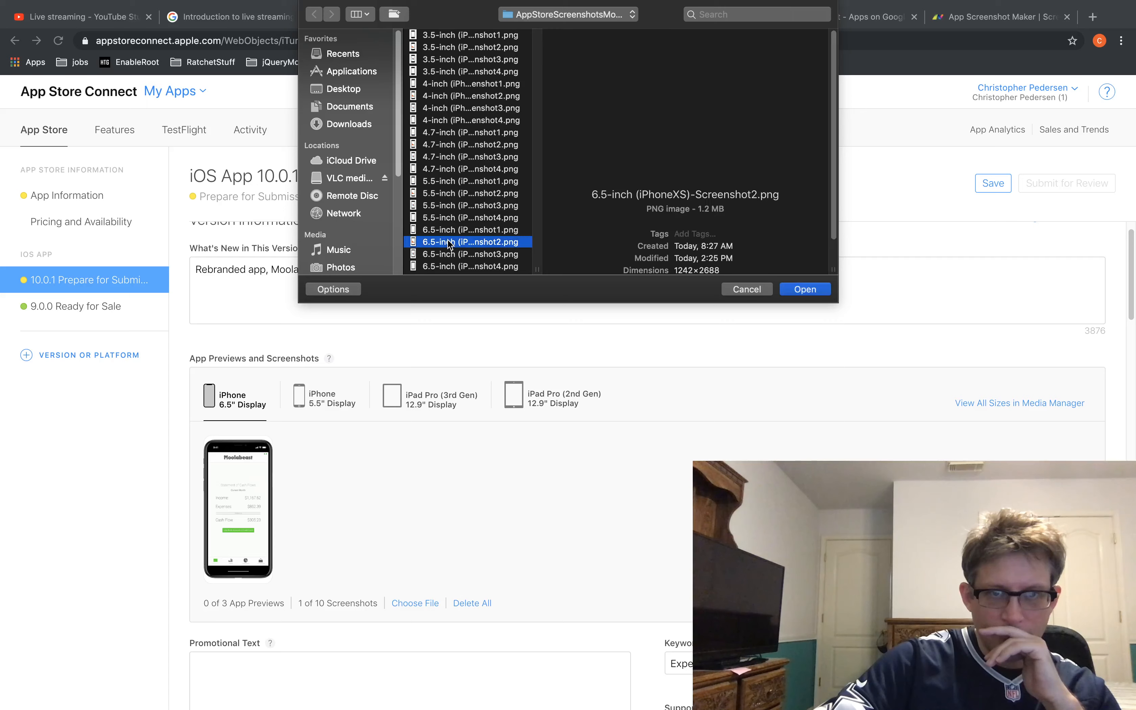
click(805, 289)
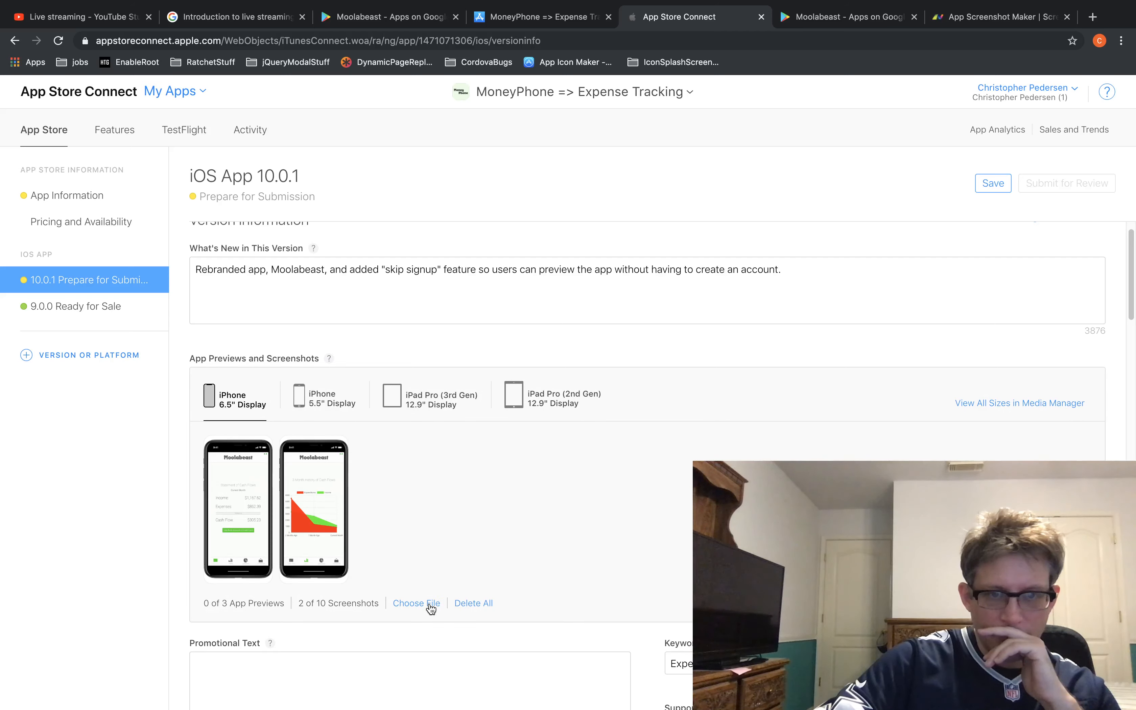
click(431, 605)
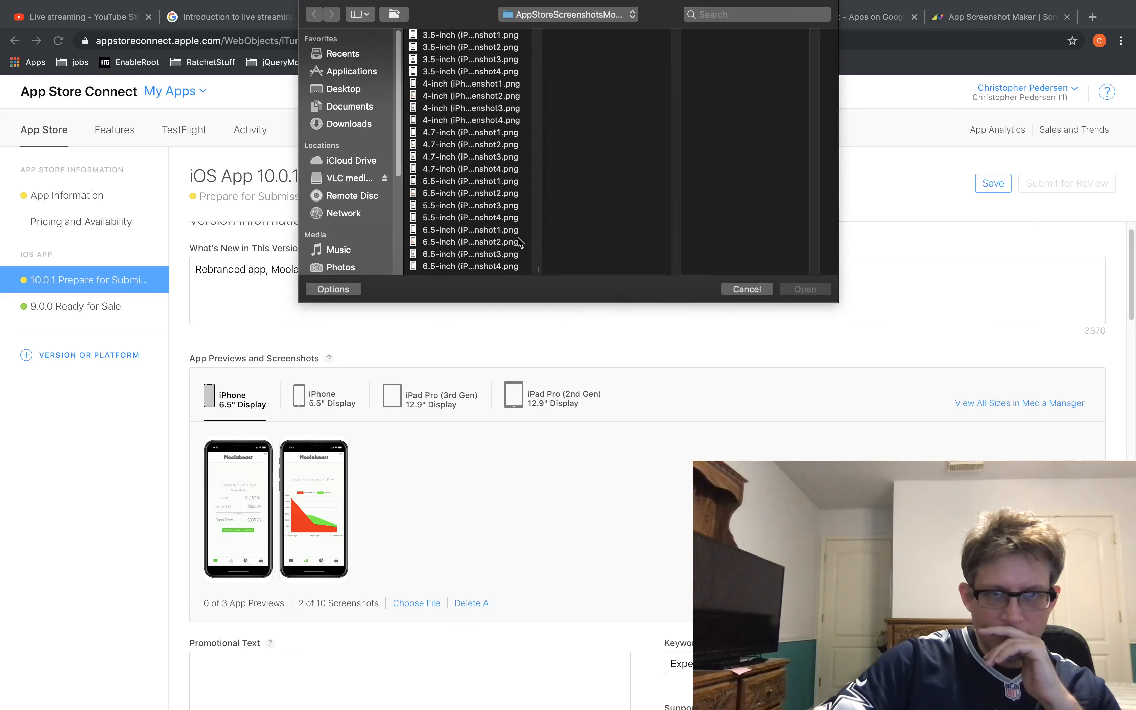
click(469, 245)
click(471, 254)
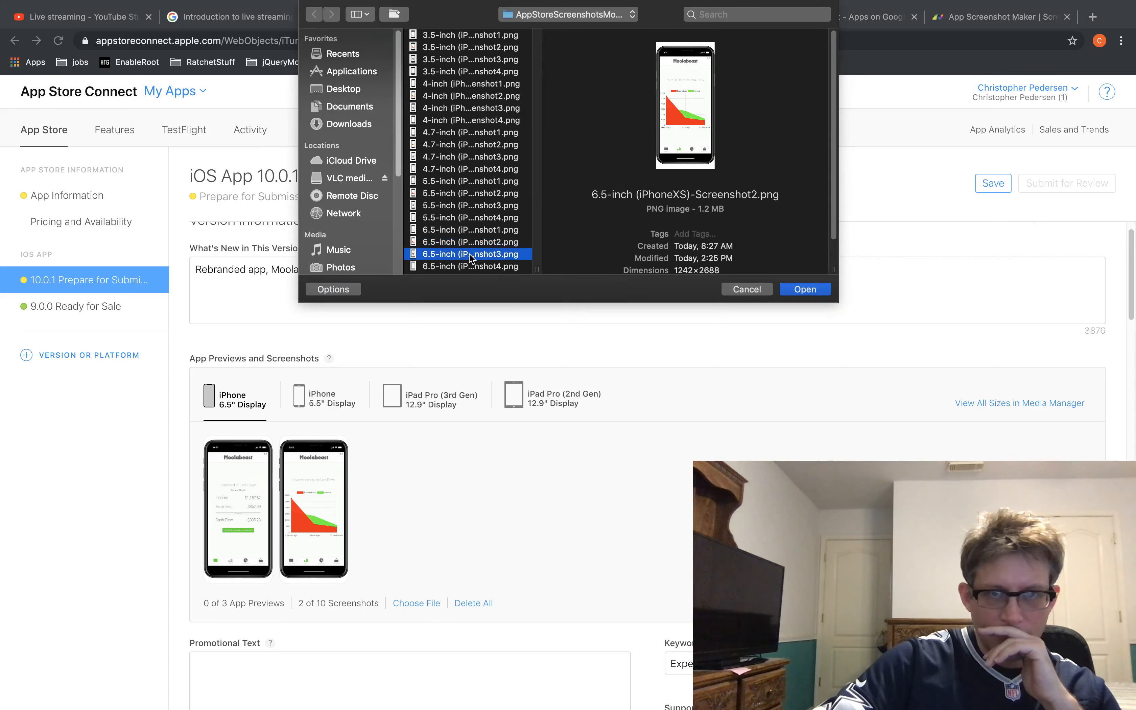
click(805, 289)
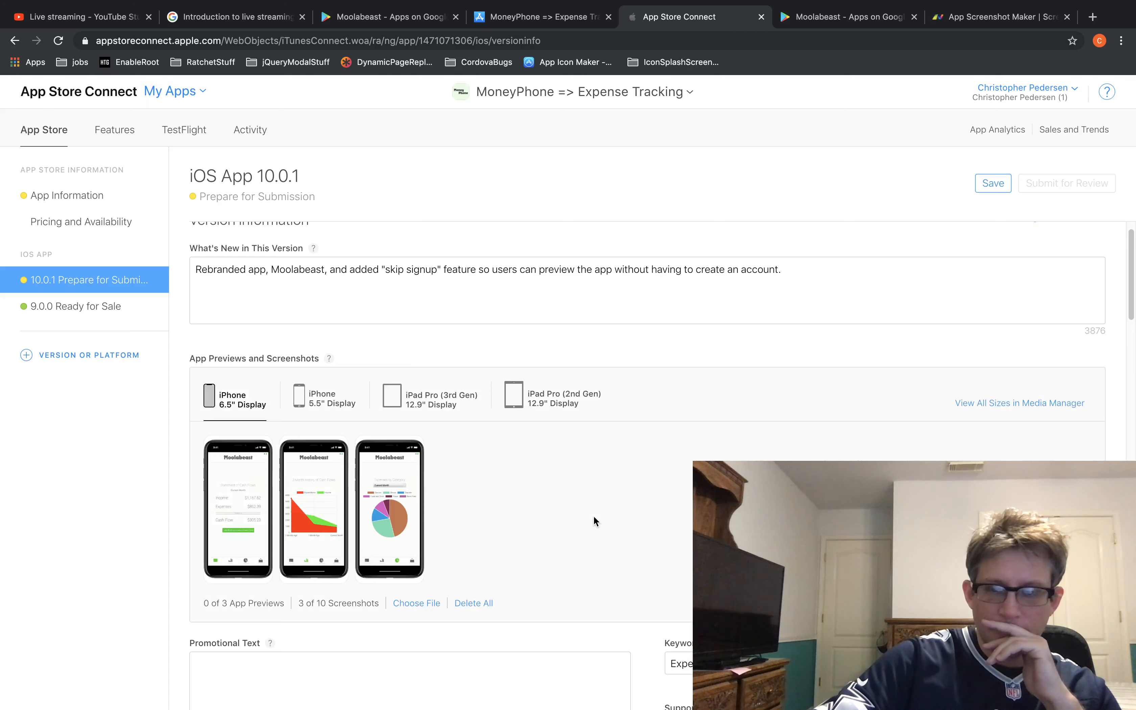
click(432, 605)
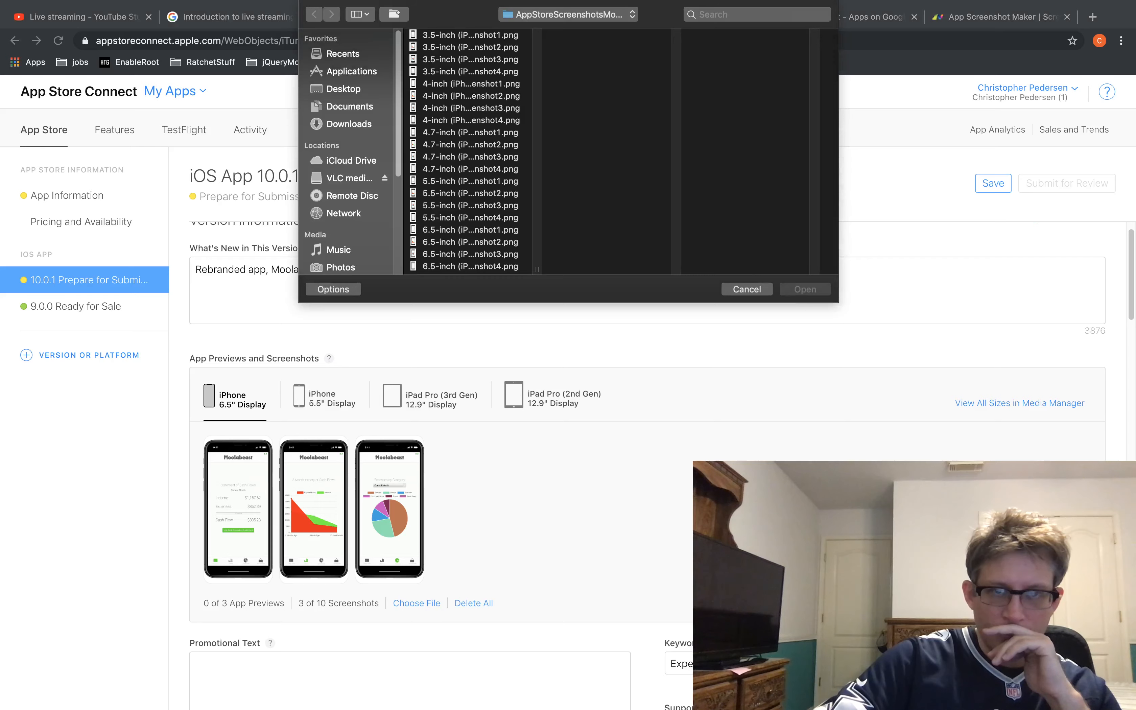
click(509, 266)
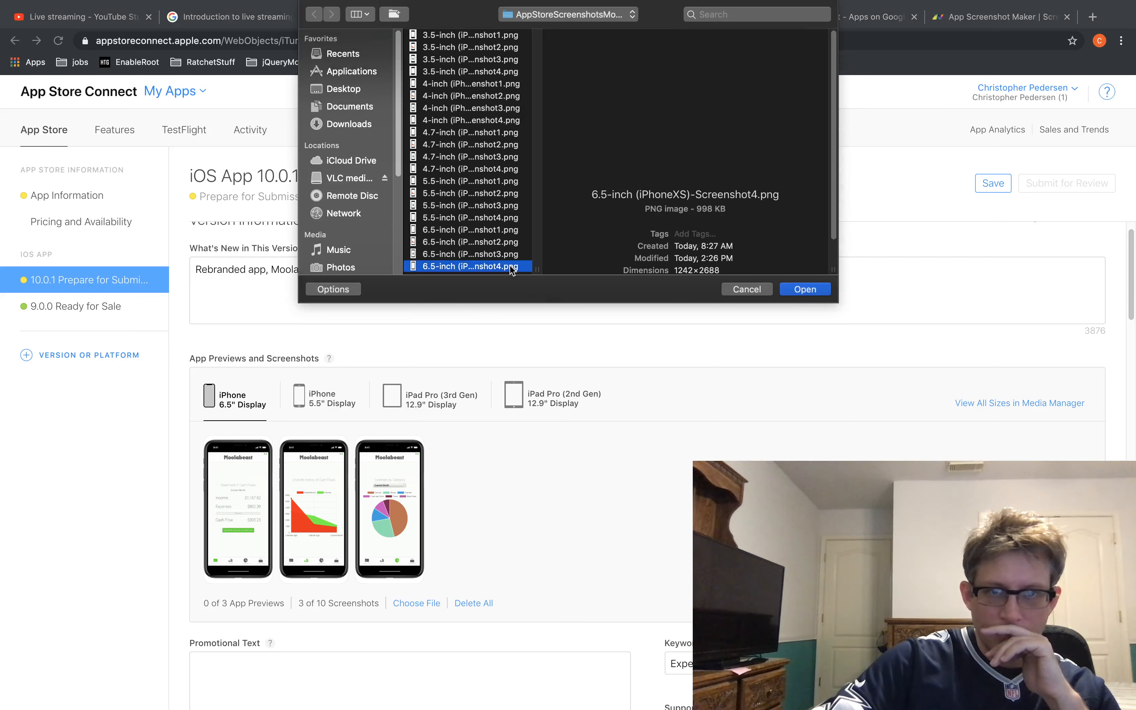
click(805, 290)
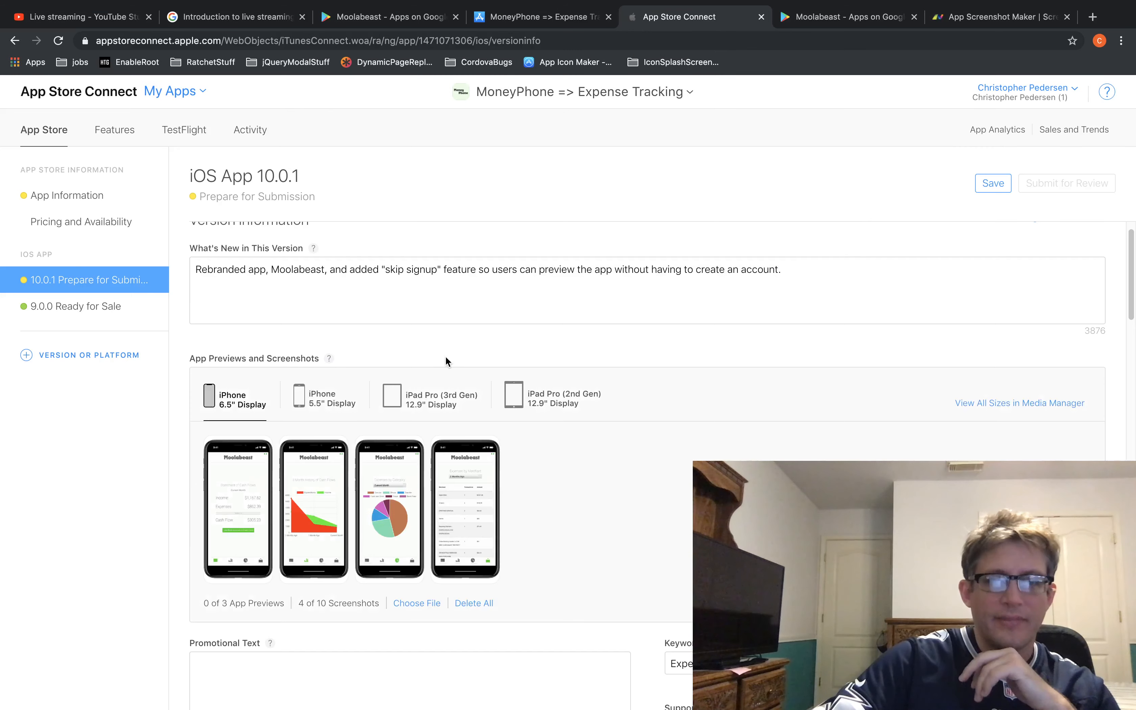
Step: Show the iPhone 5.5" Display screenshot set, which still holds the four old MoneyPhone images
click(321, 397)
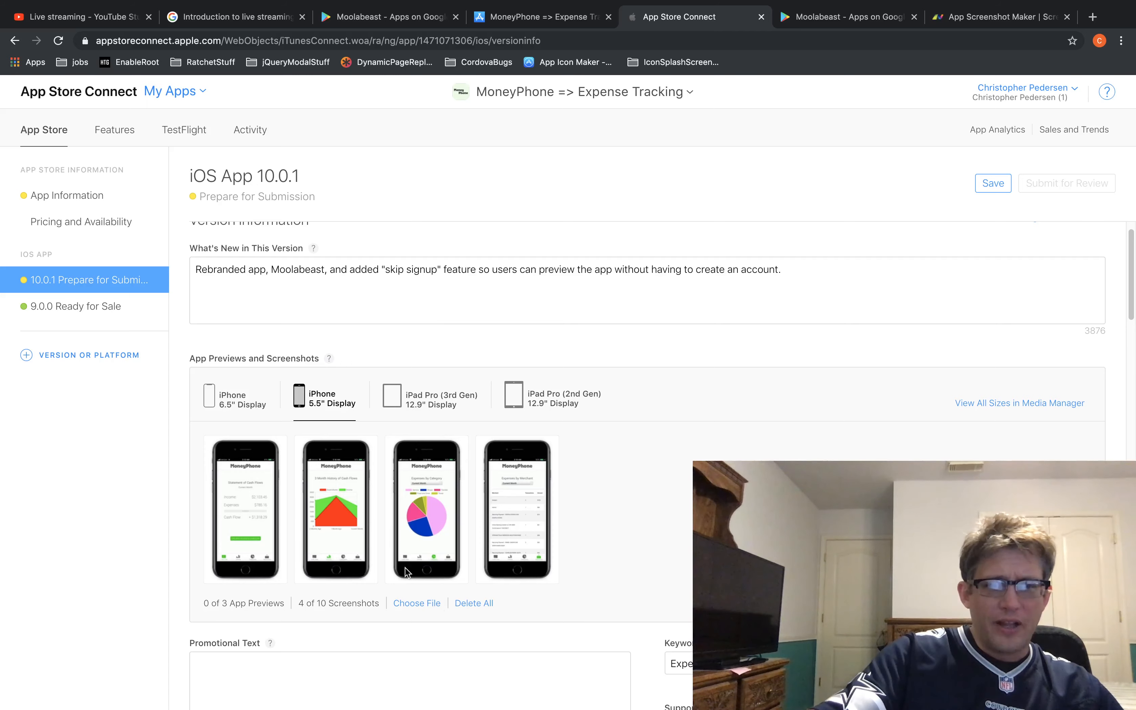
Step: Upload the 5.5-inch Screenshot1, Screenshot2 and Screenshot3 images to the 5.5" screenshot set
click(418, 605)
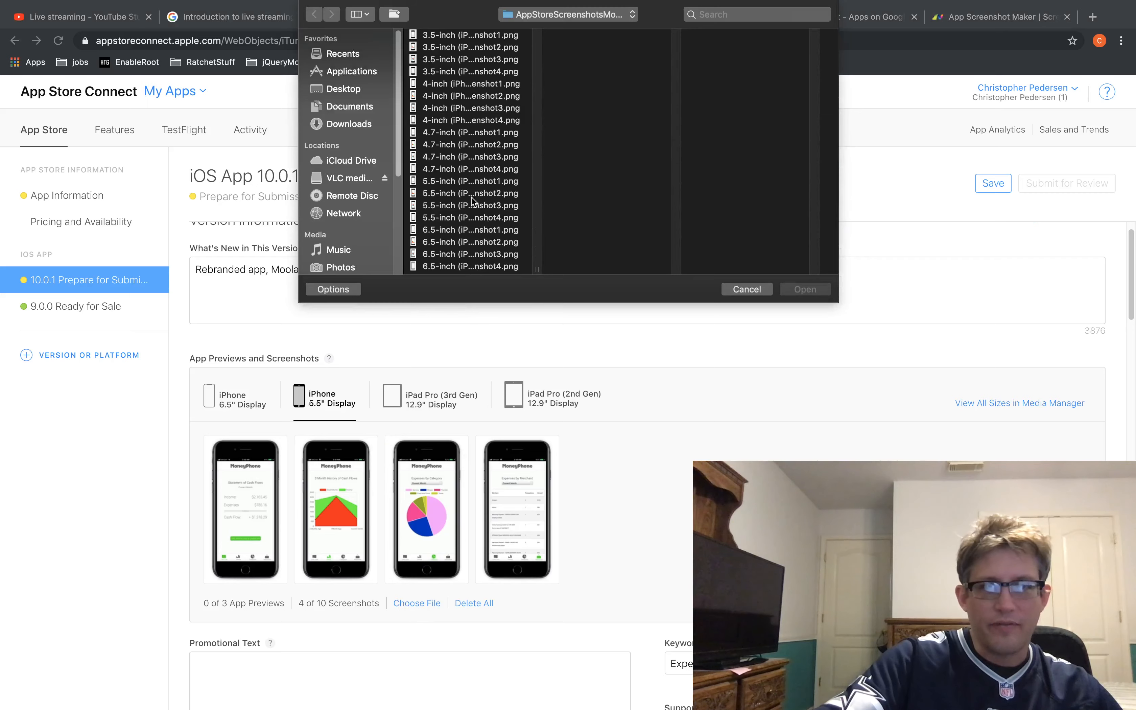
click(448, 183)
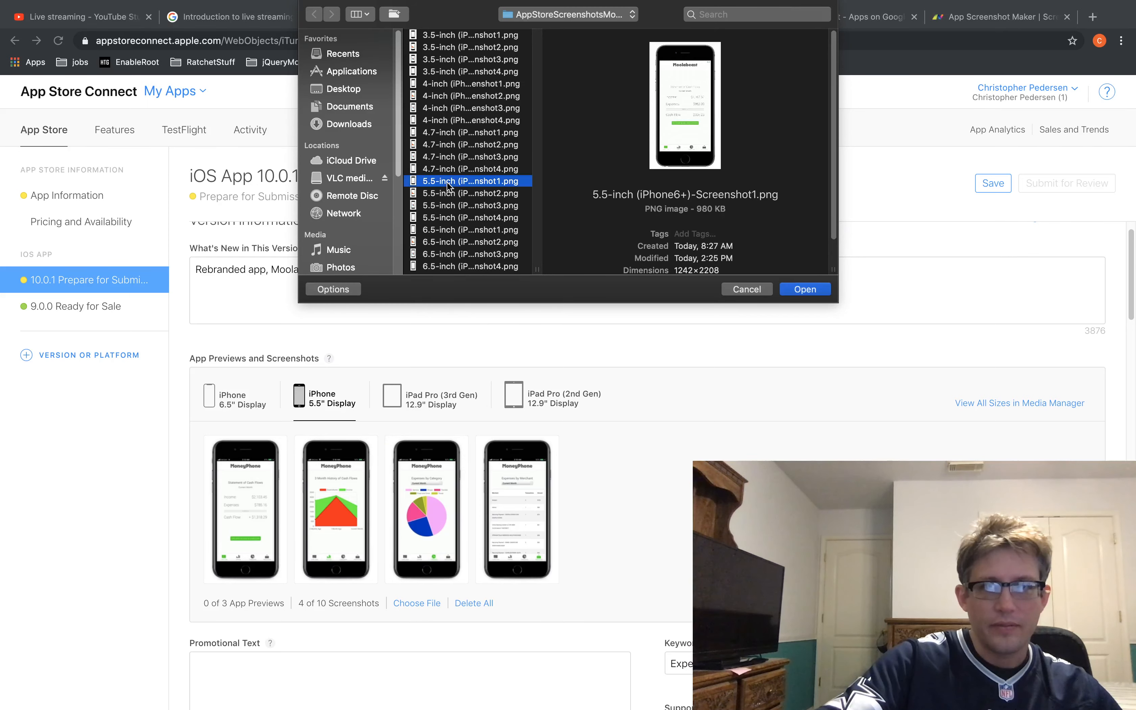
click(793, 288)
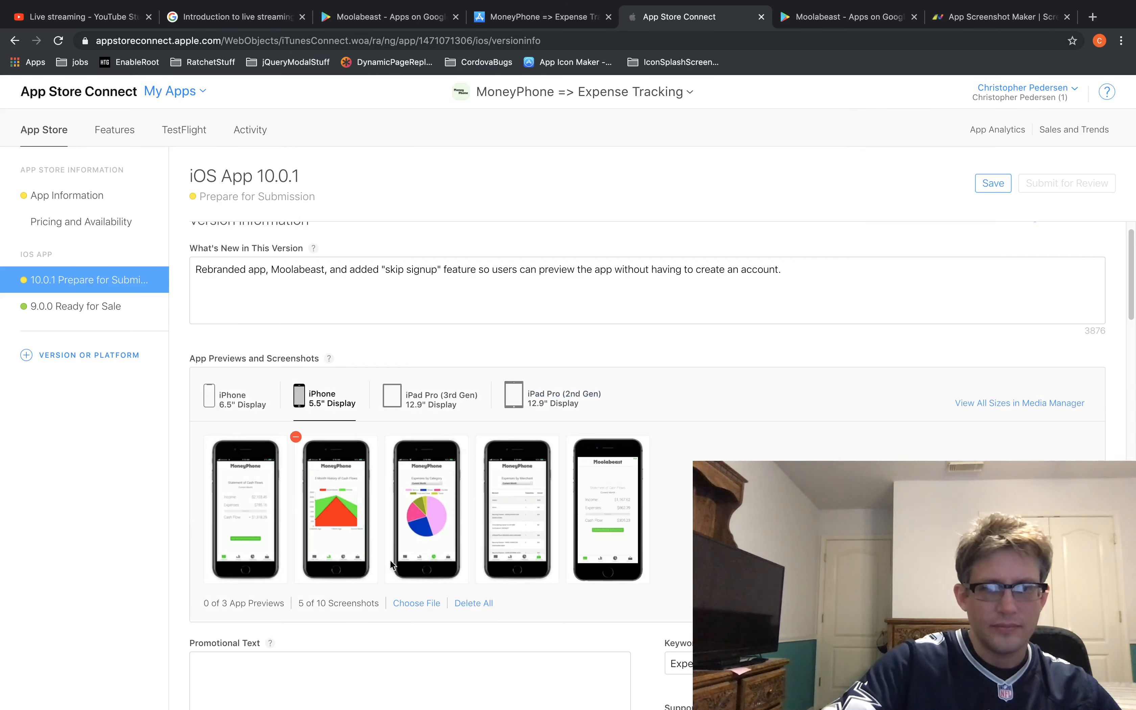
click(436, 607)
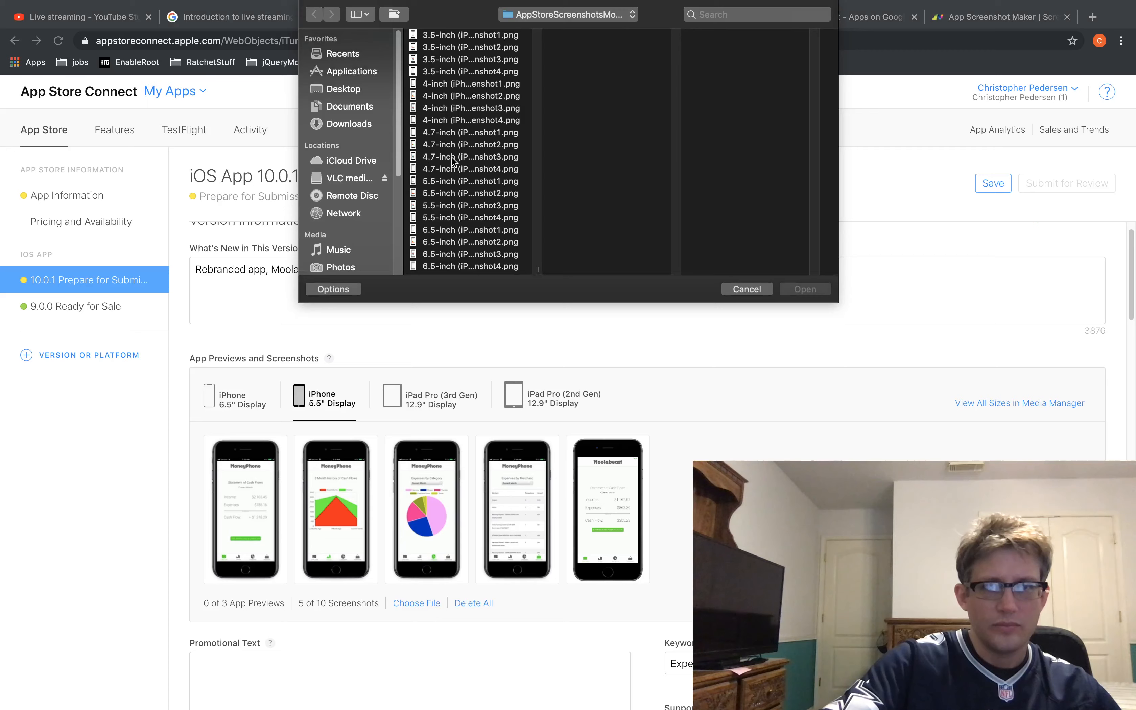
click(457, 193)
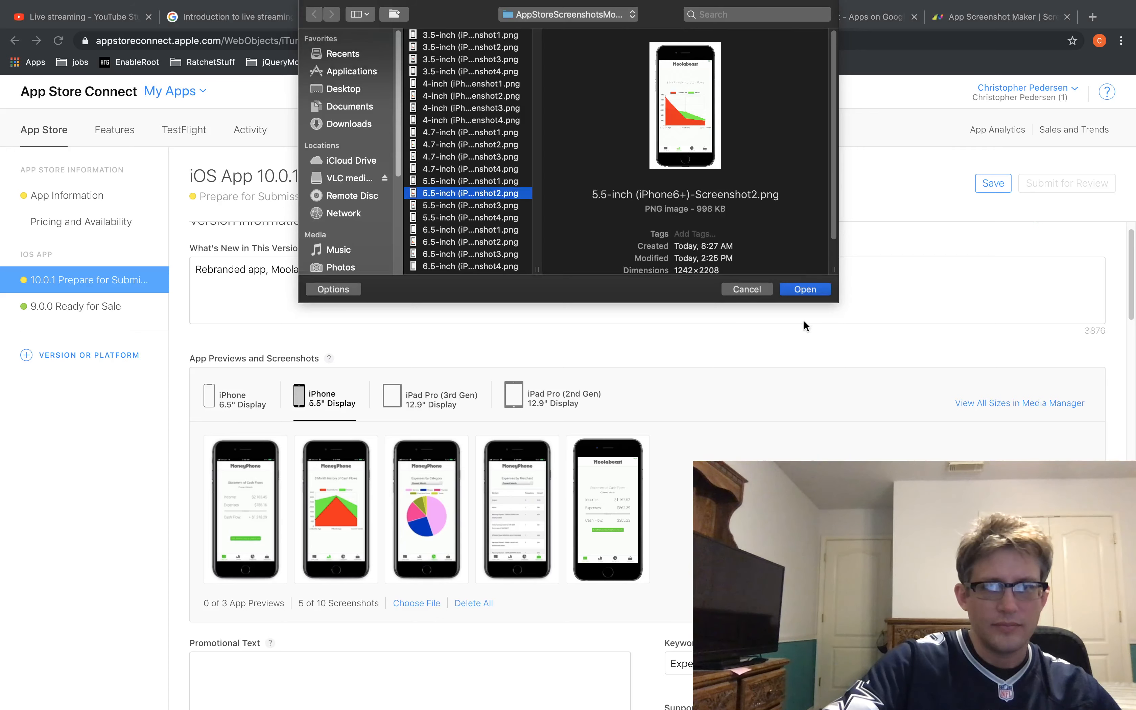
click(800, 295)
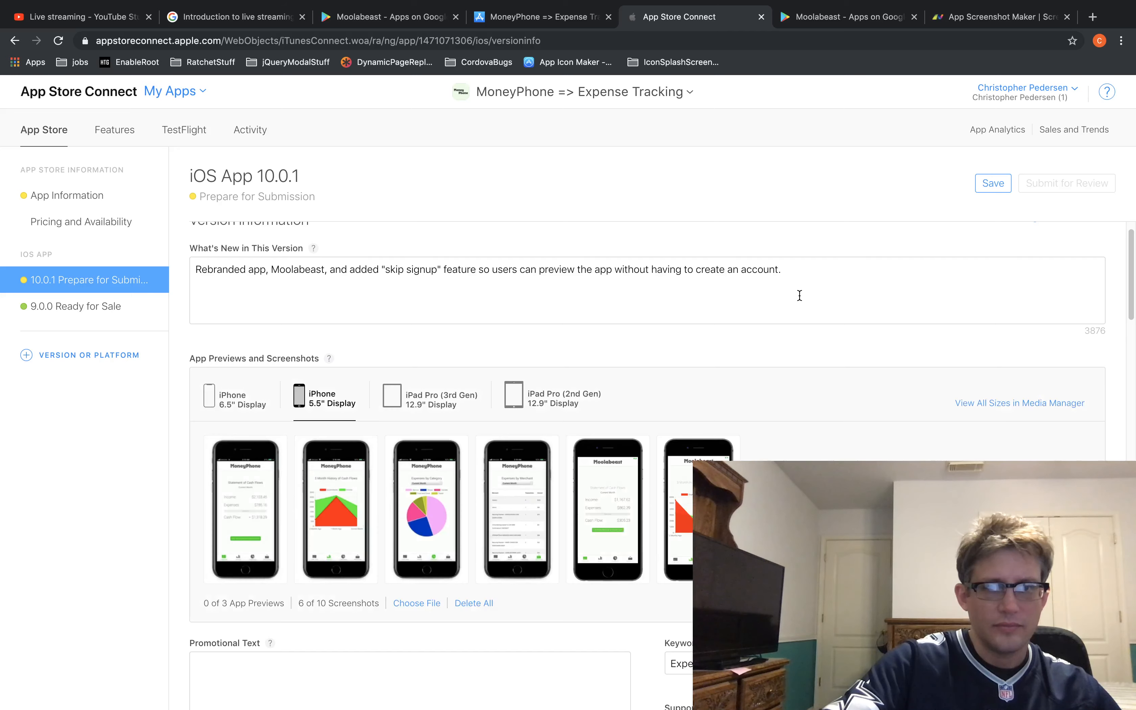
click(436, 606)
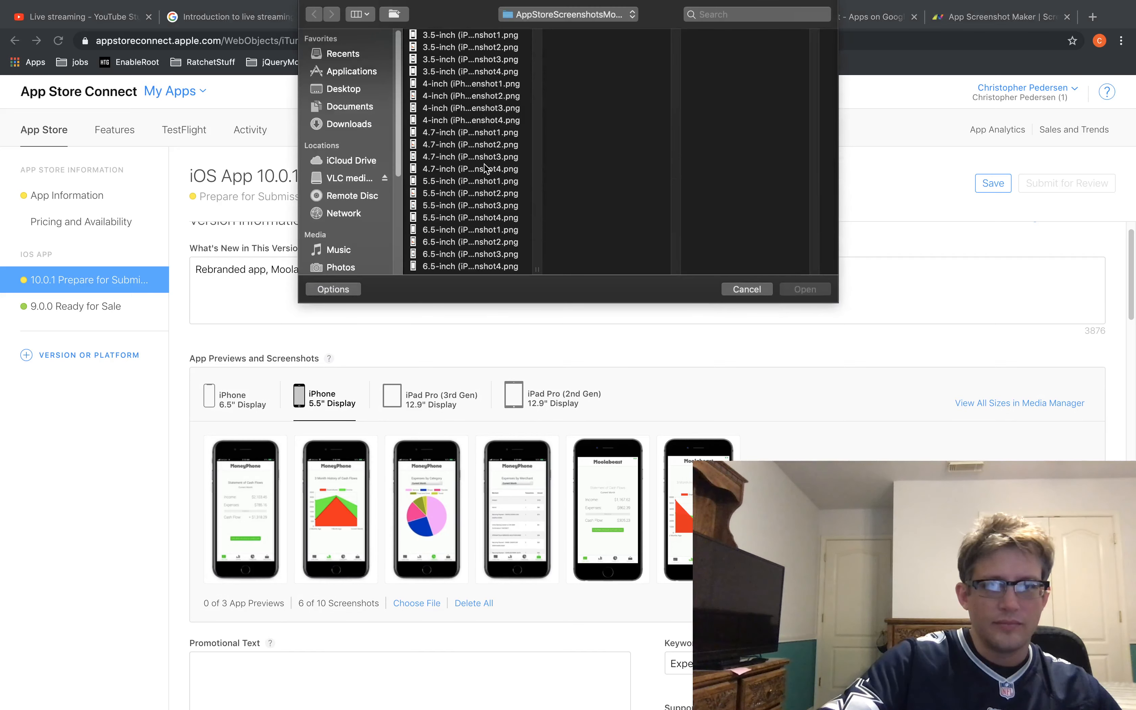
click(463, 207)
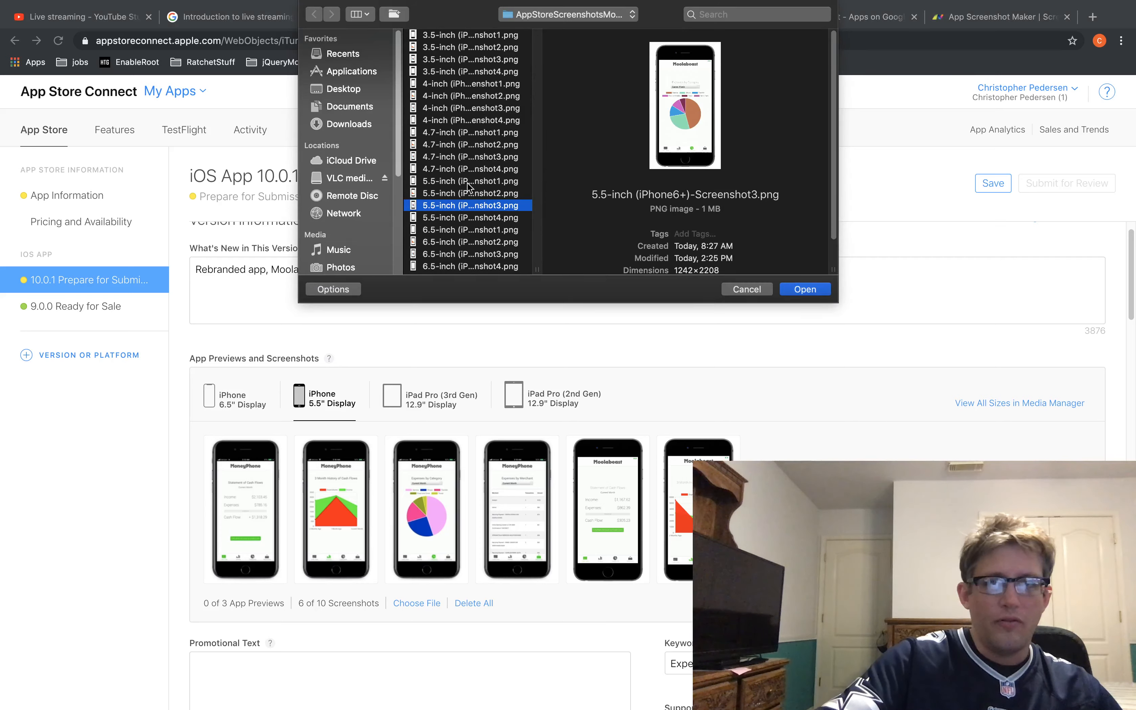
click(828, 289)
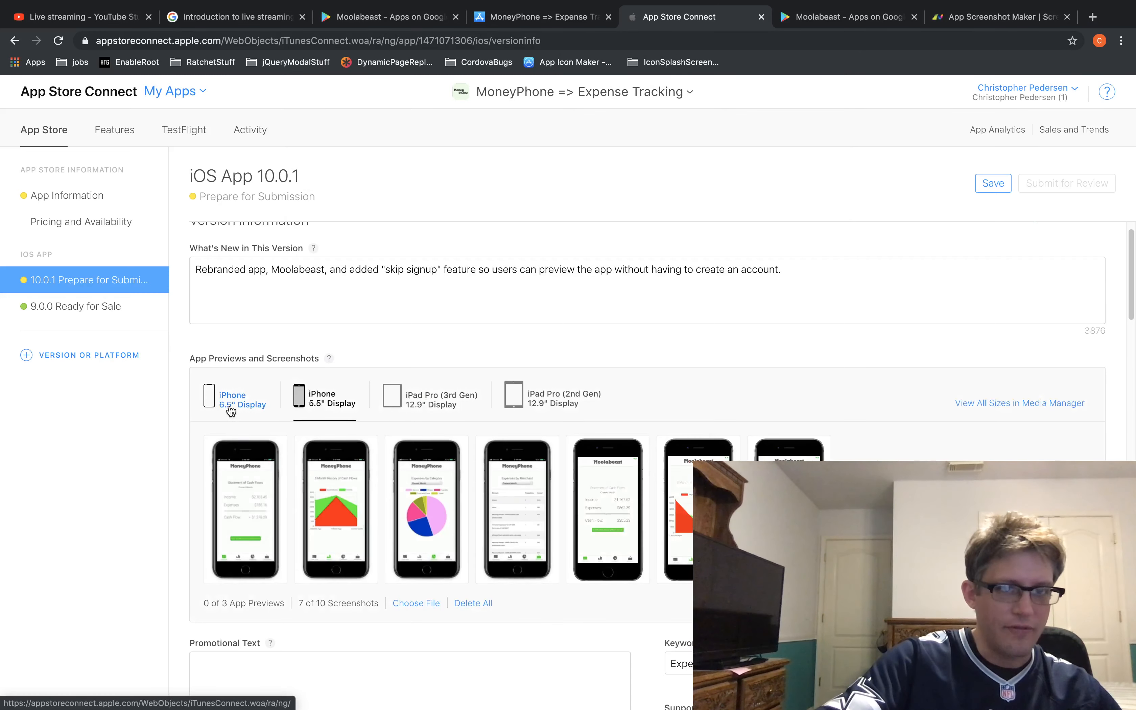
Step: Upload 5.5-inch (iPhone6+)-Screenshot4.png as the fourth new 5.5" screenshot
click(409, 606)
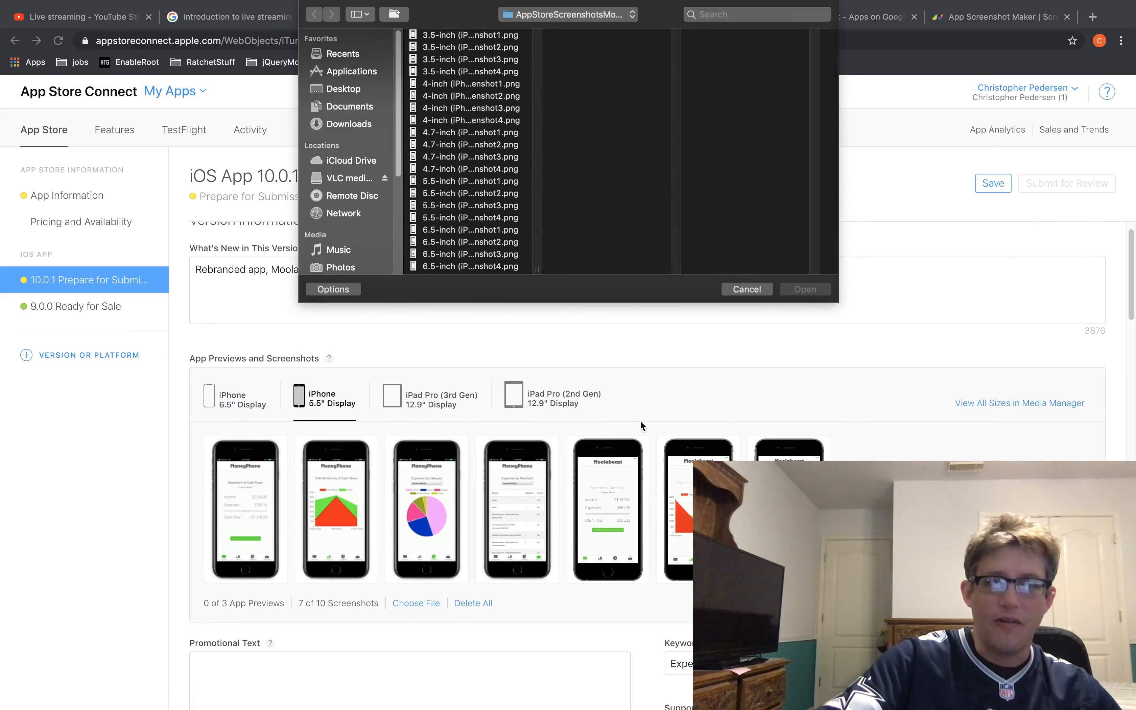
click(439, 253)
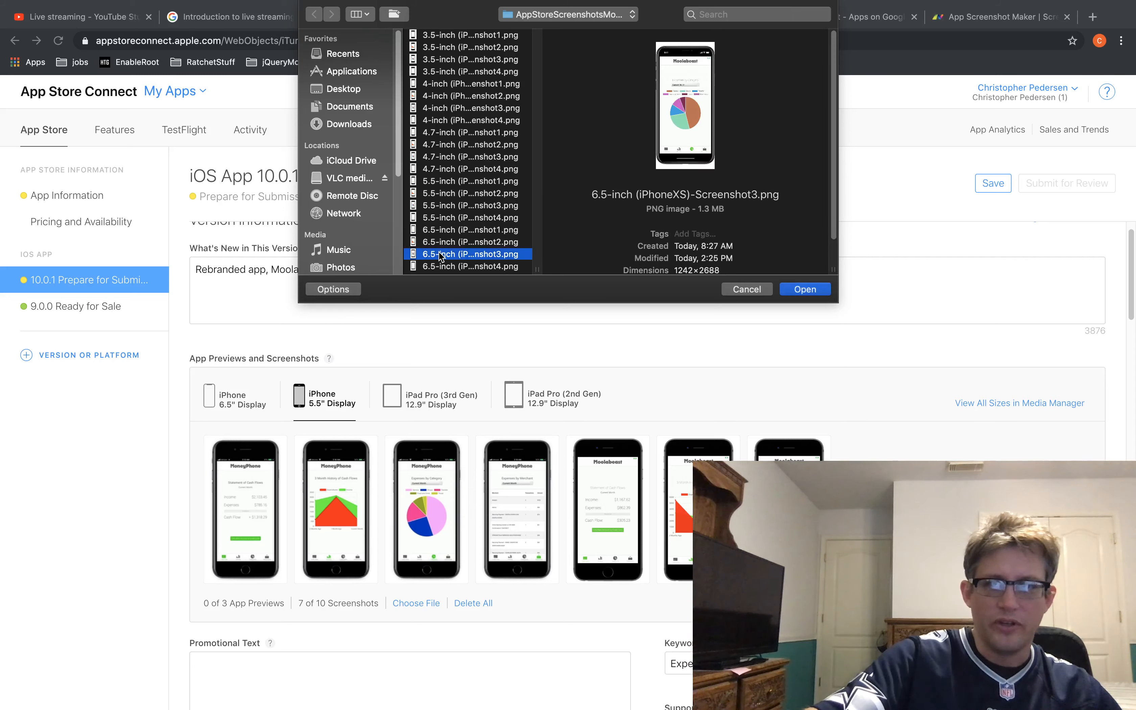
click(448, 267)
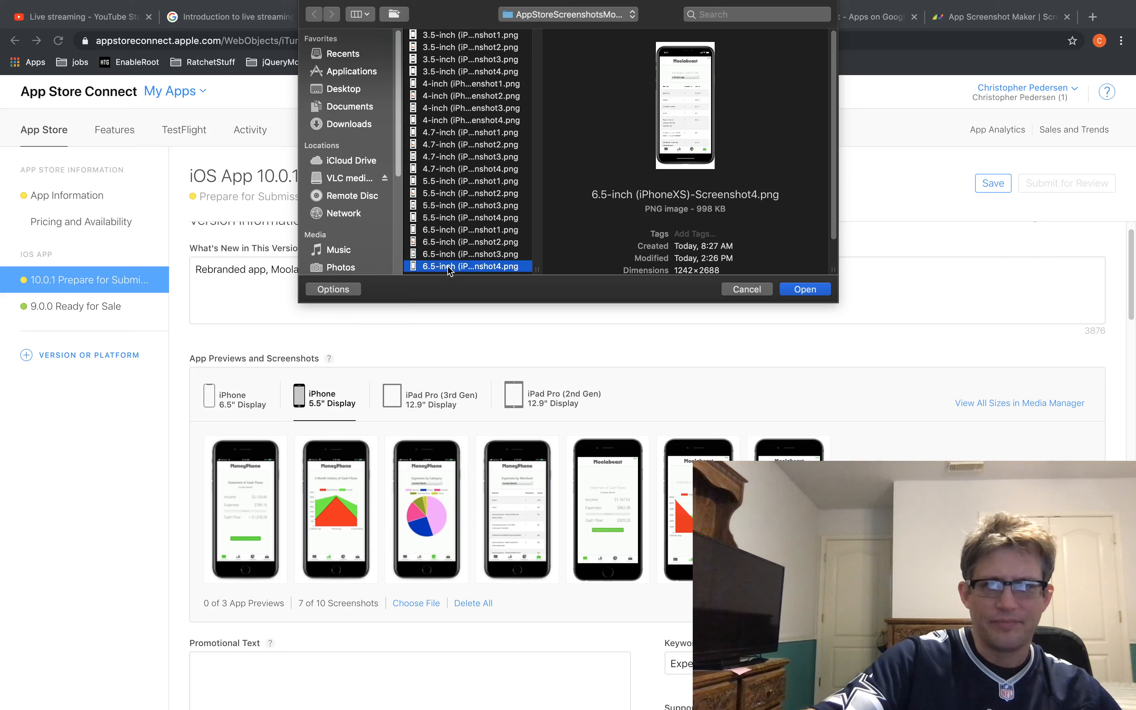
click(452, 219)
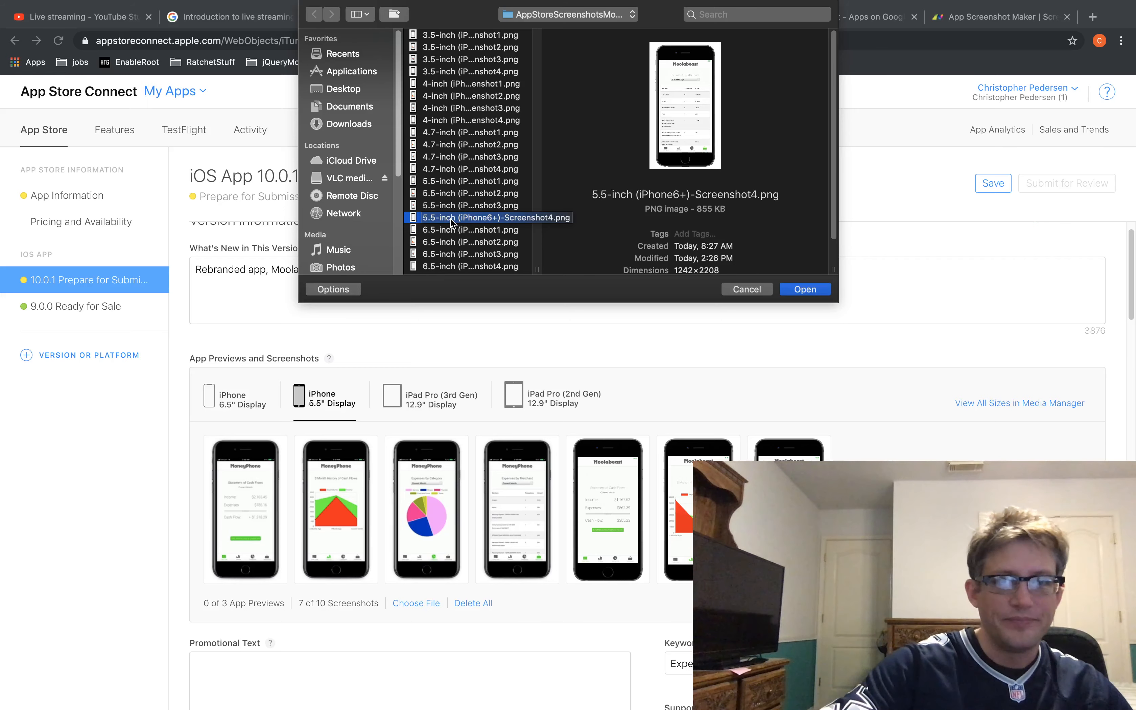
click(809, 290)
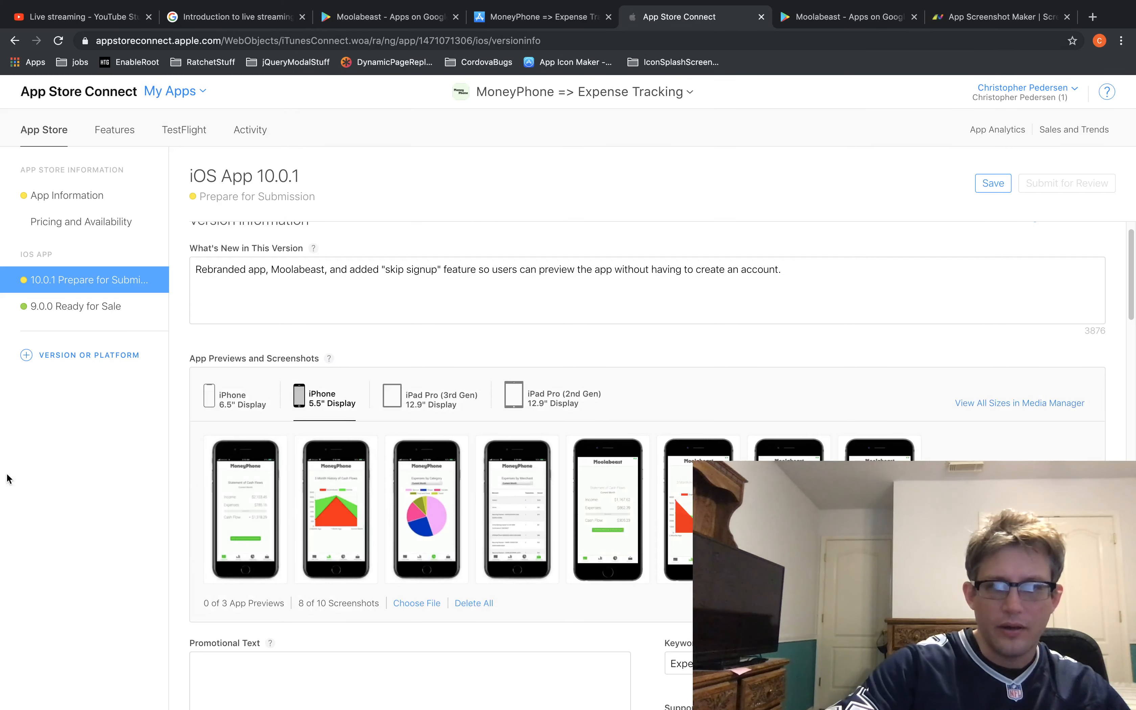
Step: Replace the description with 'Moolabeast is an automated expense tracking app that helps you avoid overspending.'
scroll(202, 457, up, 1)
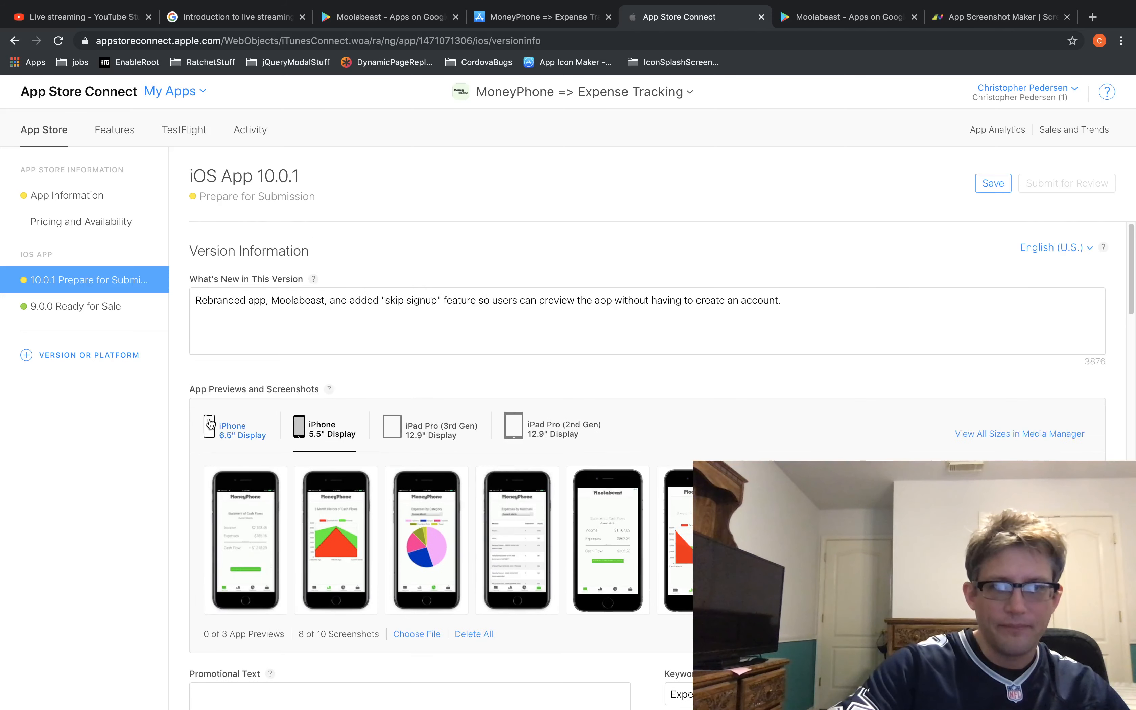
scroll(266, 345, down, 5)
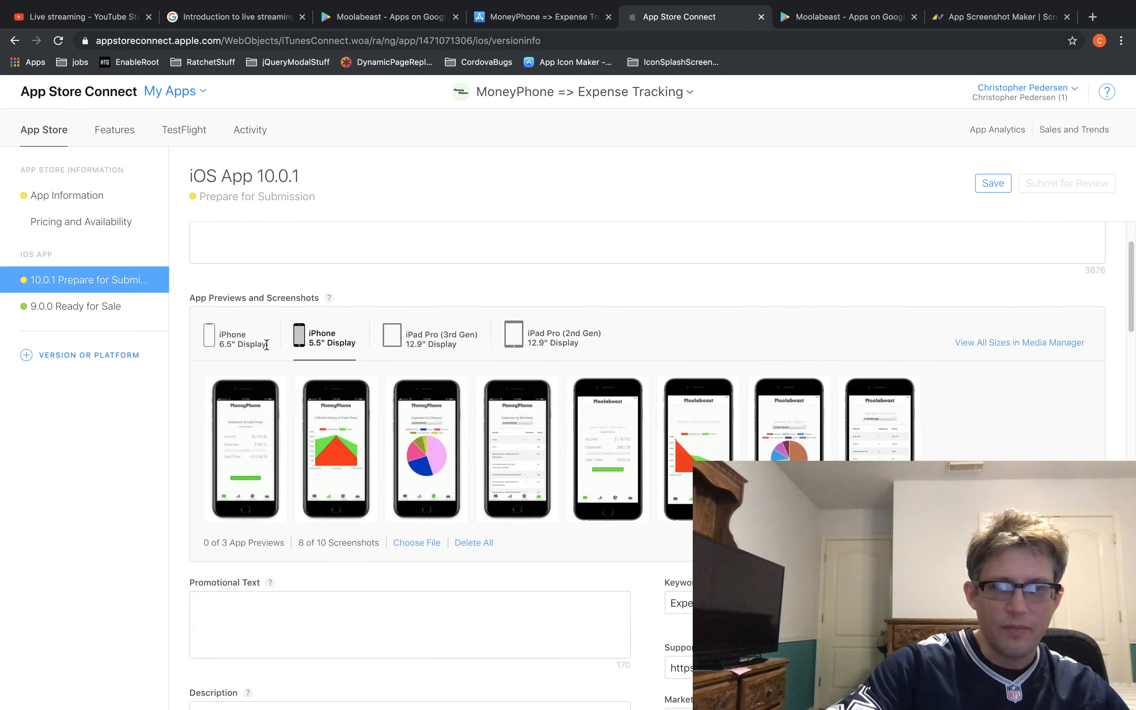
scroll(266, 348, down, 1)
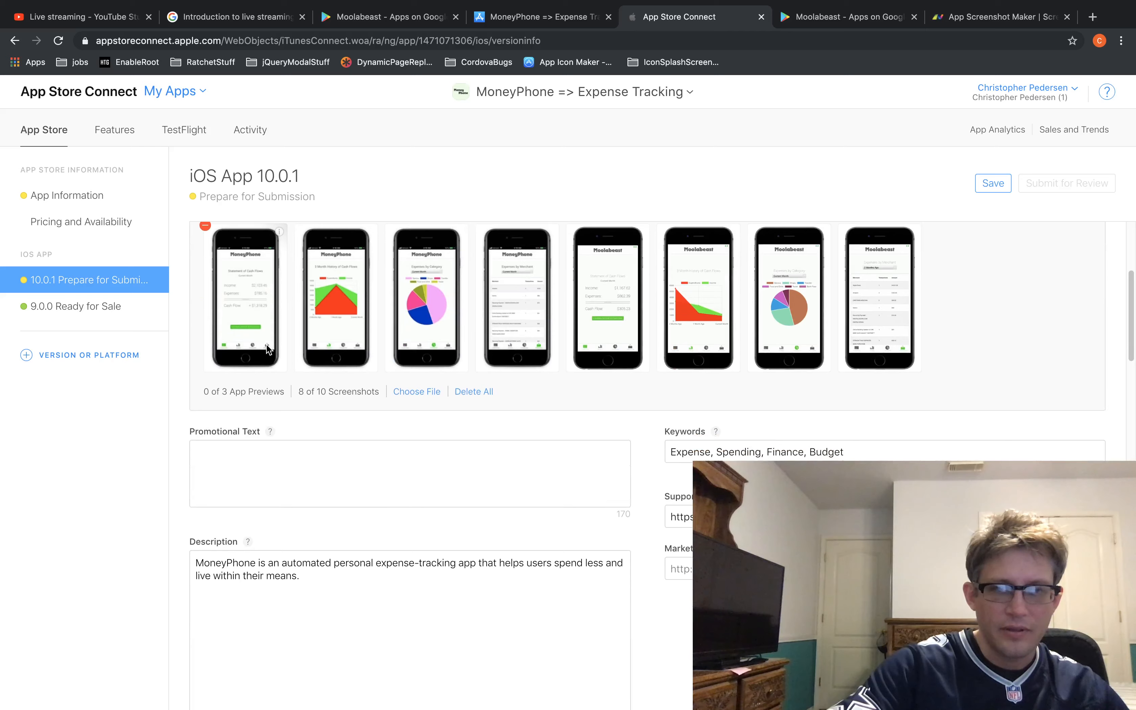
scroll(266, 348, down, 2)
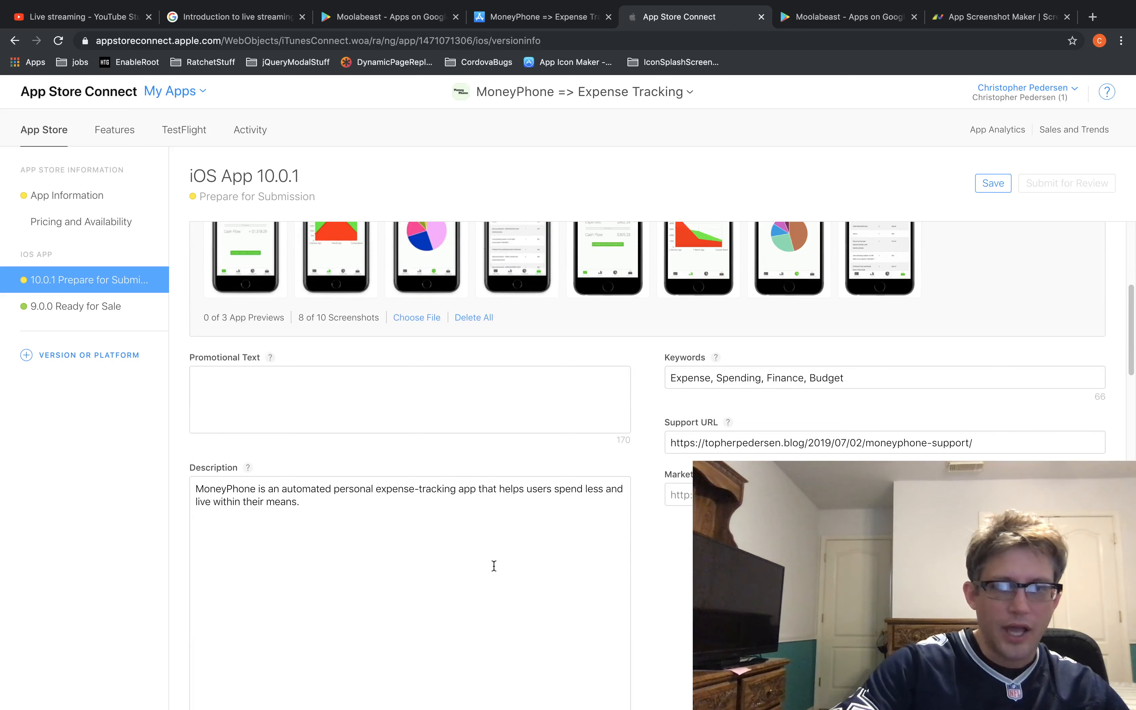
scroll(346, 493, up, 8)
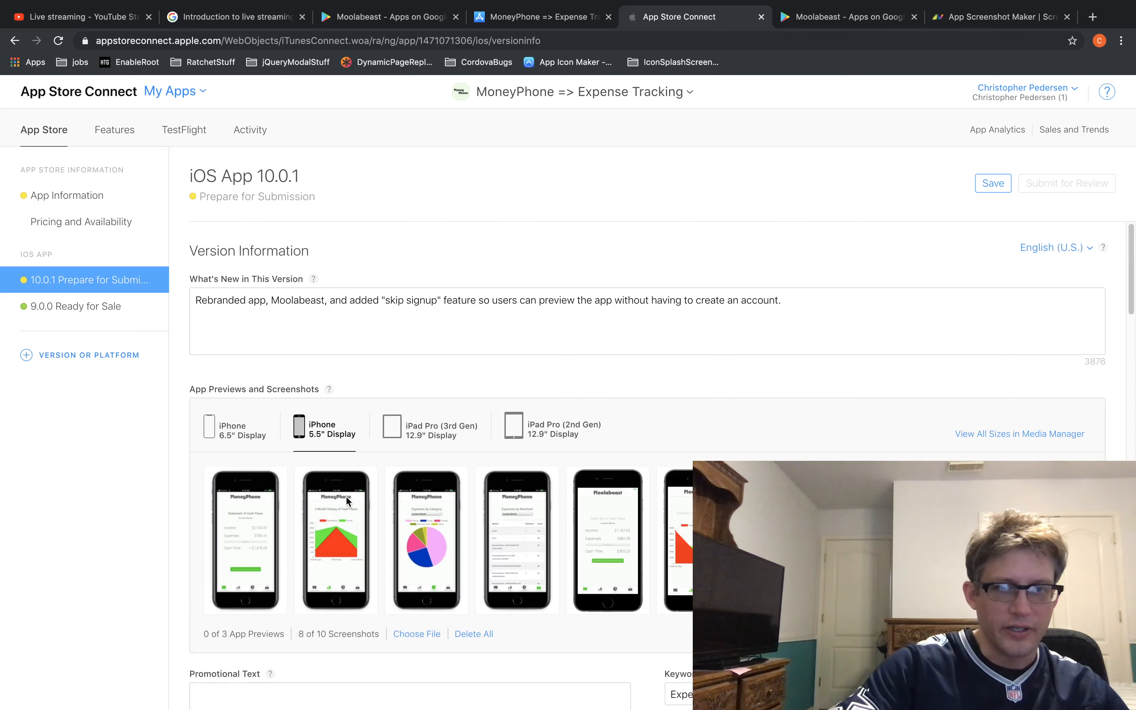
scroll(346, 497, down, 6)
click(347, 569)
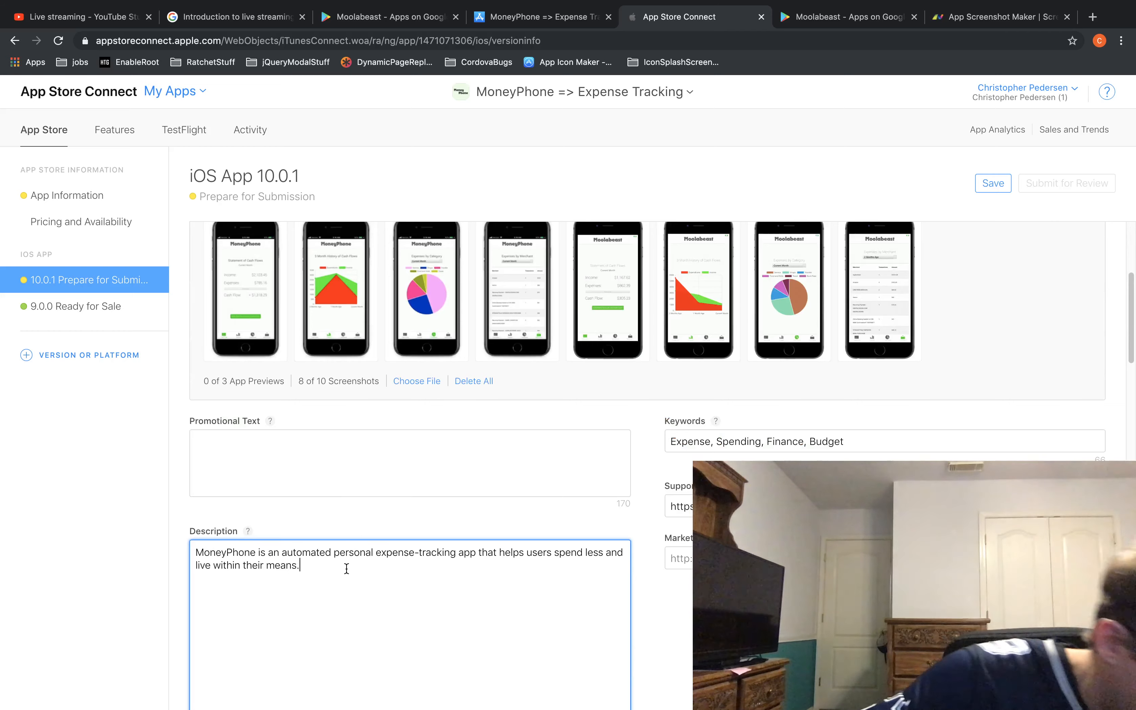
triple_click(379, 552)
text(Mo)
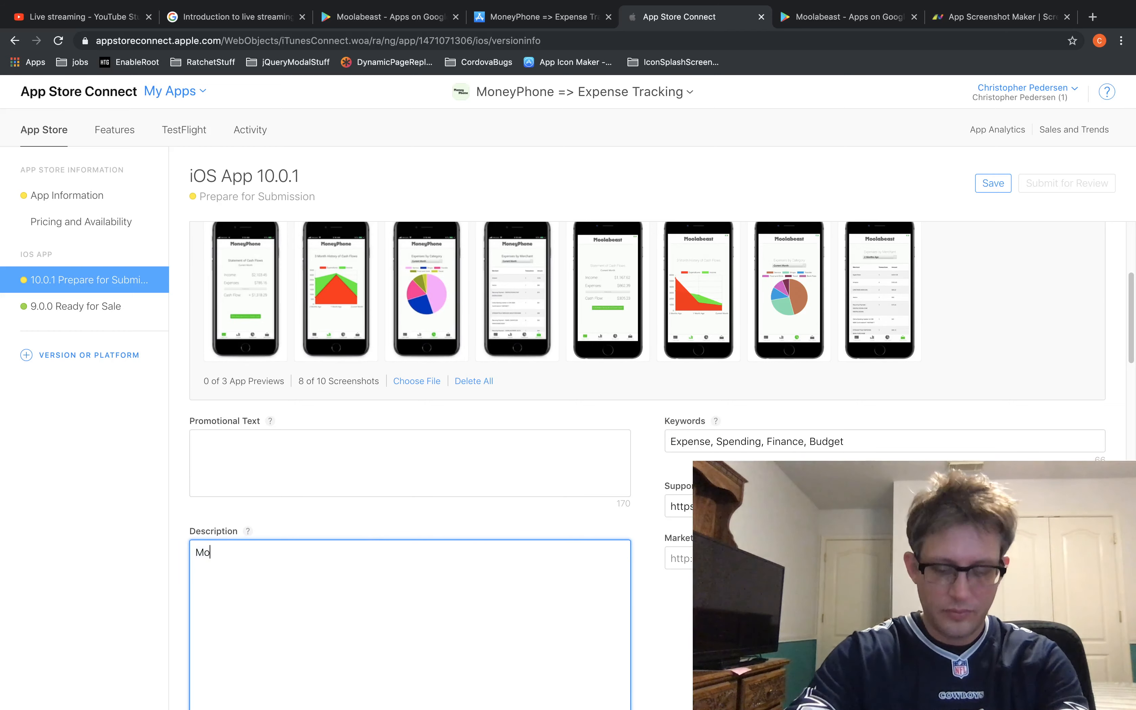
text(olabeast is an )
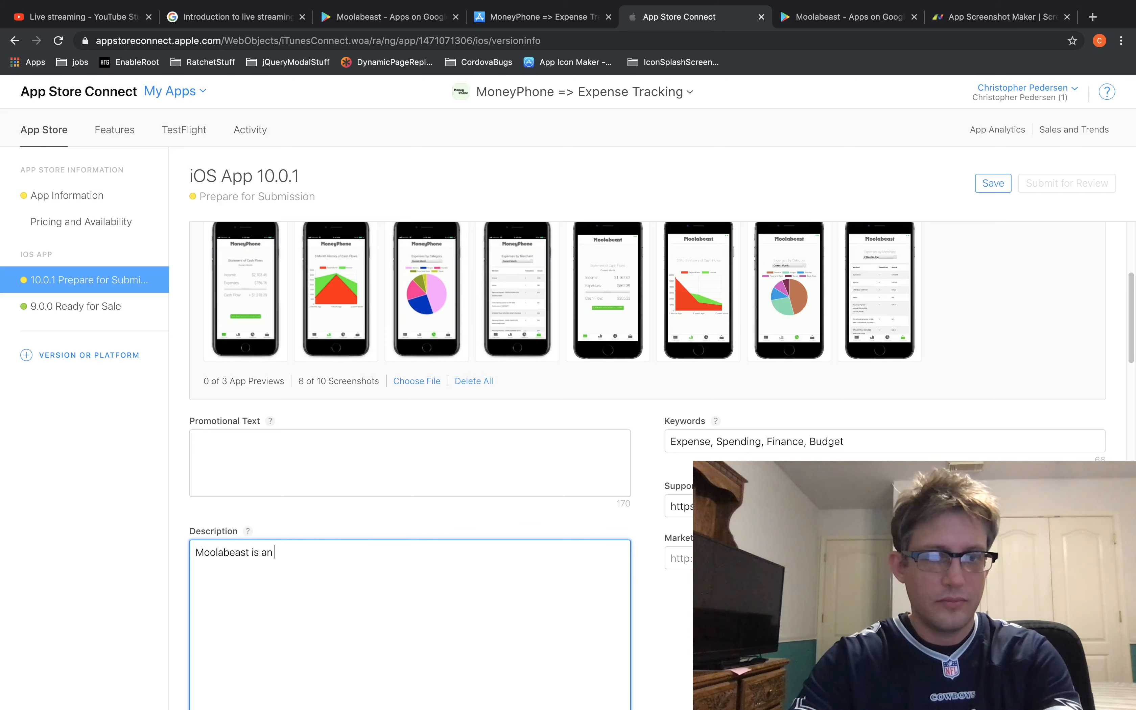
text(automated expen)
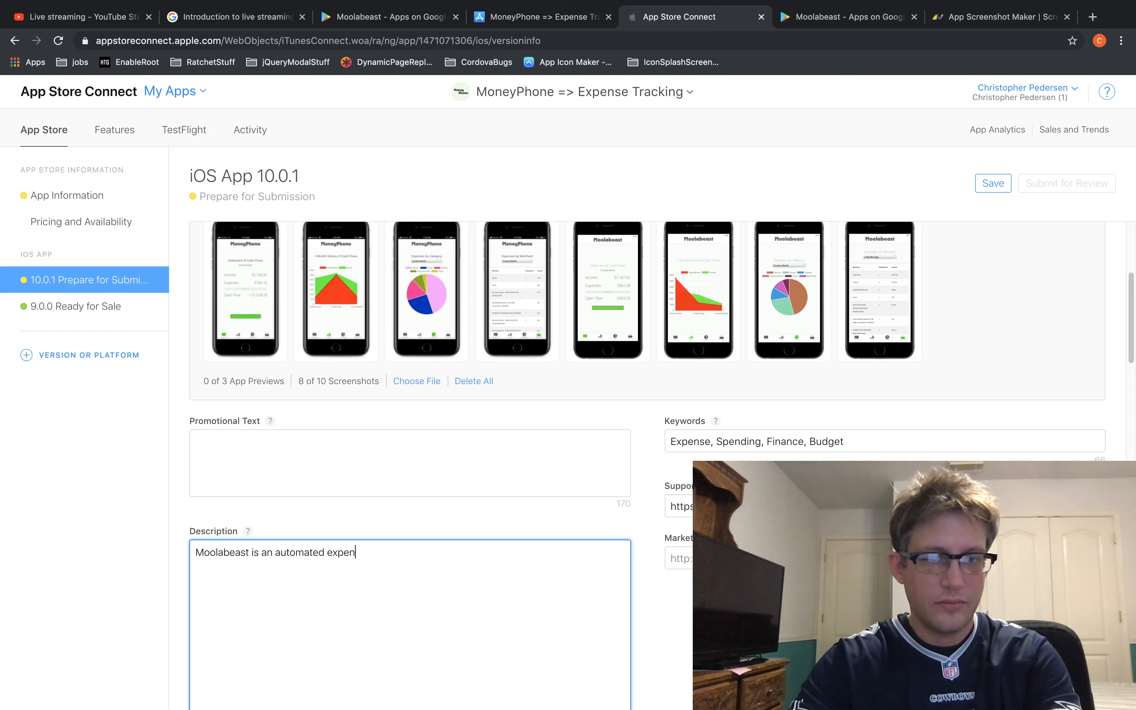
text(se tracking app t)
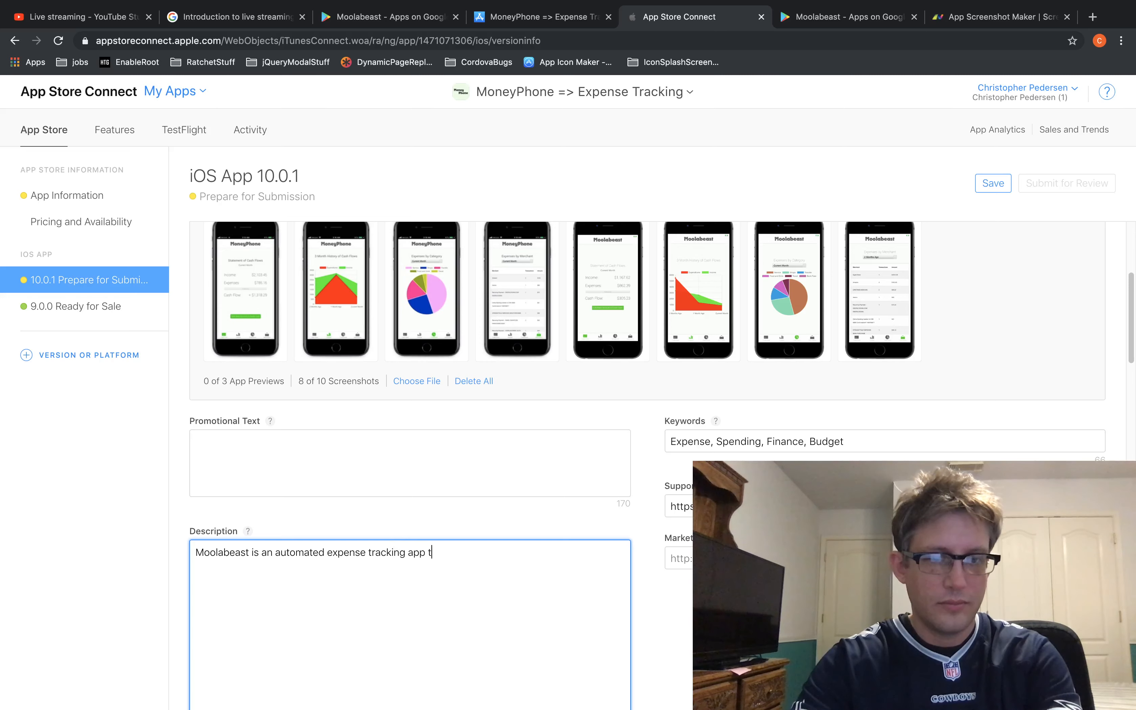
text(hat helps you avoid)
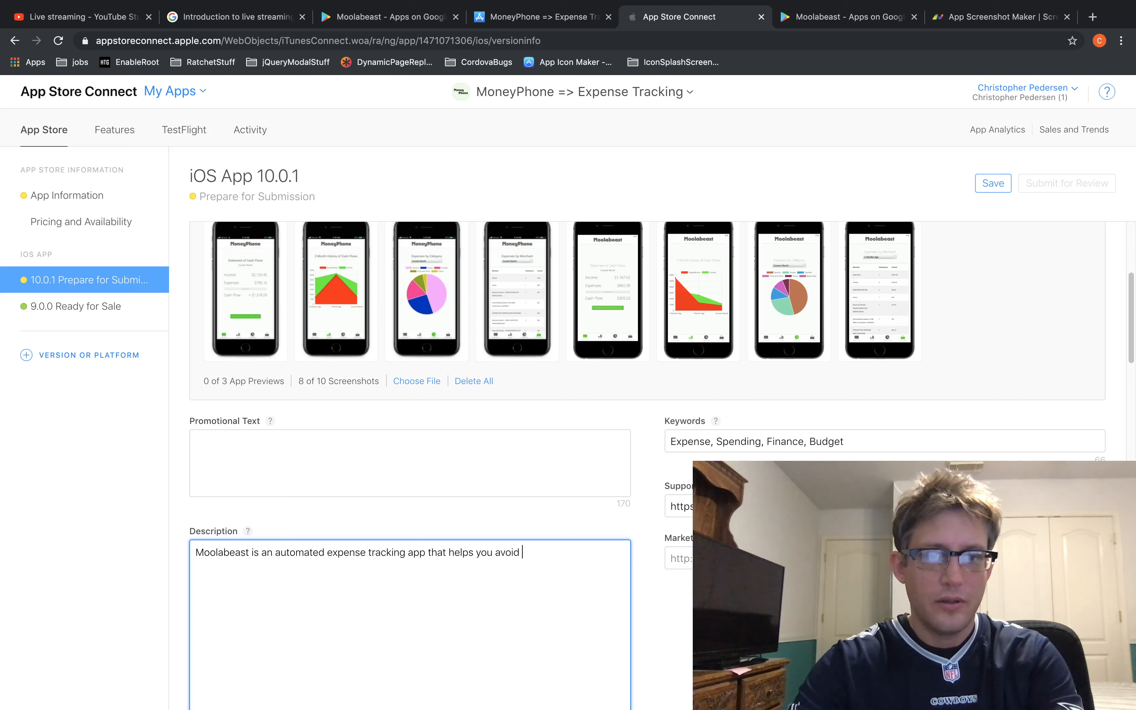
key(BackSpace)
key(BackSpace)
key(BackSpace)
key(BackSpace)
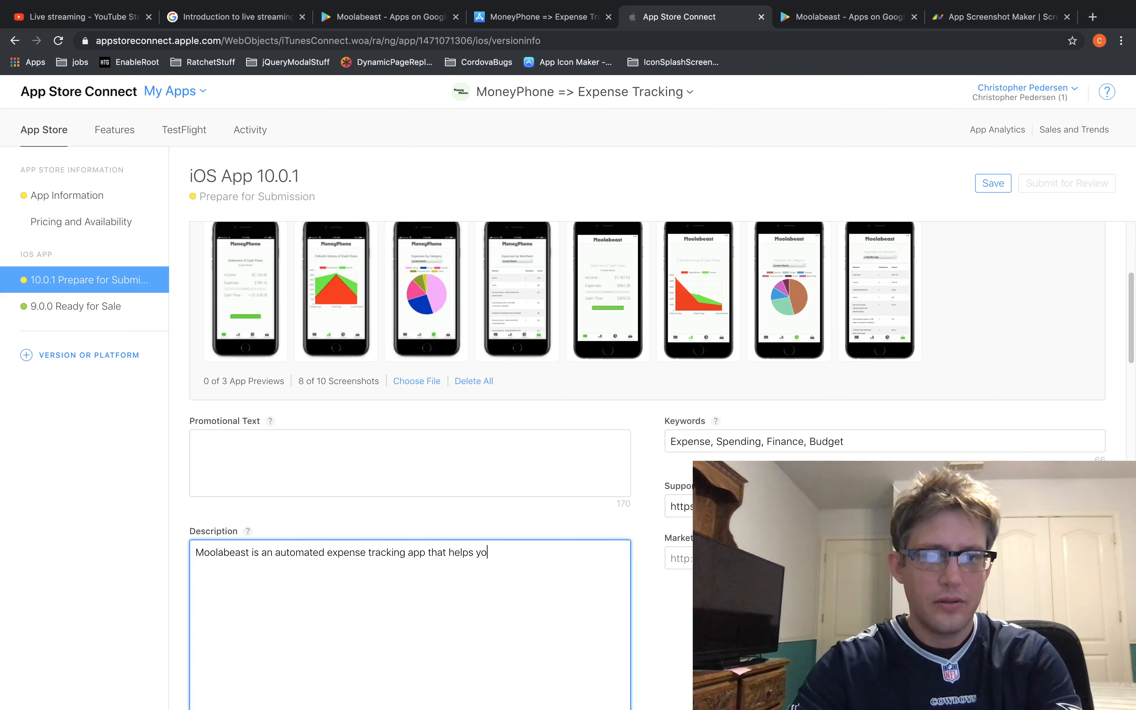
key(BackSpace)
text(users avoid)
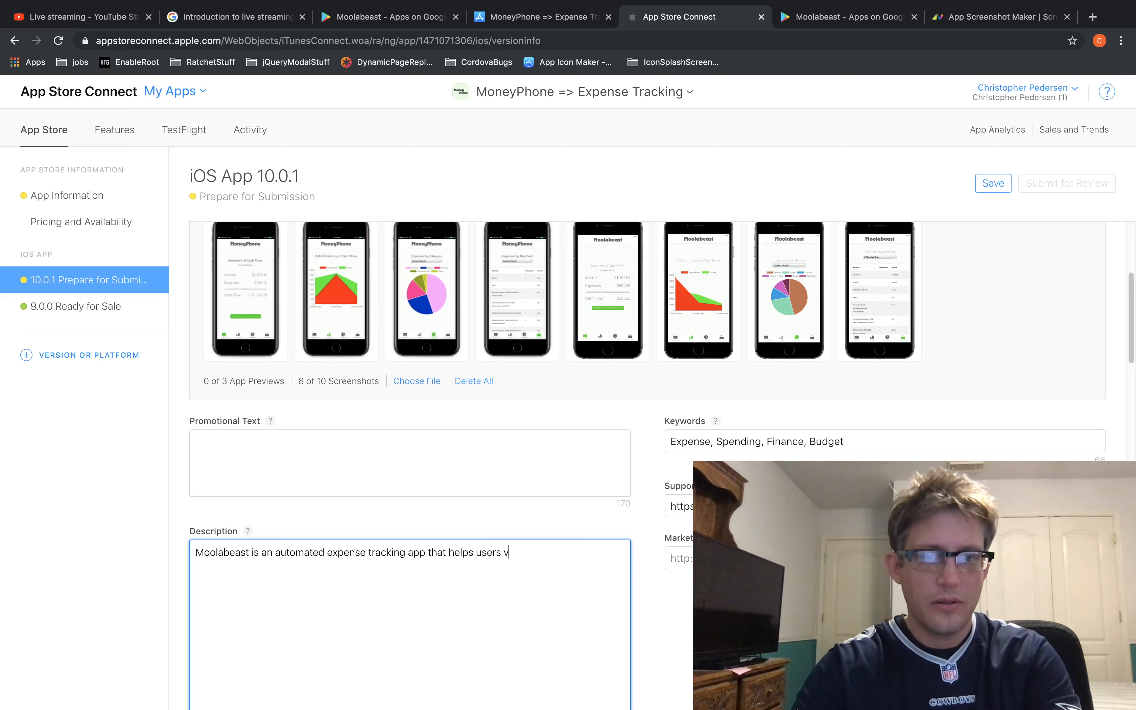
text( overspending.)
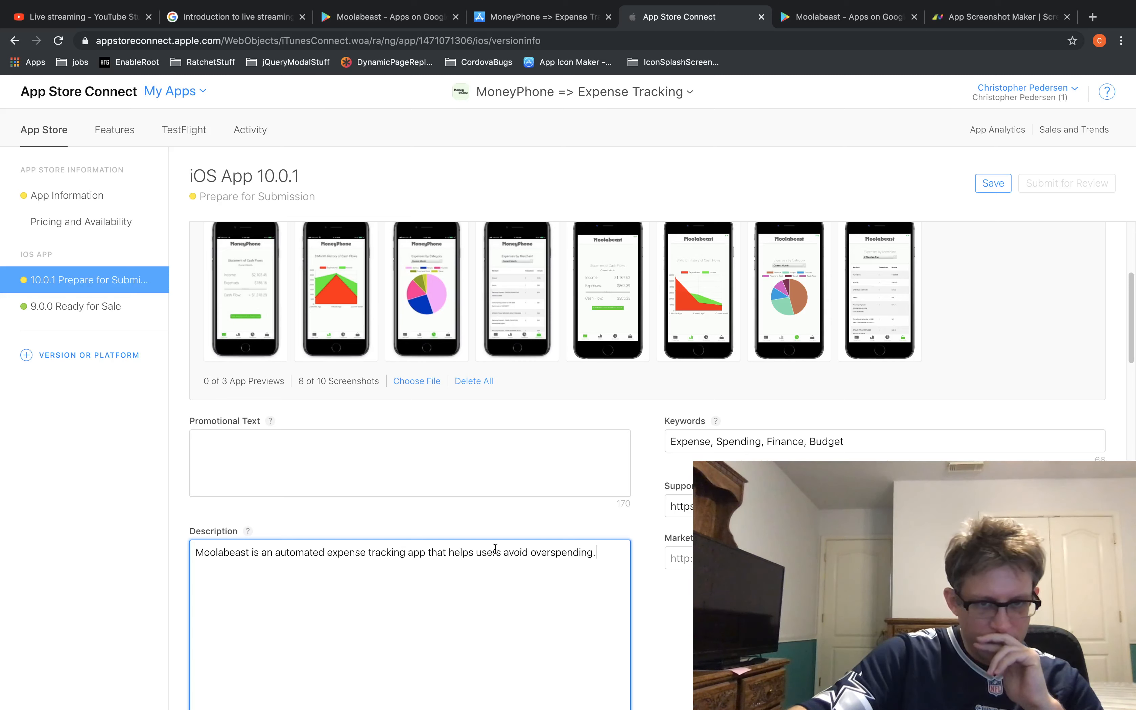
key(BackSpace)
key(BackSpace)
key(BackSpace)
key(BackSpace)
key(BackSpace)
key(BackSpace)
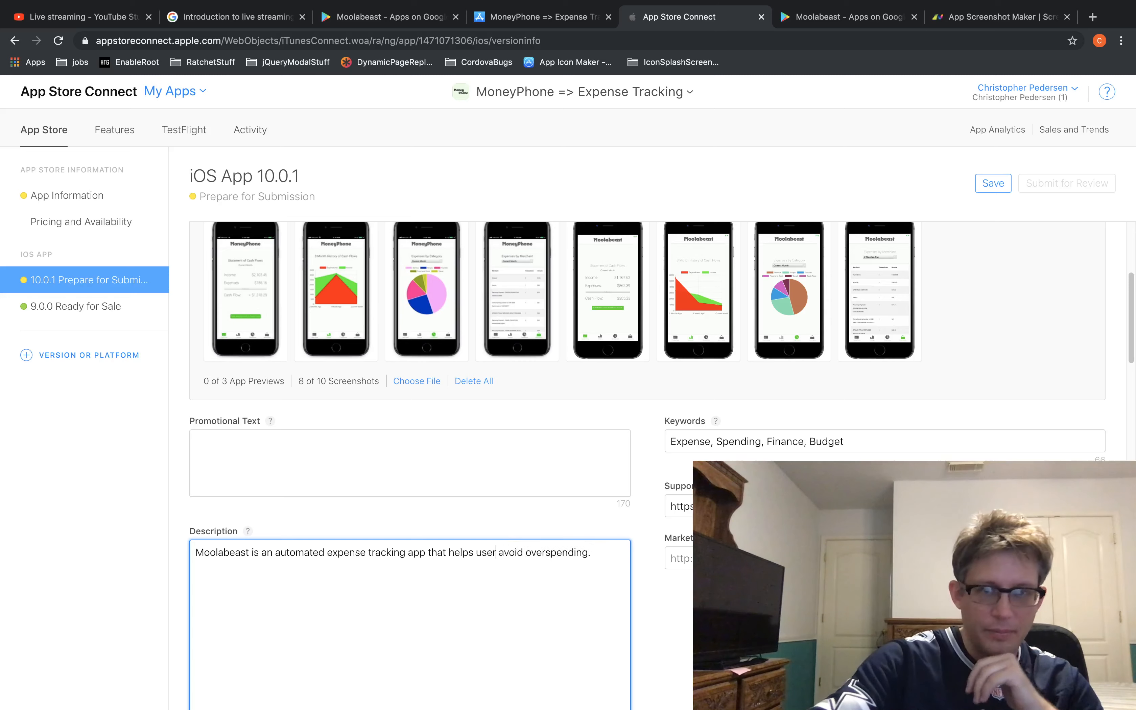
text(you)
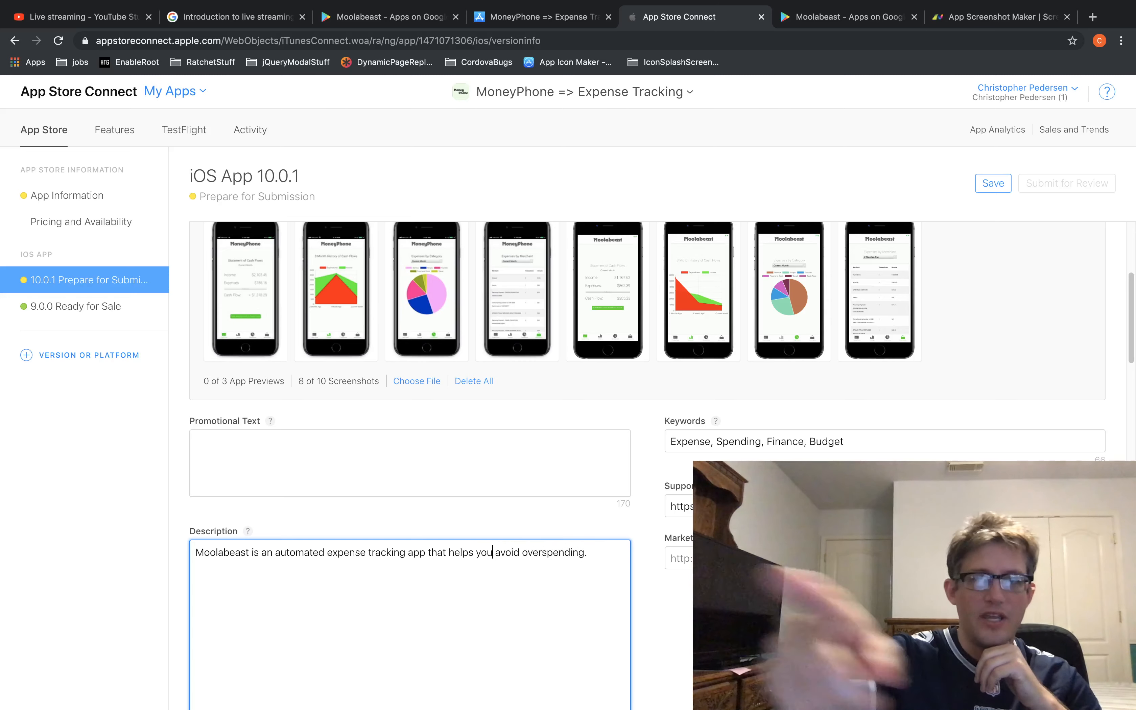
click(410, 521)
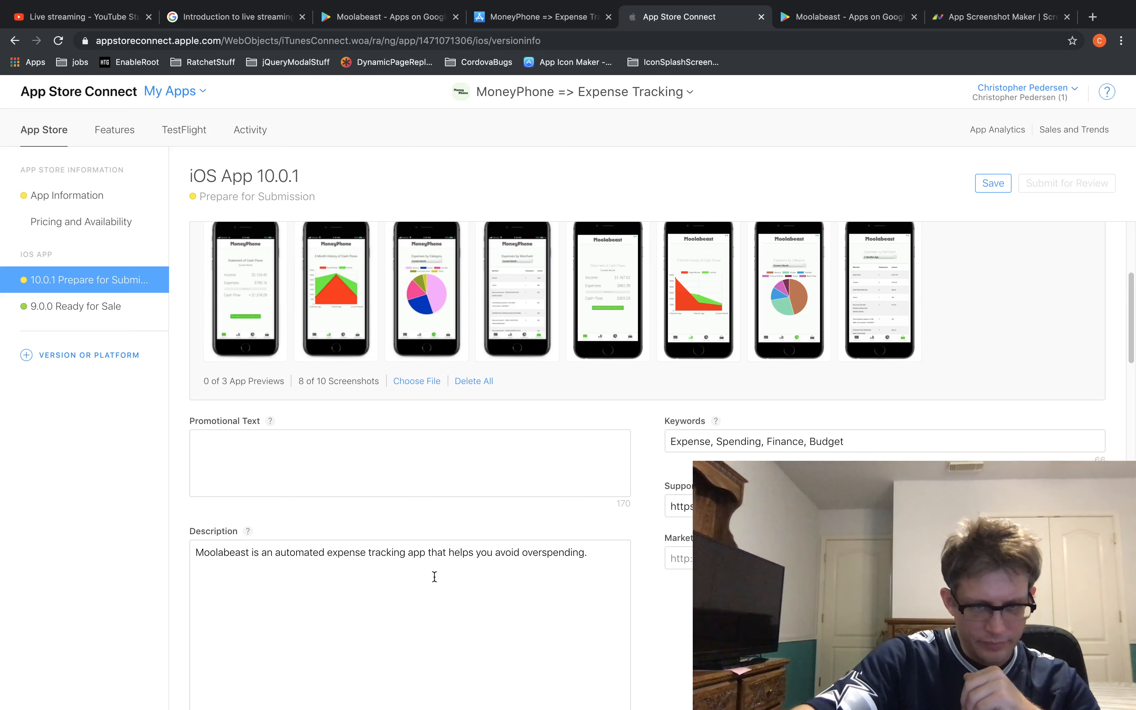
Step: Check the Support URL field and leave the moneyphone-support link unchanged
scroll(431, 579, down, 1)
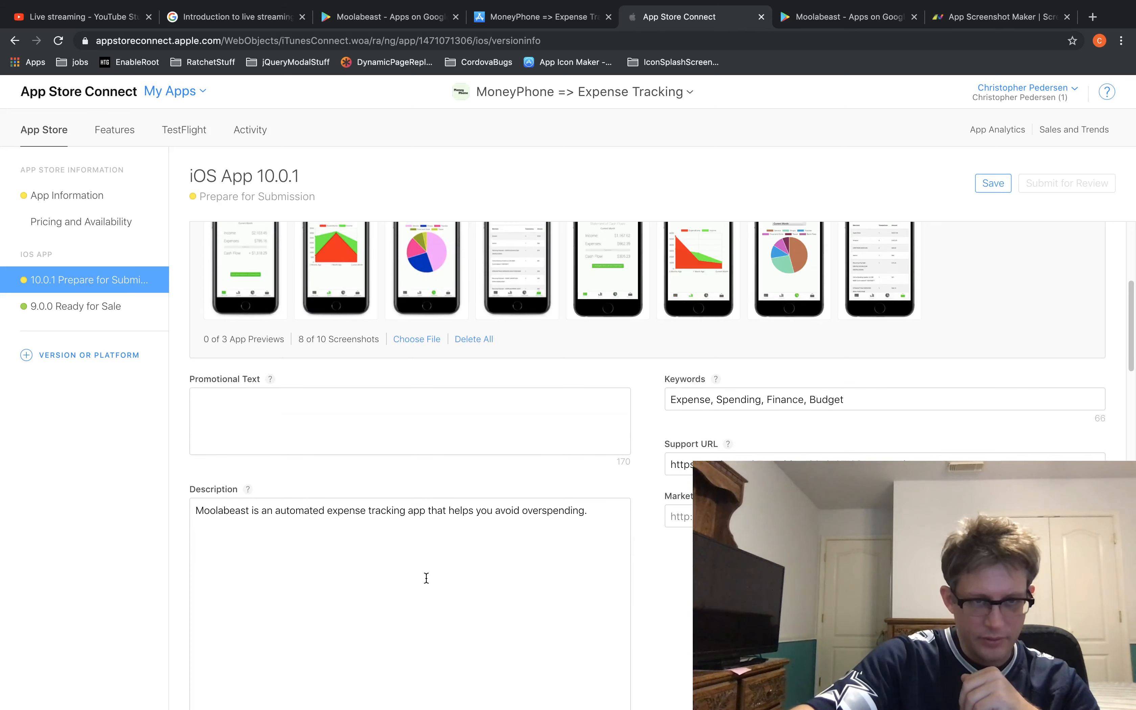
scroll(431, 578, up, 5)
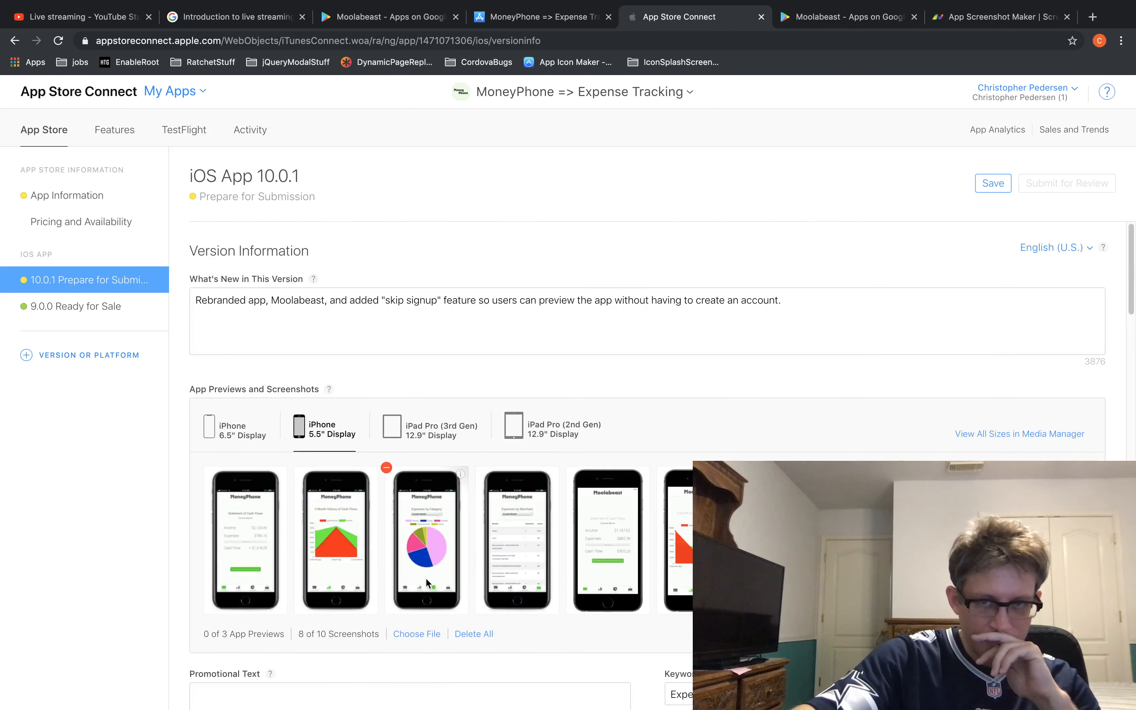
scroll(426, 578, down, 6)
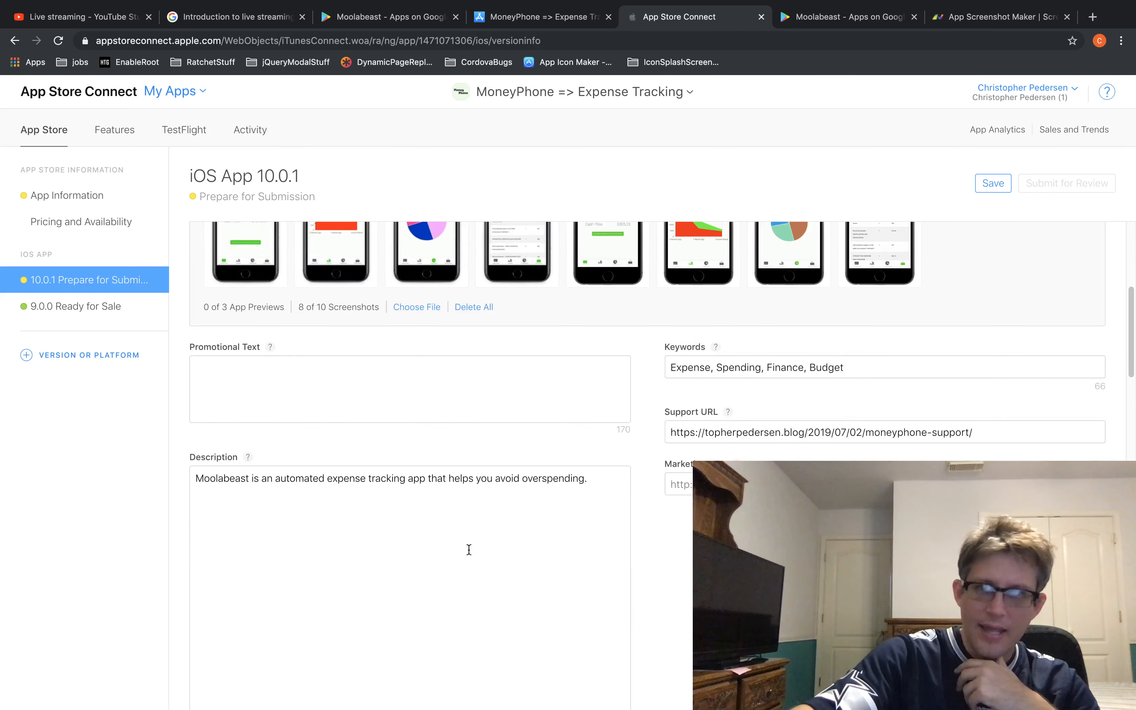
triple_click(920, 431)
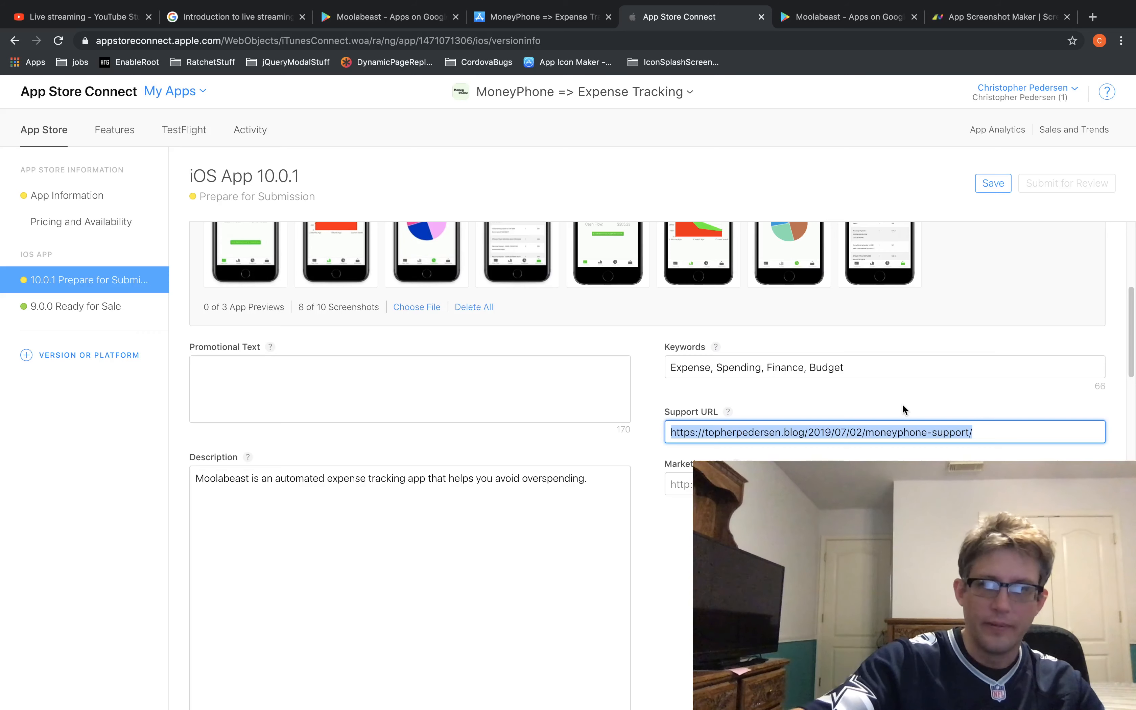
click(903, 404)
scroll(903, 404, down, 1)
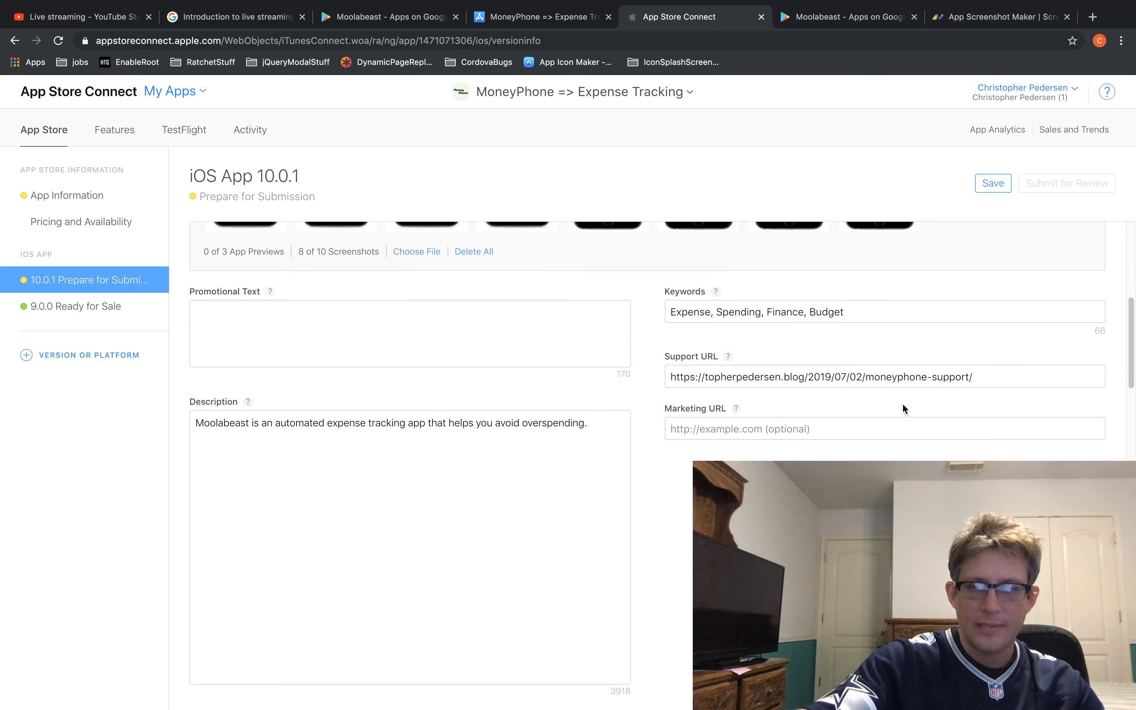
scroll(903, 406, down, 5)
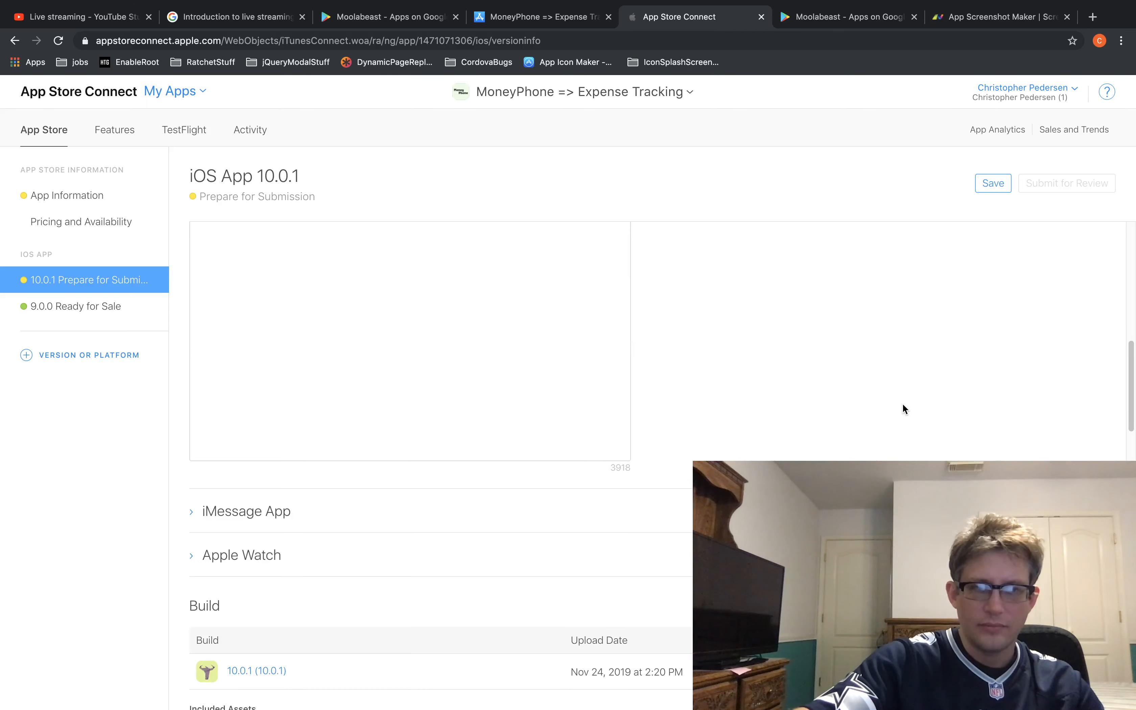
scroll(790, 399, down, 5)
scroll(790, 400, down, 5)
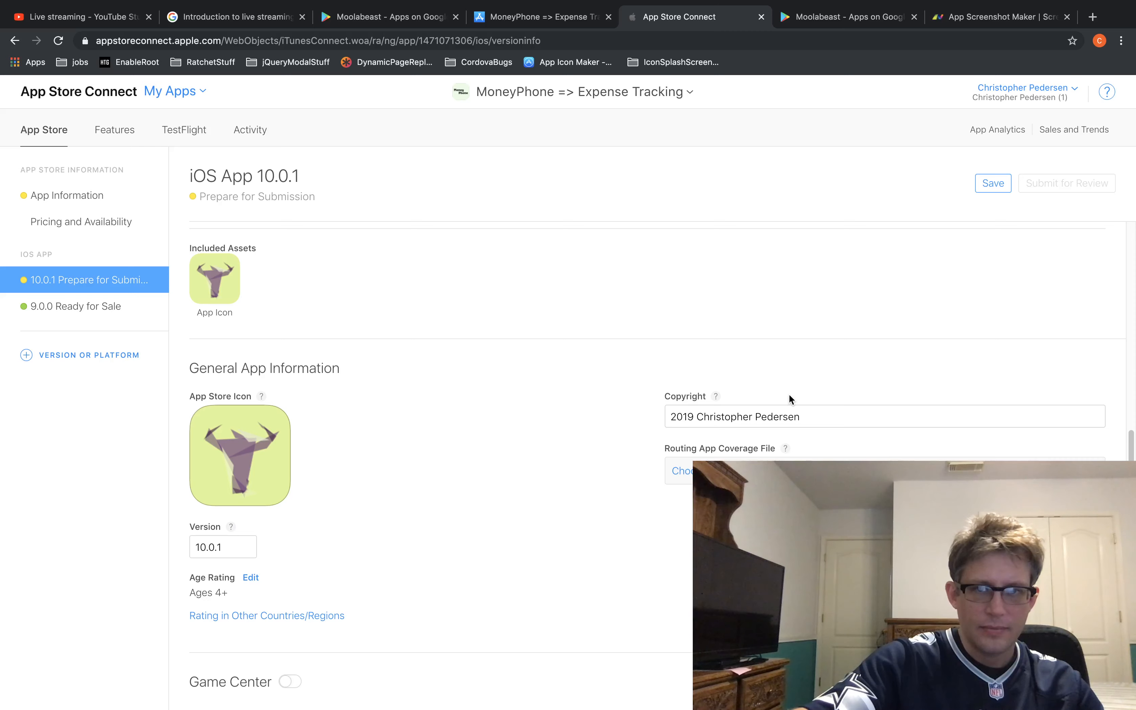
scroll(790, 399, down, 4)
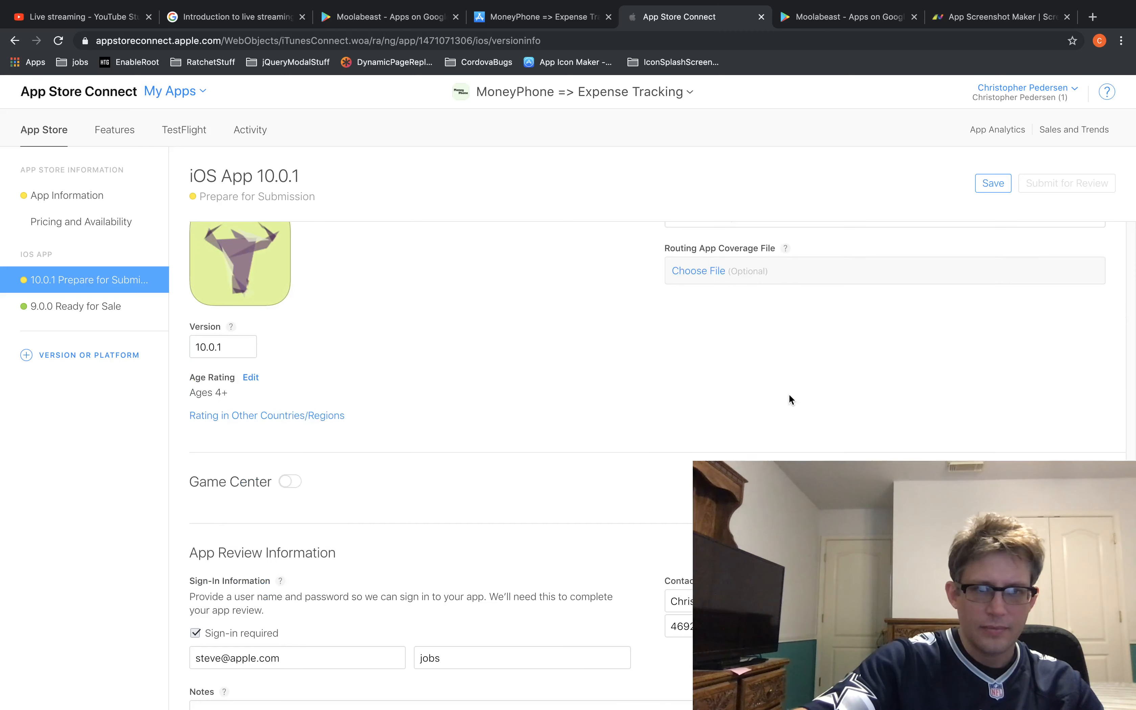
scroll(789, 399, down, 3)
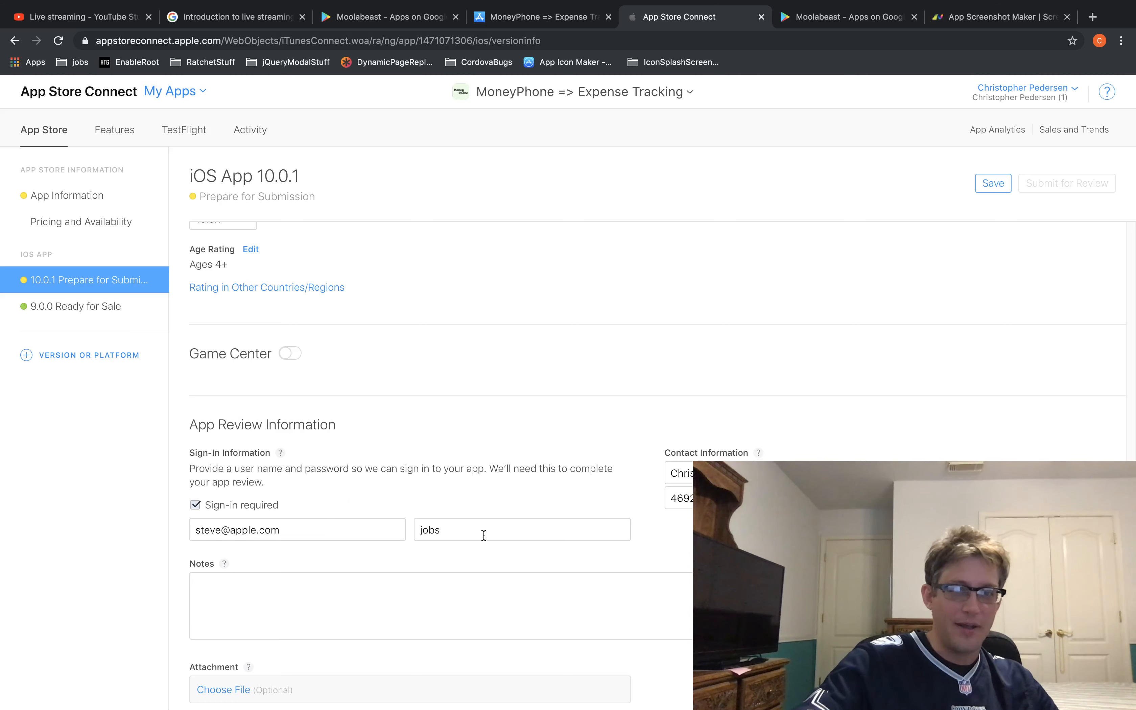
scroll(484, 535, down, 2)
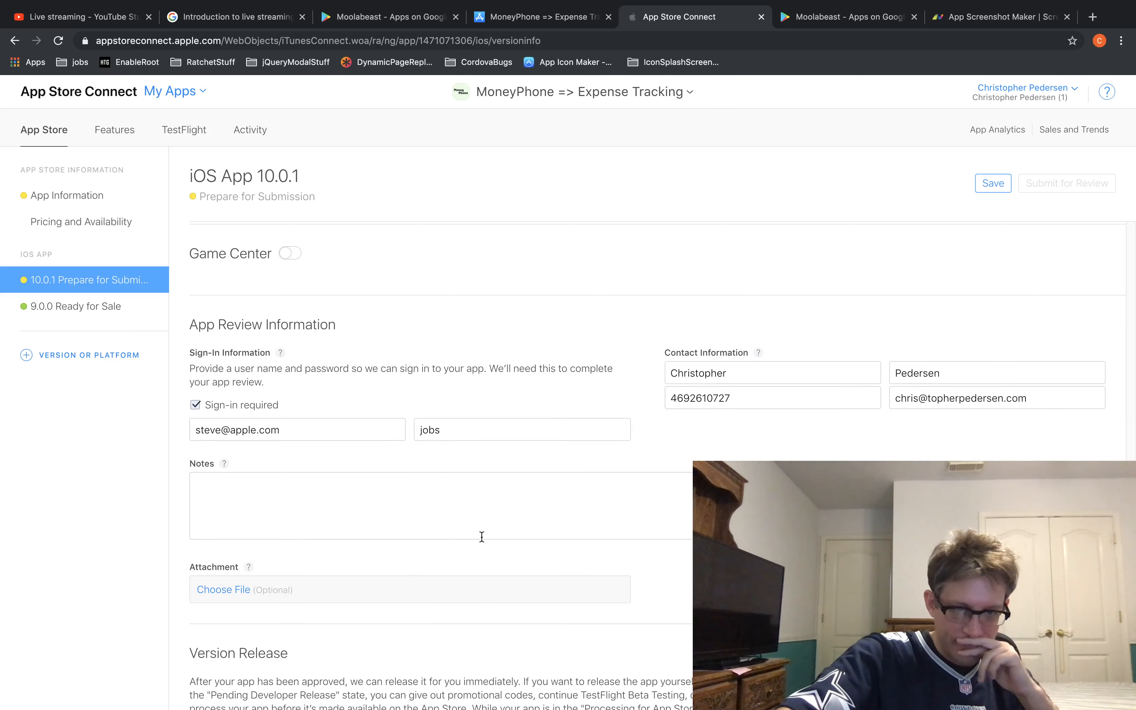
scroll(482, 537, down, 1)
scroll(481, 536, down, 5)
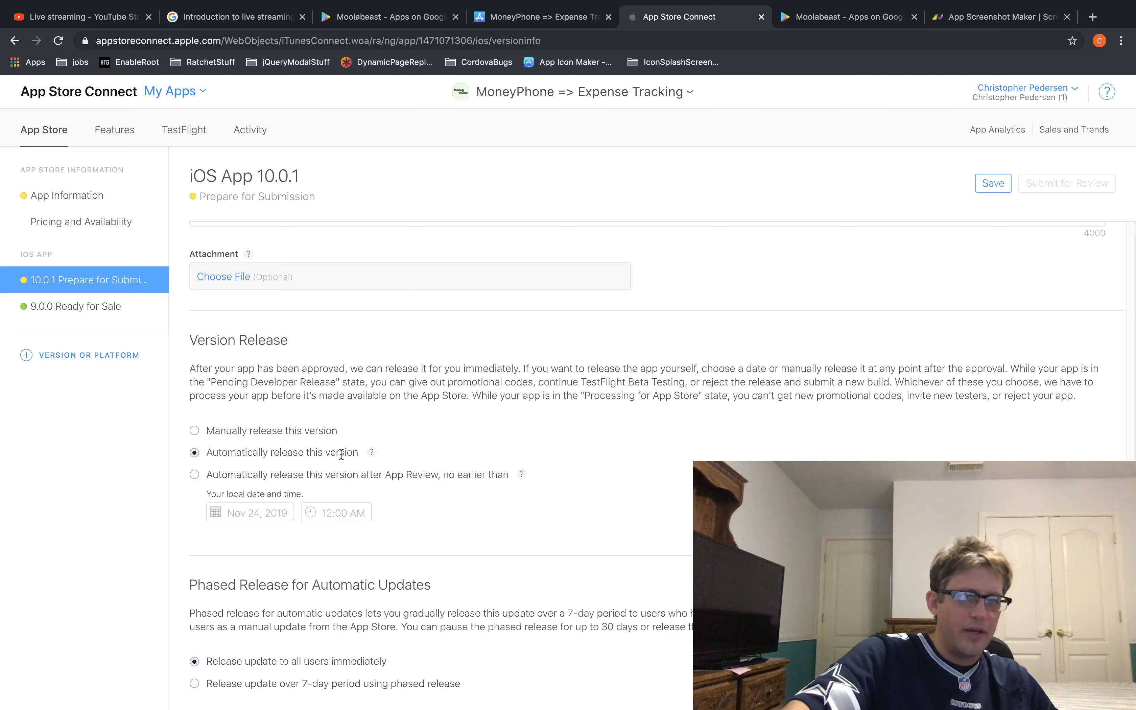
scroll(253, 450, down, 1)
scroll(252, 450, down, 5)
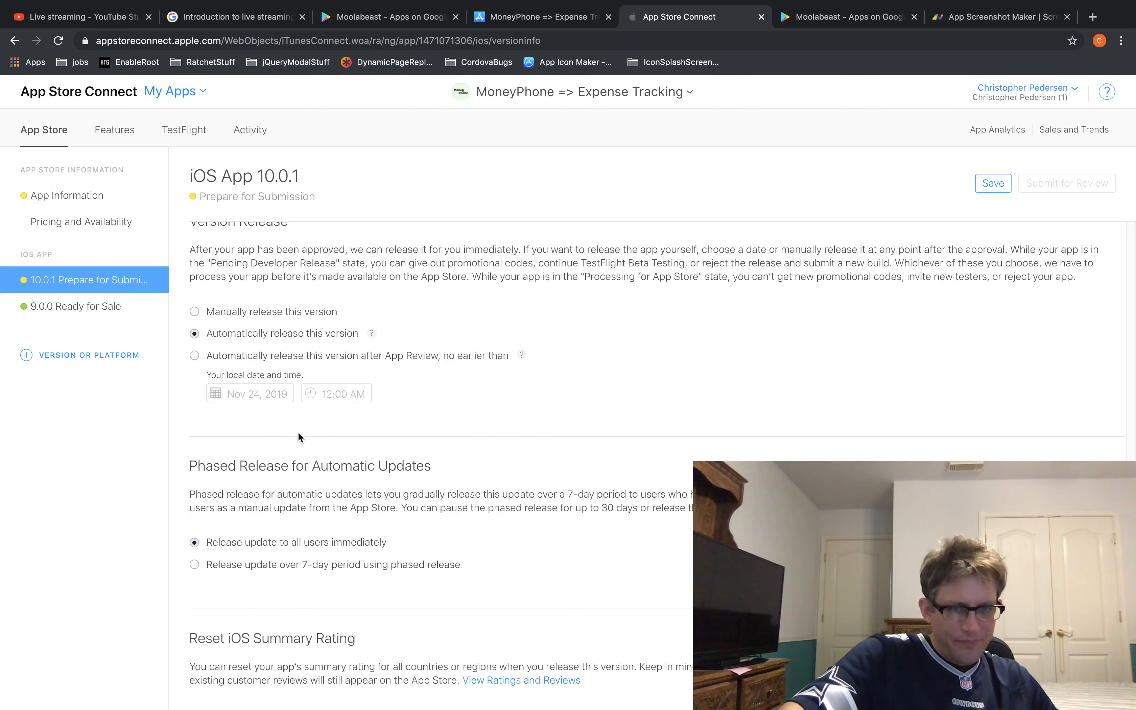
scroll(299, 437, down, 5)
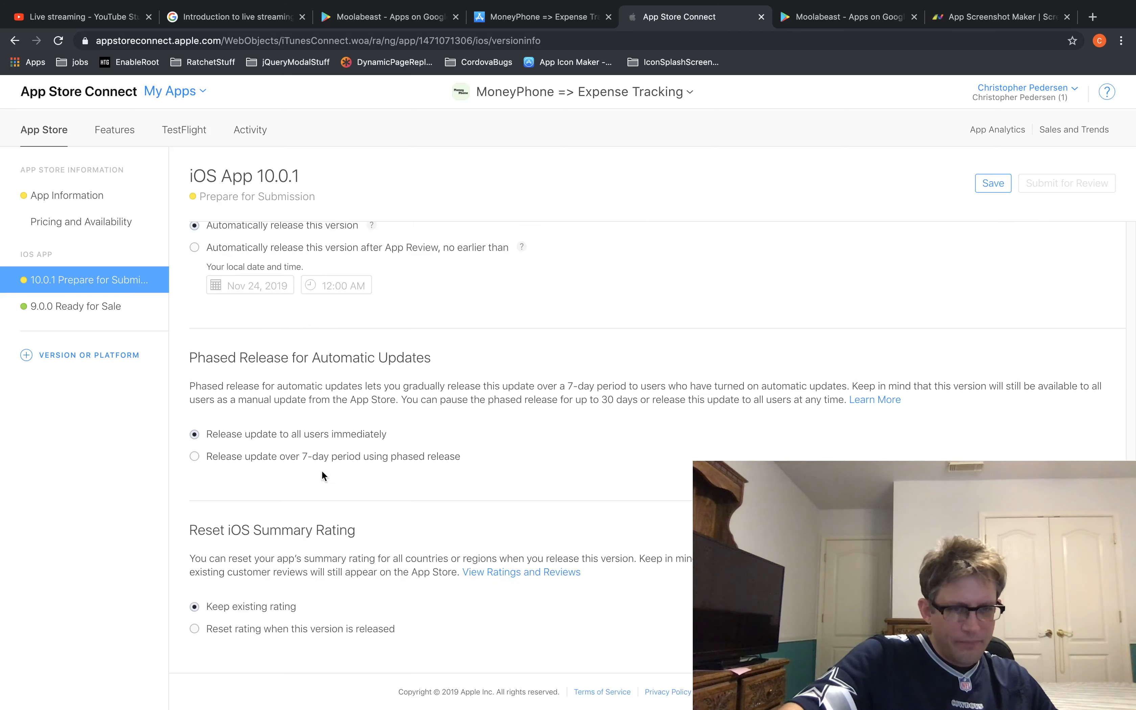
scroll(337, 477, up, 10)
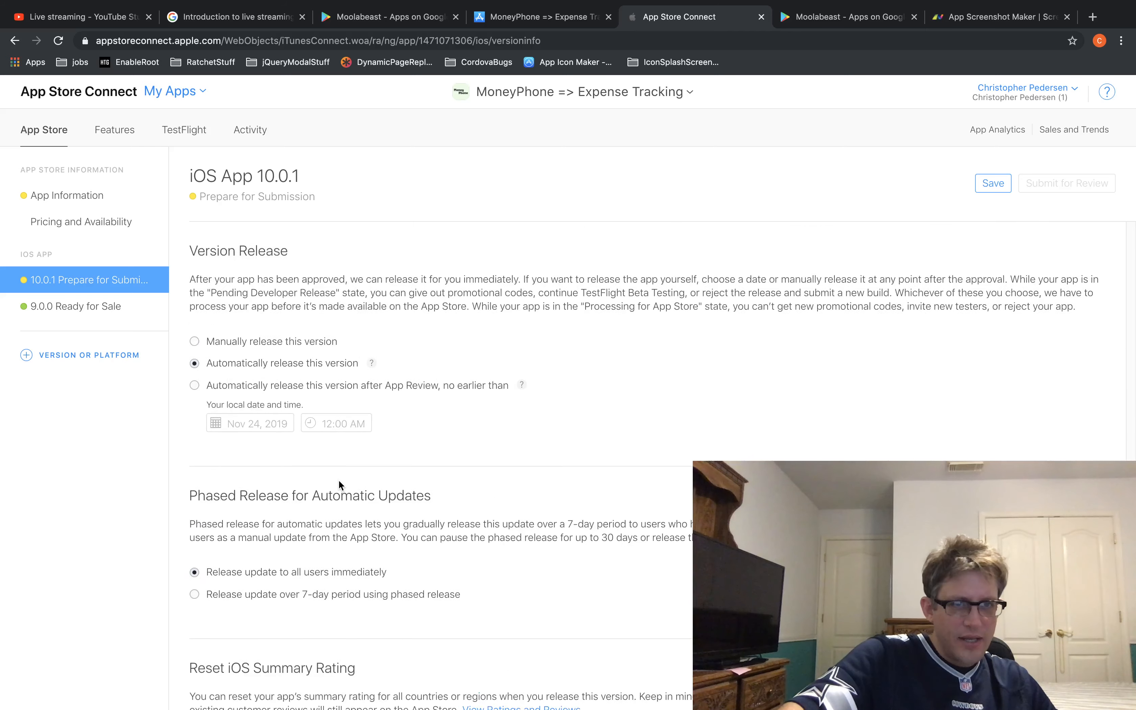
scroll(341, 487, up, 8)
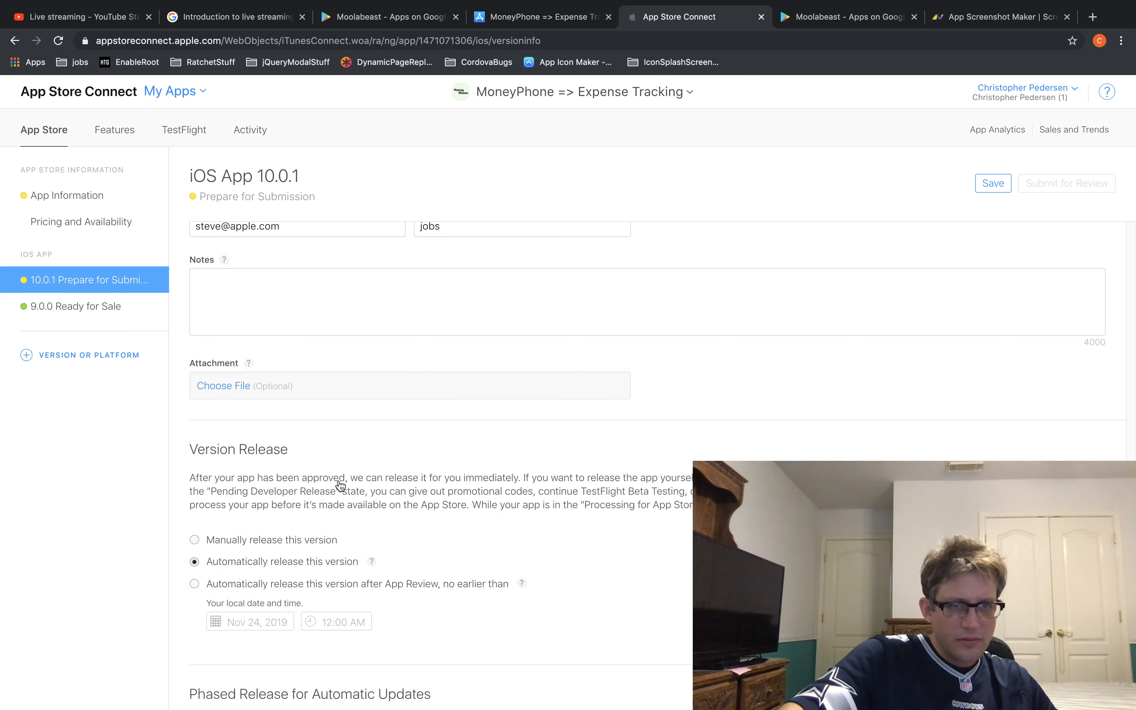
scroll(339, 481, up, 5)
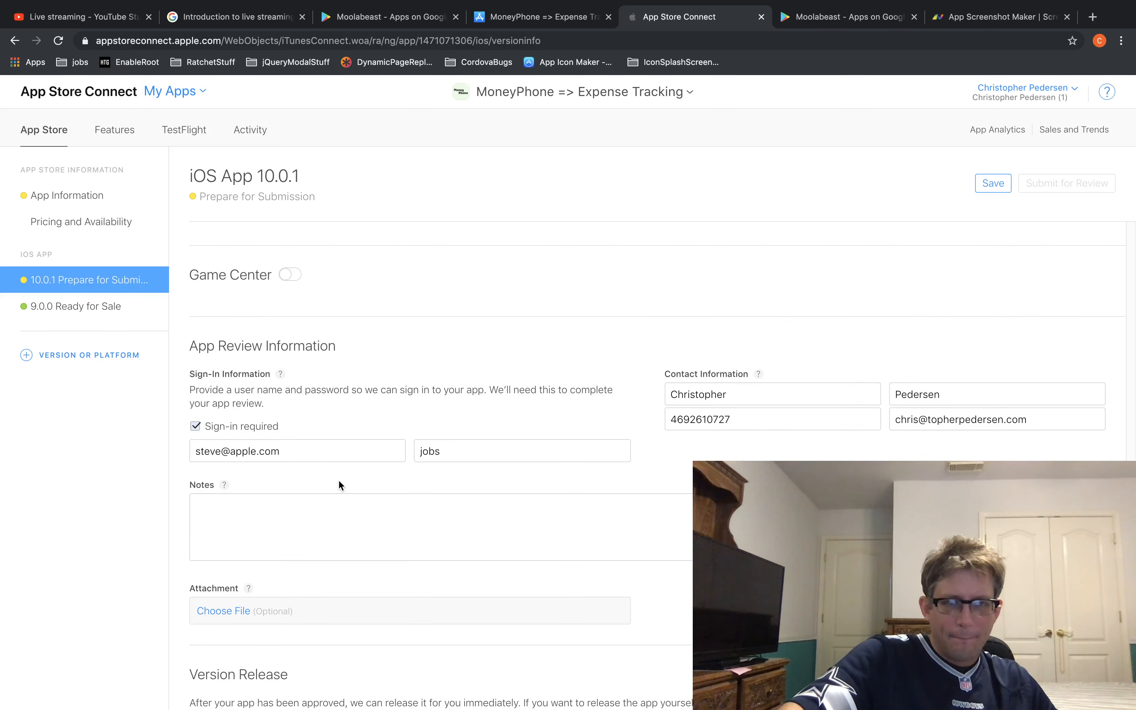
scroll(338, 480, up, 1)
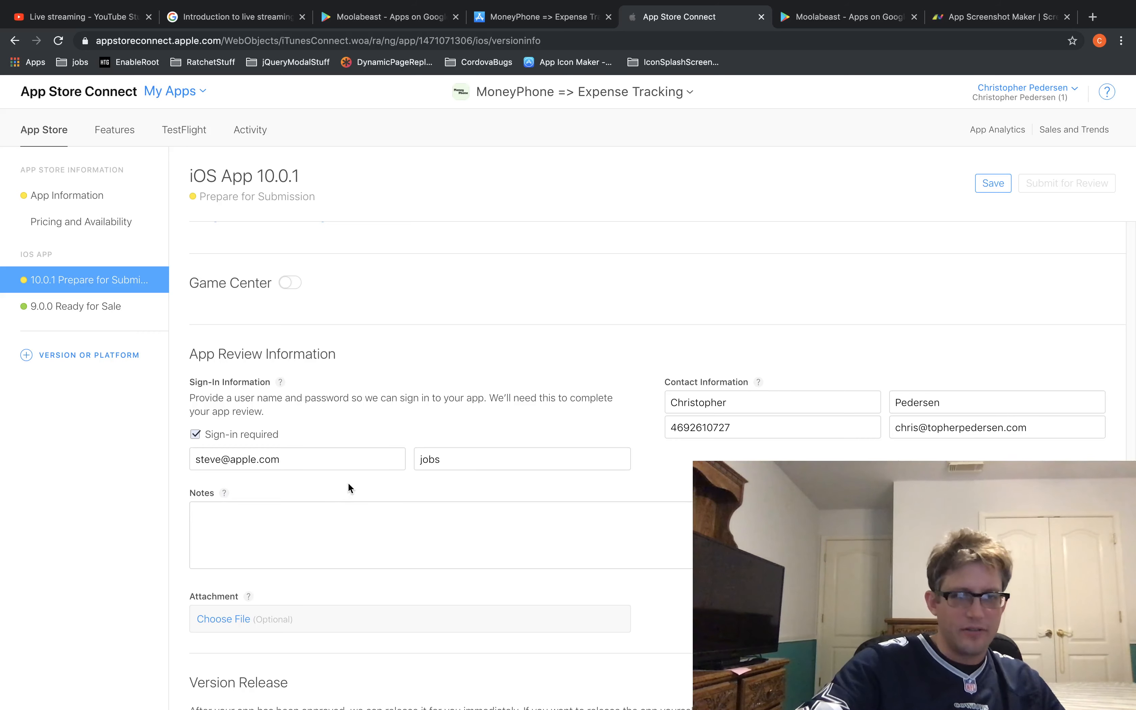
scroll(348, 484, down, 1)
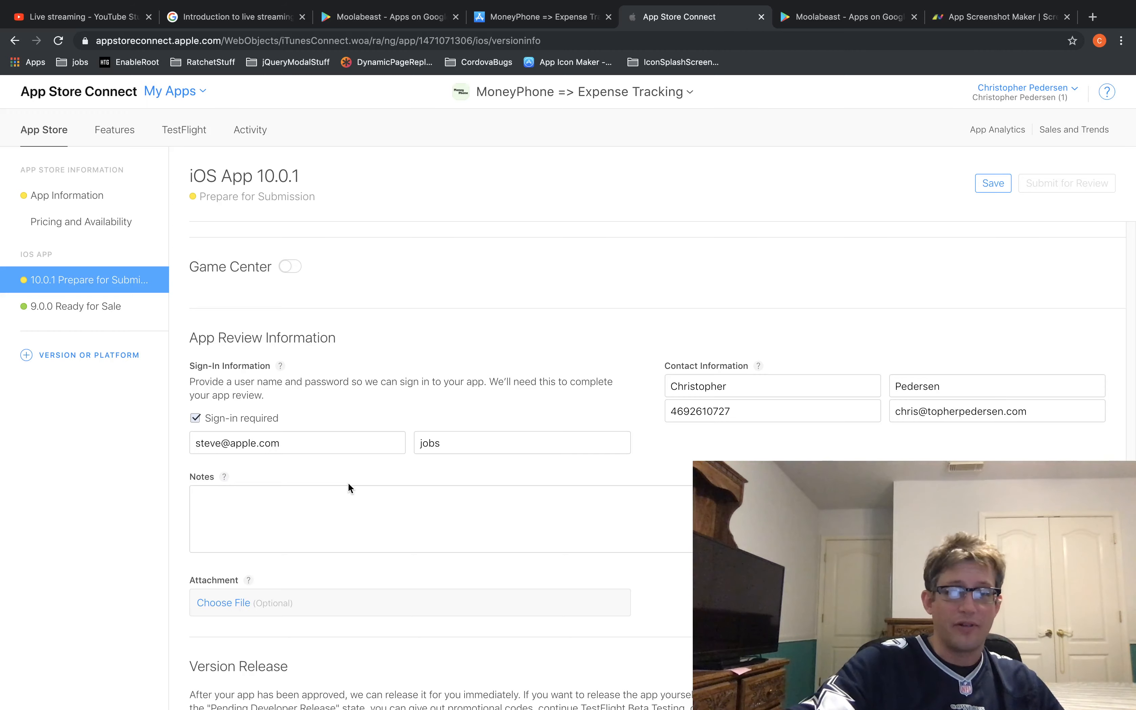
Step: Replace 'you' with 'users' so the description reads '...helps users avoid overspending.'
scroll(348, 482, up, 15)
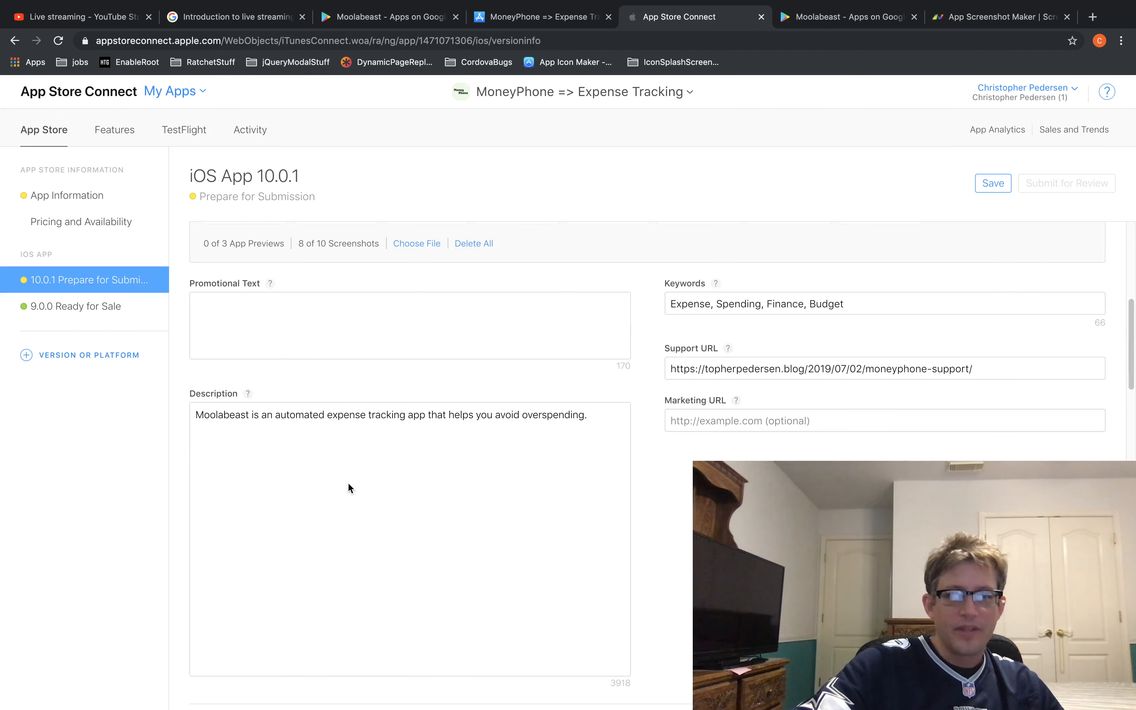
scroll(348, 482, up, 8)
mouse_move(348, 483)
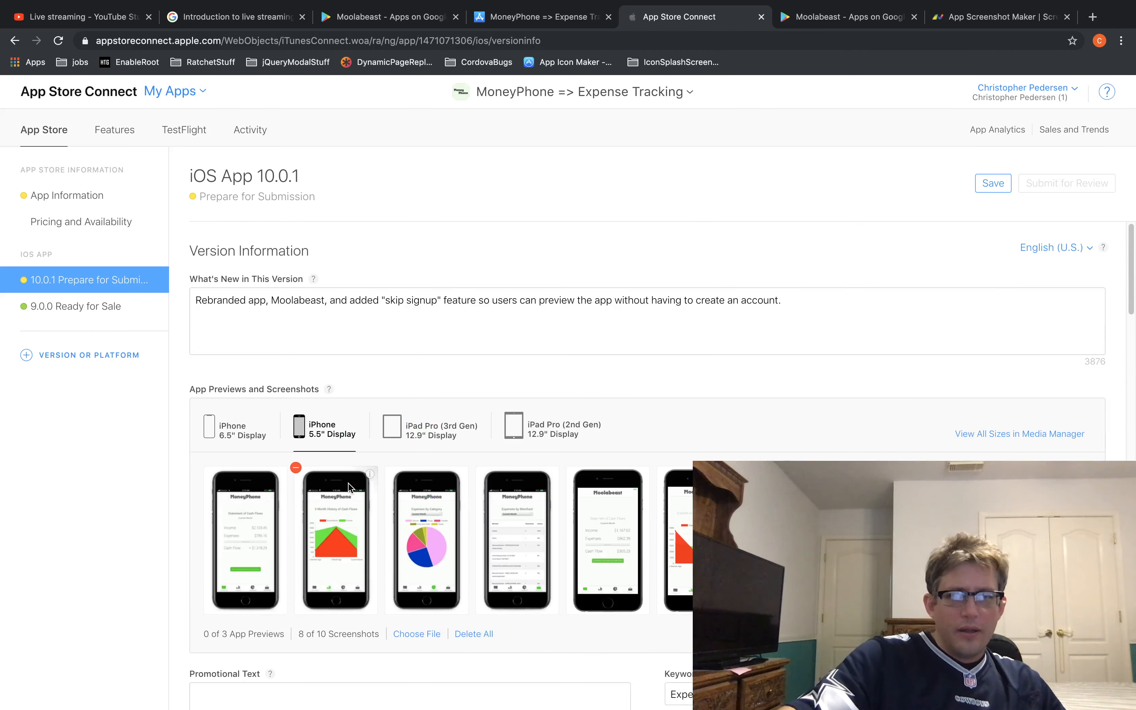
scroll(348, 482, down, 1)
scroll(349, 483, down, 10)
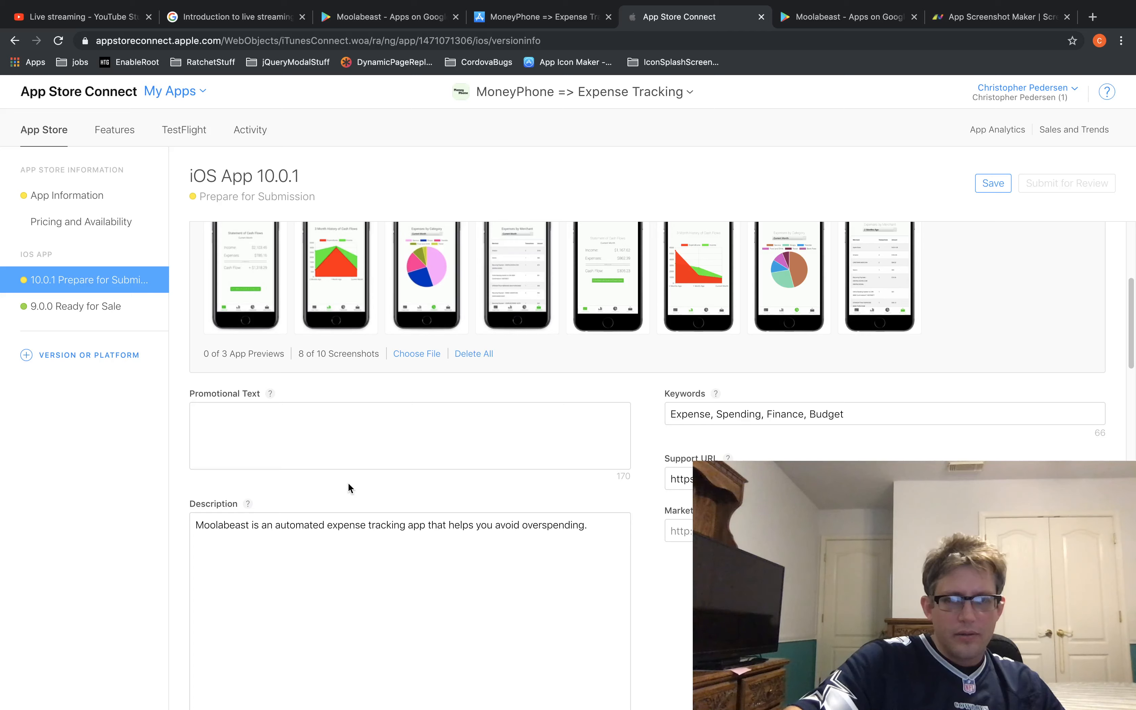
click(492, 526)
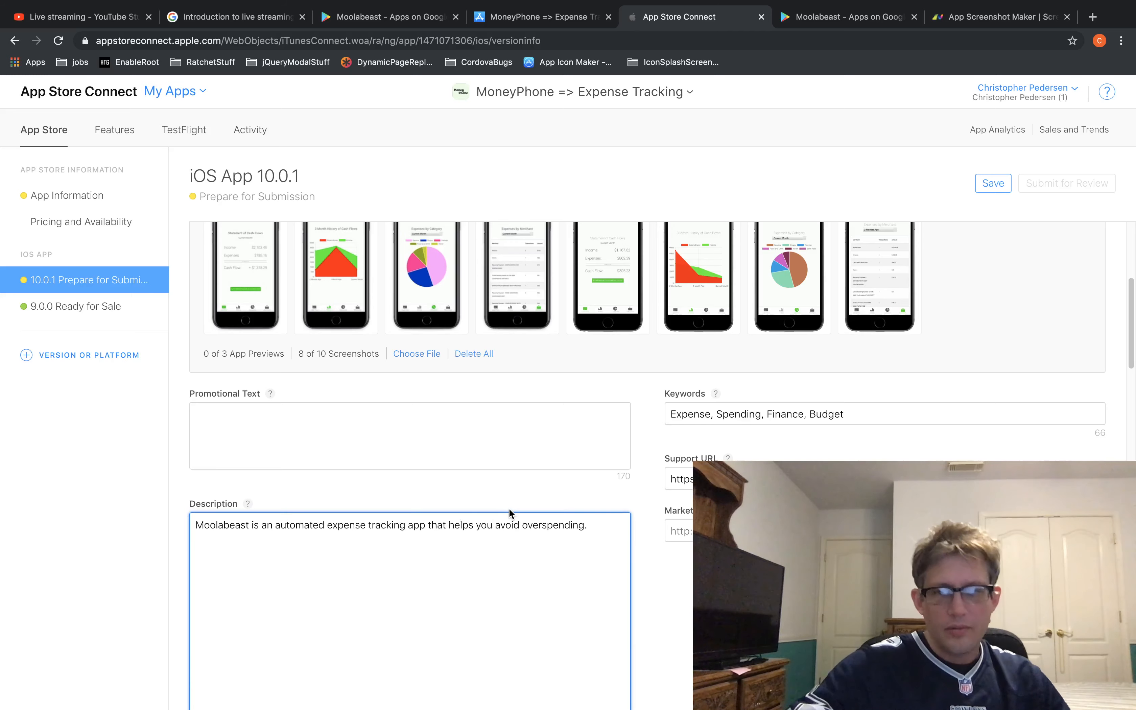
key(BackSpace)
key(BackSpace)
key(BackSpace)
text(users)
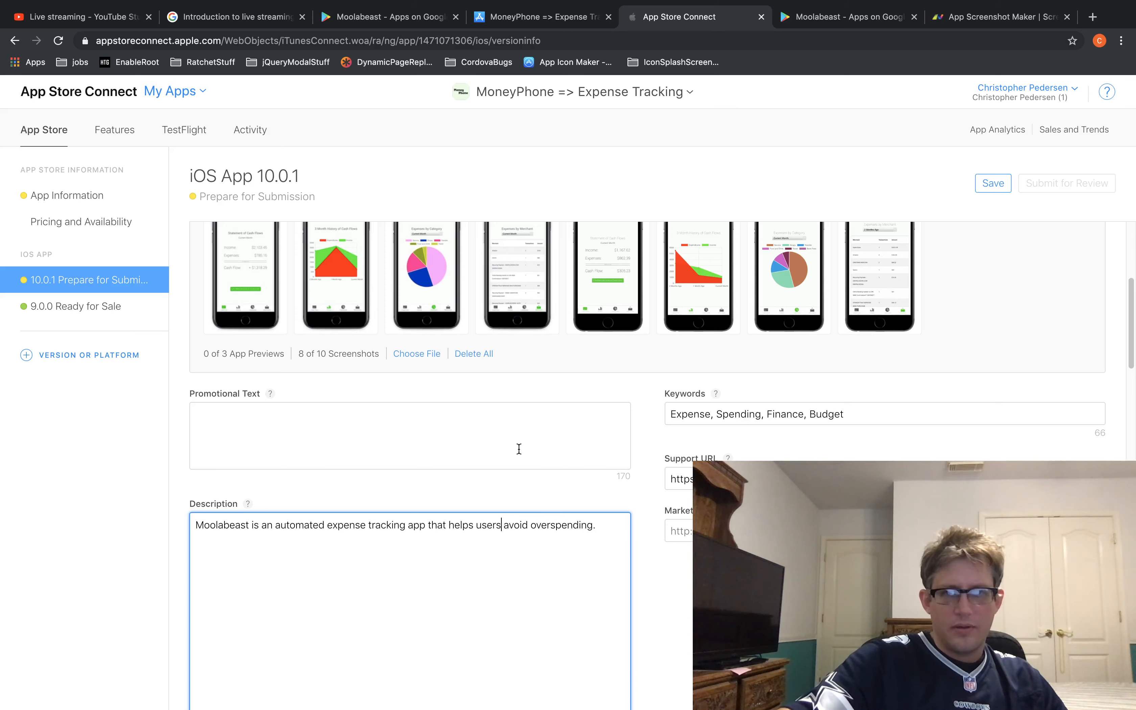
Step: Review the 10.0.1 version page and save all the edits
scroll(519, 449, down, 5)
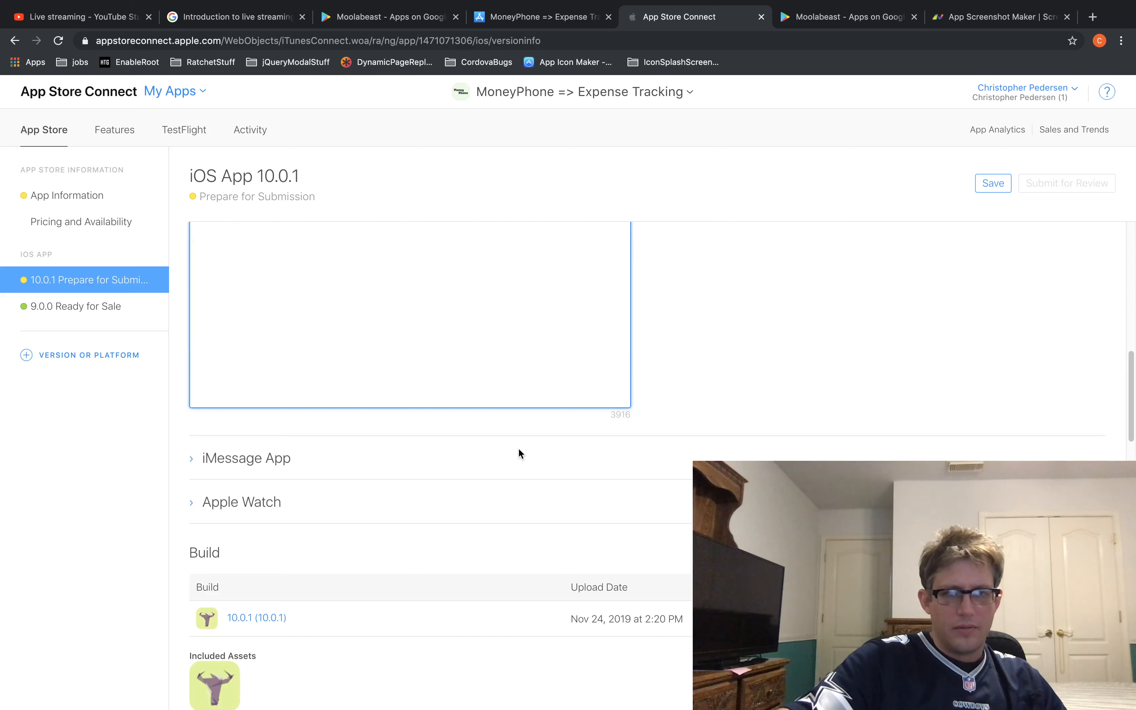
scroll(519, 450, down, 3)
scroll(519, 450, down, 3)
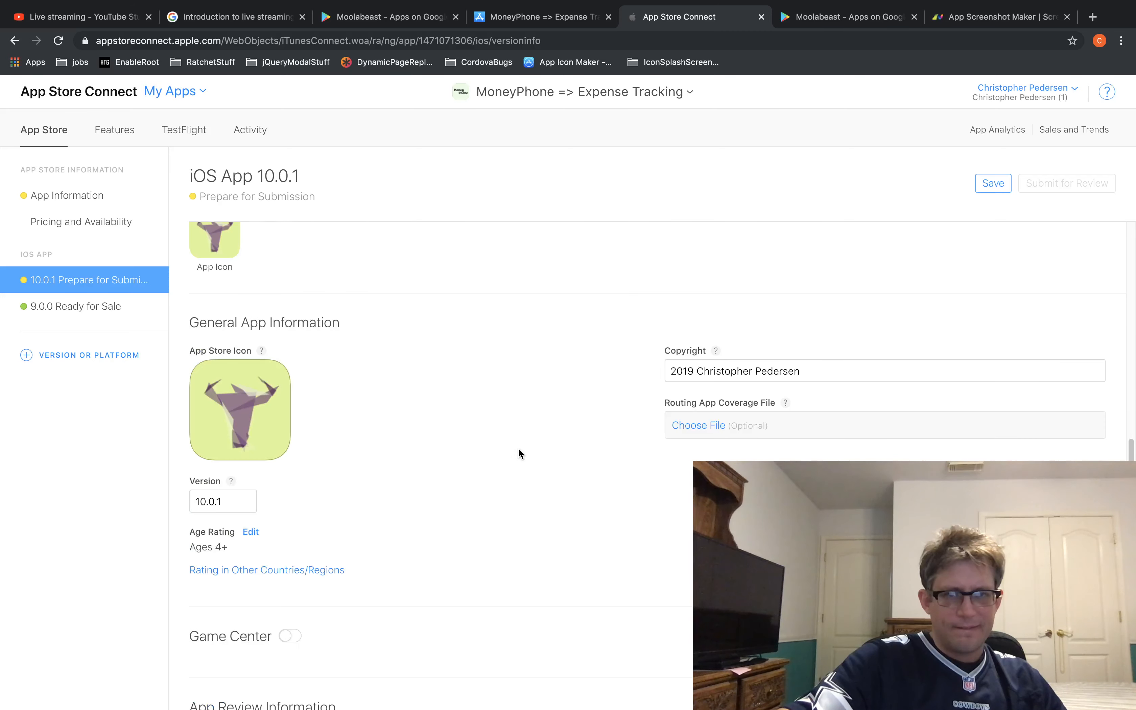
scroll(519, 448, down, 4)
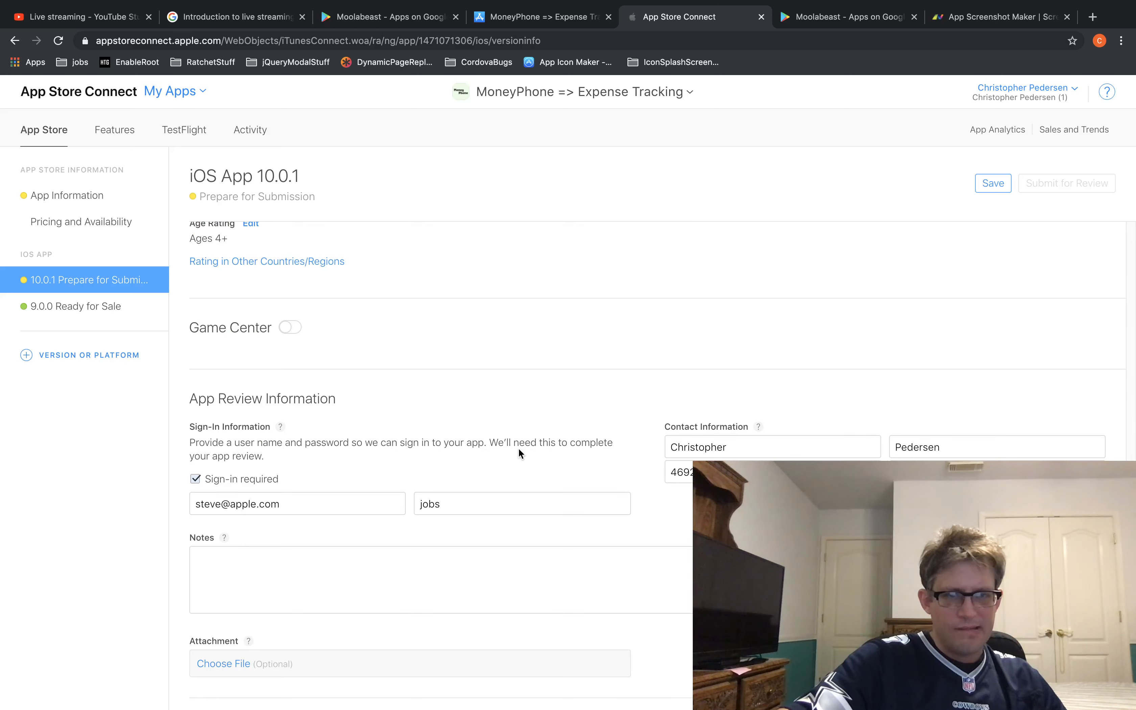
scroll(518, 448, down, 2)
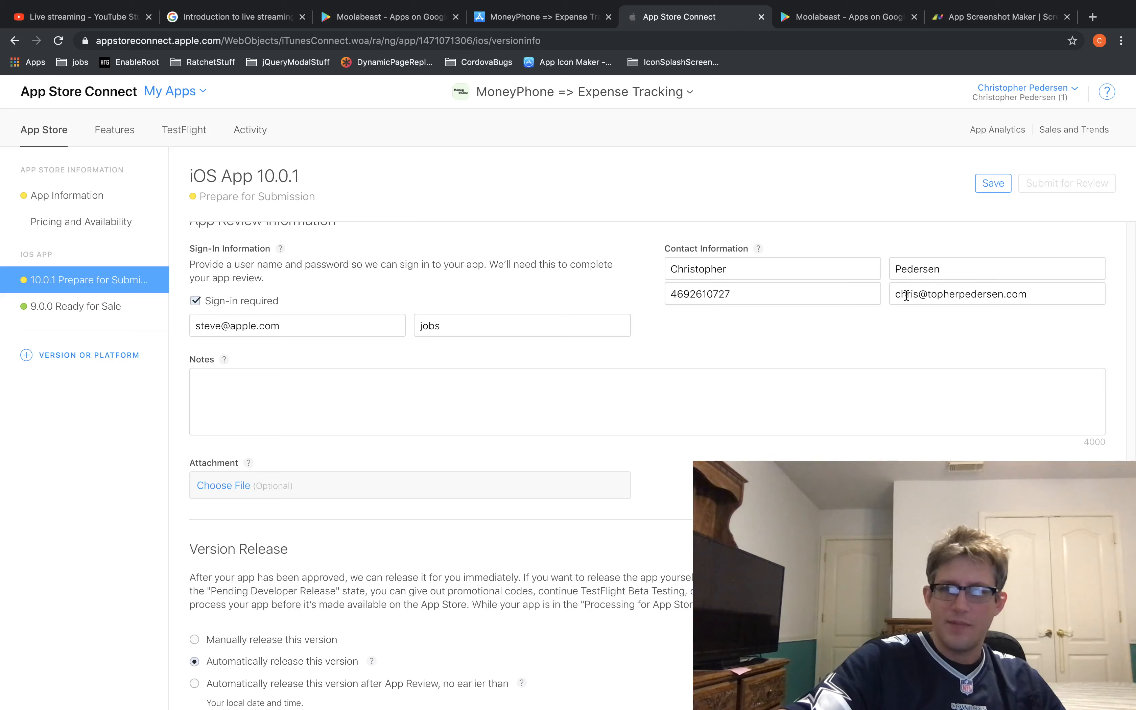
scroll(613, 397, down, 1)
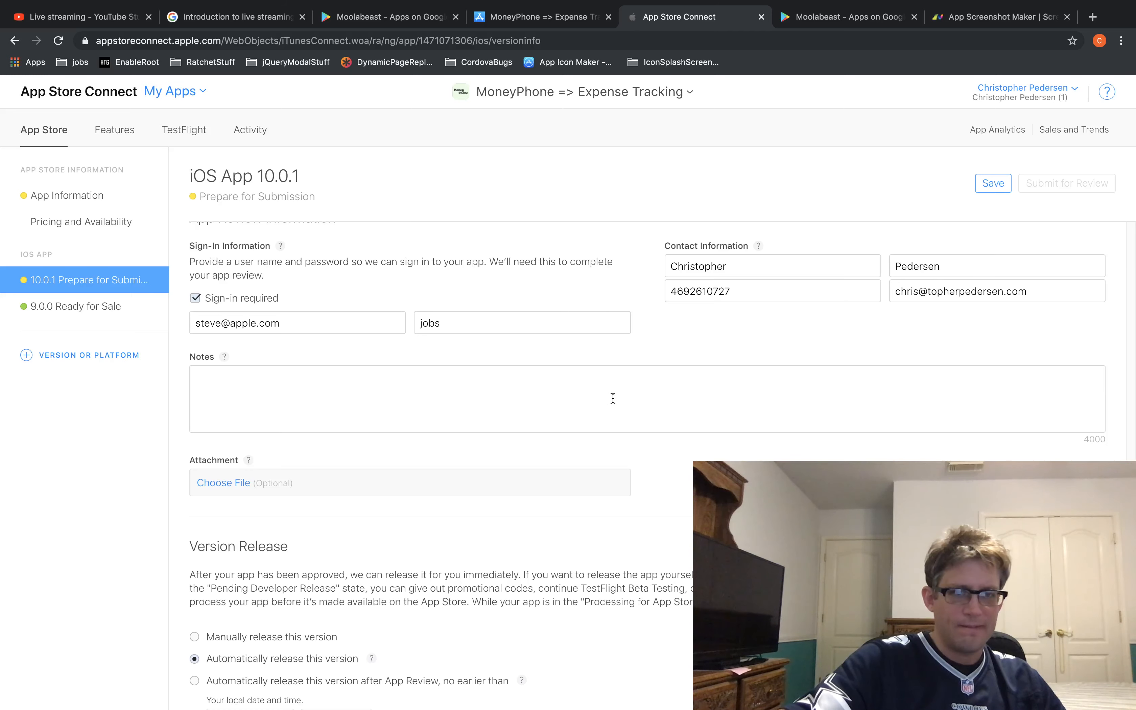
scroll(632, 403, down, 8)
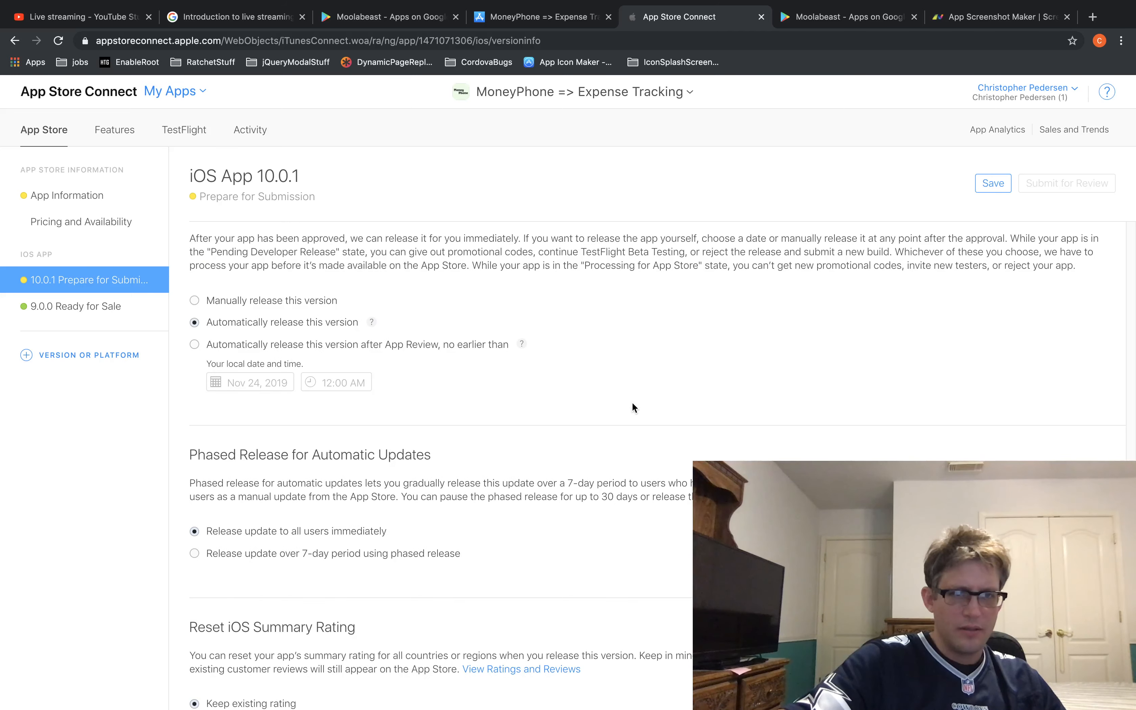
scroll(633, 402, down, 2)
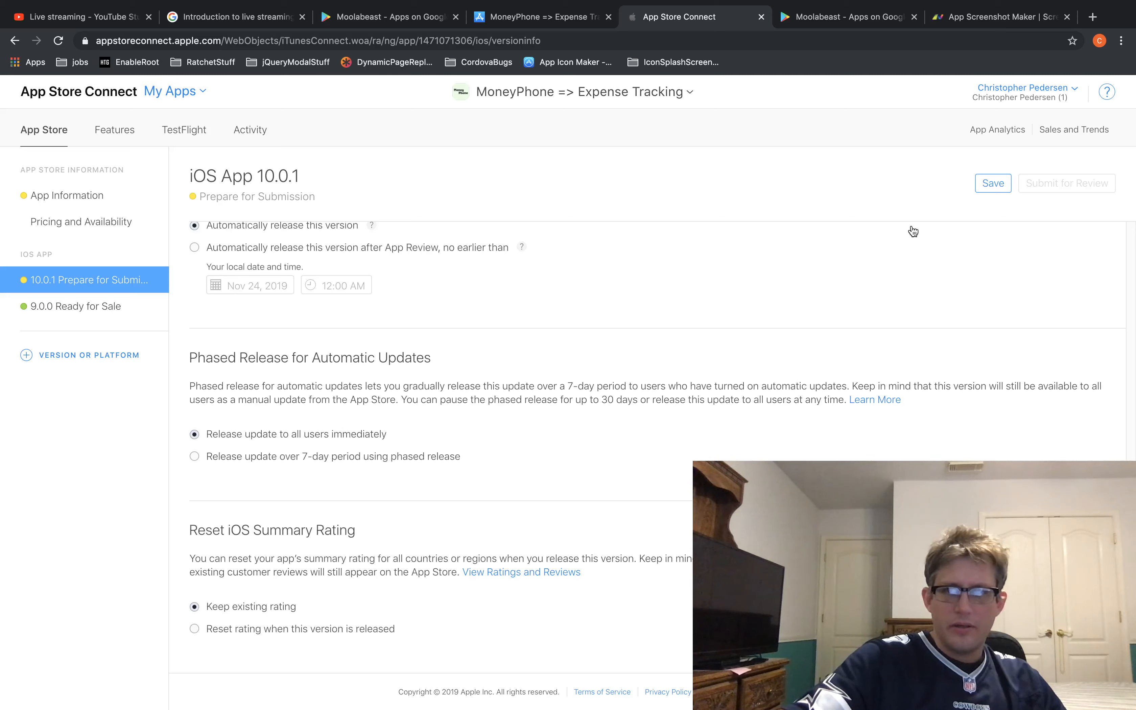
click(992, 186)
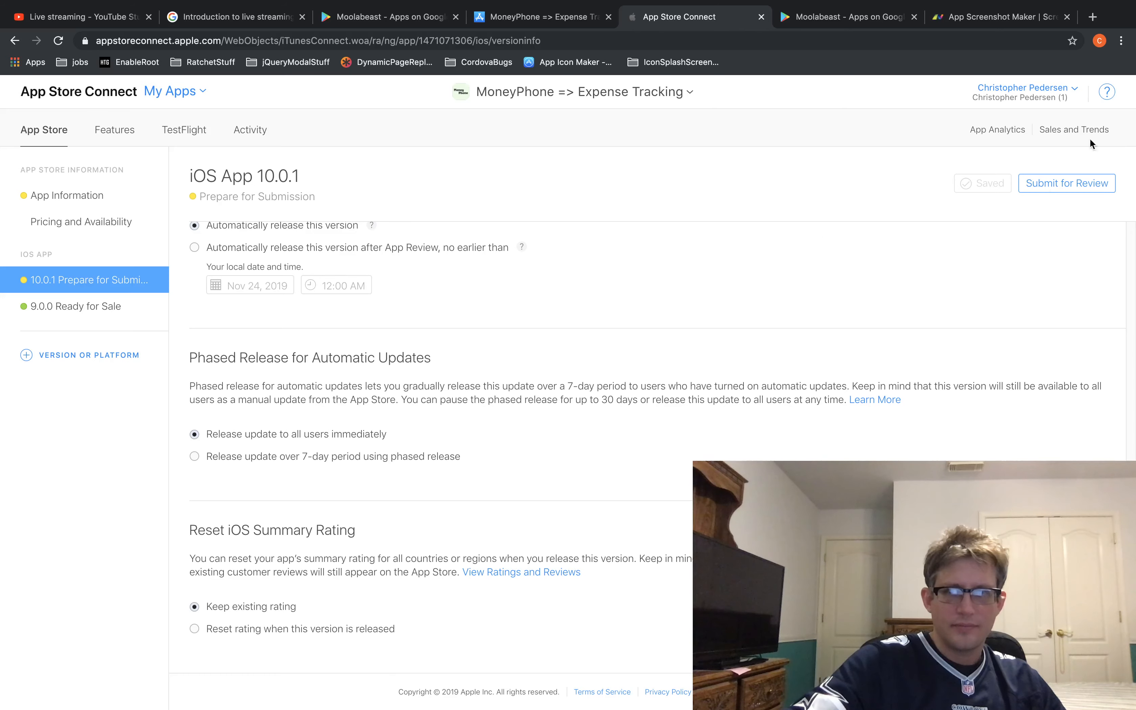
Step: Submit version 10.0.1 for review, confirming the submission includes the name change
click(1048, 184)
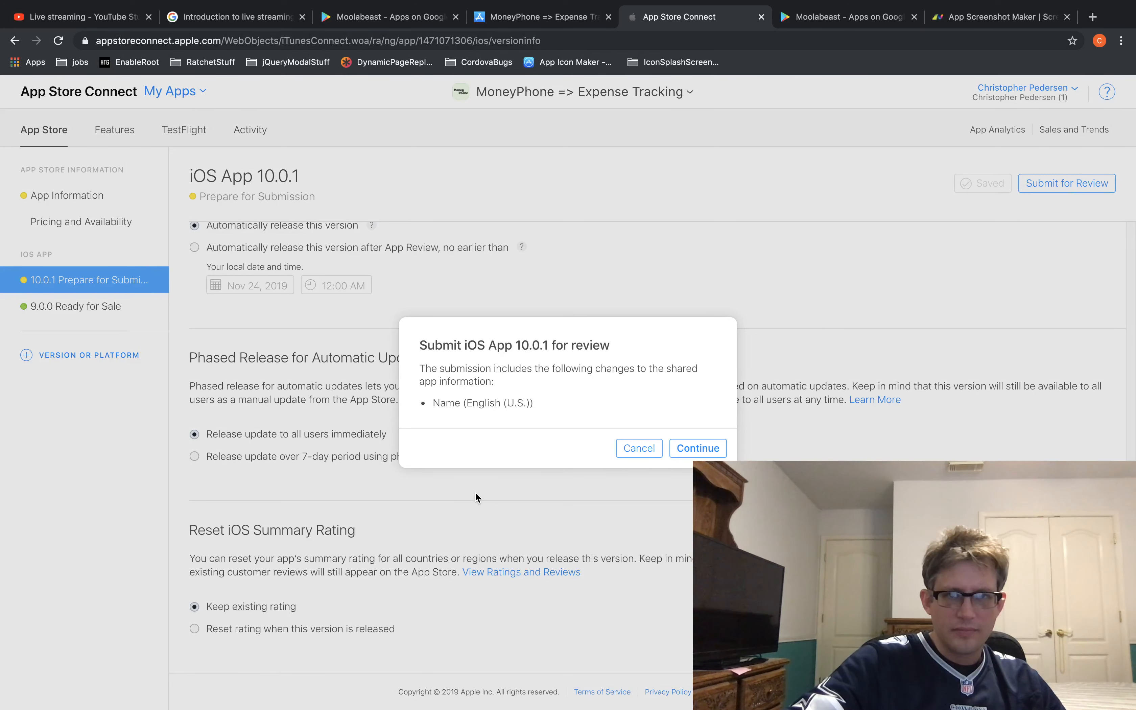
click(701, 450)
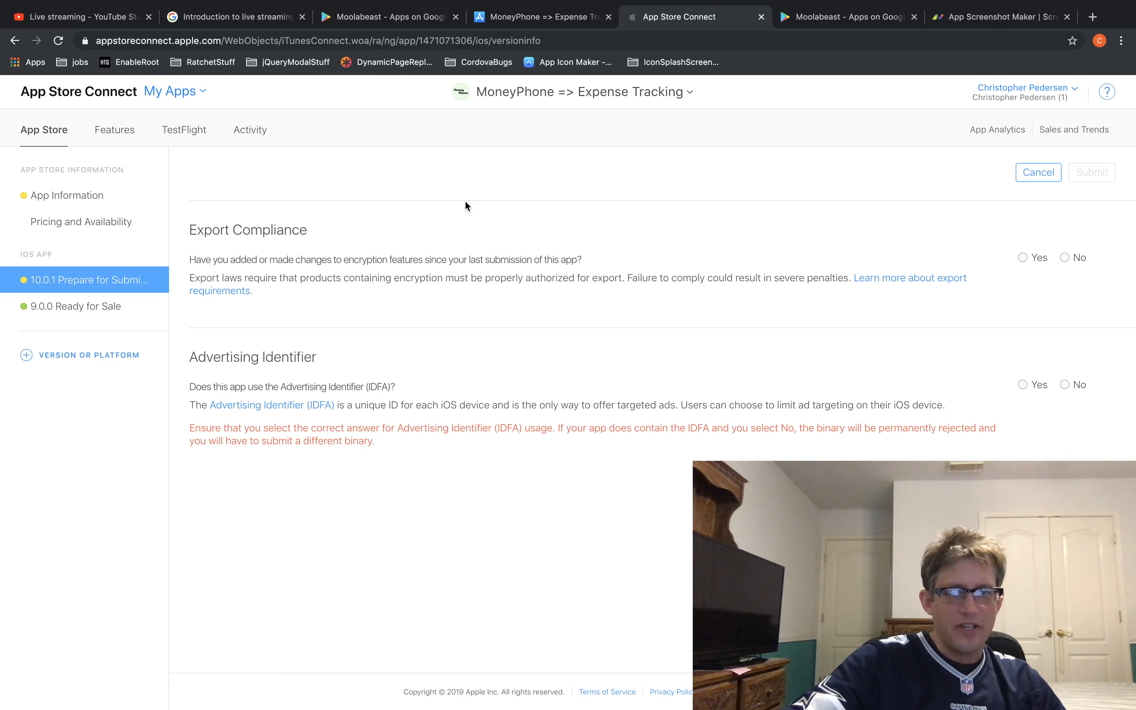
Step: Answer No to Export Compliance and Advertising Identifier, then submit 10.0.1 for review
click(1064, 258)
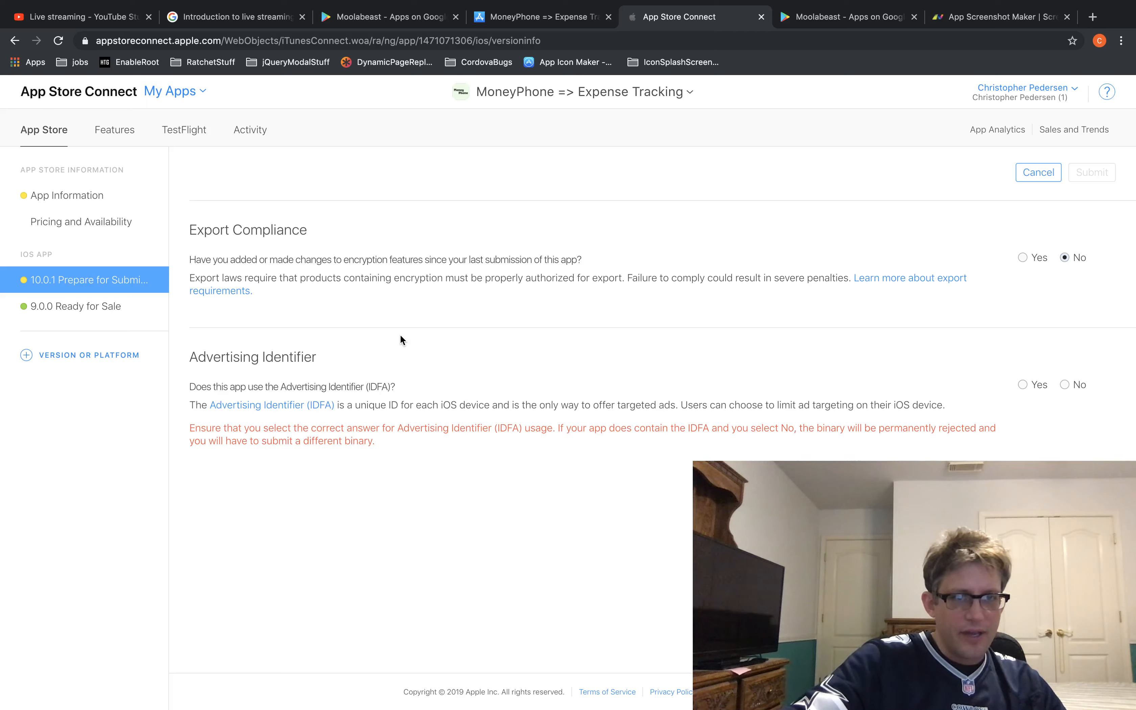
click(1065, 386)
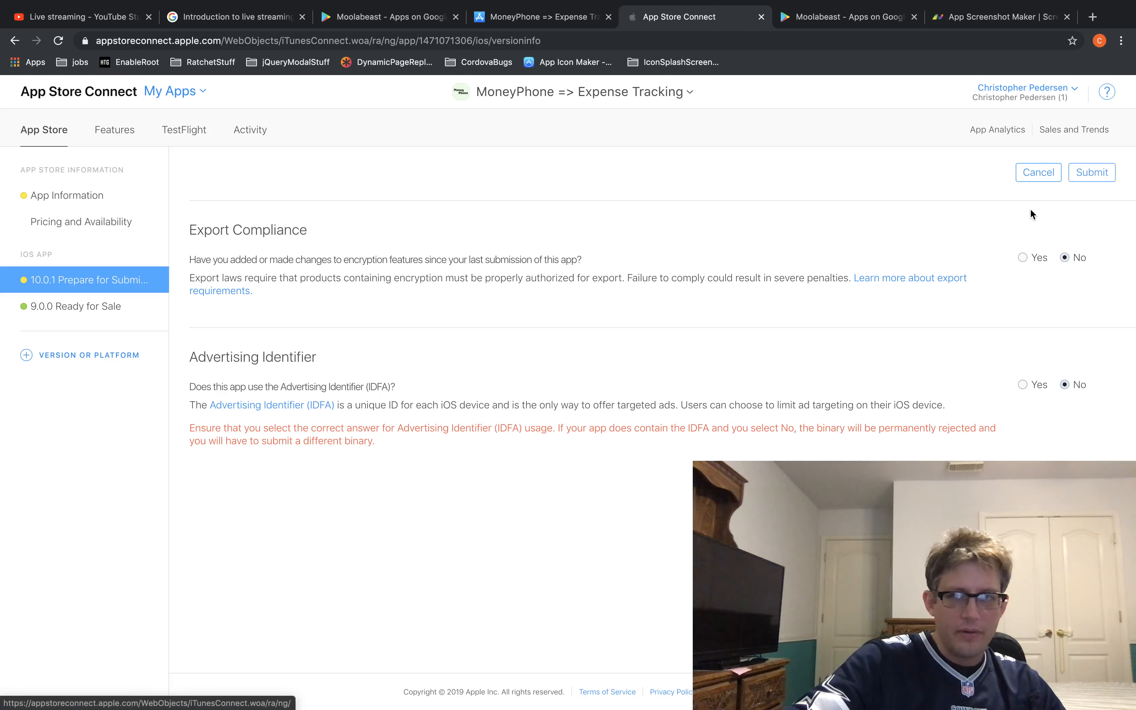
click(1105, 175)
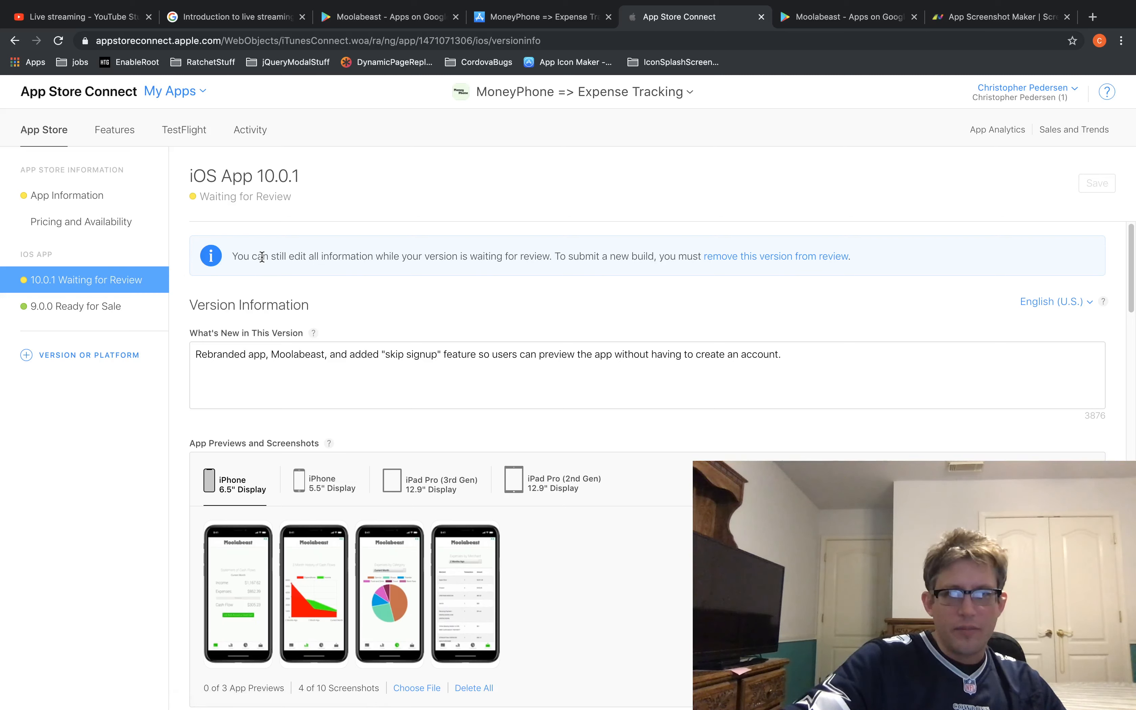
Step: Open App Information and confirm the Name field reads Moolabeast
click(43, 199)
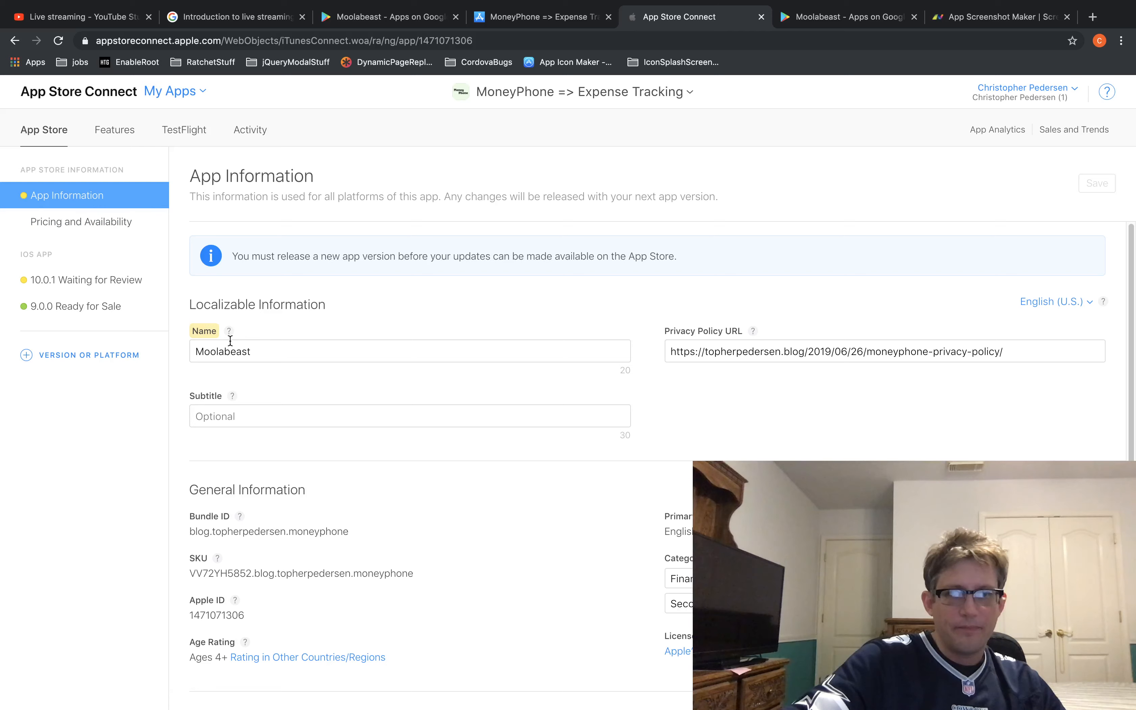
scroll(230, 340, down, 4)
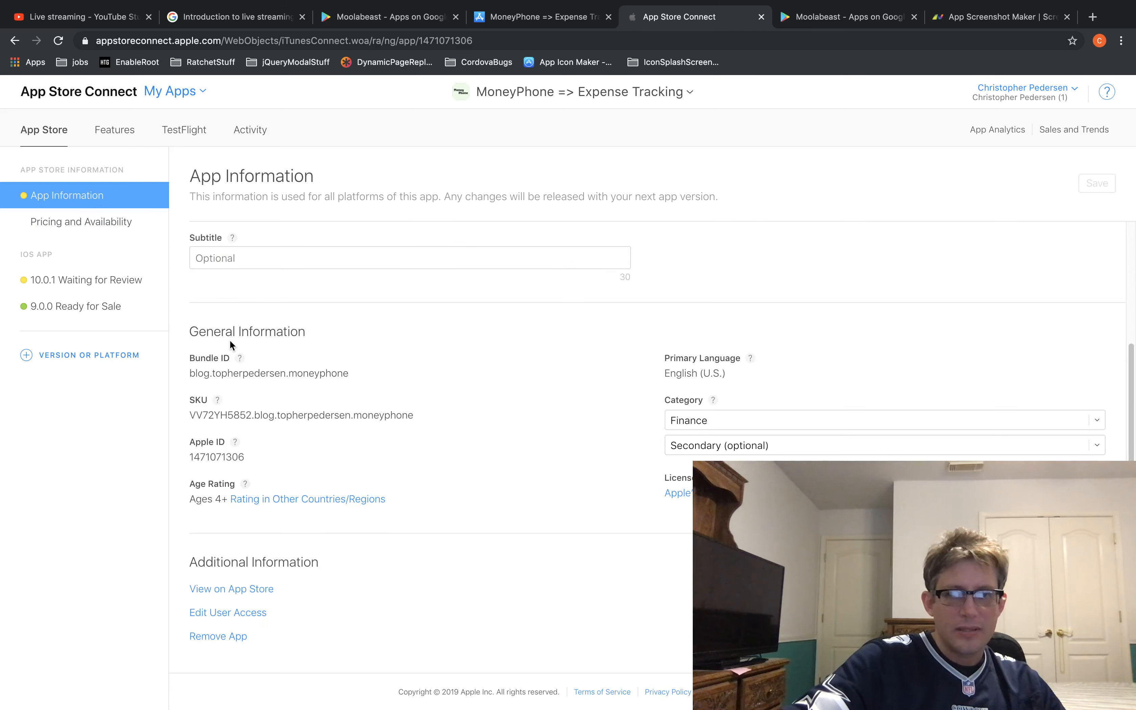
scroll(230, 345, up, 4)
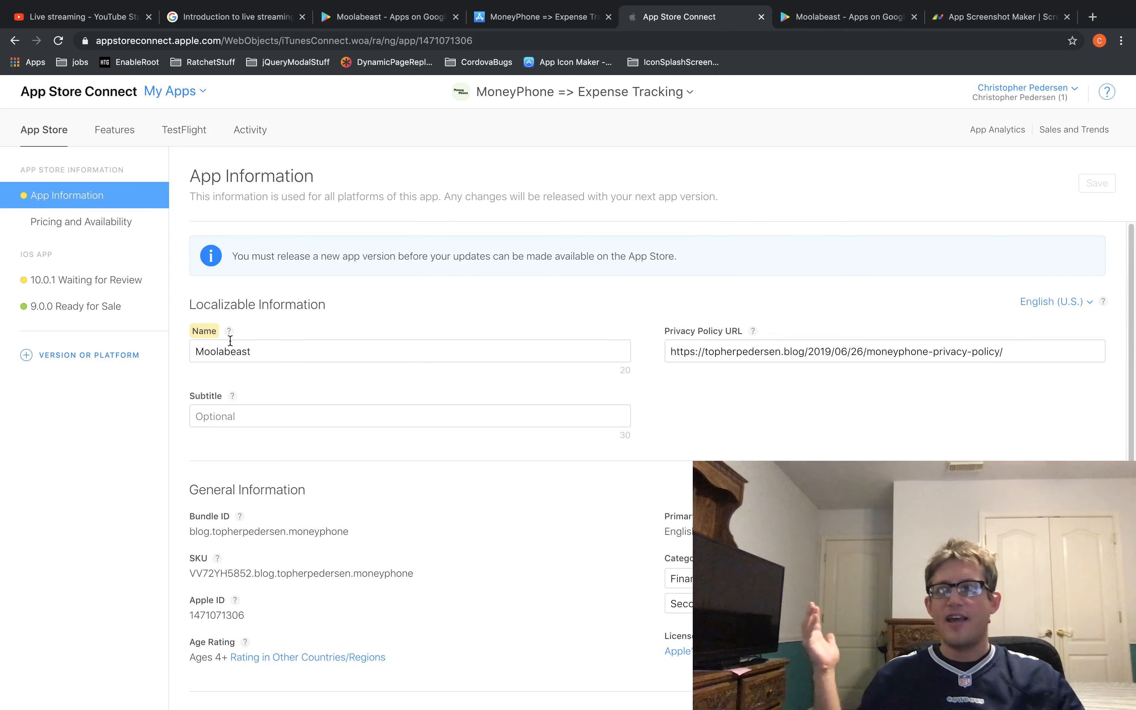